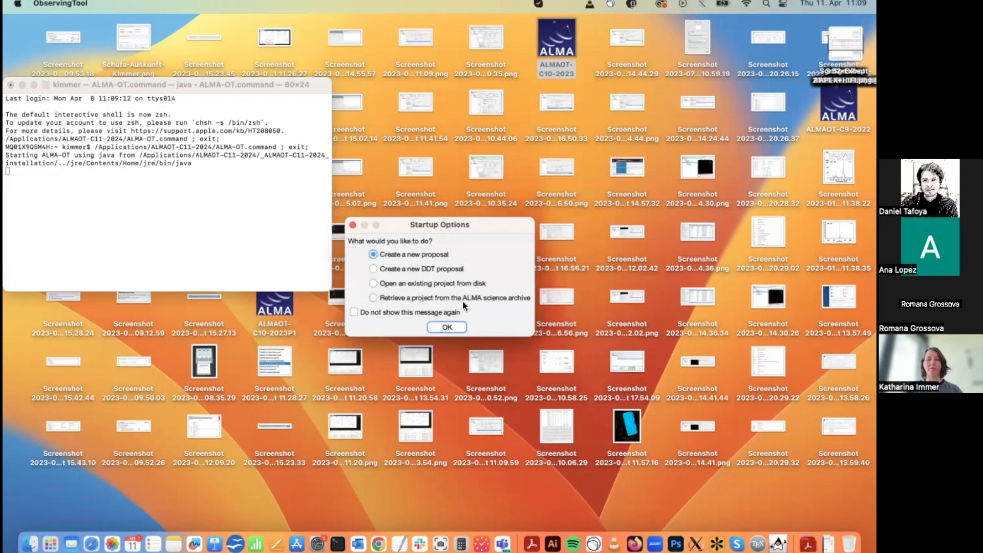
Step: Create a new proposal and title it "This is a great ALMA proposal"
click(453, 327)
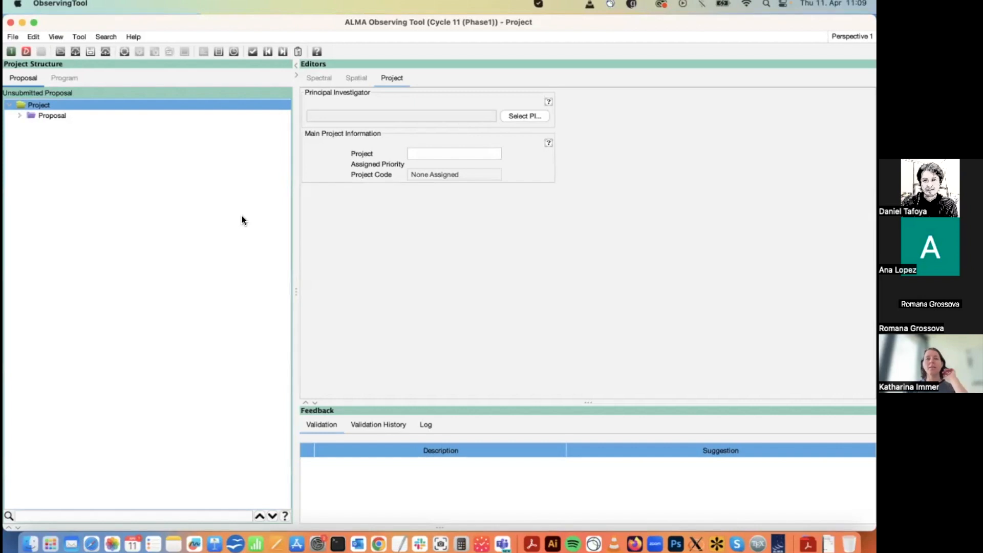
click(51, 115)
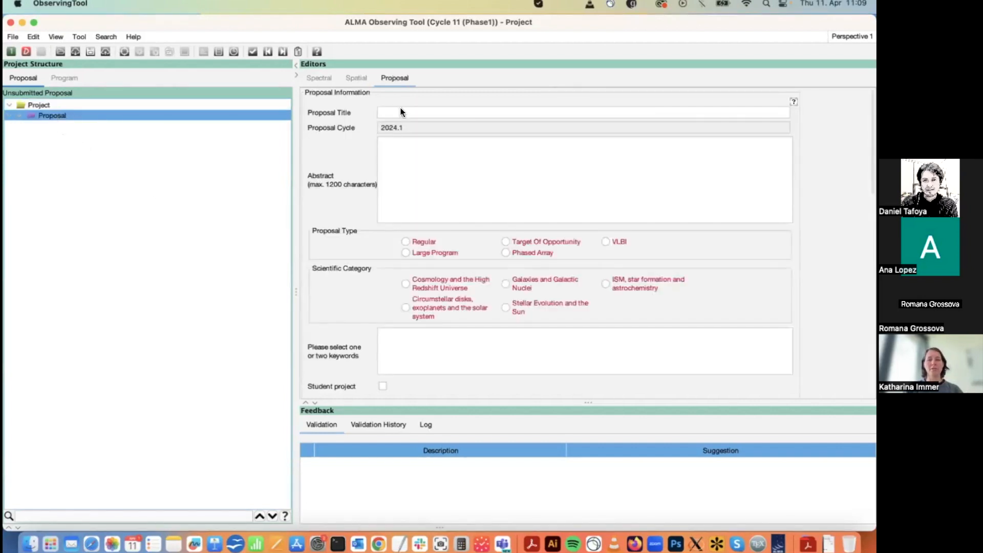
click(401, 113)
text(Th)
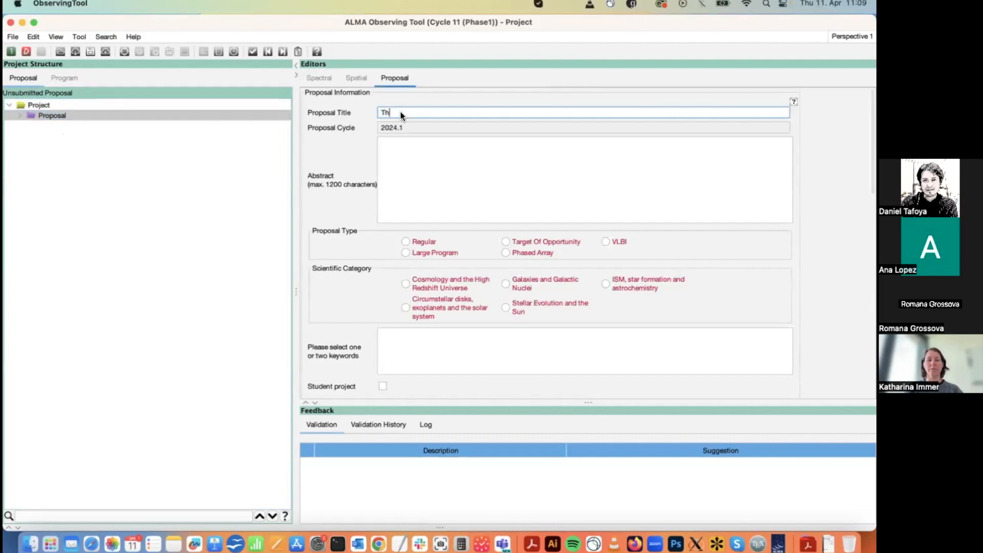
text(is is a great ALMA proposal)
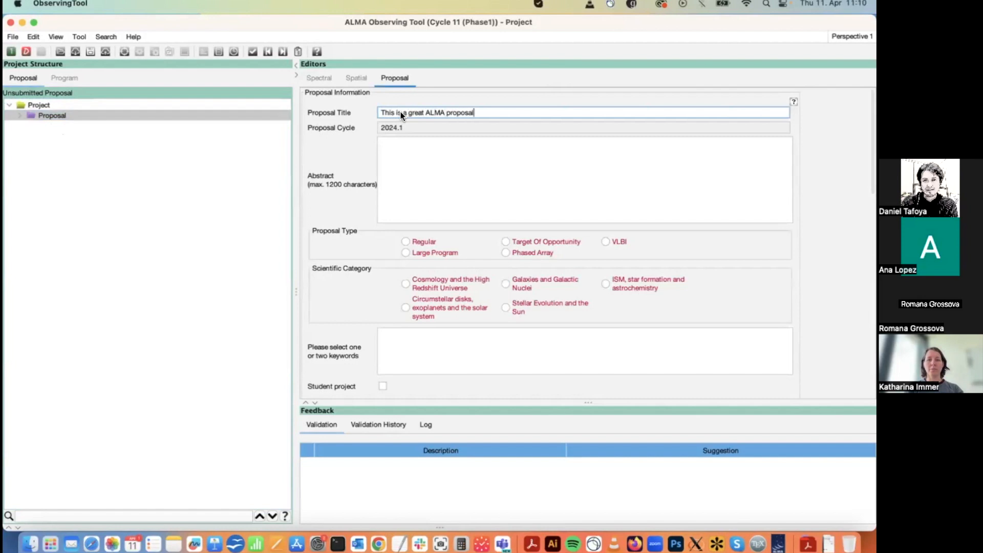
Step: Write the proposal abstract as "Please give me time to observe amazing things"
click(420, 167)
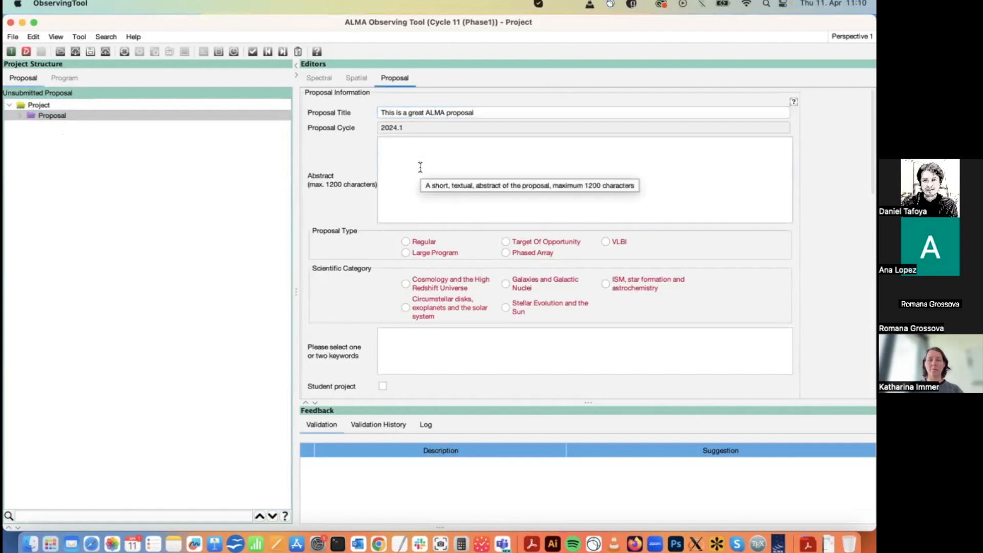
text(Please give me ti)
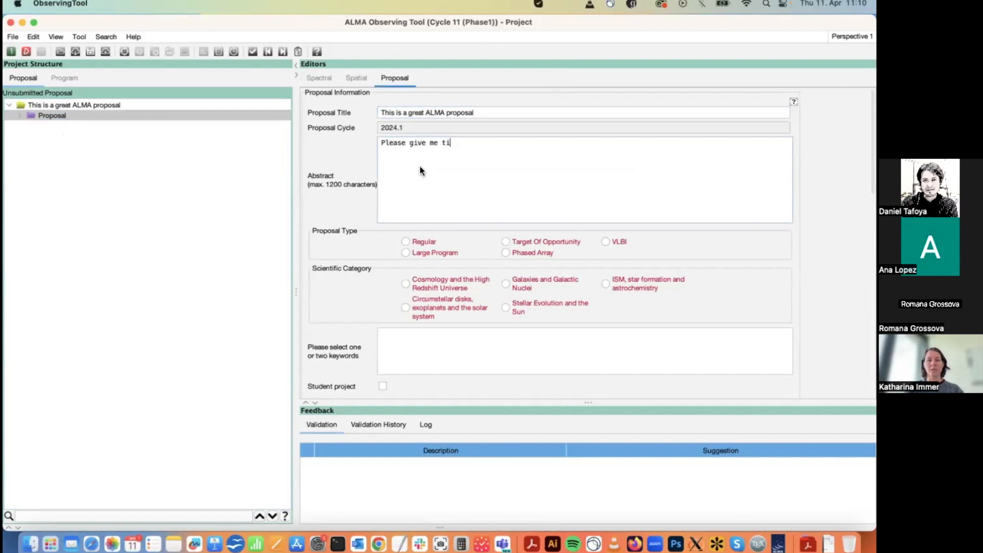
text(me to observe amazing things)
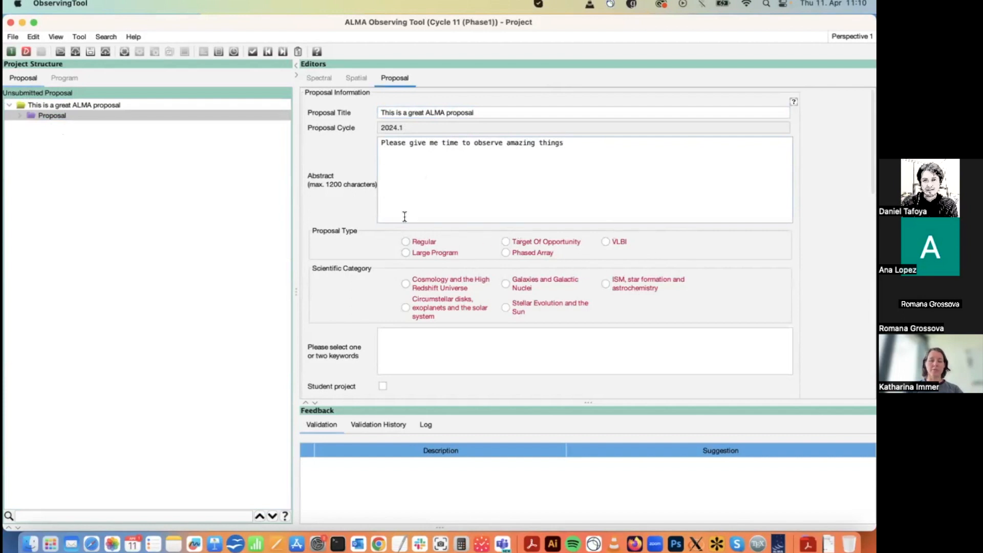
Step: Classify the proposal as Regular, category ISM, star formation and astrochemistry, with keywords High-mass star formation and Pre-stellar cores, Infra-Red Dark Clouds (IRDC)
click(405, 242)
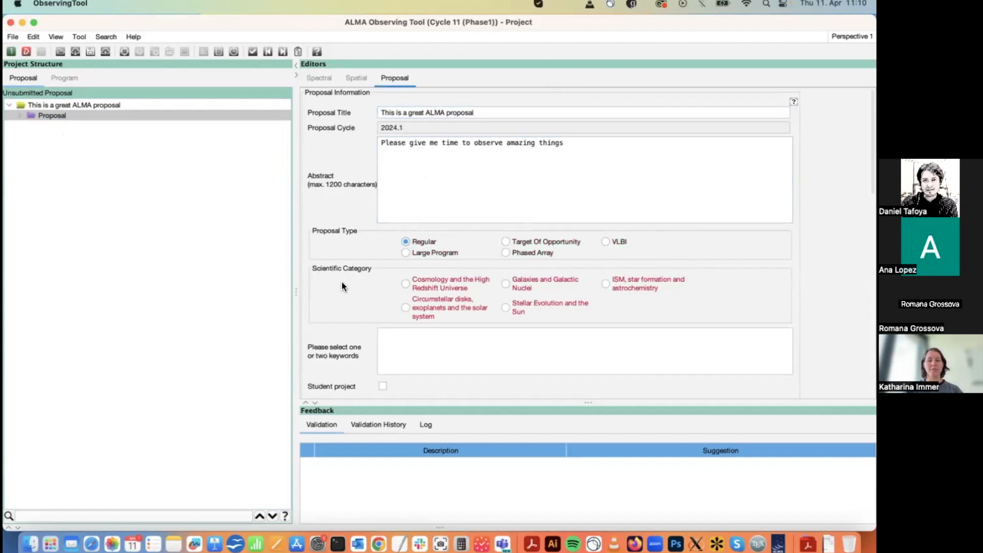
click(606, 284)
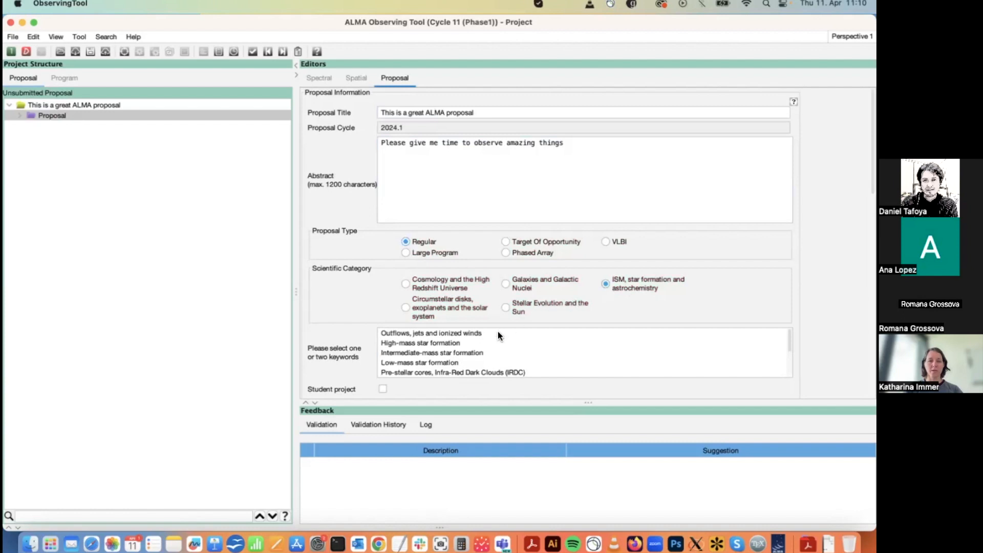
click(413, 343)
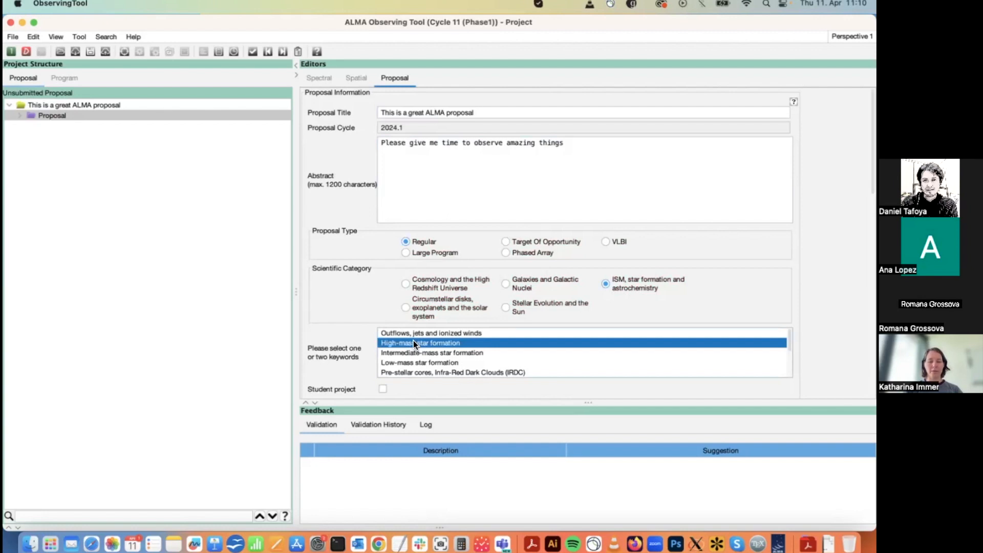
super+click(416, 370)
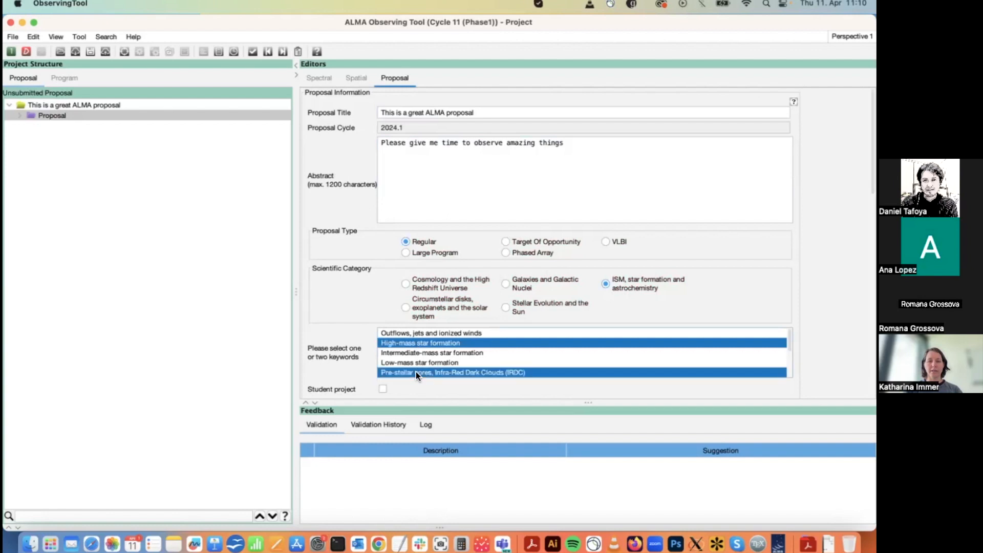
Step: Mark the proposal as not being a joint proposal
scroll(440, 389, down, 2)
scroll(440, 391, down, 6)
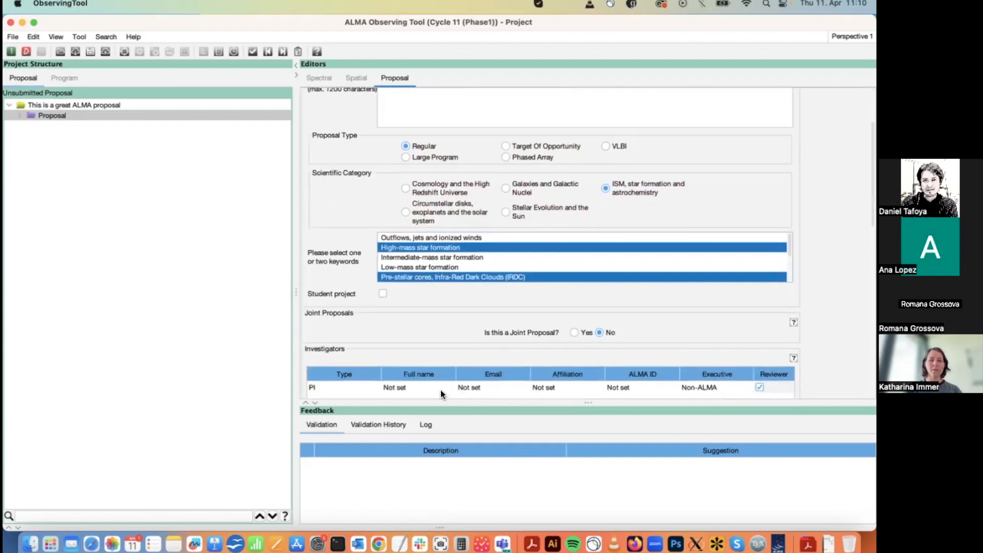
scroll(440, 392, down, 2)
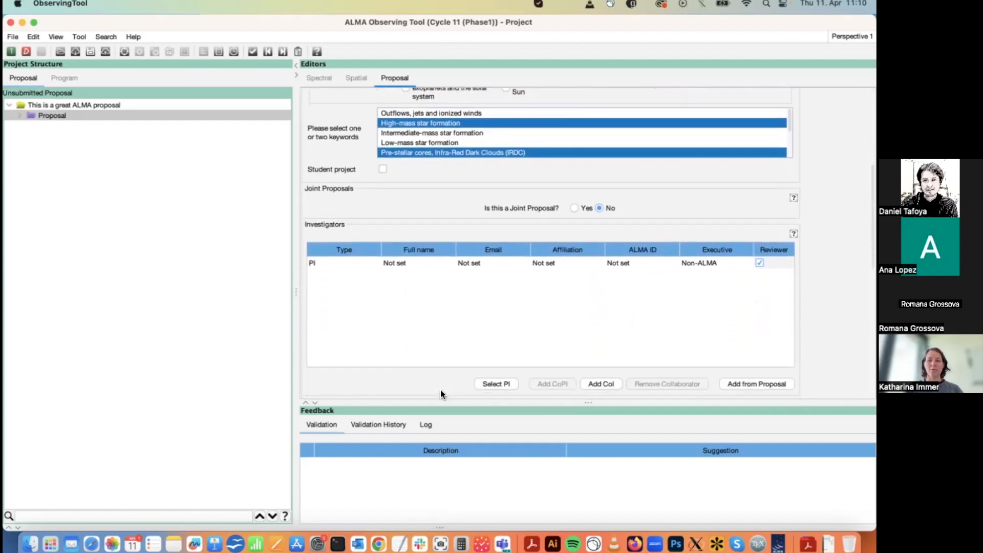
click(600, 205)
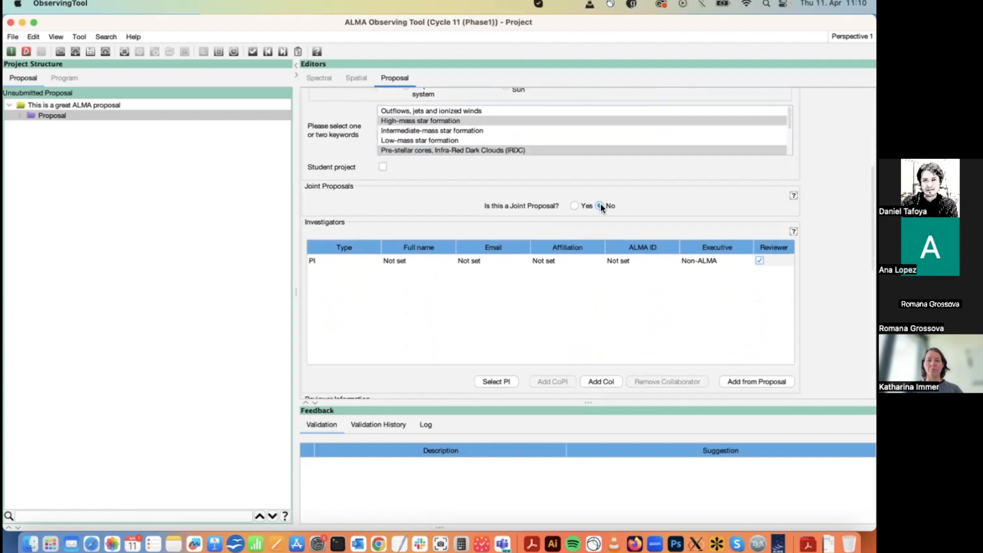
Step: Find the principal investigator by surname in the investigator search and assign that person as the proposal's PI
scroll(612, 298, down, 2)
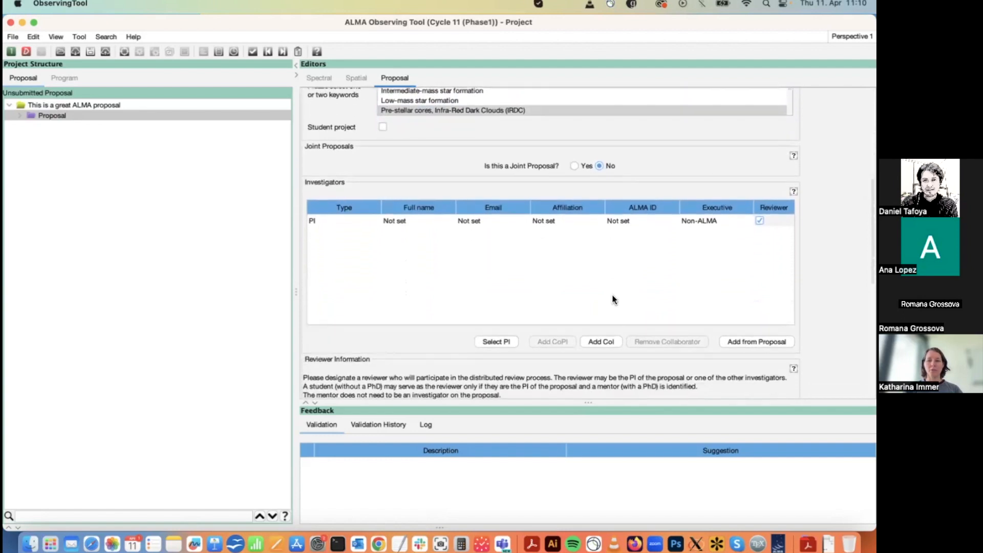
click(483, 342)
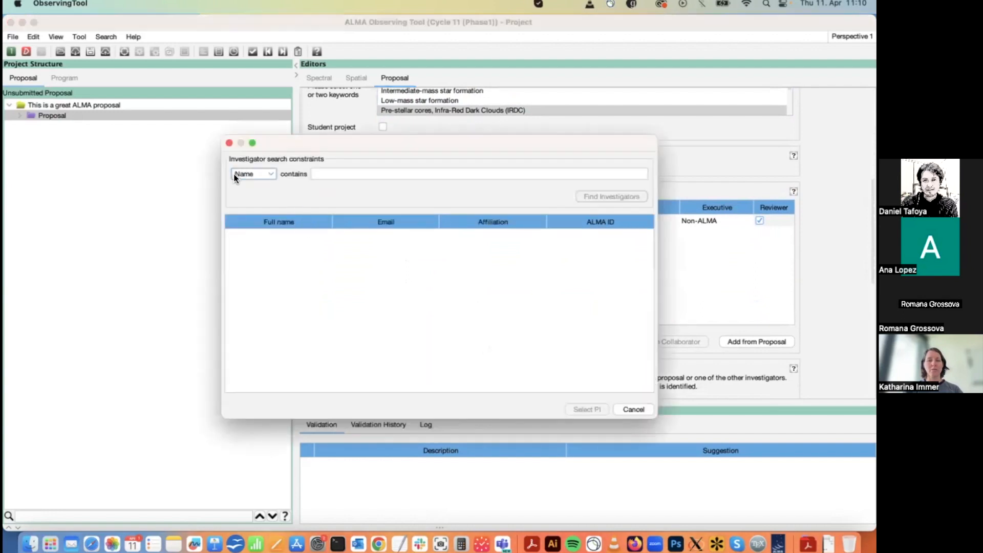
click(328, 175)
text(immer)
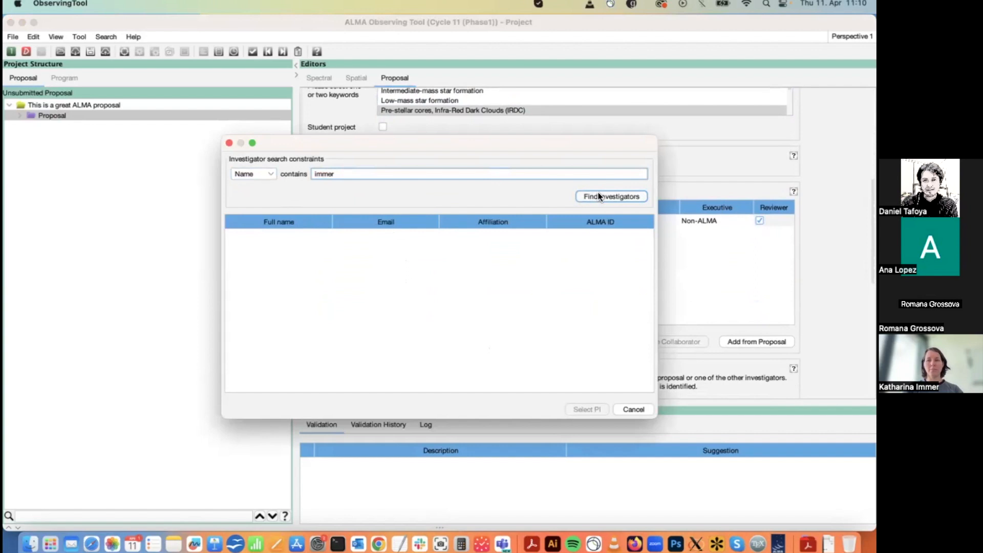
click(597, 194)
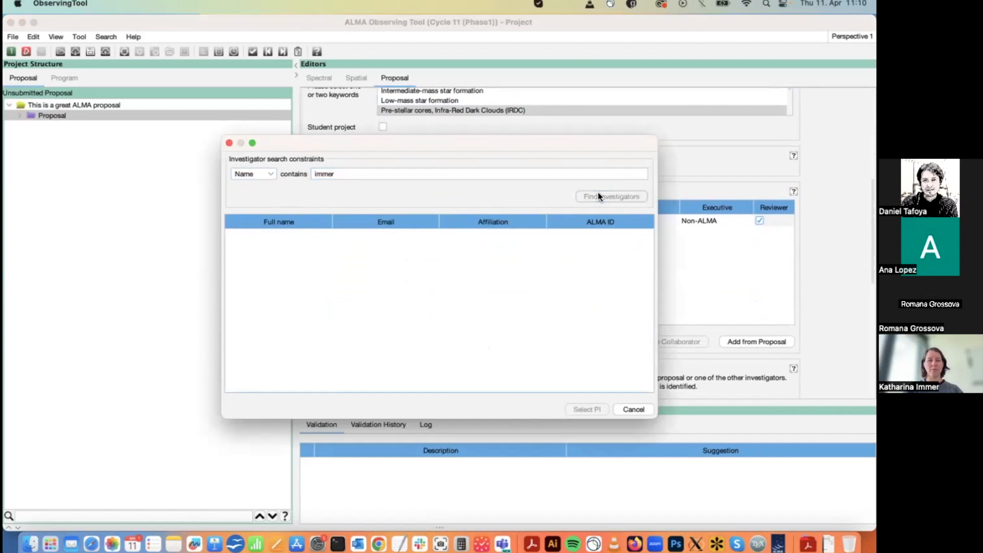
click(367, 246)
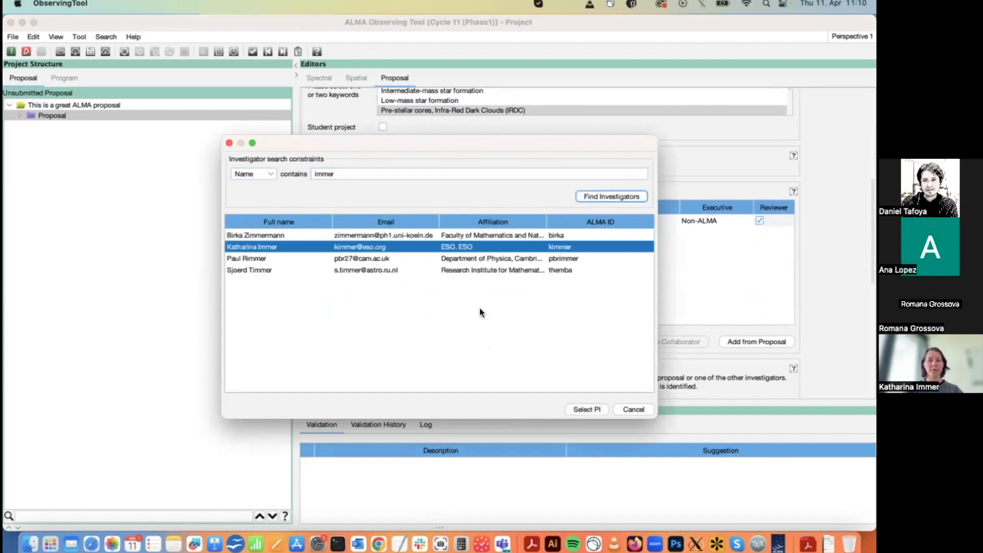
click(586, 409)
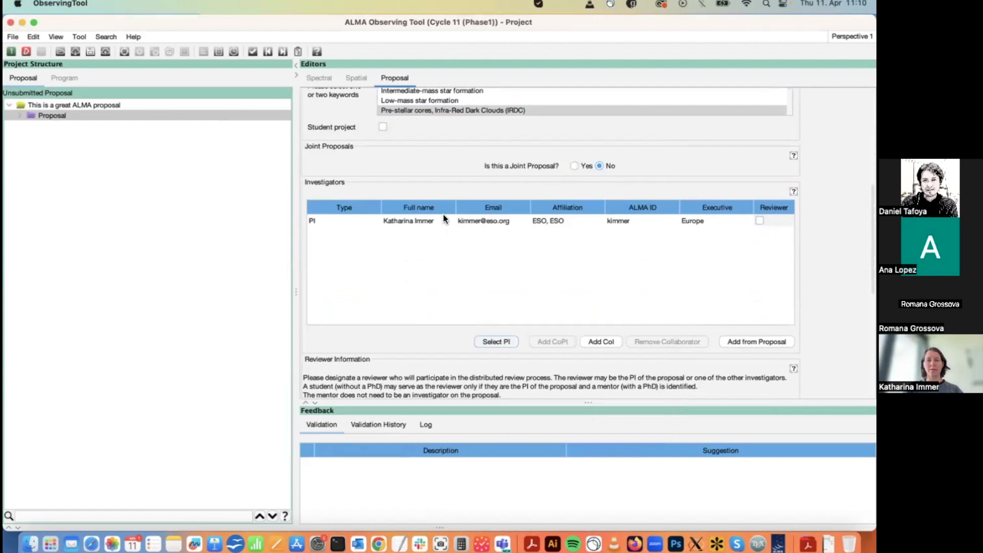
Step: Start adding a co-investigator, search by the person's first surname and look through the matching investigators
click(603, 341)
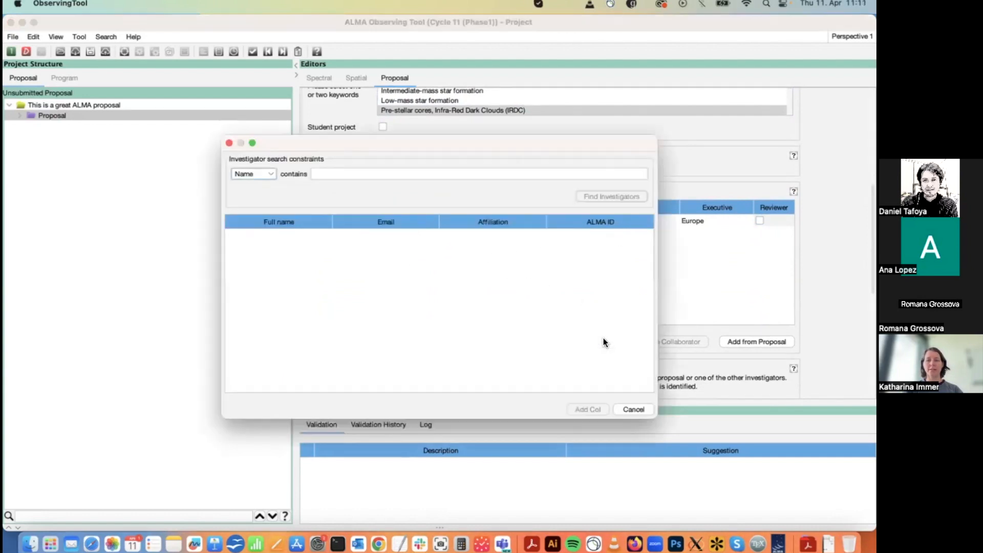
click(361, 173)
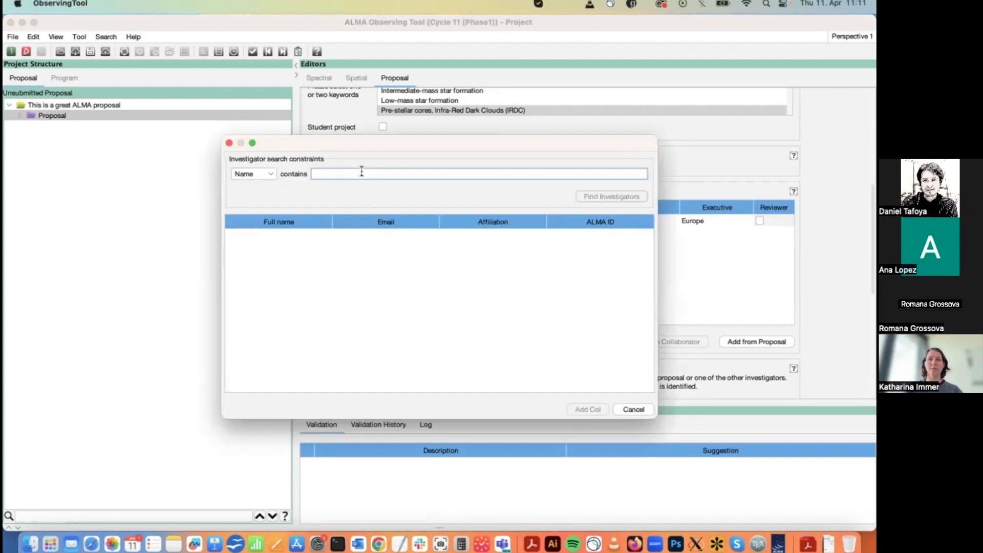
text(lopez)
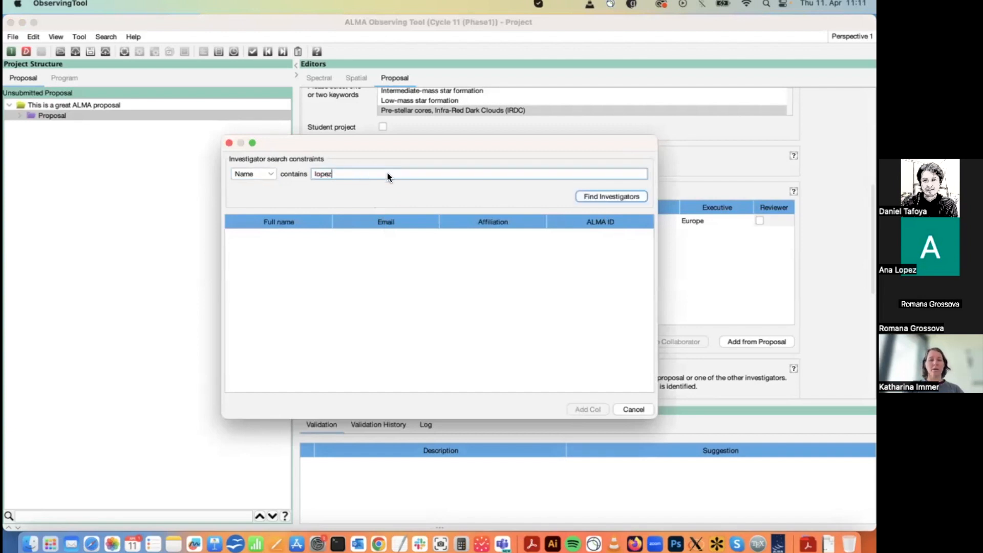
click(591, 197)
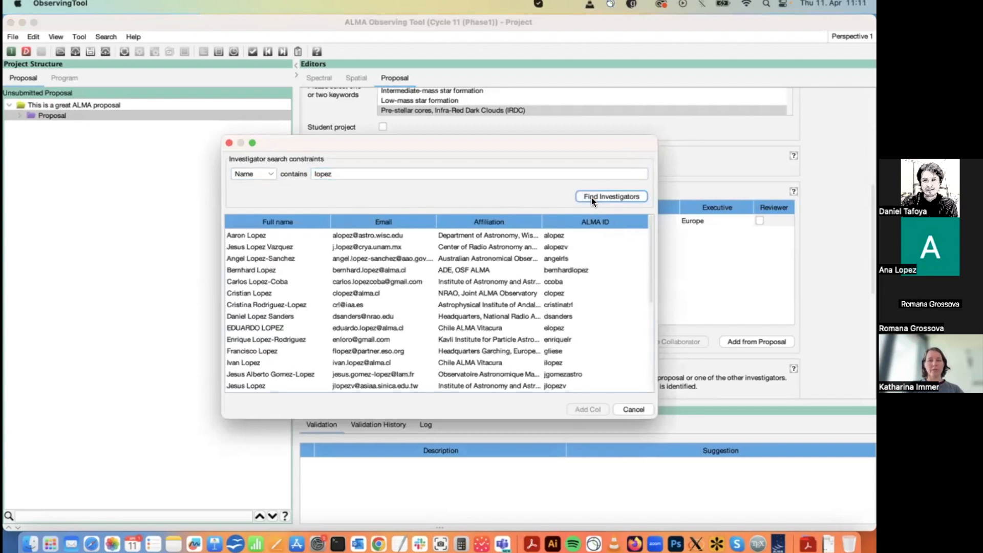
scroll(439, 327, down, 5)
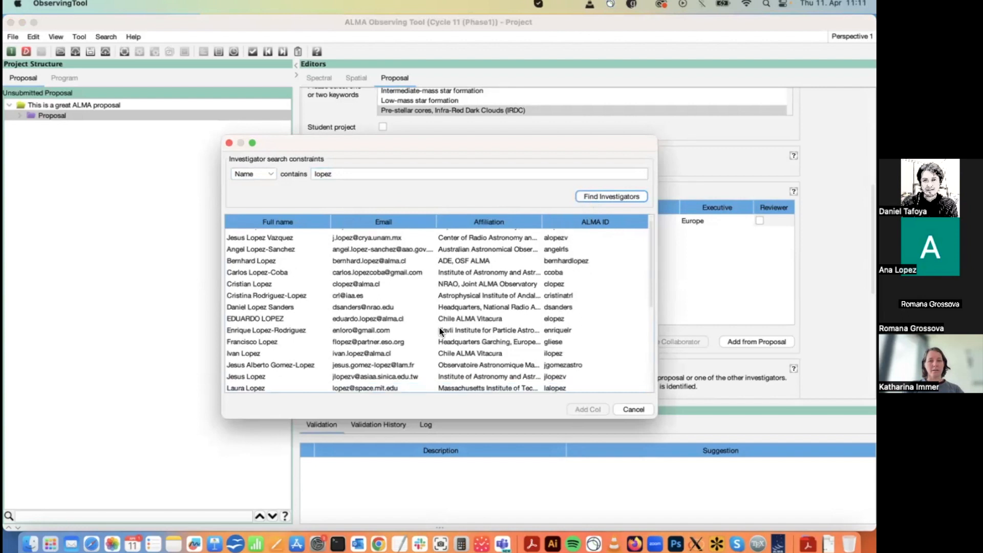
scroll(439, 328, down, 5)
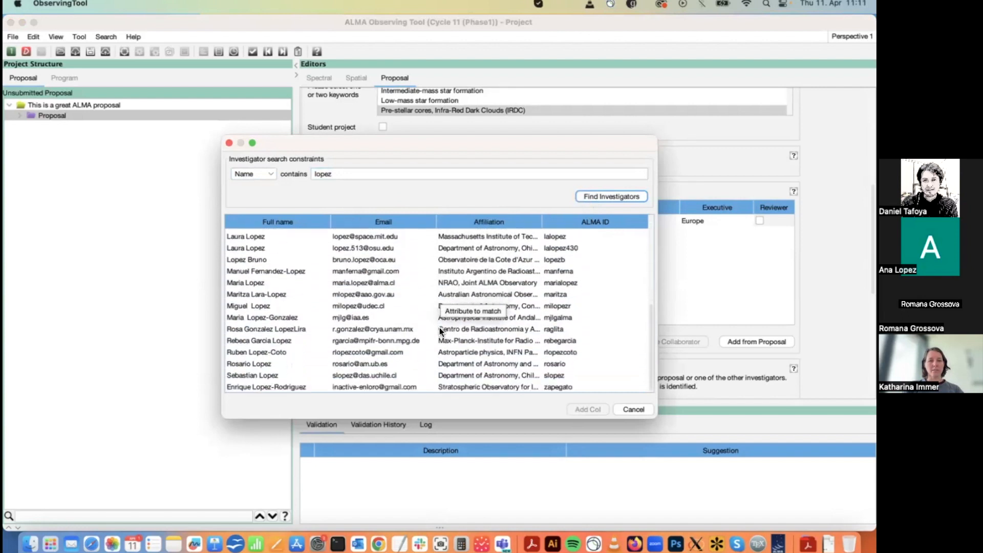
scroll(439, 327, up, 10)
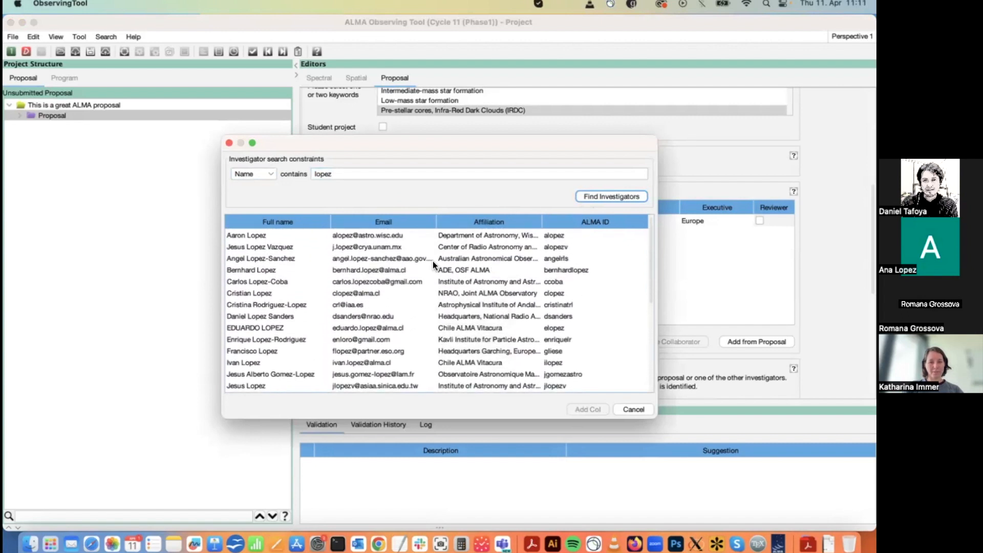
scroll(424, 323, down, 2)
scroll(425, 323, up, 2)
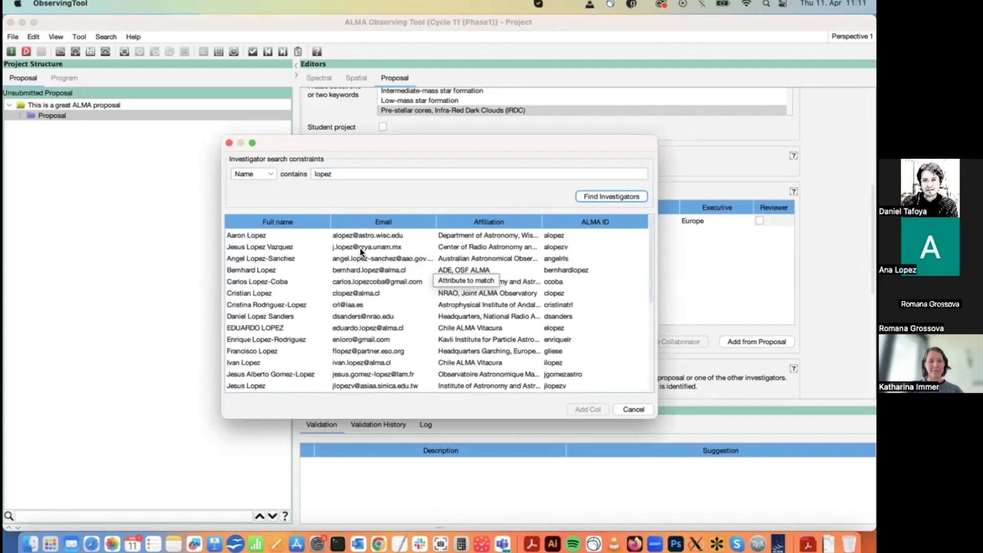
Step: Search for the co-investigator by second surname and add the matching person to the proposal as CoI
double_click(324, 177)
text(sepulcre)
key(Return)
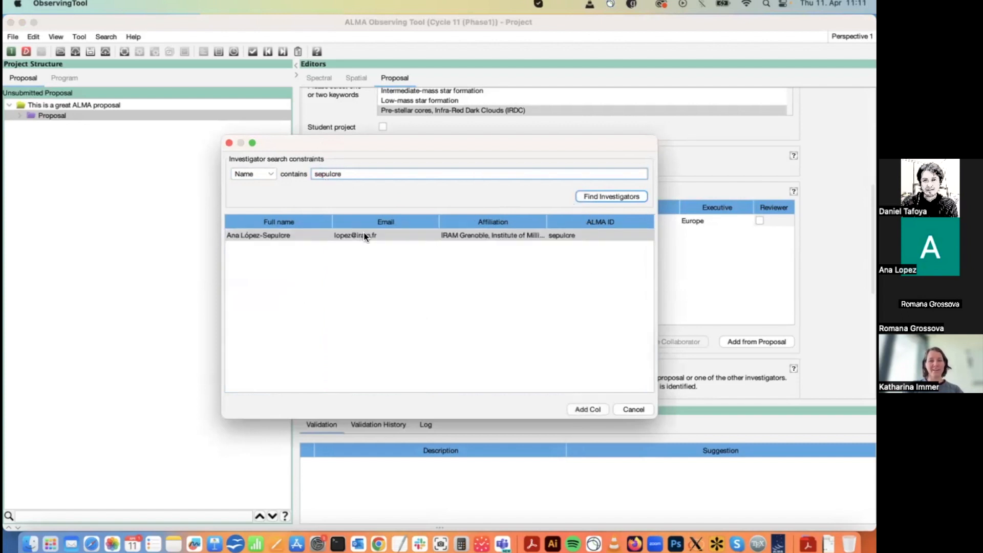
click(284, 236)
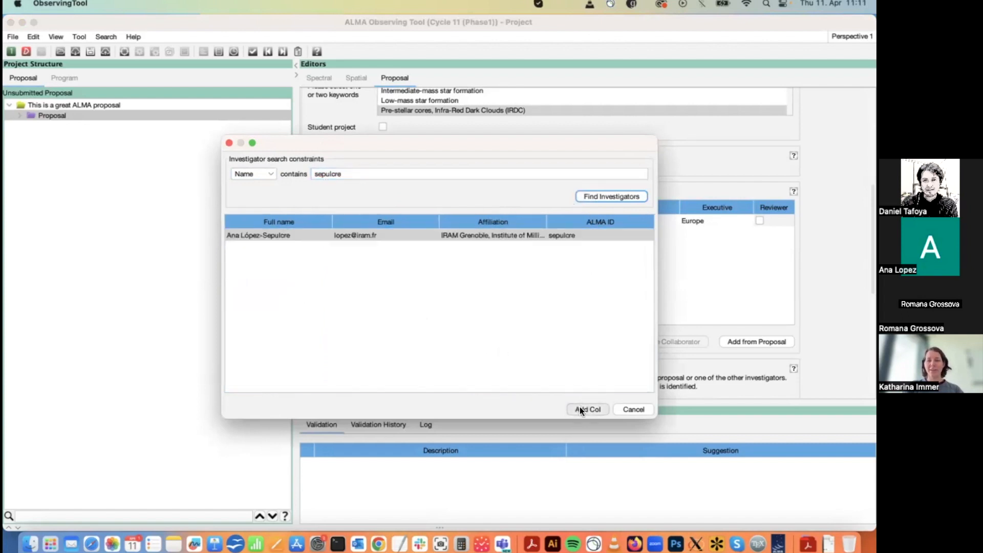
click(579, 408)
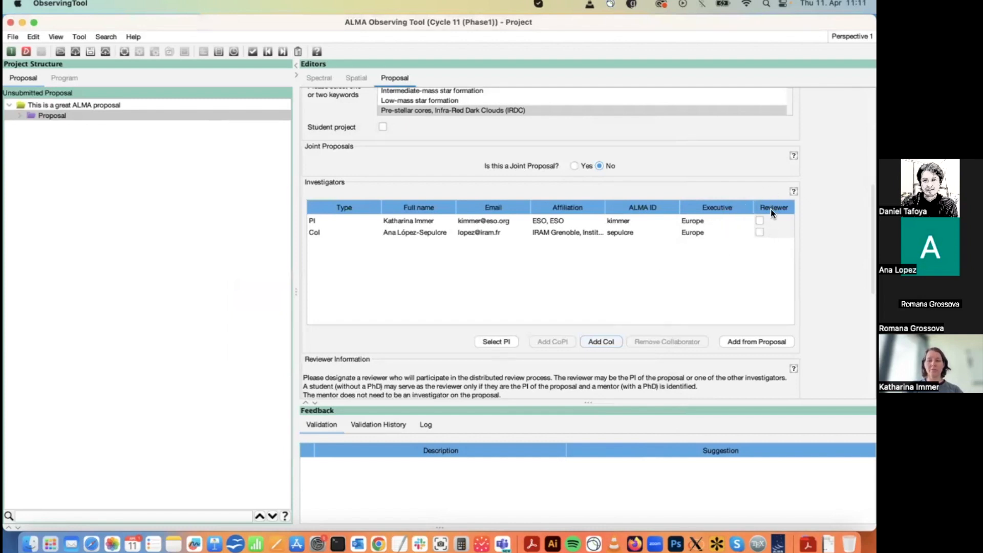
Step: Try out the co-investigator as the proposal's reviewer, but settle on the principal investigator as reviewer
click(759, 221)
click(760, 233)
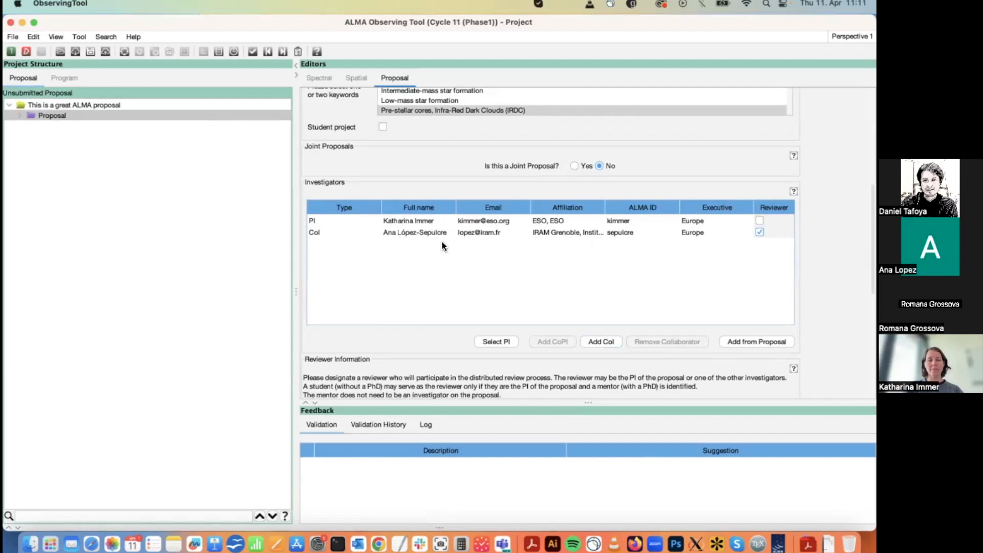
scroll(442, 241, down, 3)
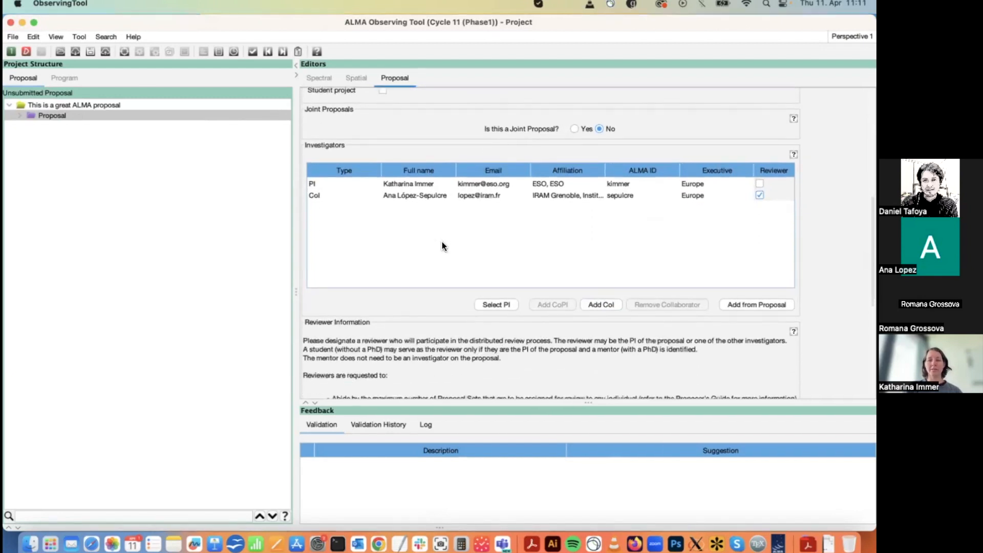
click(760, 185)
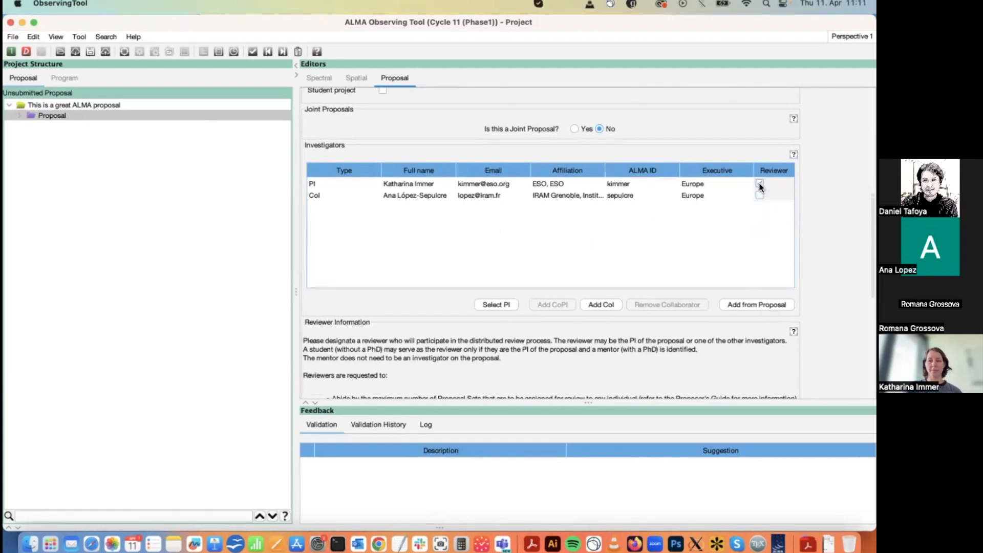
scroll(760, 185, down, 6)
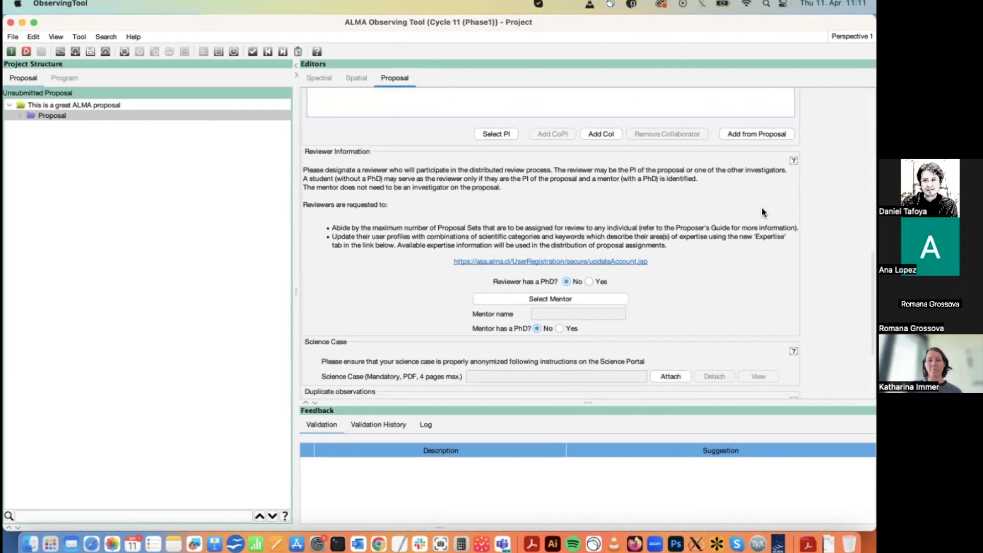
Step: Designate a mentor found by surname for a reviewer without a PhD, and mark the mentor as holding a PhD
click(589, 281)
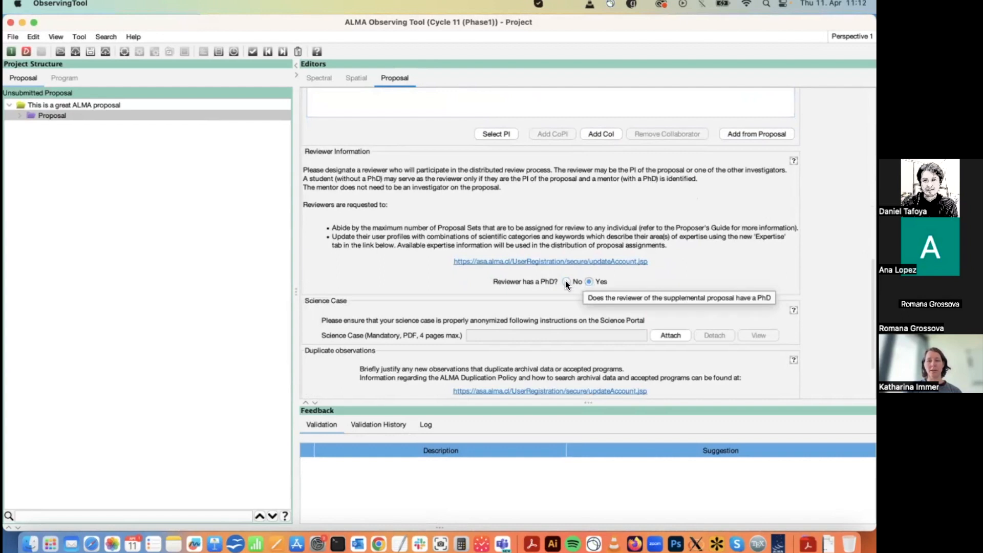
click(566, 282)
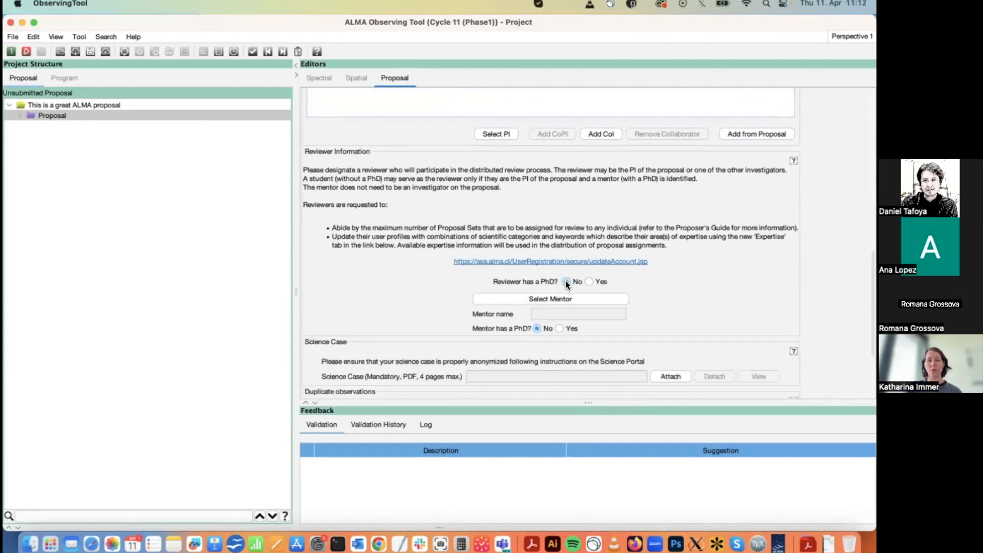
click(563, 299)
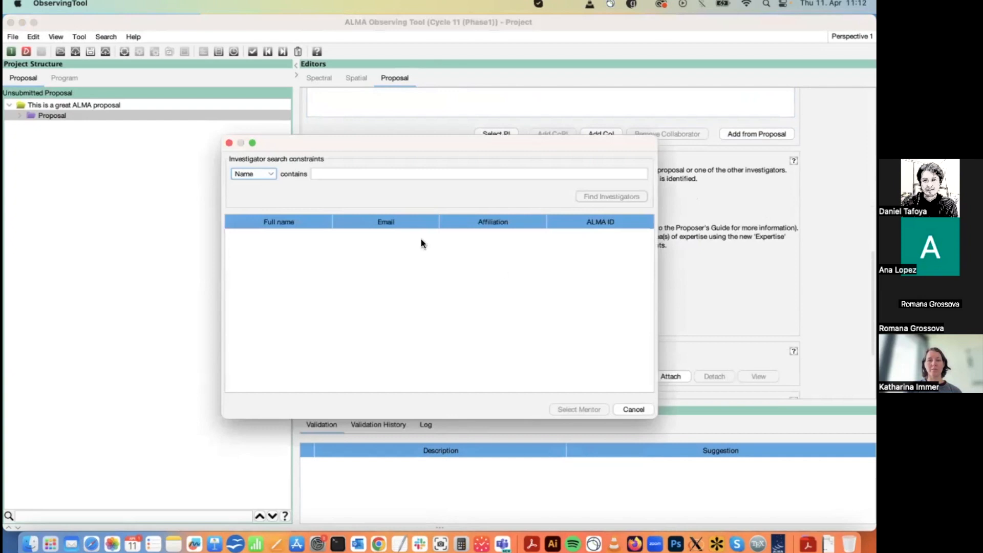
click(371, 178)
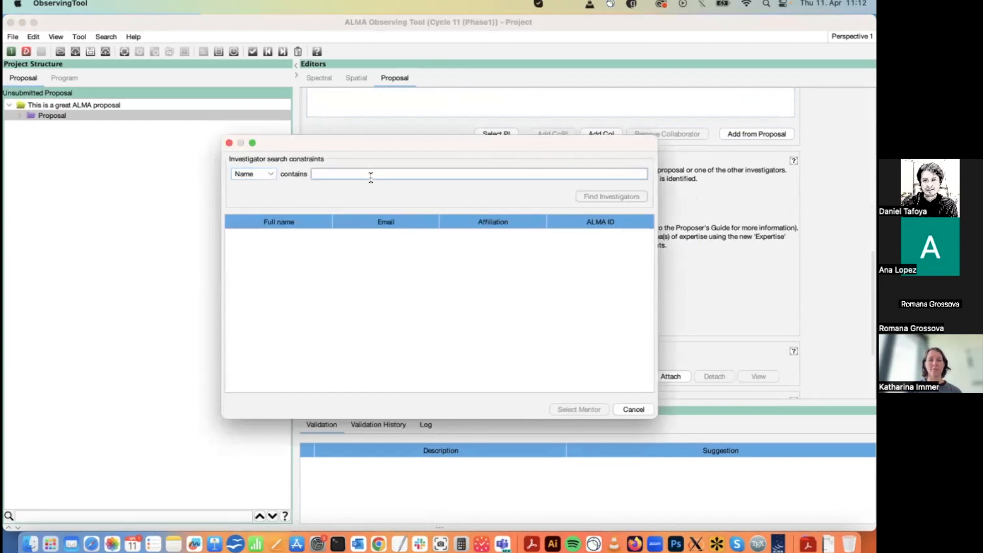
text(barnes)
click(609, 196)
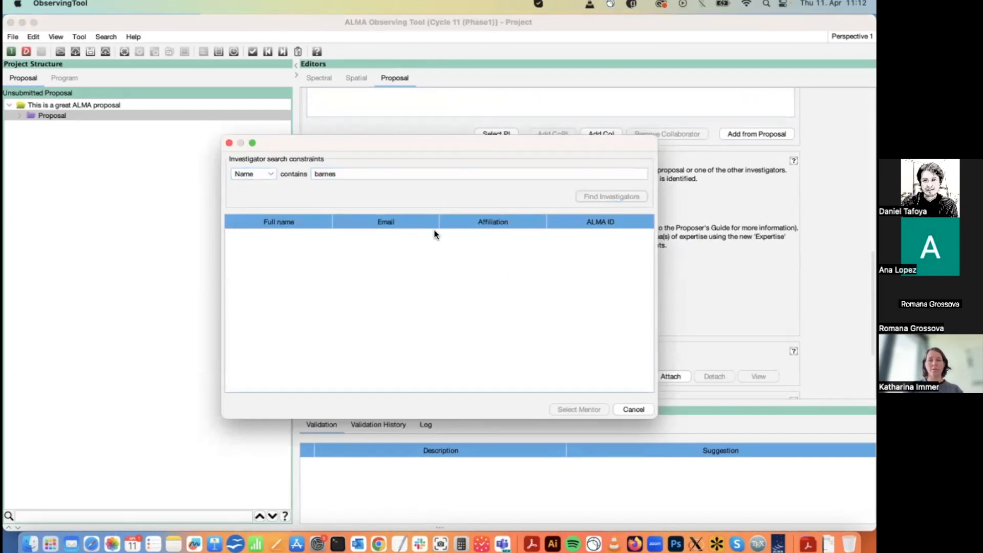
click(255, 235)
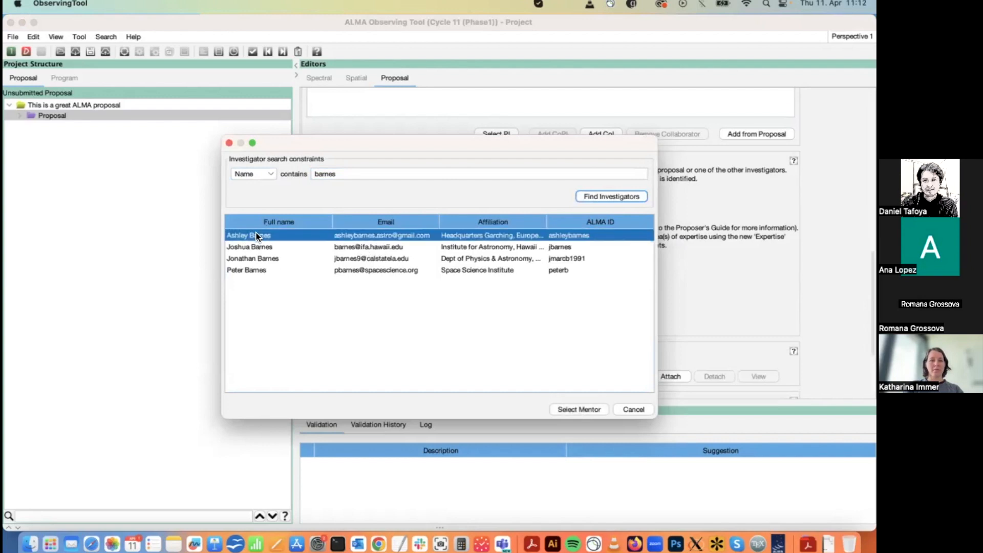
click(570, 412)
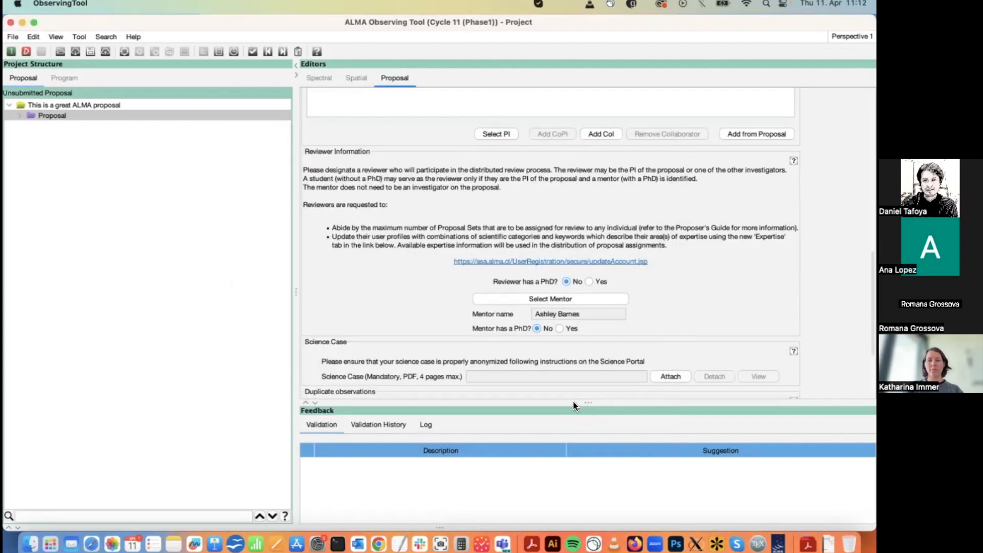
click(559, 328)
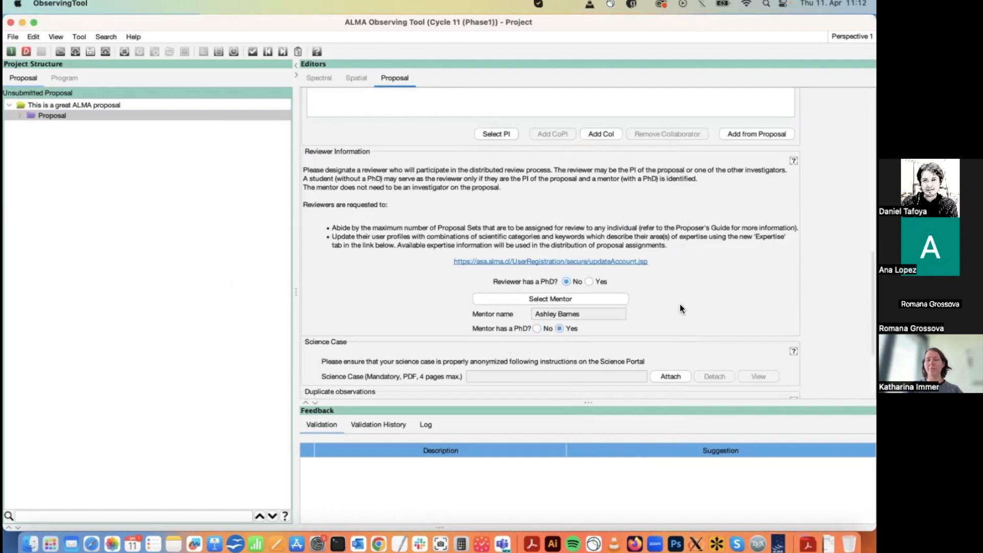
Step: Mark the reviewer as having a PhD and attach FourPages.pdf as the science case
scroll(680, 309, down, 2)
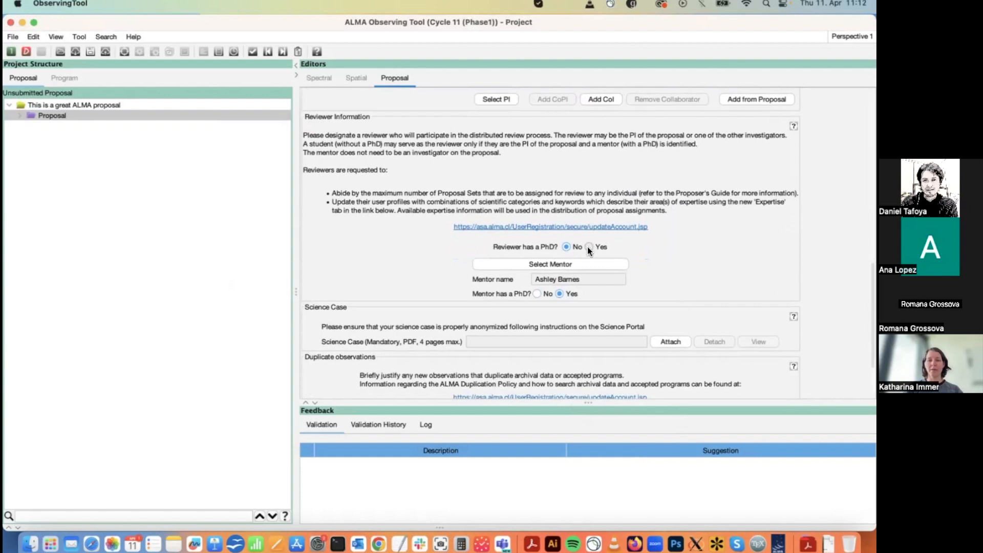
click(587, 247)
scroll(696, 201, down, 3)
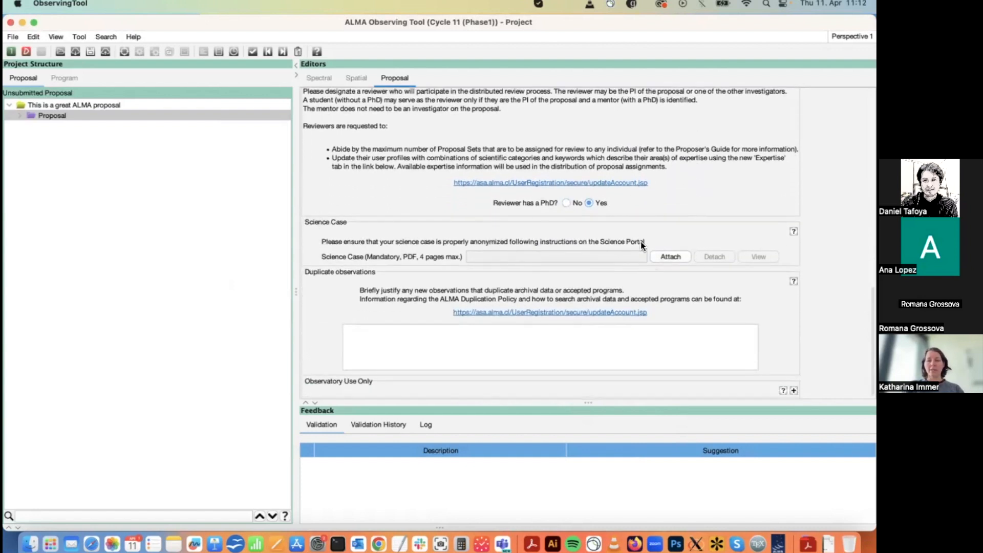
click(661, 254)
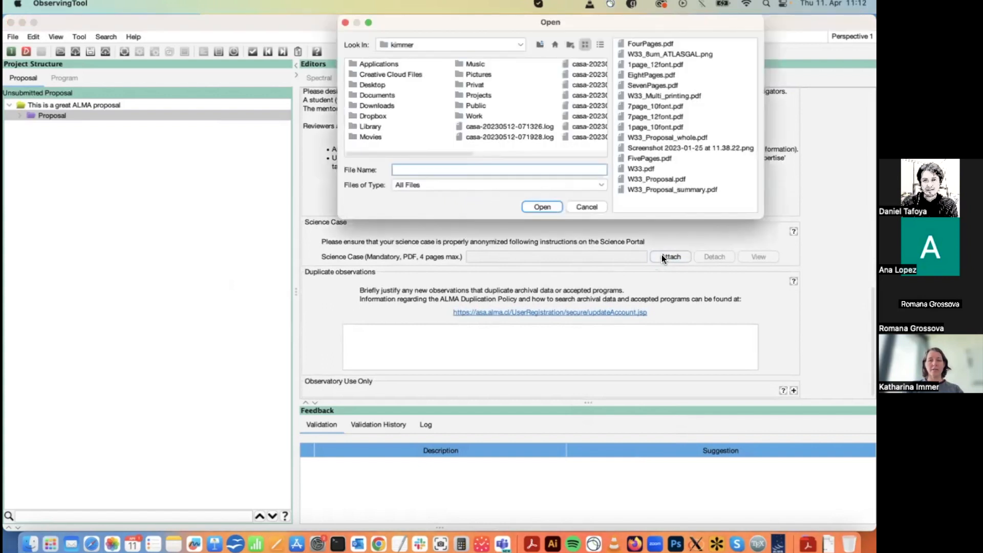
click(653, 43)
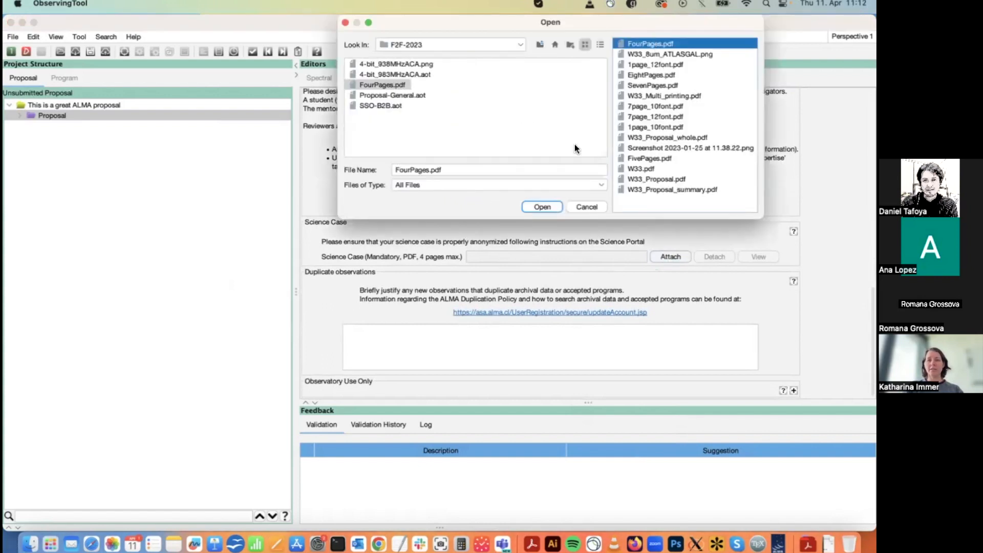
click(529, 207)
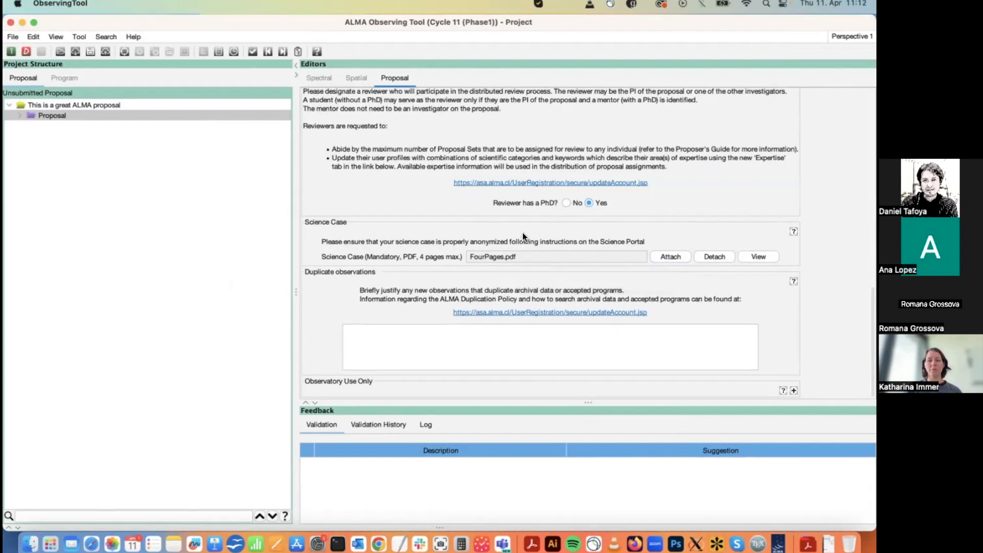
Step: Expand the proposal down to its science goal and open the goal's Spectral Setup
scroll(533, 228, up, 15)
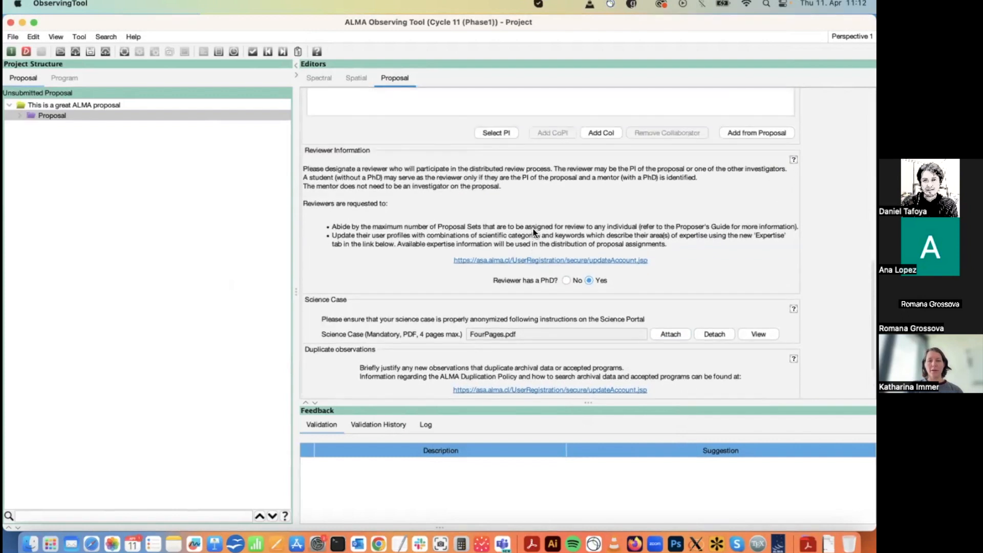
scroll(533, 228, up, 2)
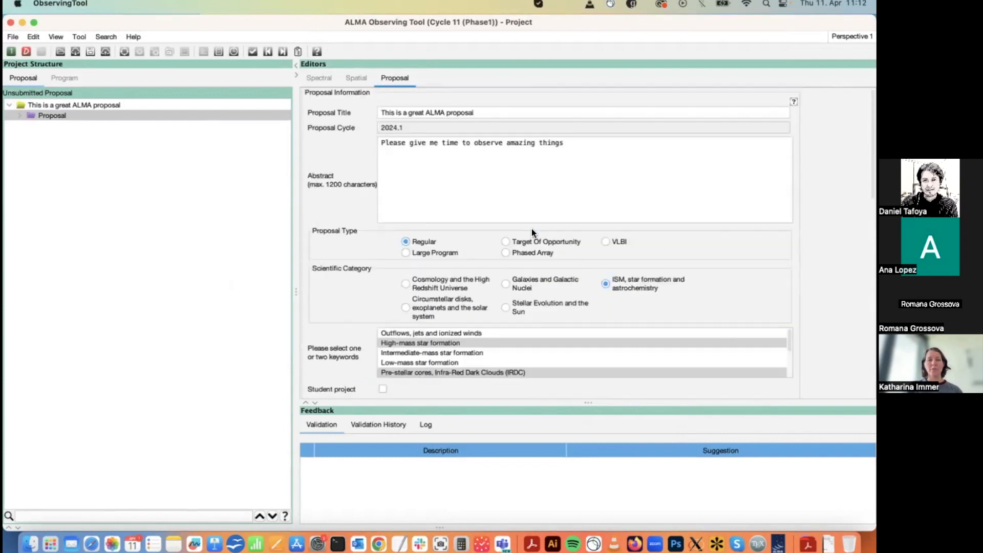
click(30, 38)
click(62, 108)
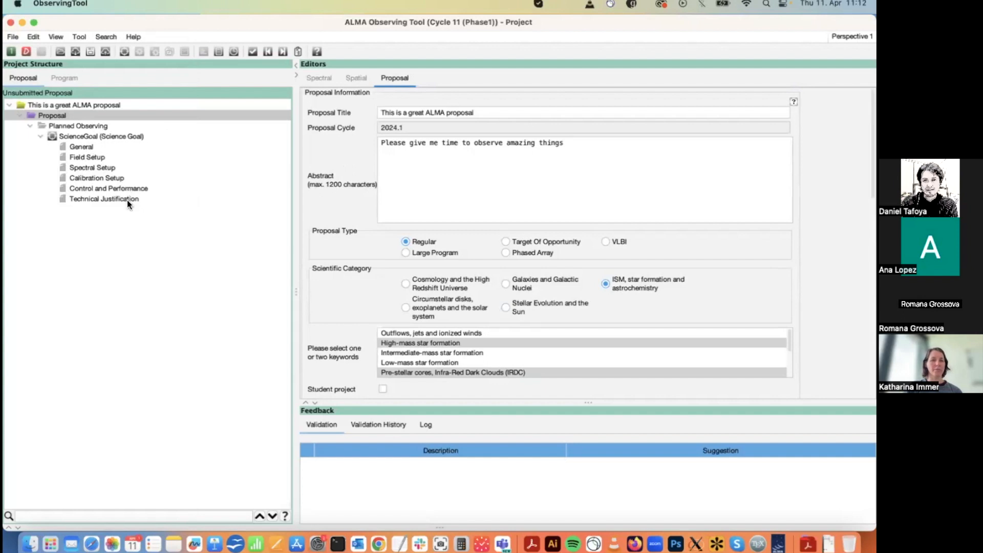
click(86, 168)
Step: Set the spectral type to Single Continuum and choose receiver band 6 [211.0-275.0 GHz]
scroll(374, 365, down, 8)
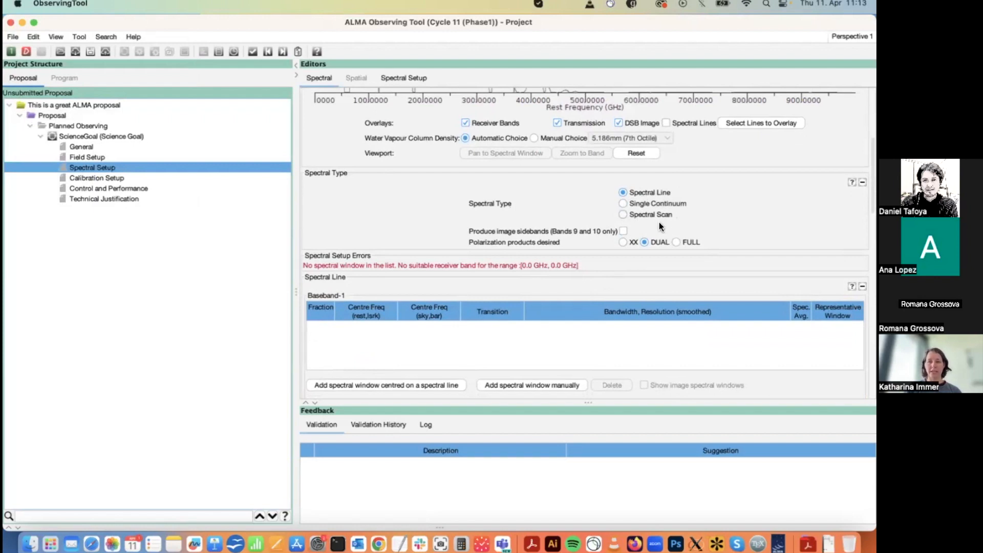
click(675, 203)
scroll(733, 302, down, 3)
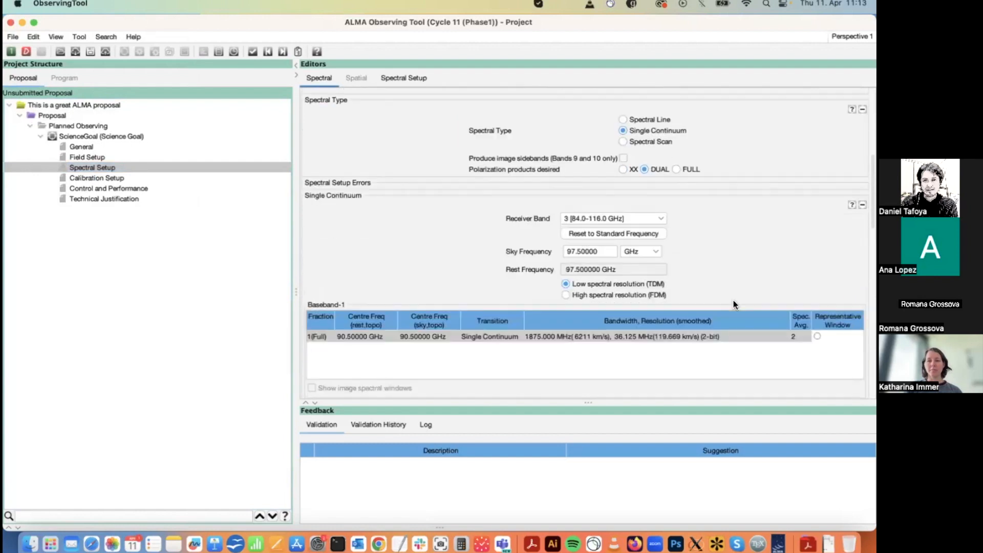
click(660, 218)
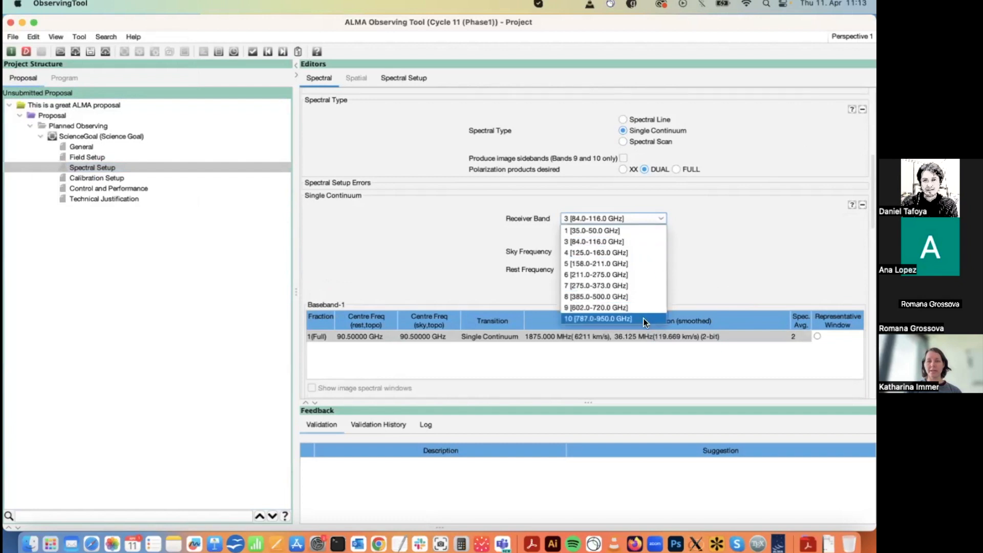
click(645, 274)
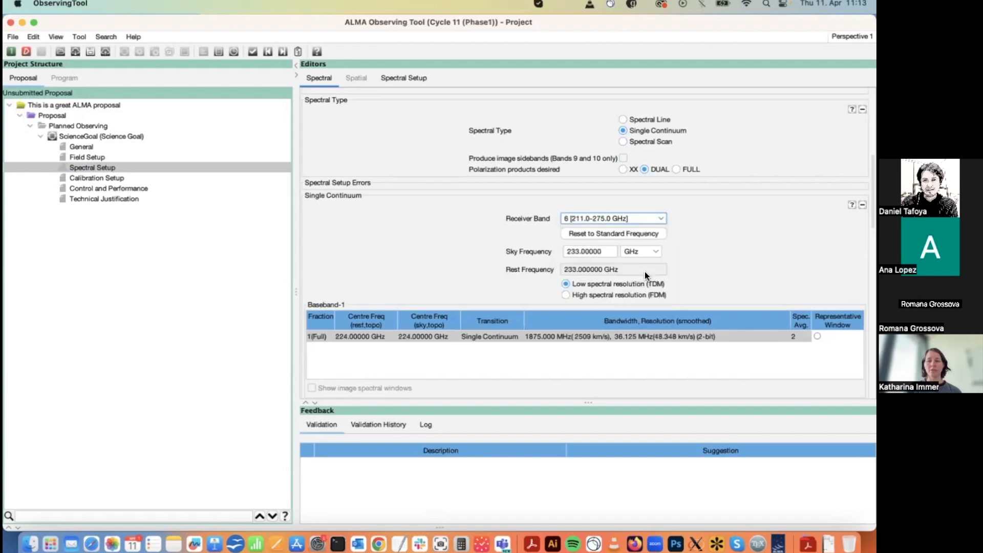
Step: Try a sky frequency of 245.0 GHz, checking the four basebands, and reset it to the standard frequency
scroll(705, 276, down, 2)
scroll(706, 271, down, 1)
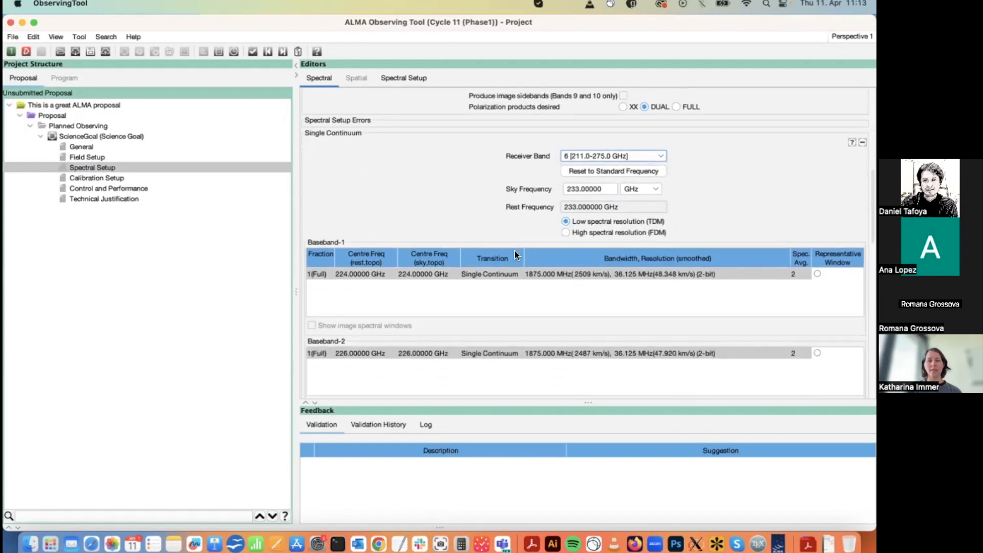
scroll(472, 337, down, 6)
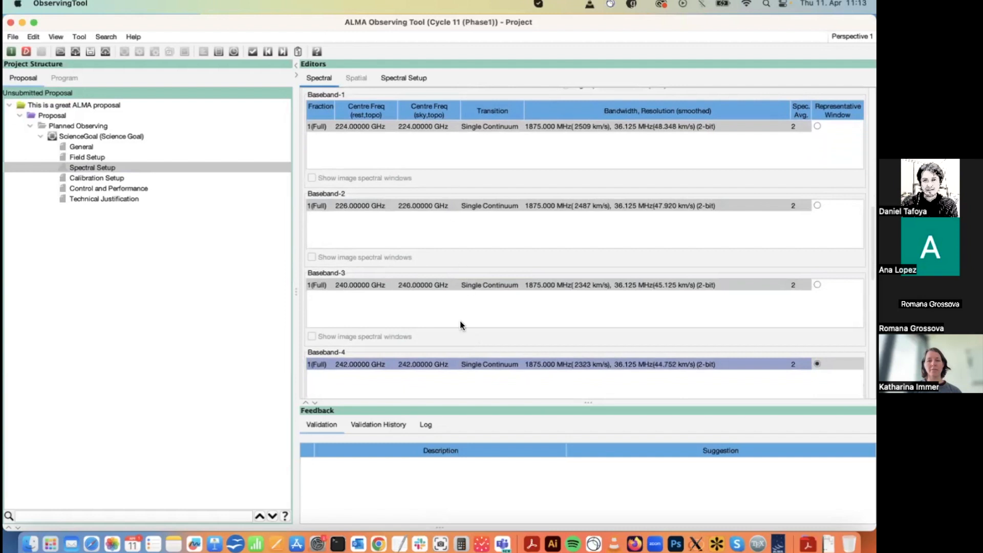
scroll(469, 155, up, 7)
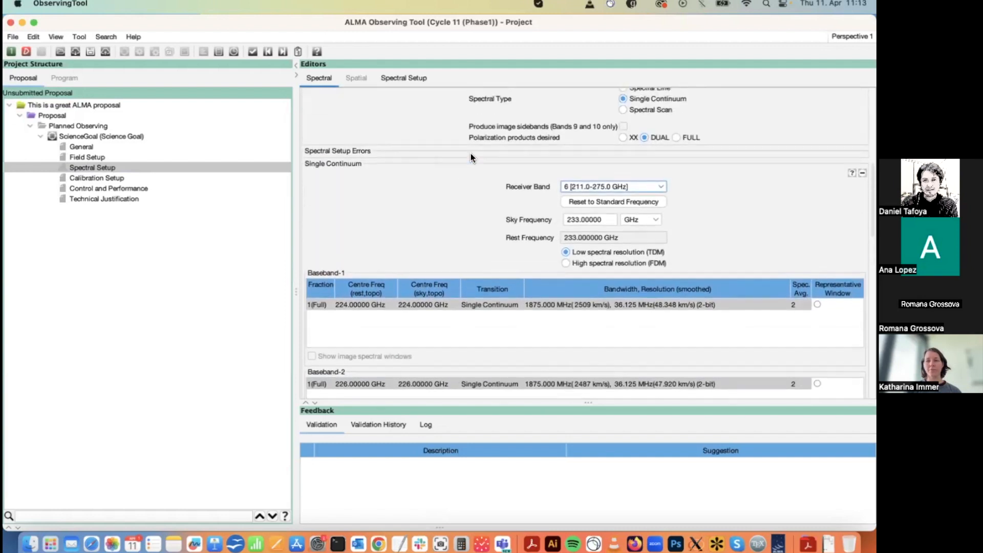
scroll(475, 324, down, 6)
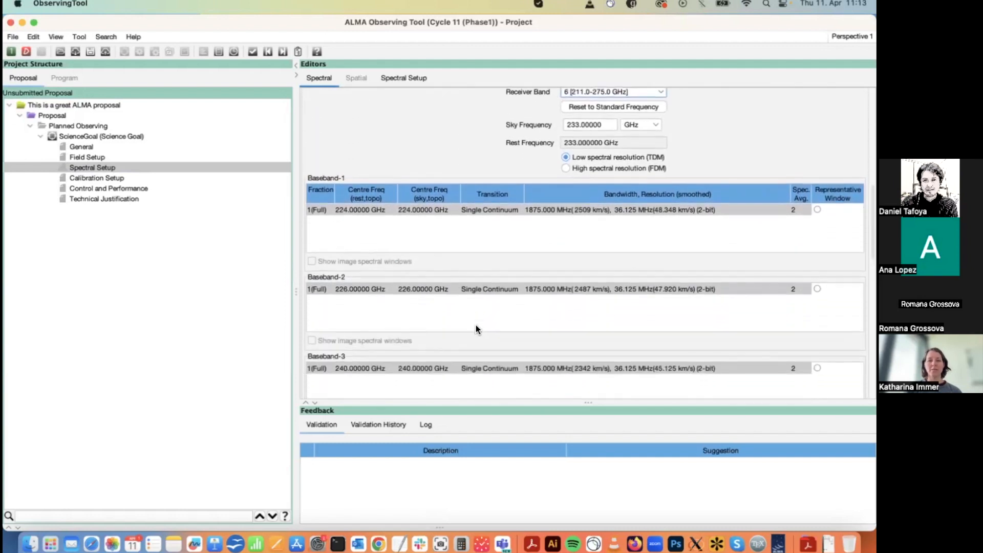
scroll(450, 336, up, 3)
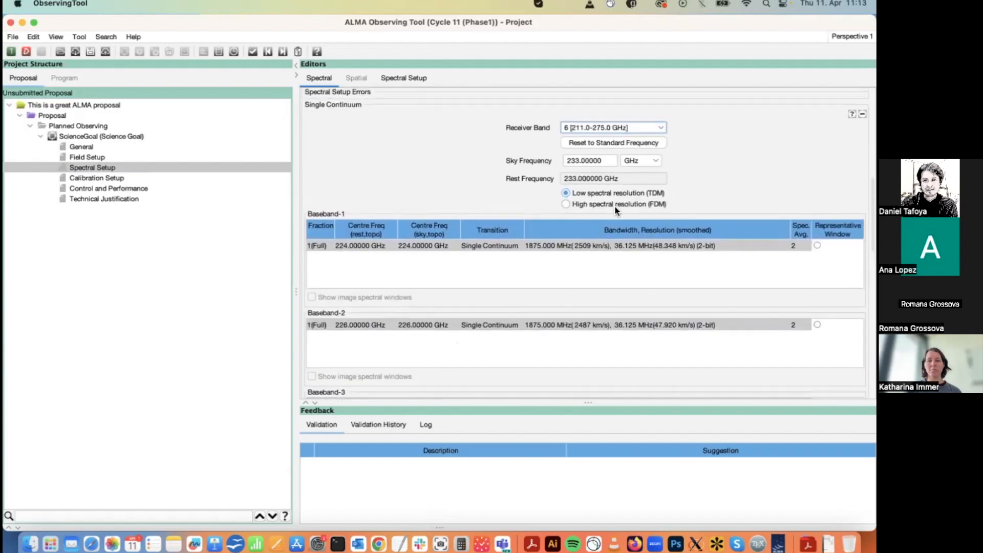
double_click(612, 156)
text(245.0)
key(Return)
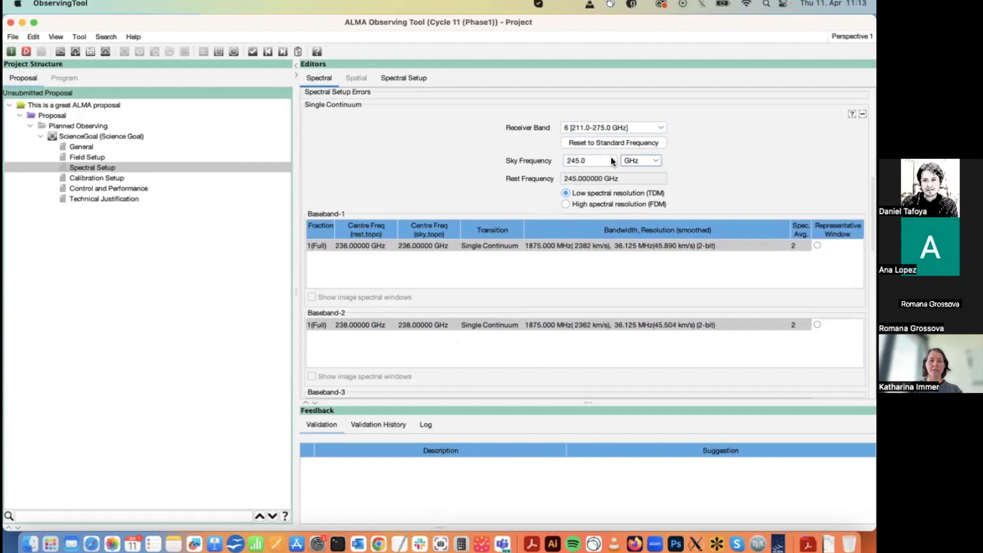
scroll(452, 345, down, 5)
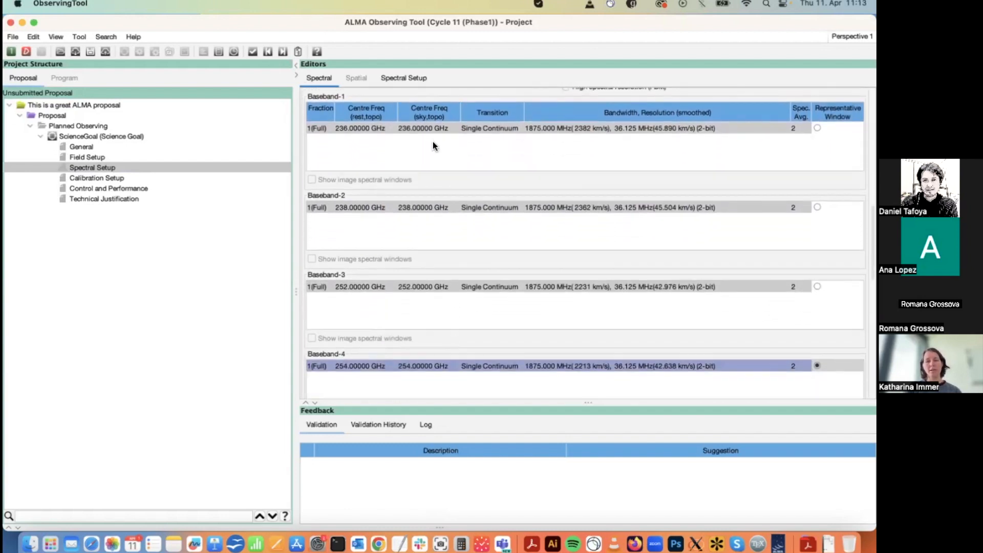
scroll(440, 256, up, 7)
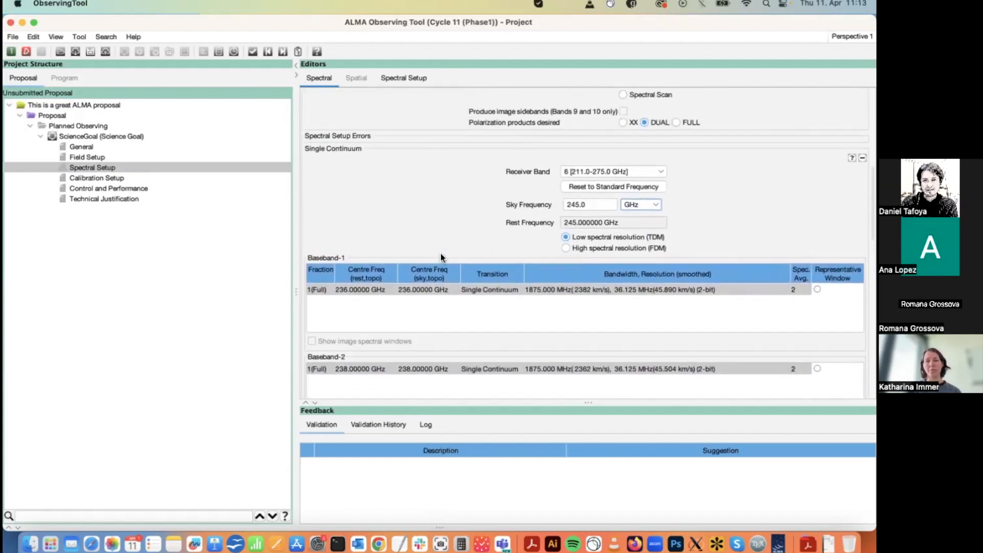
click(596, 190)
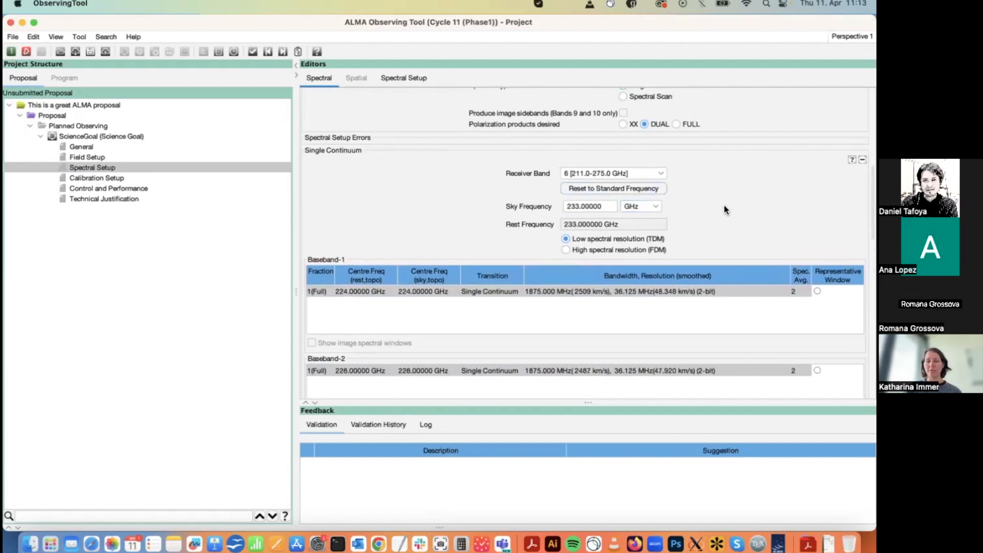
Step: Set the representative frequency to 240 GHz and check it against the baseband centre frequencies
scroll(723, 205, down, 1)
scroll(724, 204, down, 15)
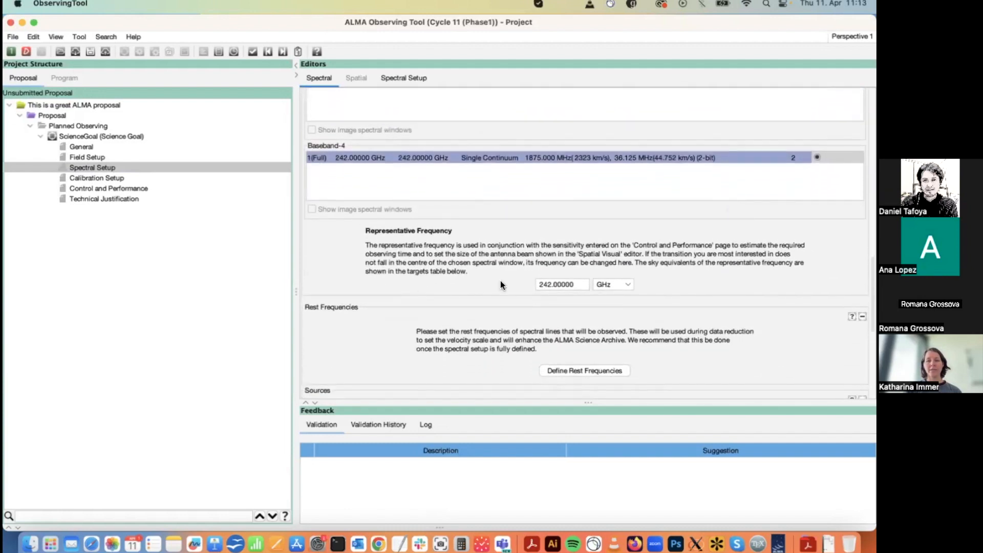
scroll(454, 249, up, 2)
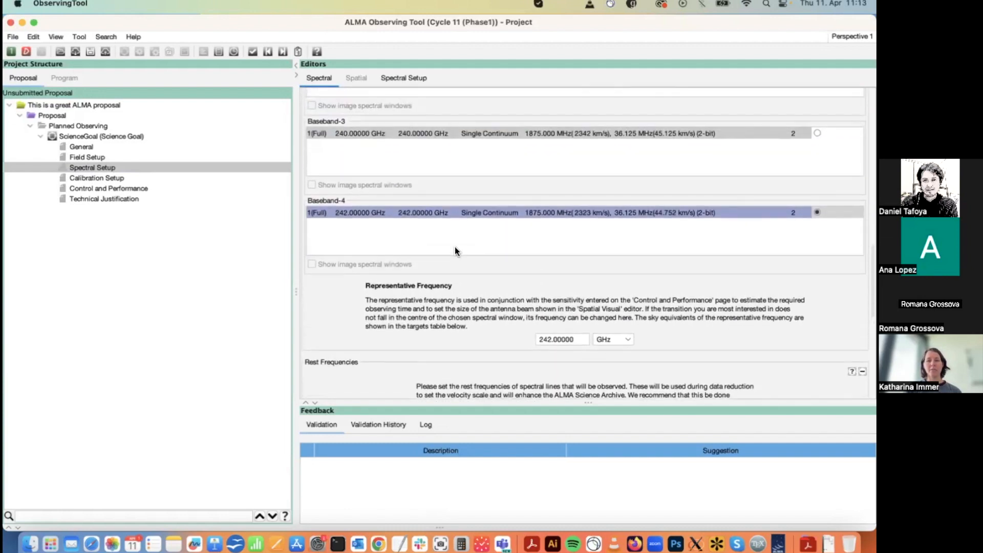
double_click(549, 339)
text(24)
key(Tab)
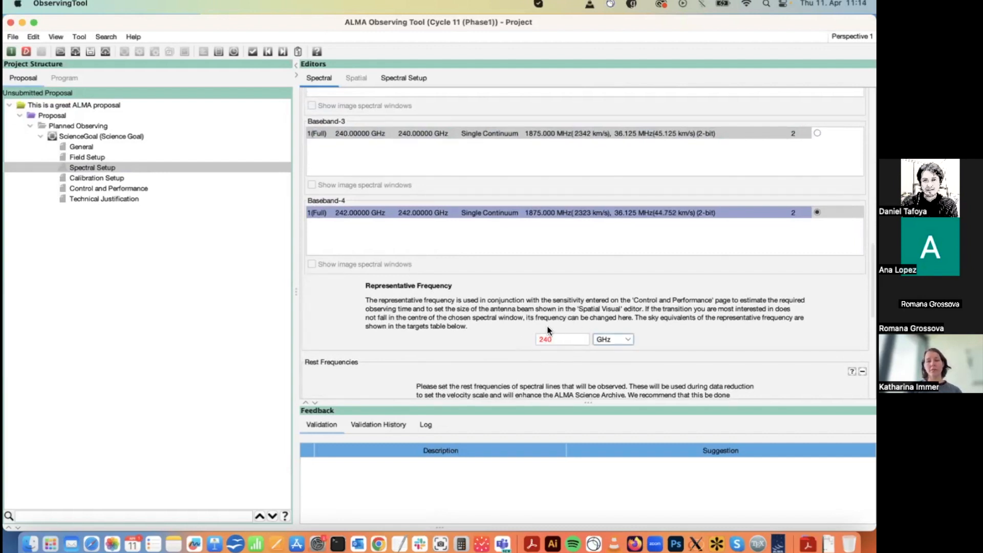
scroll(584, 242, up, 8)
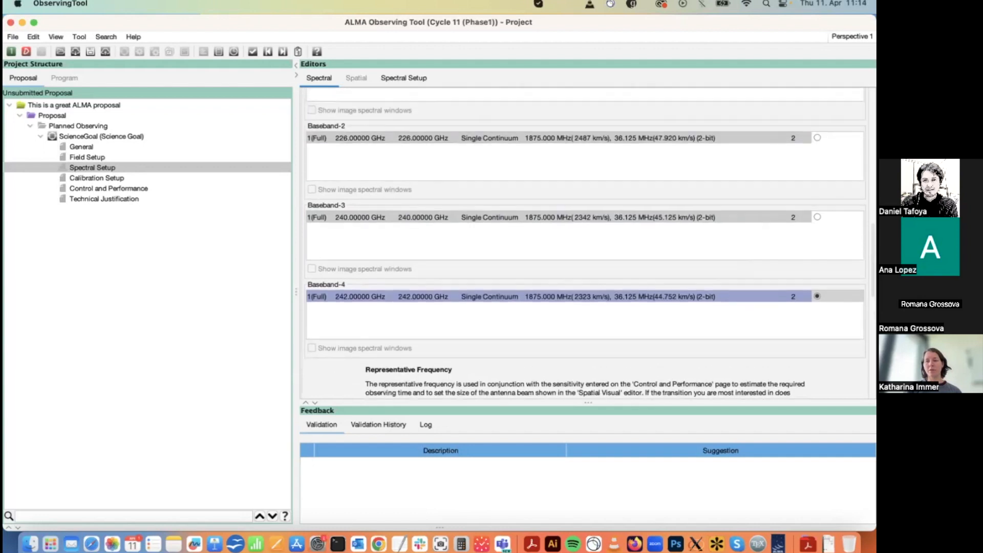
scroll(460, 254, down, 6)
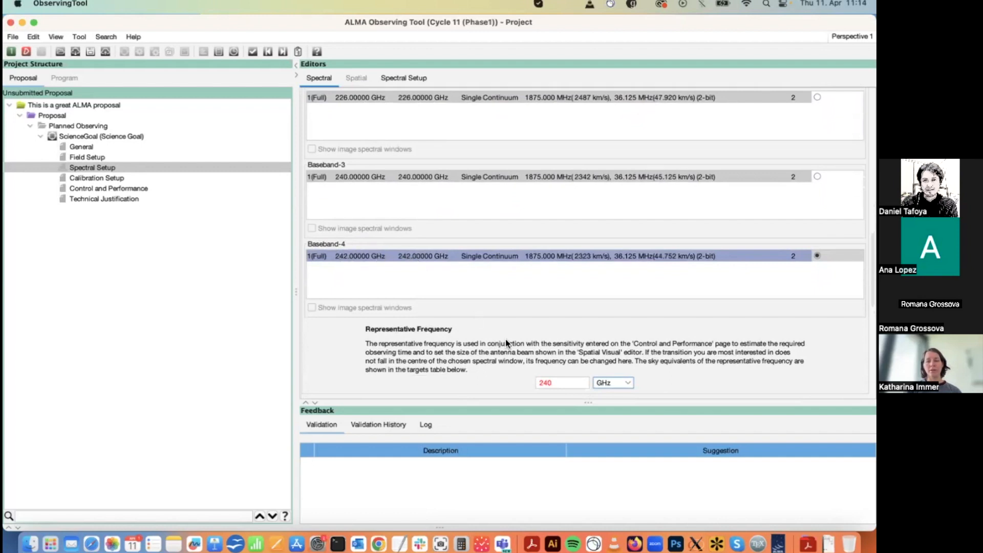
scroll(505, 339, down, 1)
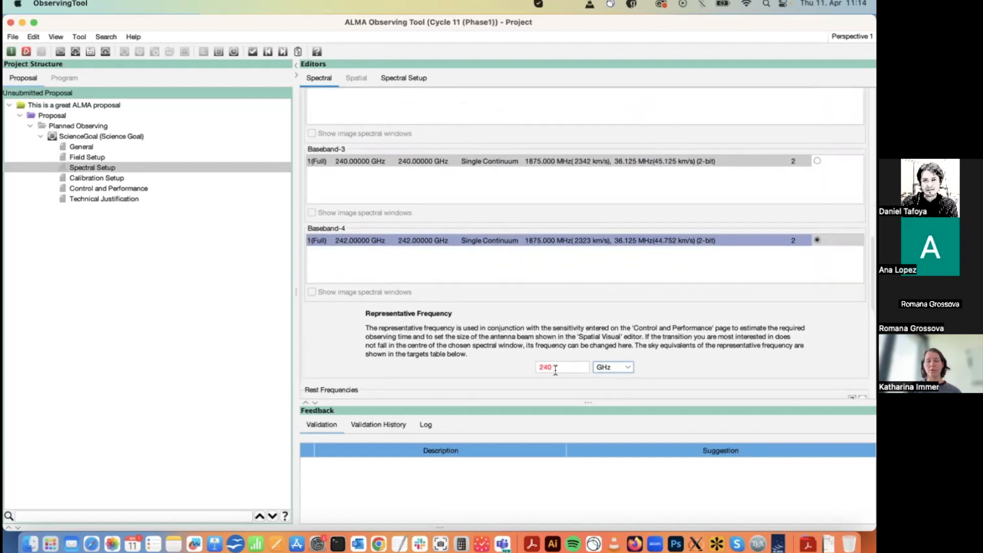
Step: Make Baseband-3's spectral window the representative window
scroll(647, 306, up, 1)
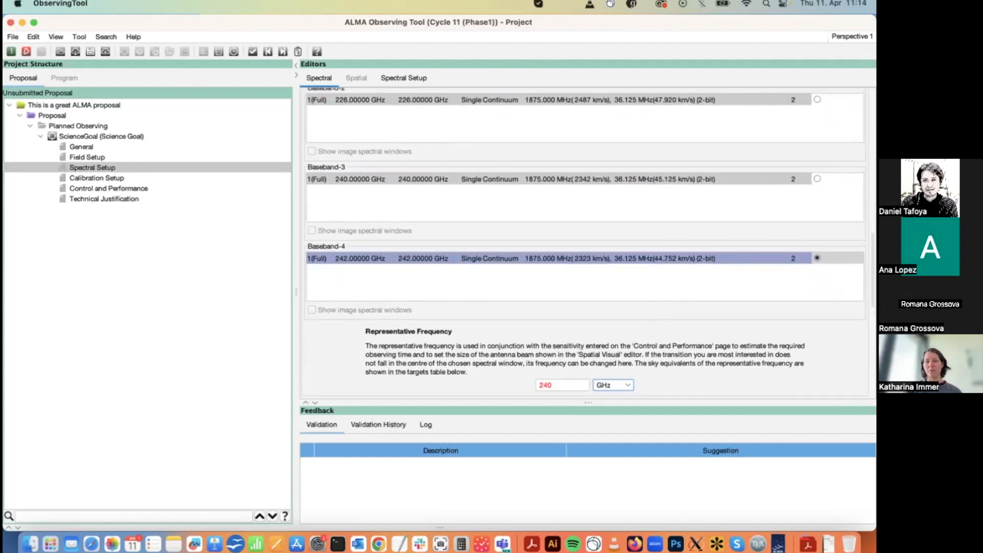
click(816, 179)
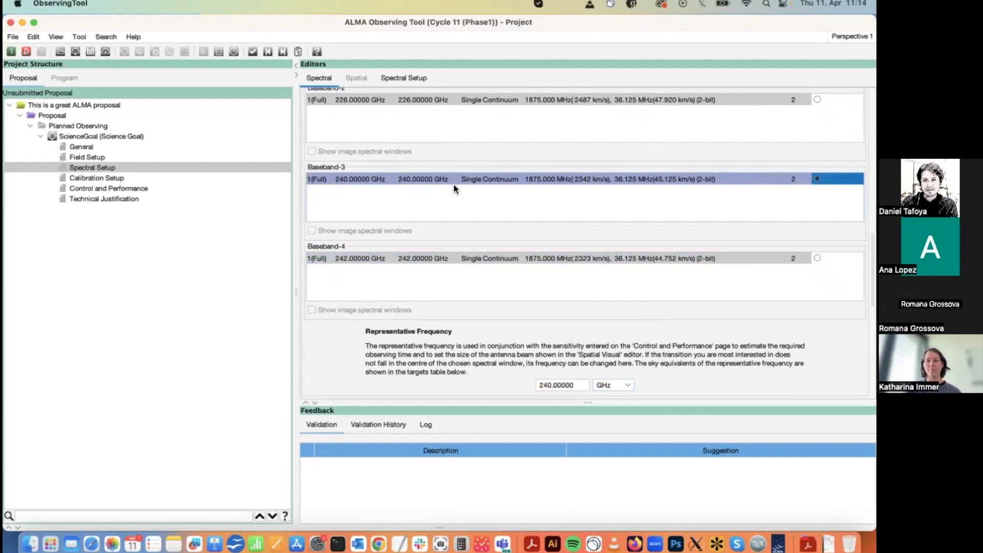
scroll(717, 346, down, 2)
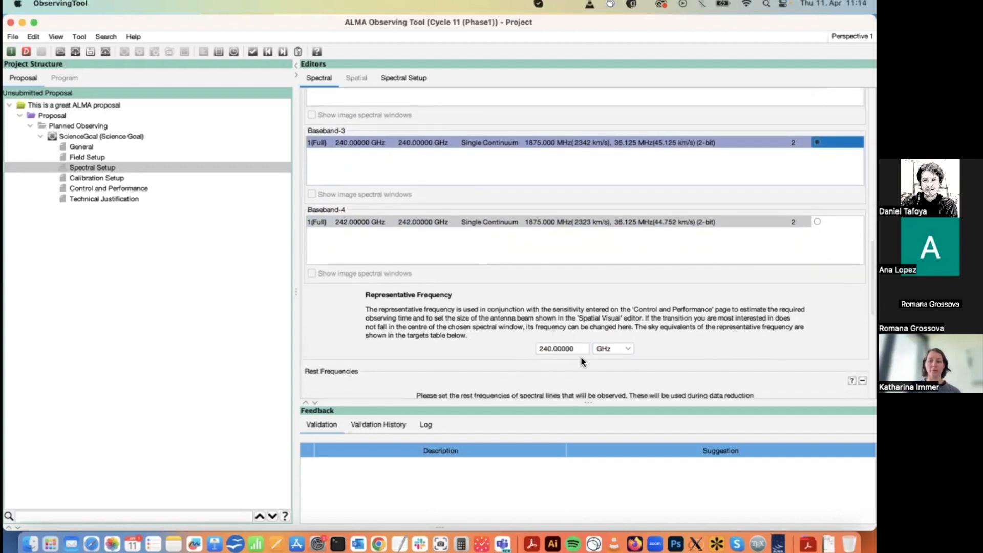
Step: Switch the continuum setup to high spectral resolution (FDM) and set Baseband-1's spectral averaging to 16
scroll(581, 351, up, 10)
scroll(582, 348, up, 3)
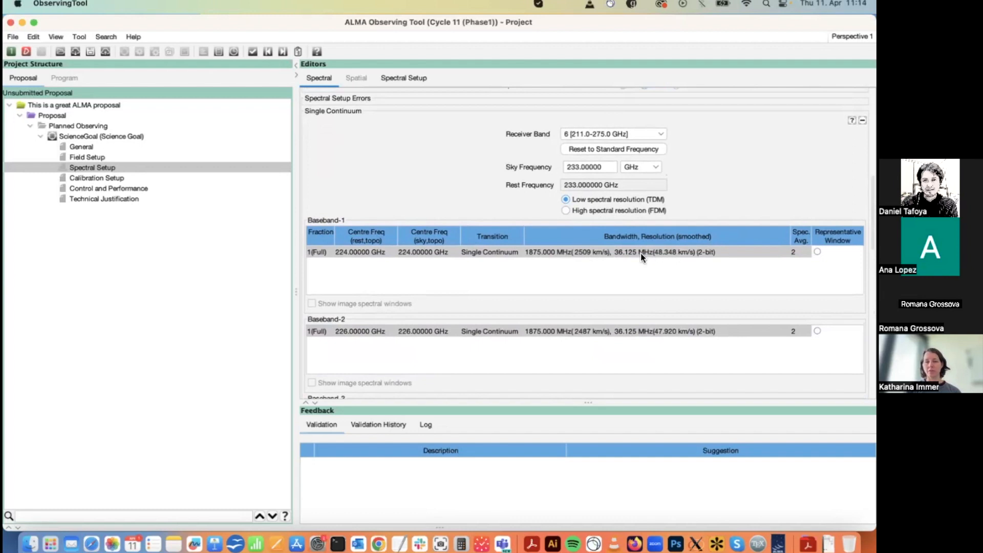
click(565, 211)
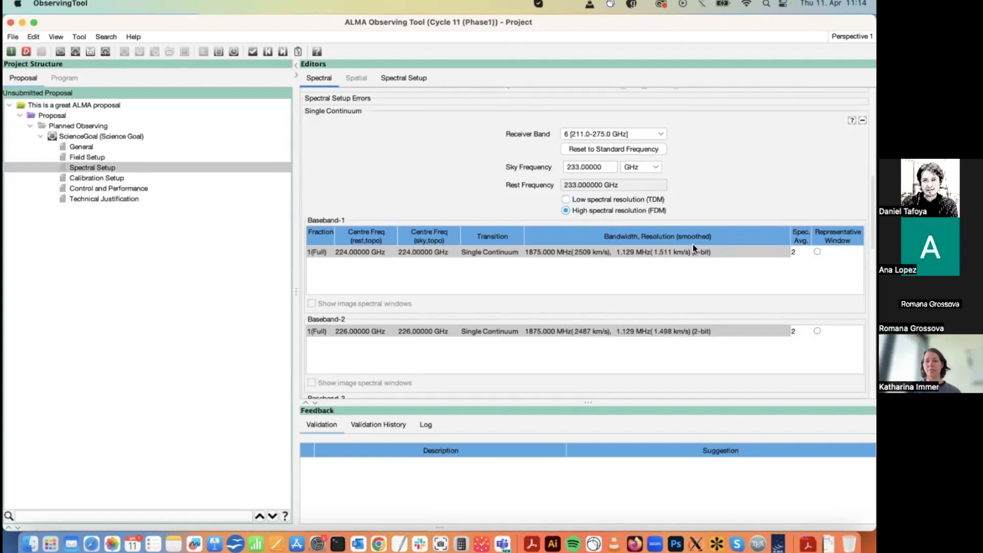
click(800, 252)
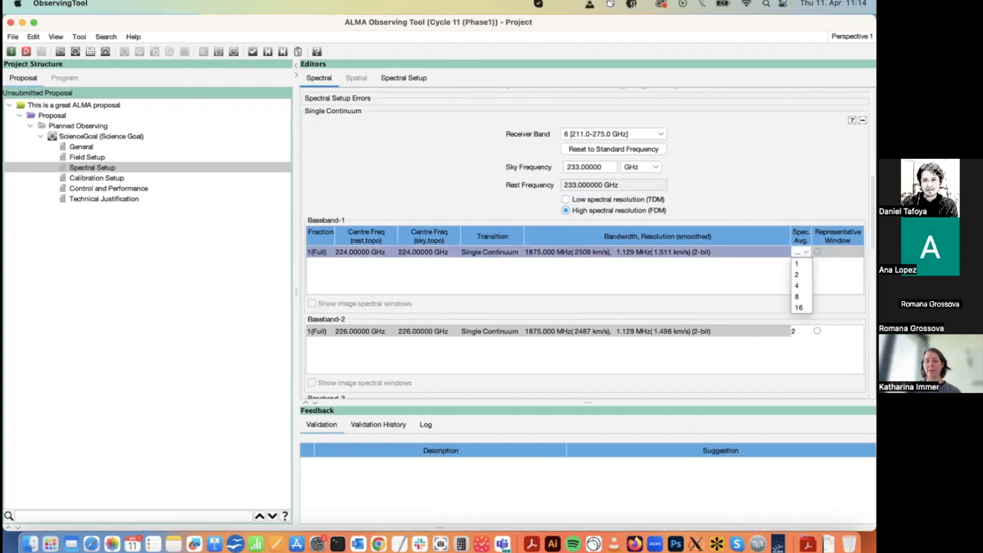
click(798, 307)
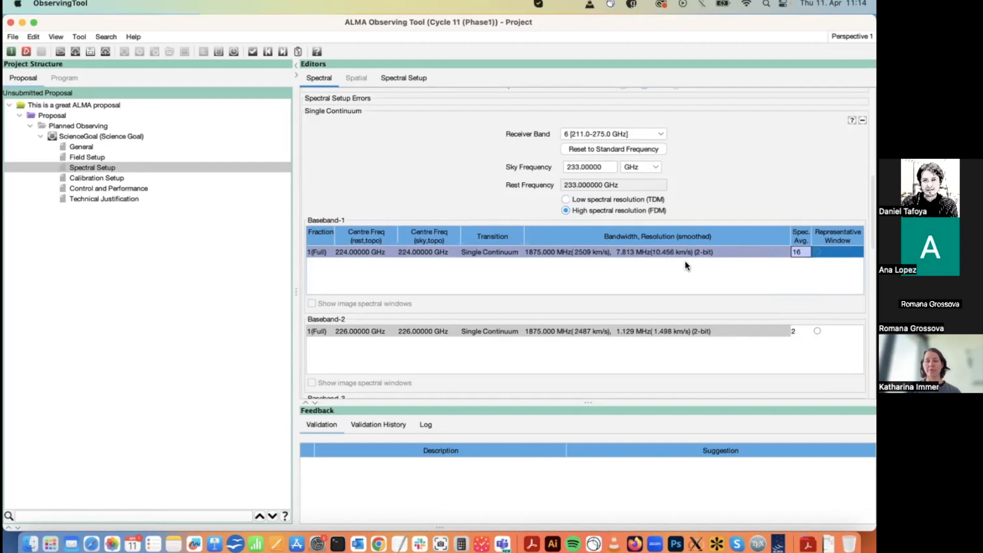
Step: Try the XX and FULL polarization products, comparing their effect on Baseband-1's spectral resolution
scroll(714, 220, up, 5)
scroll(714, 221, down, 1)
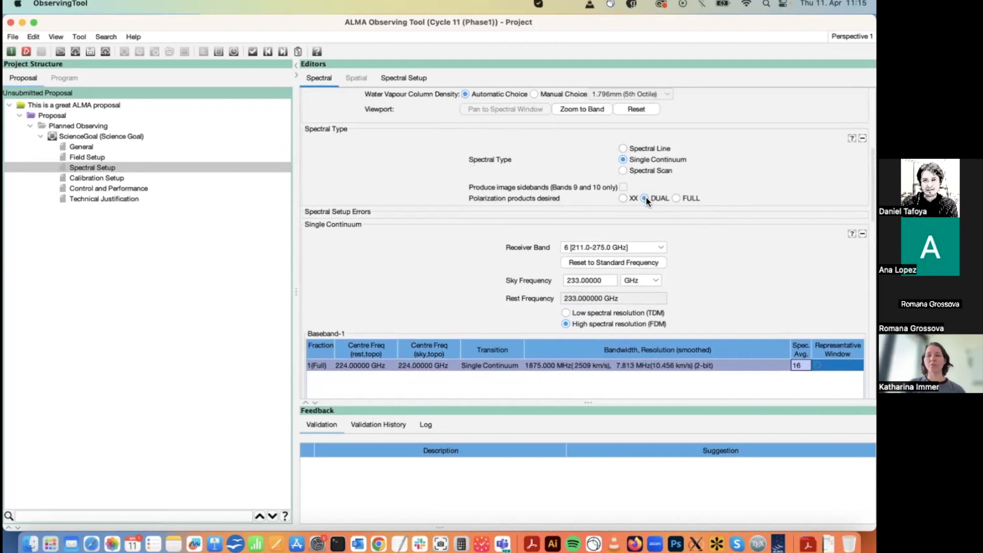
click(623, 198)
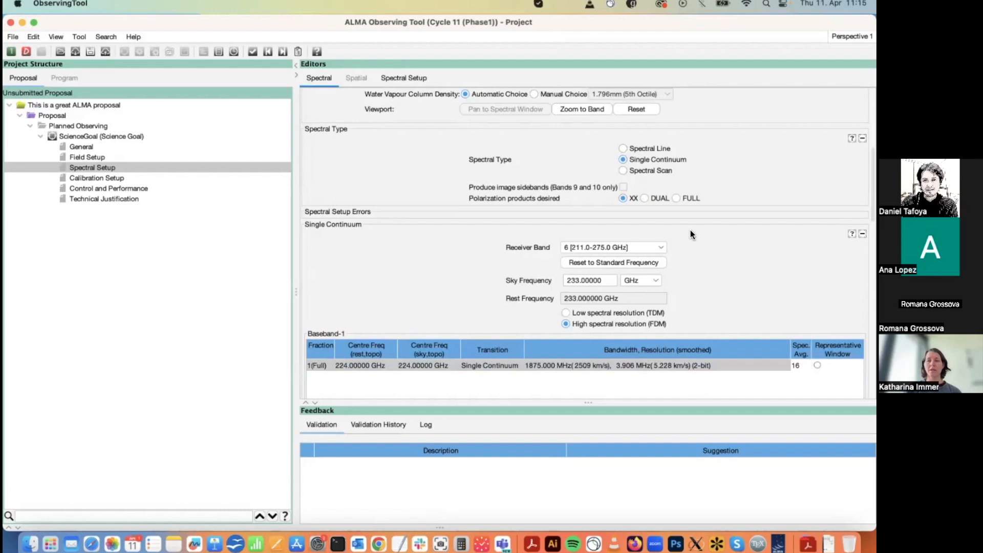
click(676, 199)
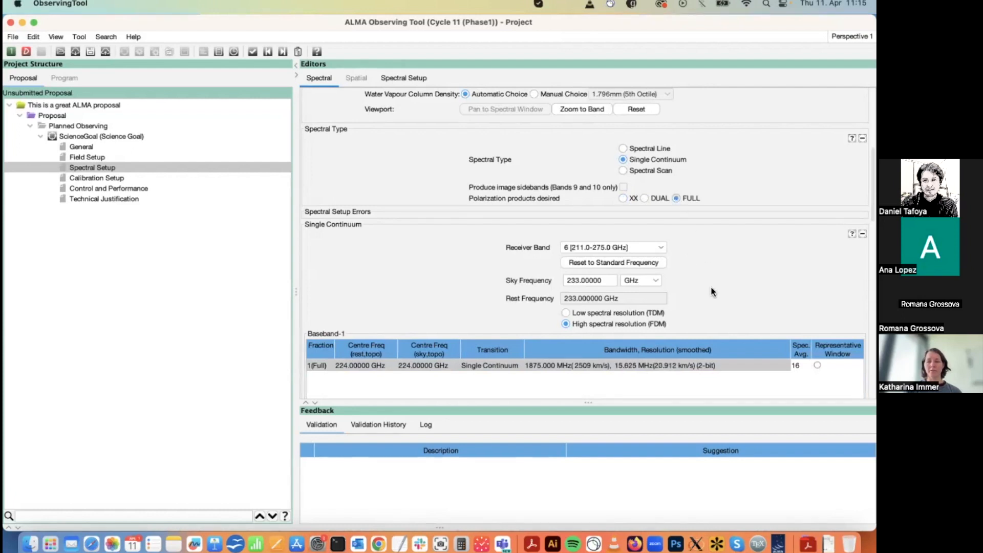
scroll(711, 292, down, 3)
scroll(712, 291, up, 4)
scroll(711, 292, up, 1)
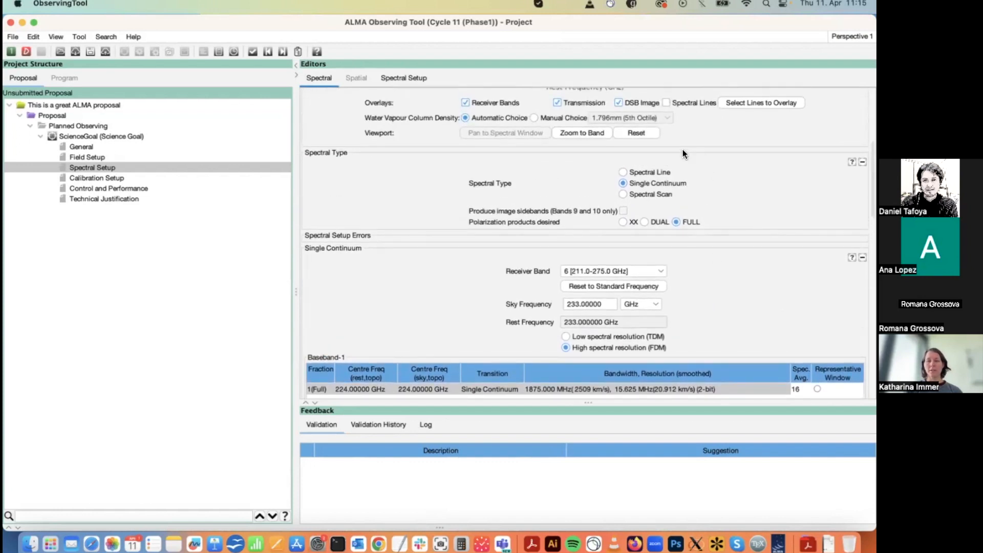
Step: Change the spectral type to Spectral Line and add a manual Baseband-1 window with a sky centre frequency of 231 GHz
click(641, 172)
scroll(666, 312, down, 5)
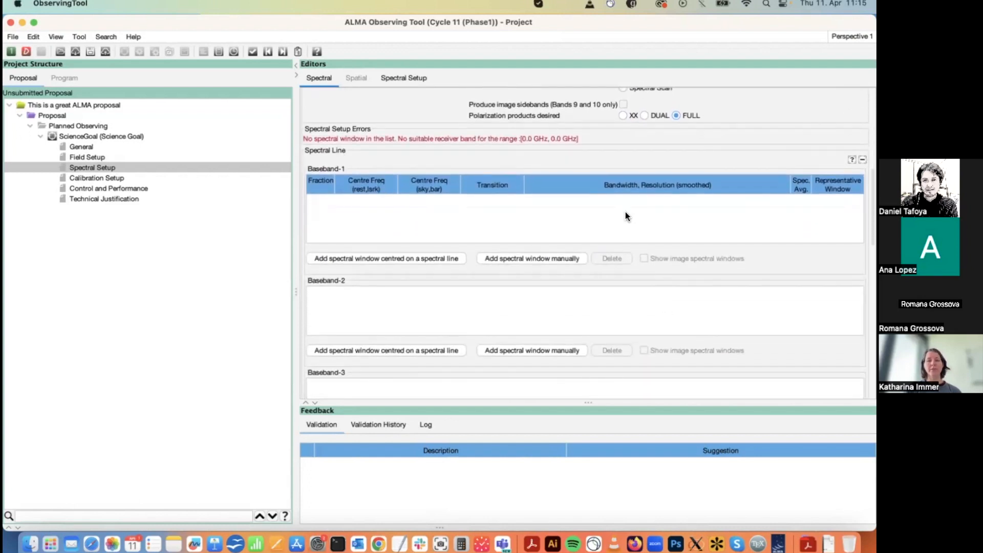
click(517, 256)
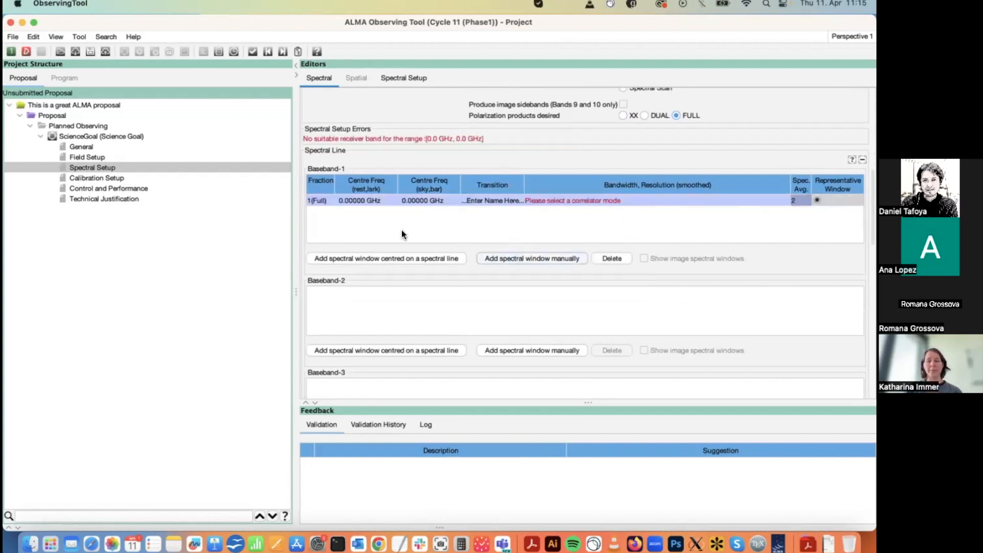
double_click(412, 199)
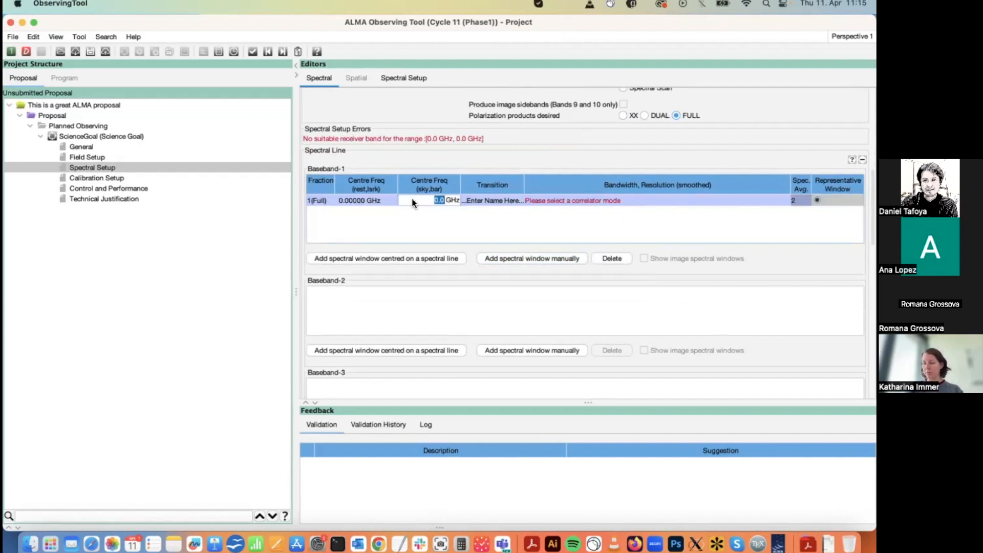
text(231)
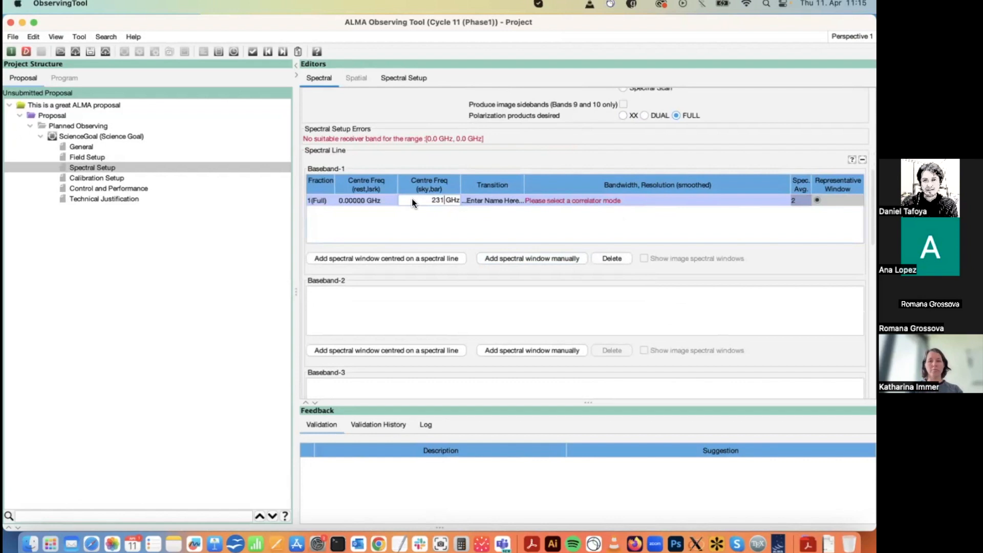
key(Return)
Step: Set the polarization to DUAL and choose the 1875.000 MHz, 1.129 MHz (2-bit) correlator mode for Baseband-1
click(571, 199)
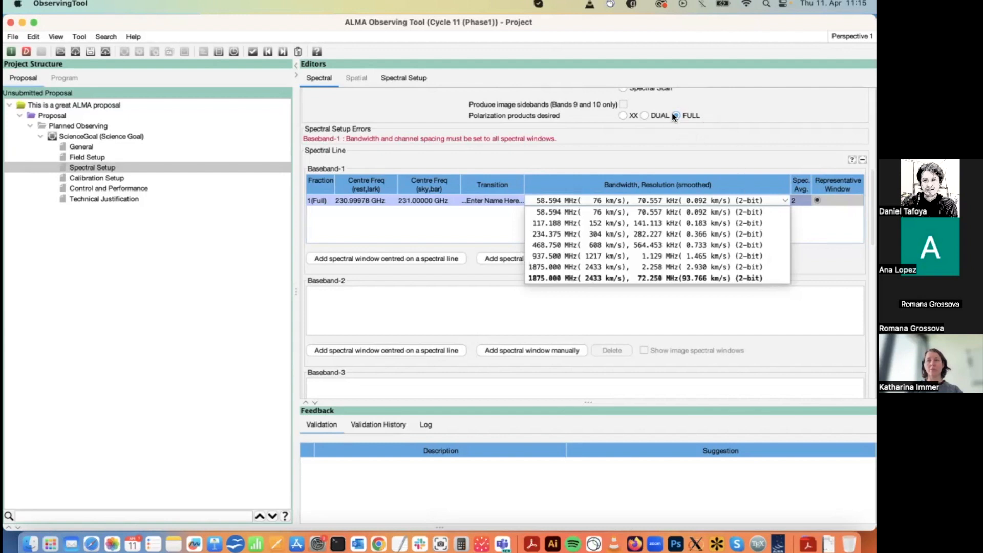
click(646, 115)
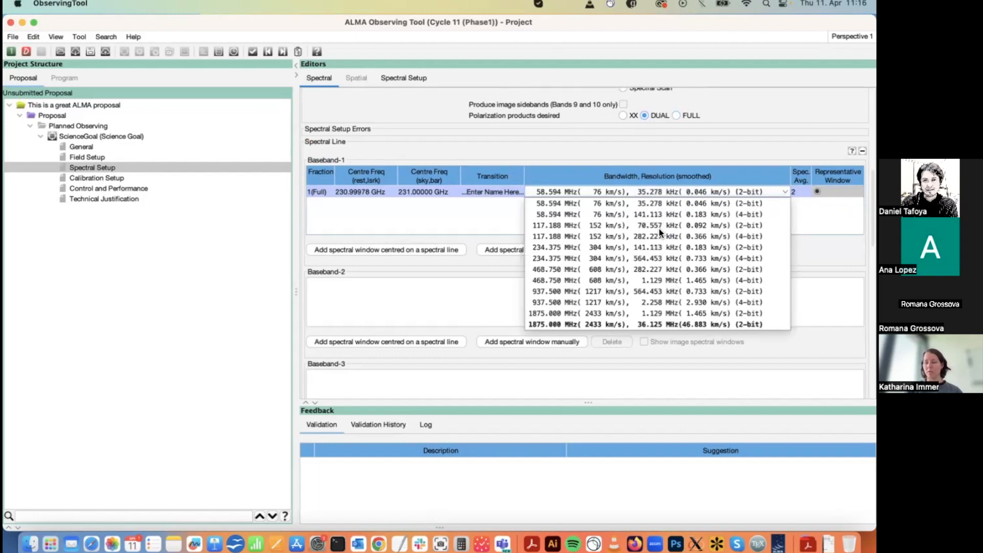
click(657, 312)
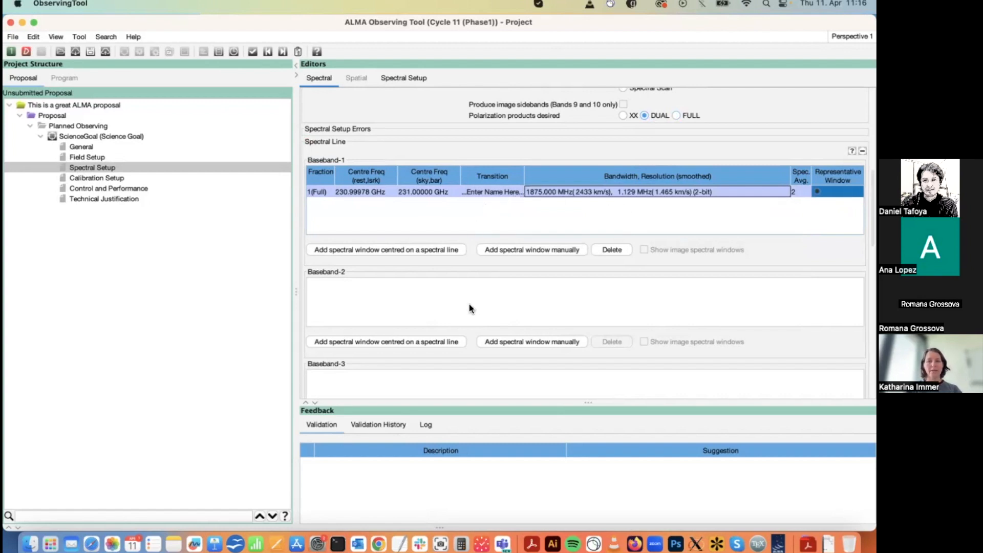
Step: Add a Baseband-2 window centred on the CO v=0 2-1 line, using the 117.188 MHz, 70.557 kHz (2-bit) correlator mode
click(422, 339)
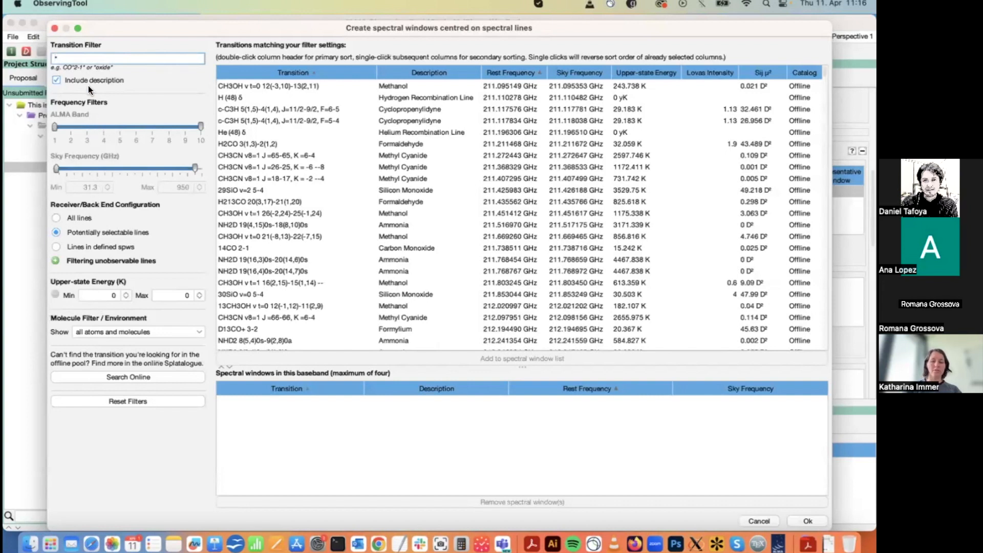
text(CO)
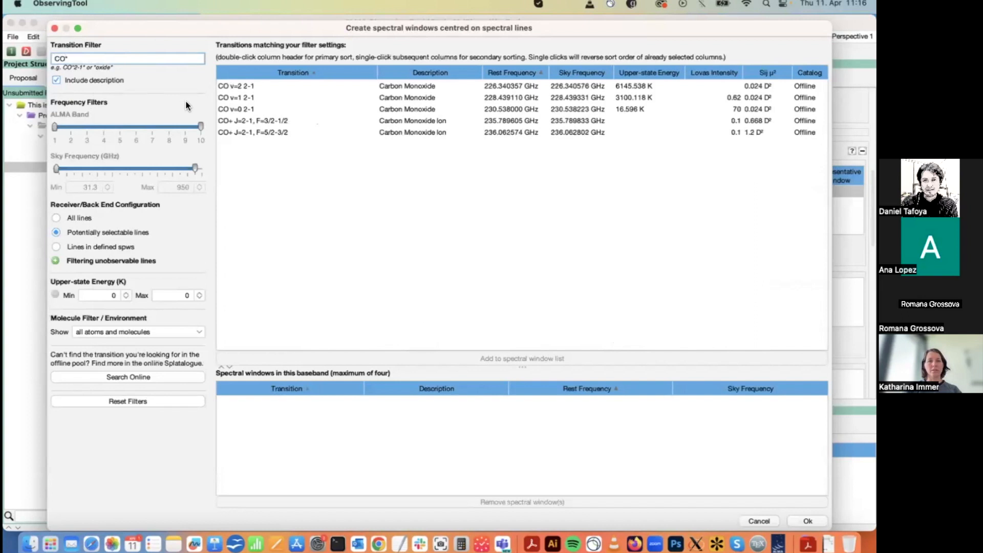
click(228, 111)
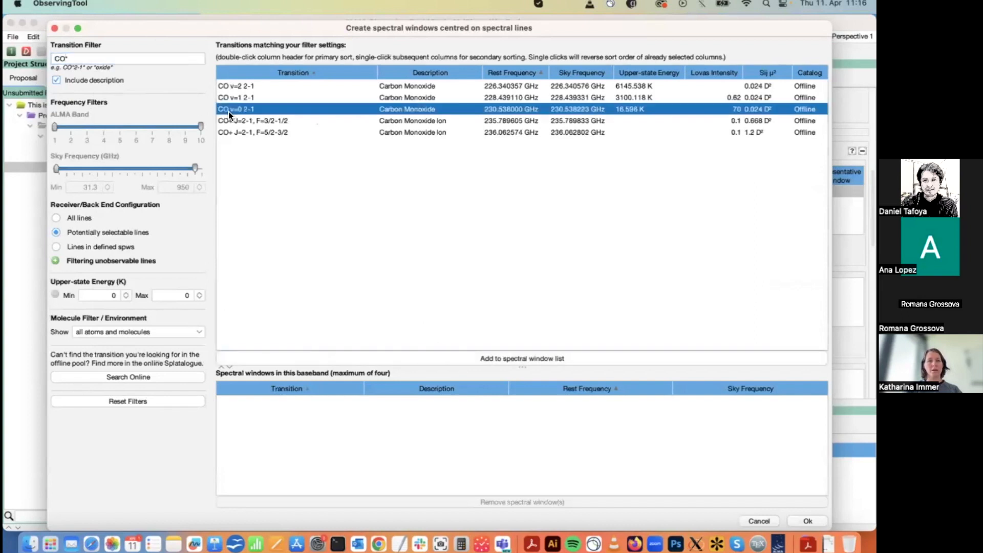
double_click(233, 108)
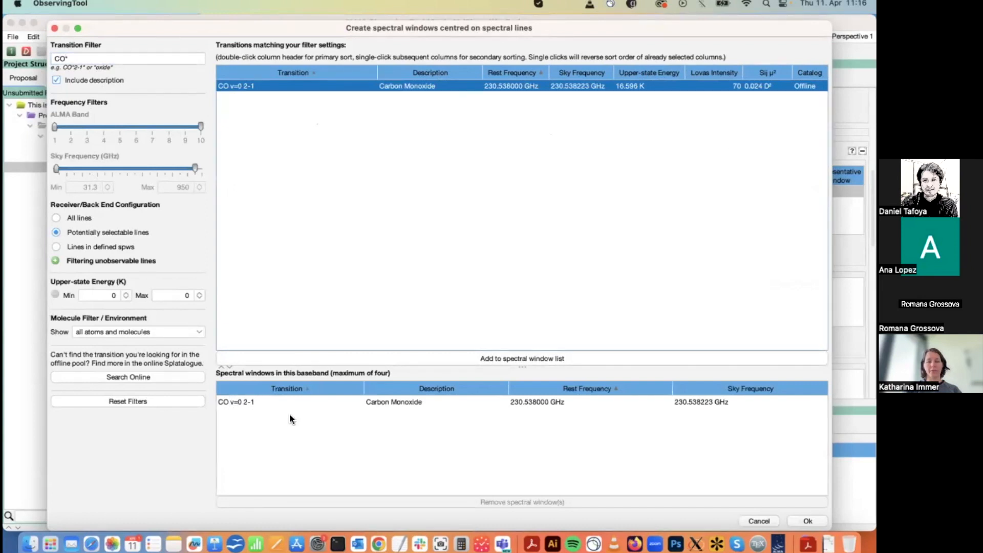
click(536, 401)
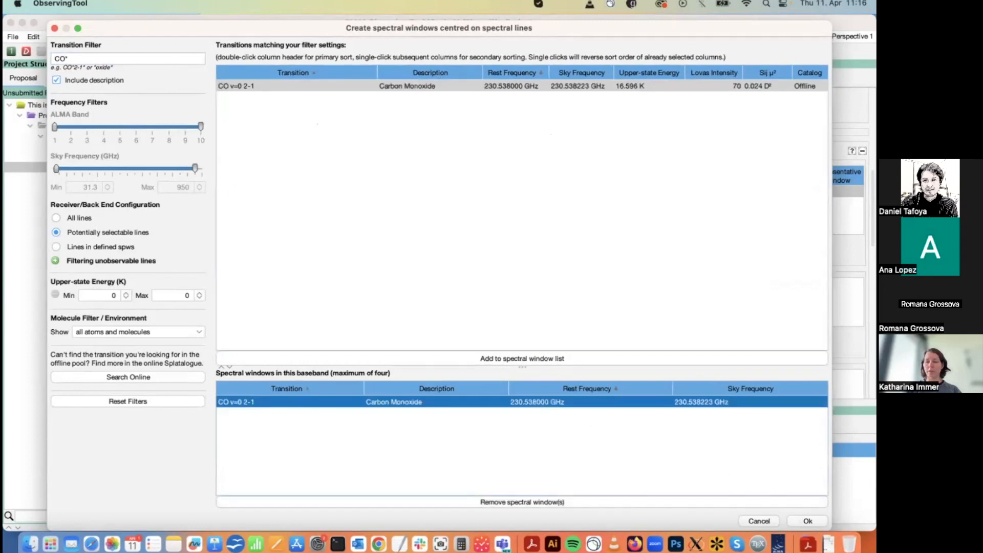
click(807, 521)
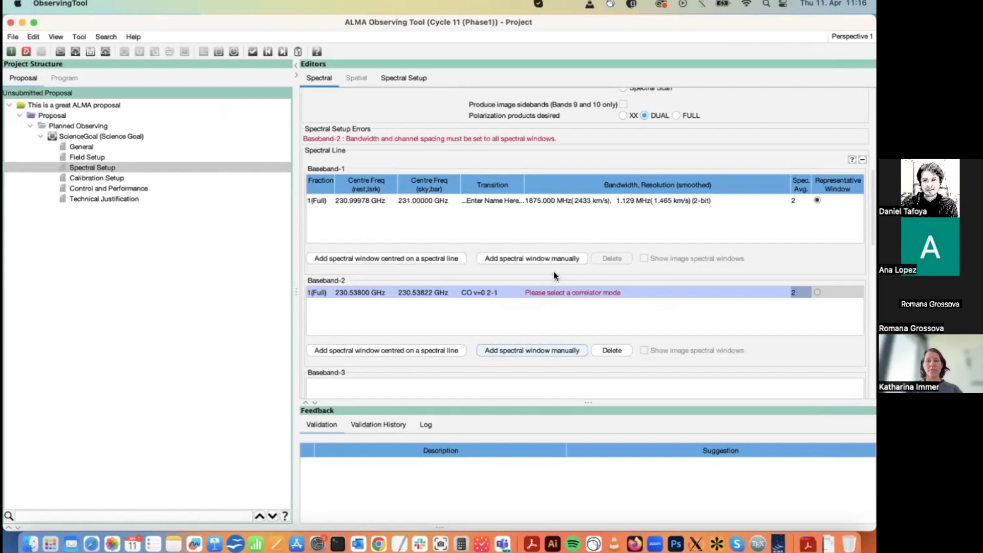
click(565, 294)
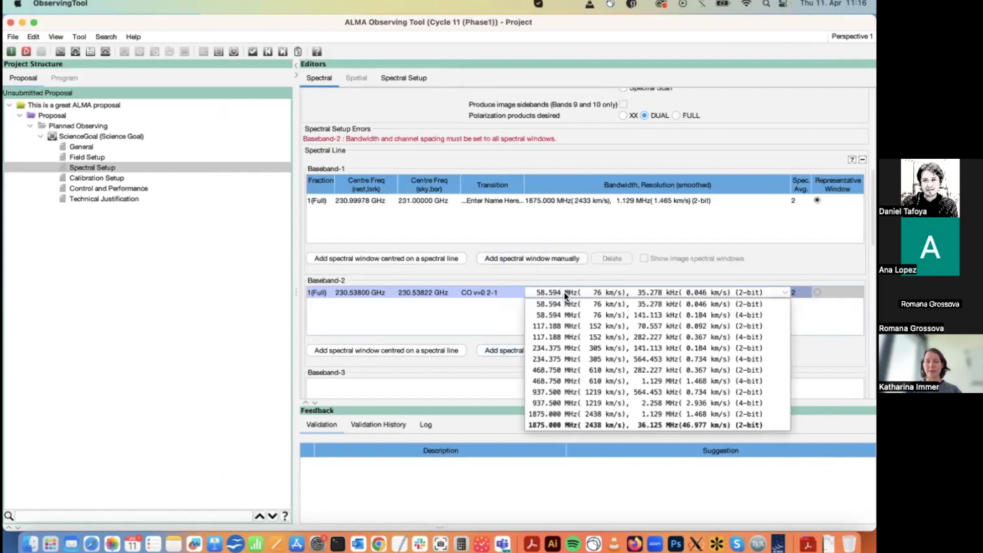
click(560, 324)
Step: Add a Baseband-3 window centred on the 13CO v=0 2-1 line, using the 58.594 MHz, 141.113 kHz (4-bit) correlator mode
scroll(560, 328, down, 3)
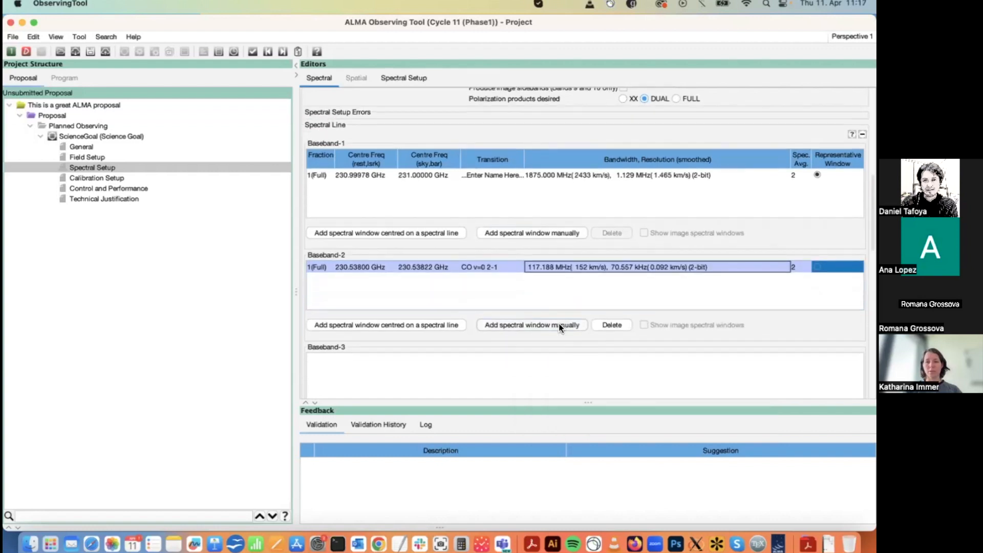
scroll(559, 327, down, 3)
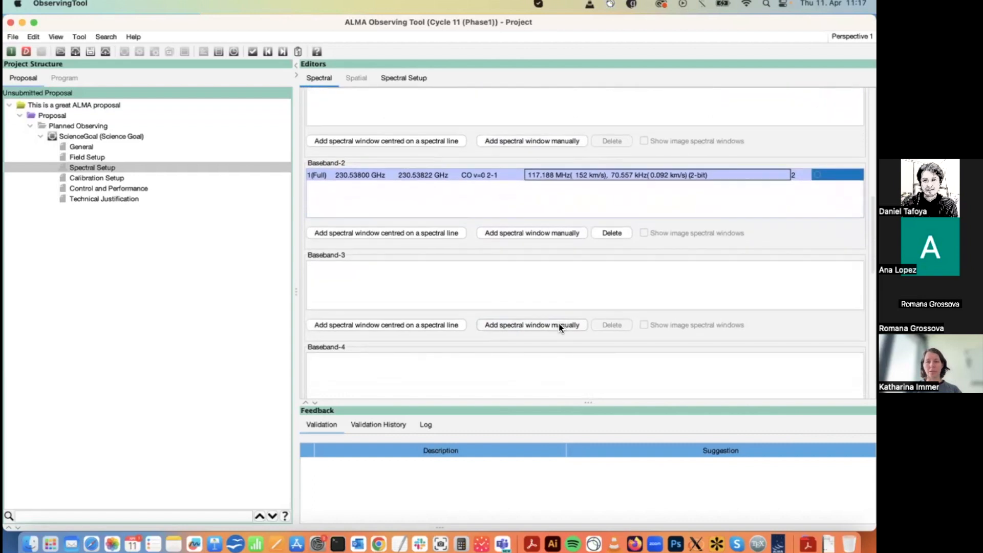
click(431, 321)
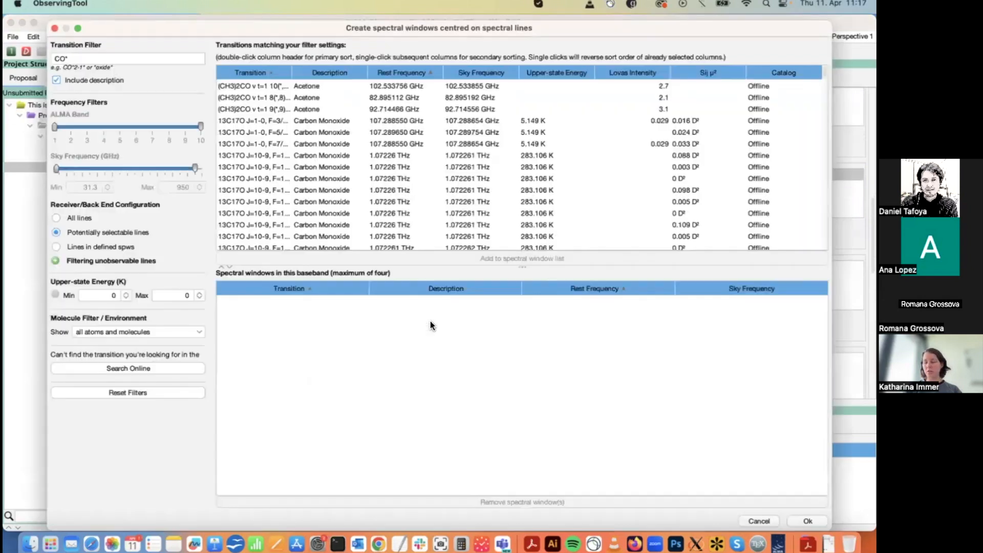
text(*13)
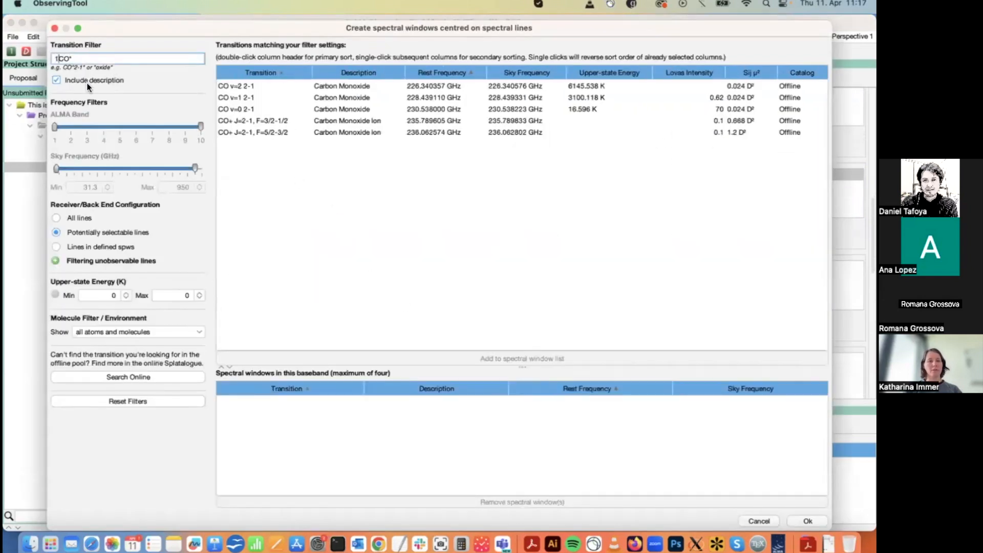
click(242, 109)
double_click(241, 109)
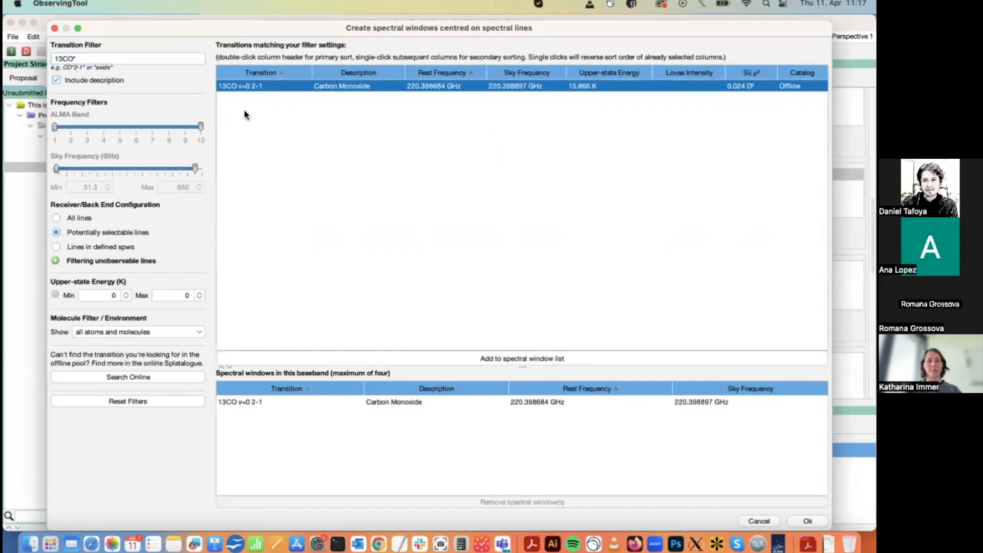
click(807, 520)
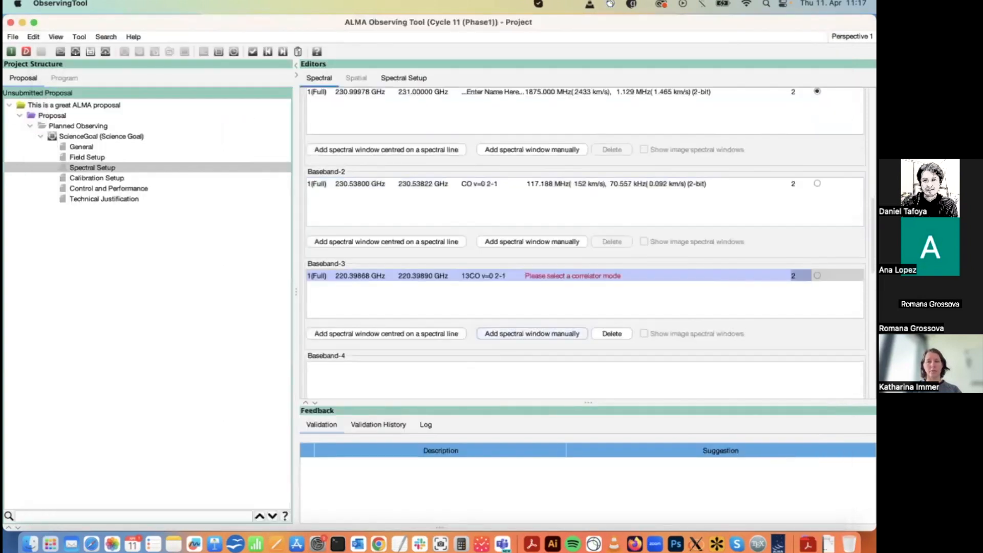
click(589, 279)
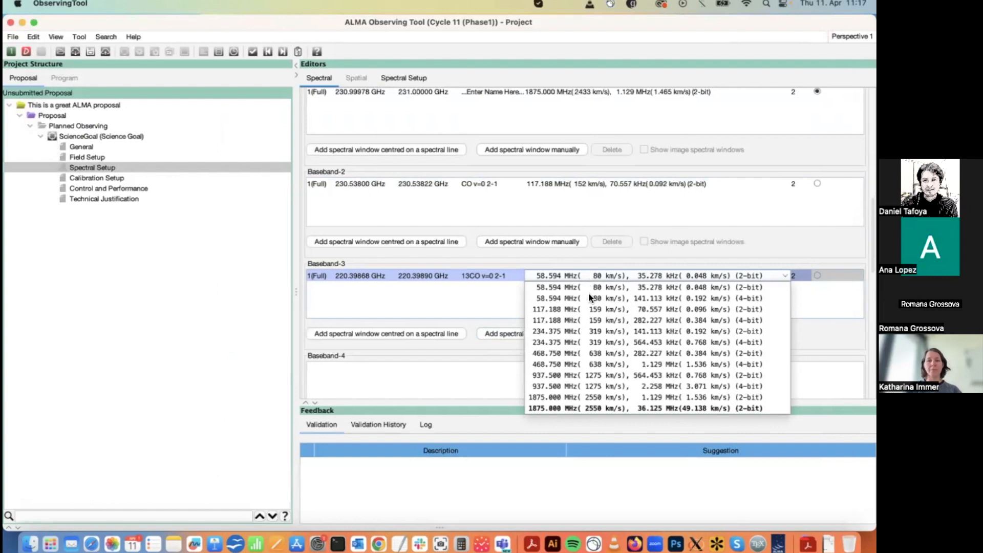
click(589, 298)
scroll(589, 300, up, 5)
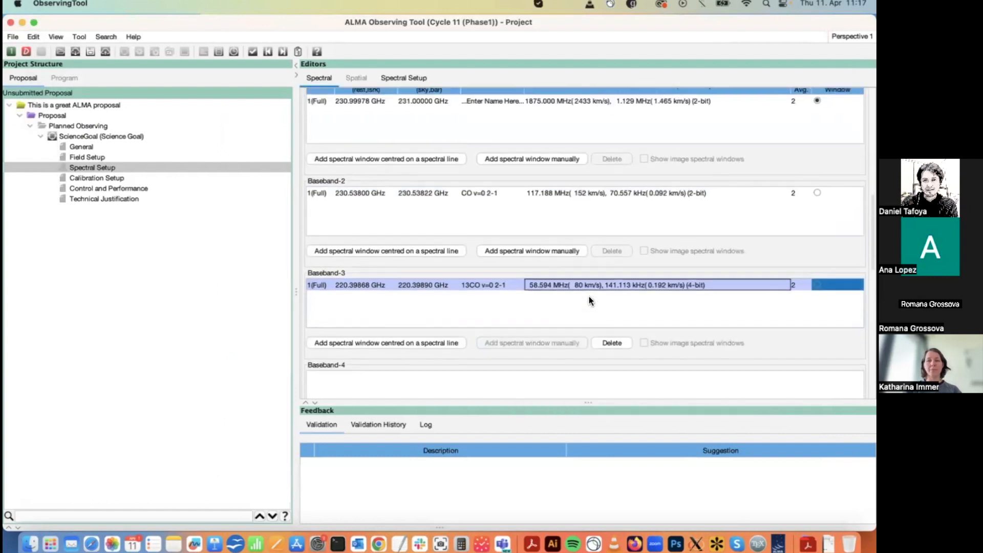
scroll(588, 301, up, 1)
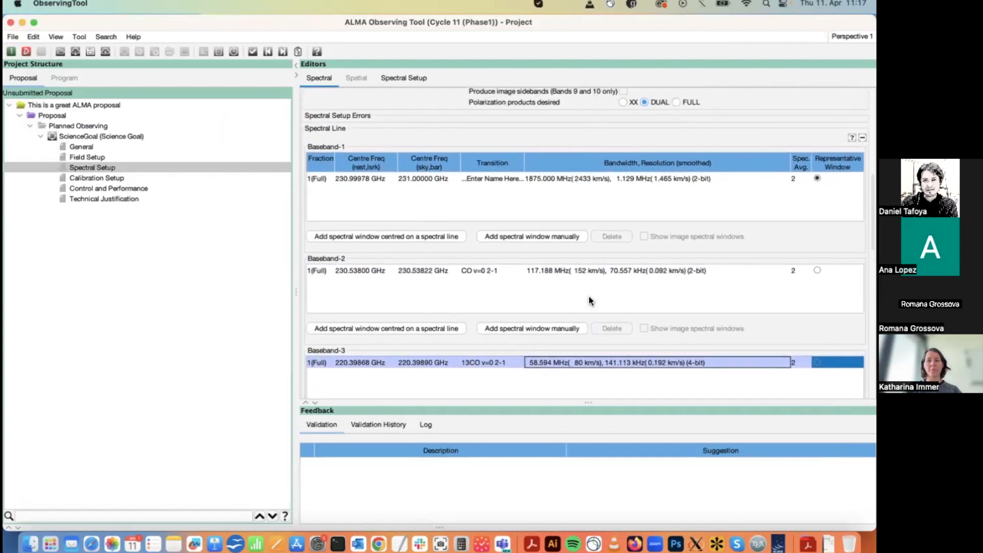
scroll(589, 299, down, 1)
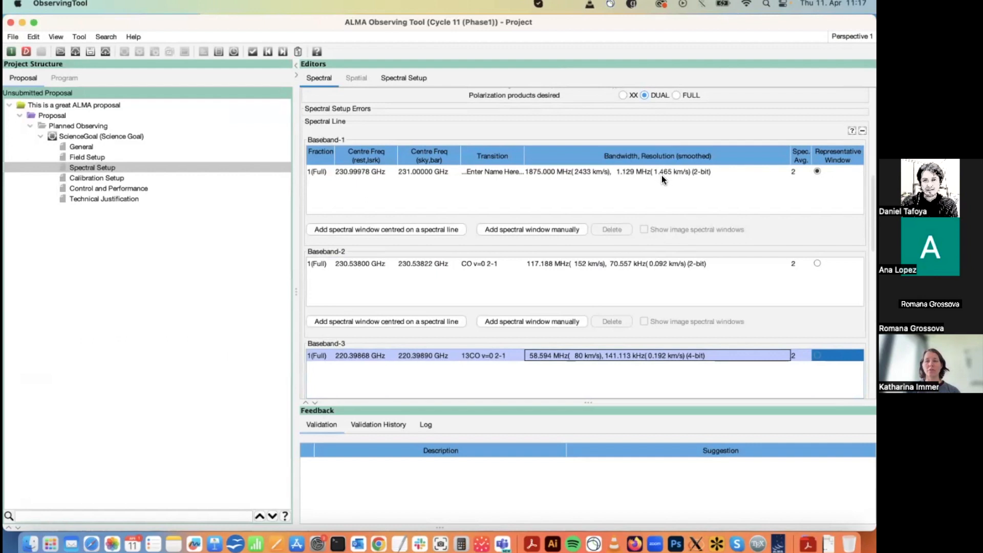
scroll(661, 175, up, 2)
scroll(661, 175, down, 2)
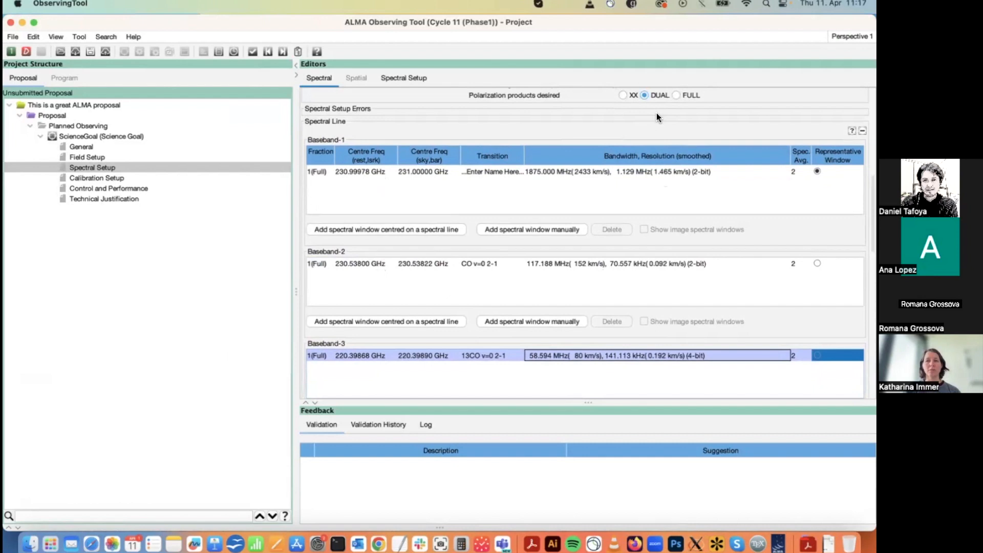
scroll(656, 114, up, 10)
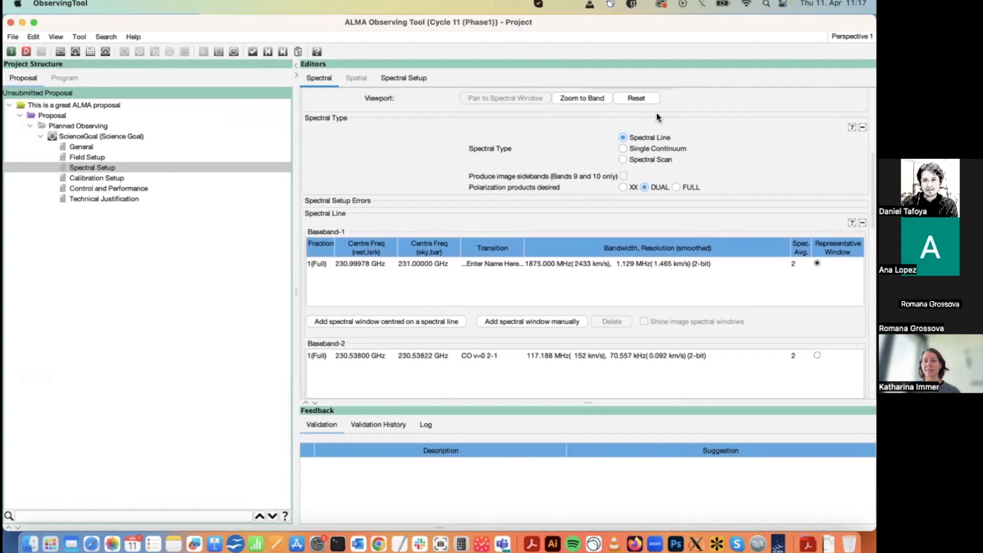
scroll(656, 112, down, 10)
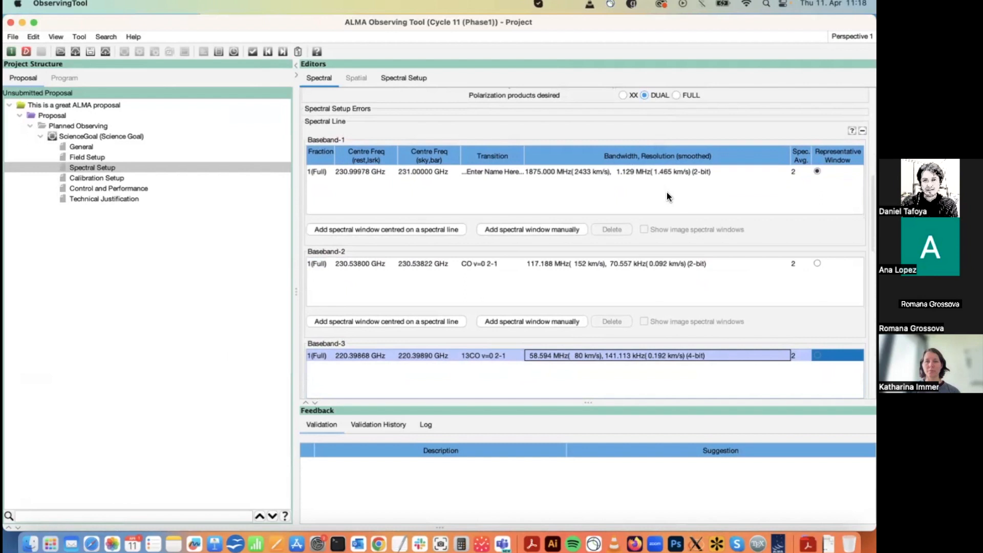
Step: Add a Baseband-4 window centred on the CH3CN v=0 12(10)-11(10), F=11-12 line, using the 937.500 MHz, 564.453 kHz (2-bit) correlator mode
scroll(666, 192, down, 5)
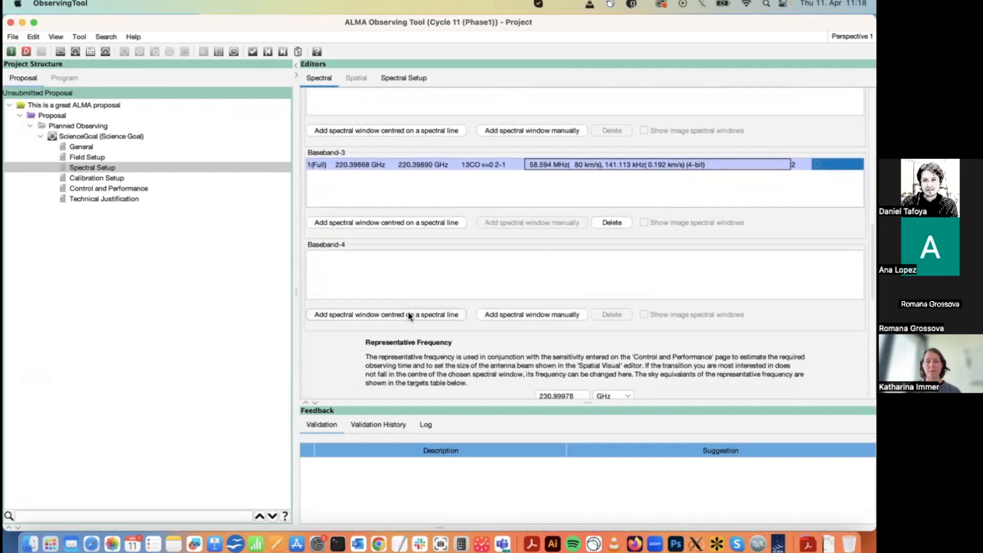
click(408, 315)
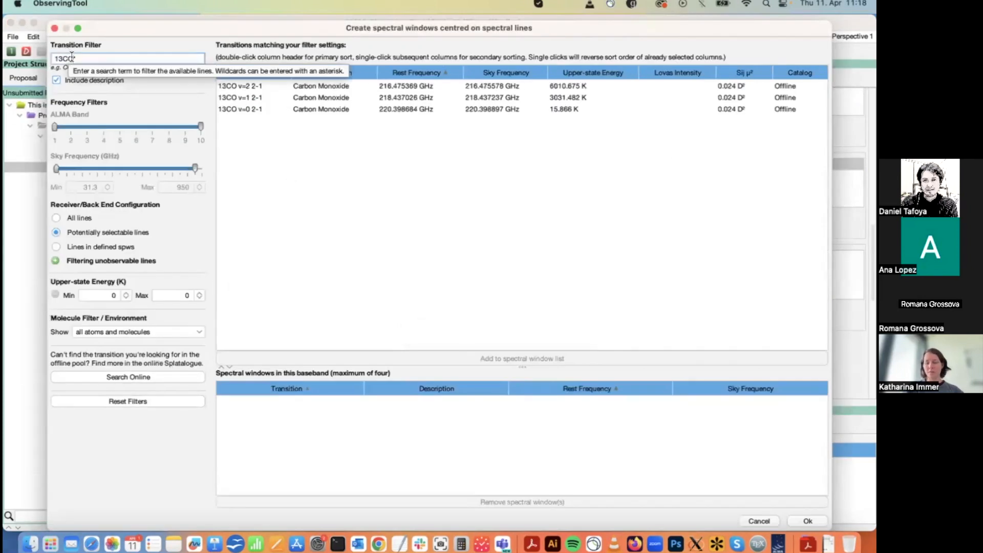
key(BackSpace)
key(BackSpace)
key(BackSpace)
text(Ch3CN)
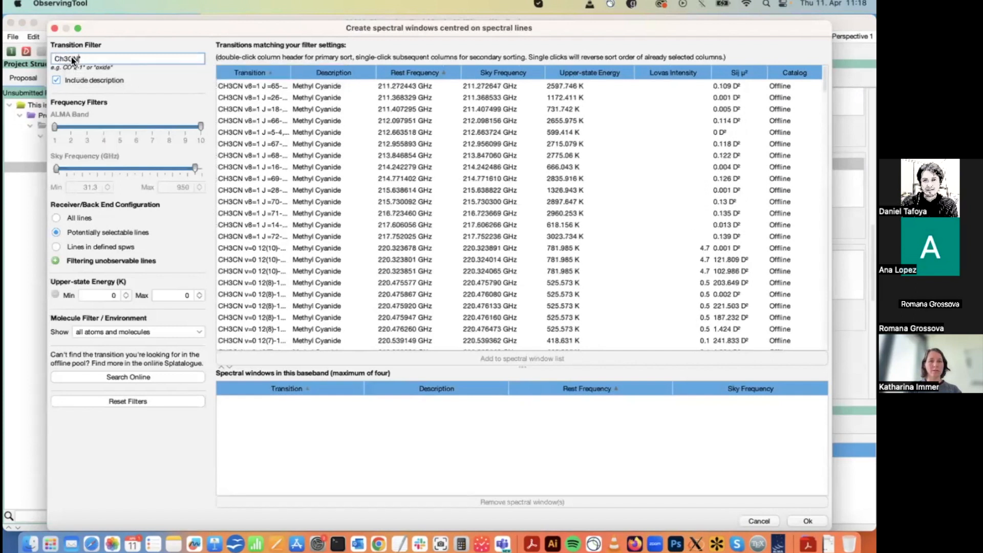
double_click(268, 249)
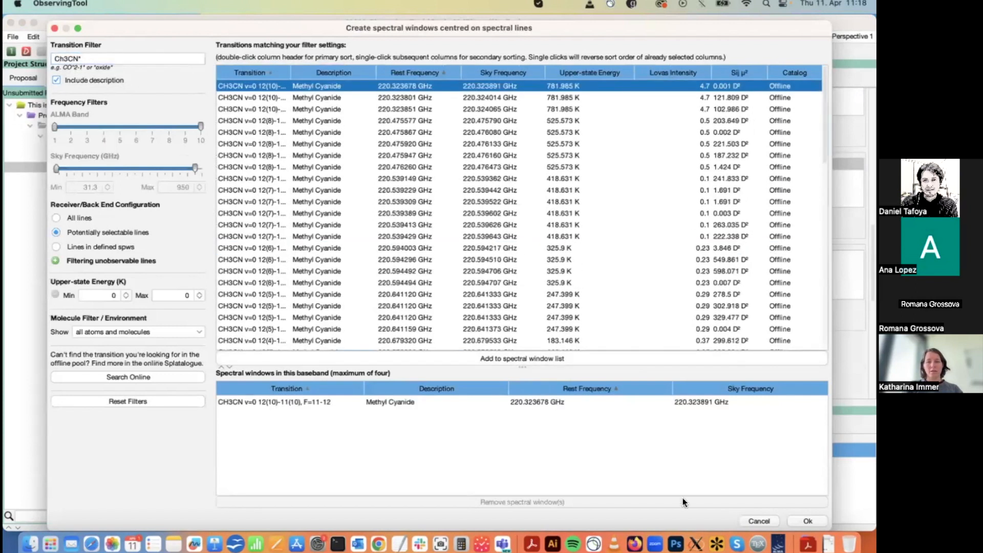
click(808, 520)
click(583, 264)
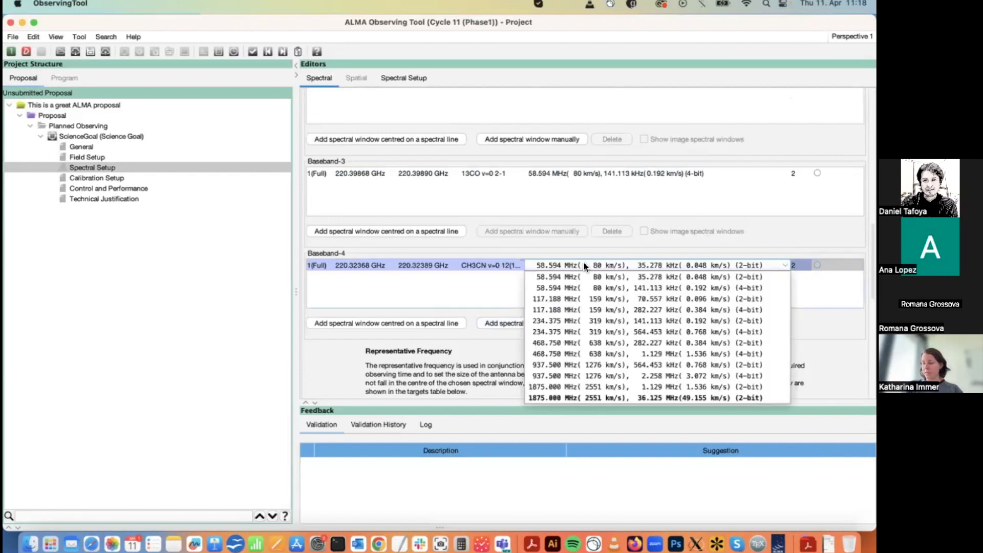
click(588, 364)
Step: Review the spectral windows defined in all four basebands, along with the representative frequency and rest frequency sections
scroll(671, 186, up, 5)
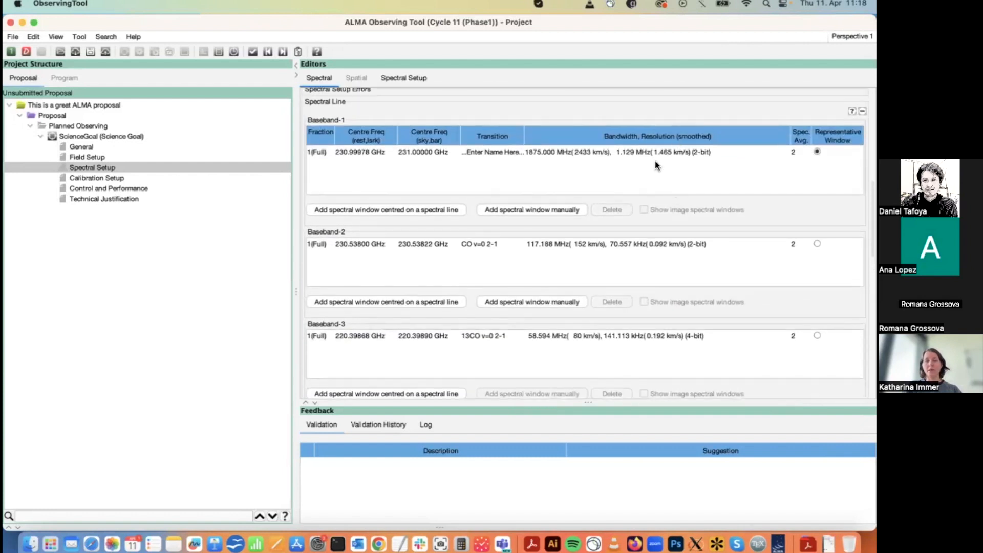
scroll(677, 167, up, 2)
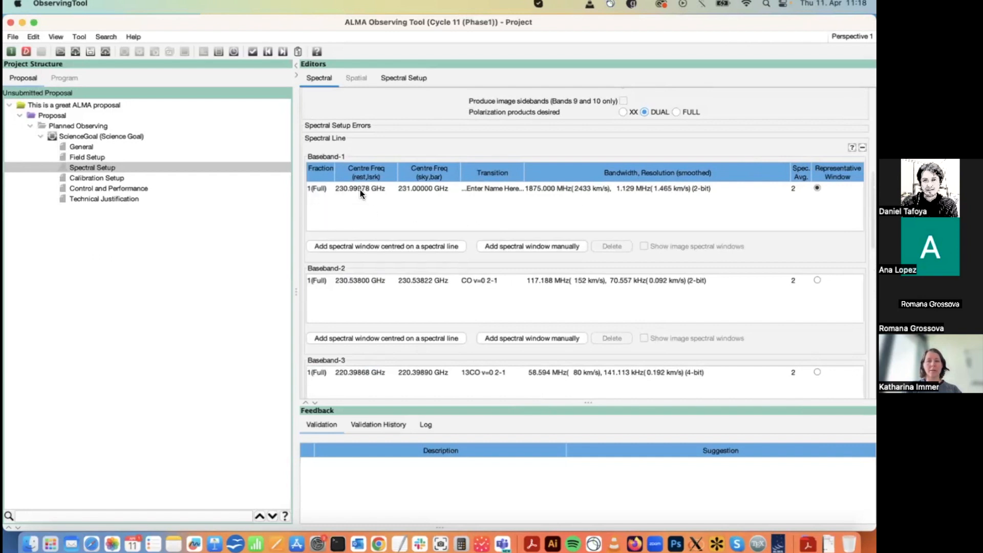
scroll(355, 191, up, 5)
scroll(355, 191, down, 3)
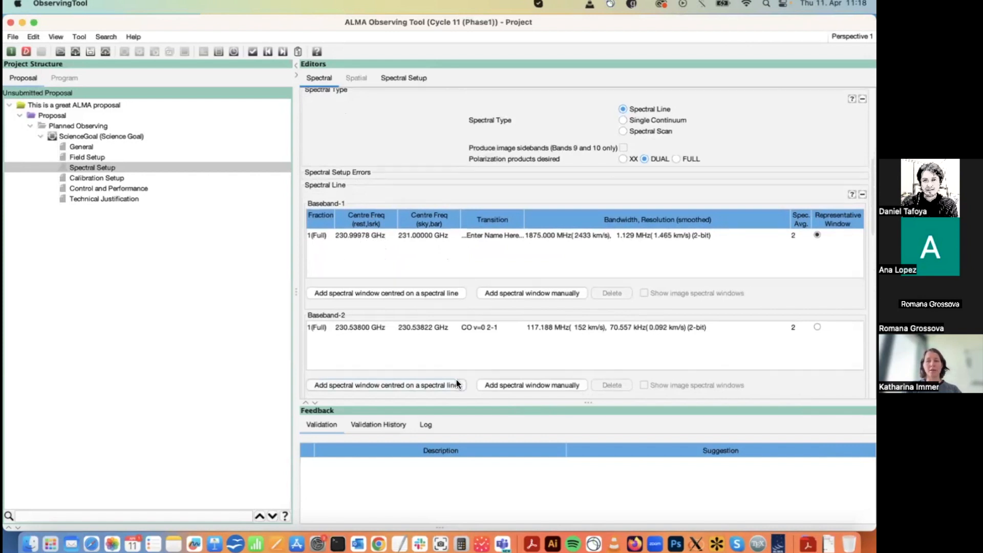
scroll(456, 379, down, 3)
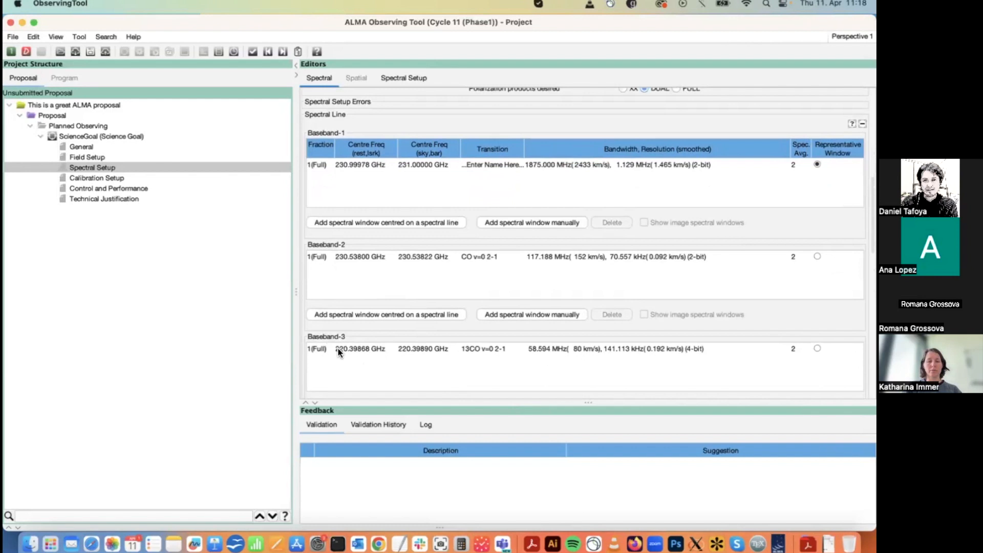
scroll(336, 351, up, 6)
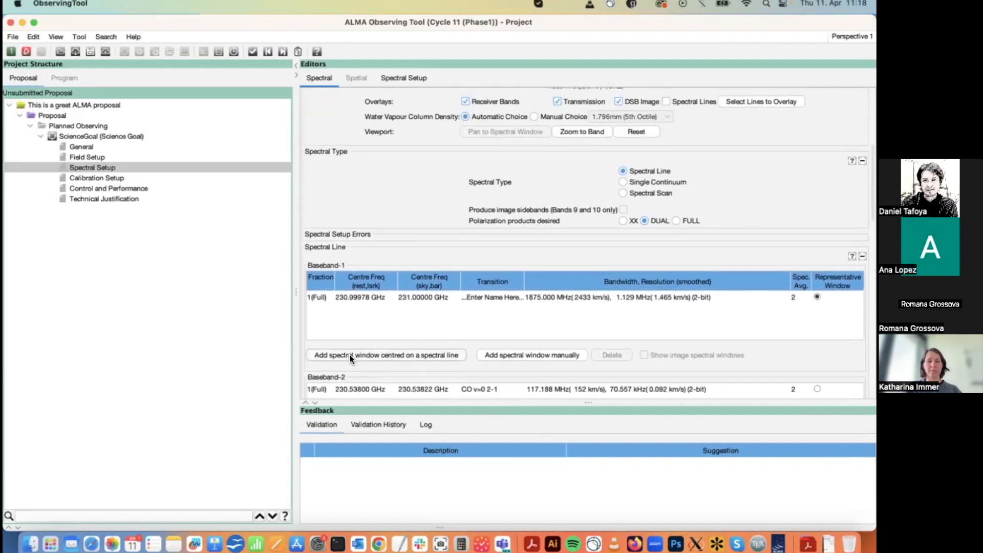
scroll(362, 298, down, 12)
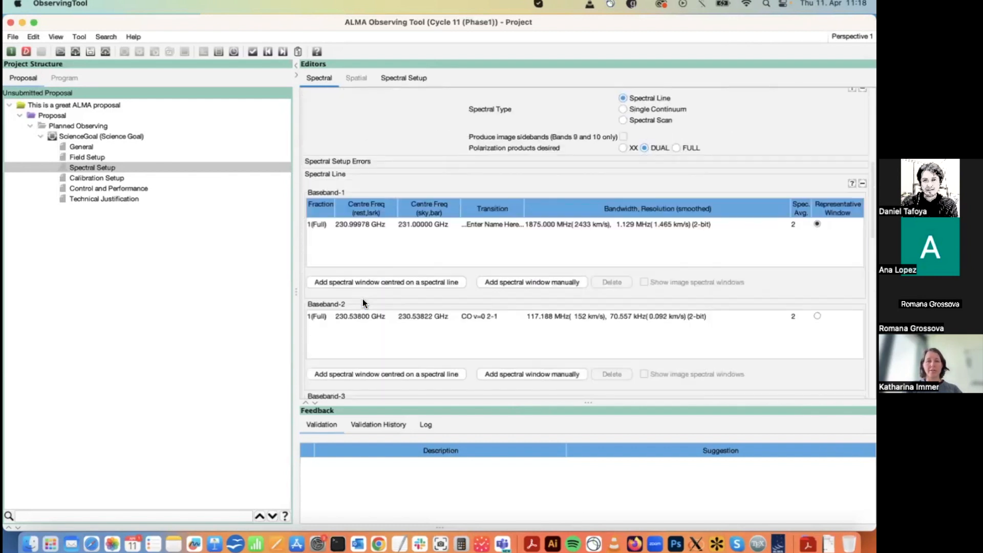
scroll(363, 299, down, 10)
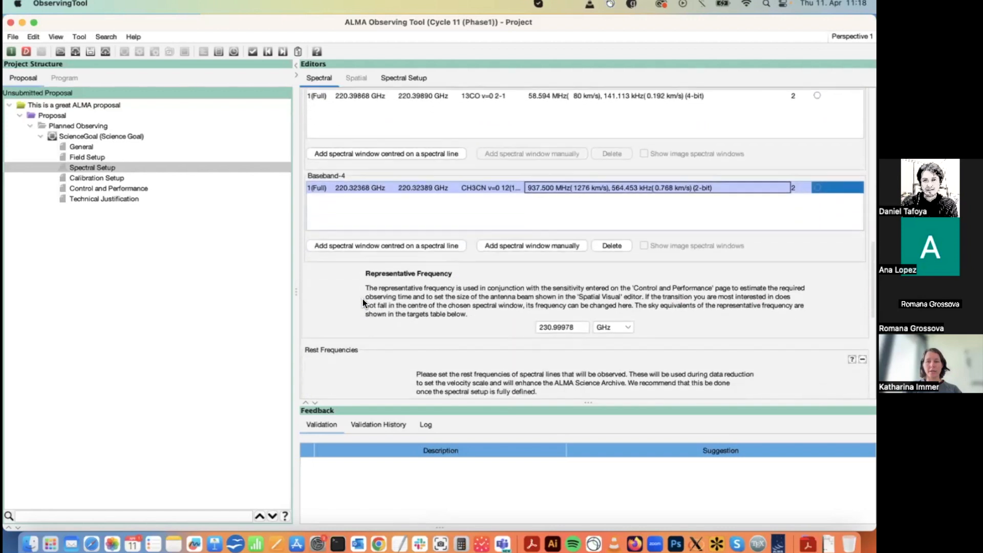
scroll(362, 303, down, 3)
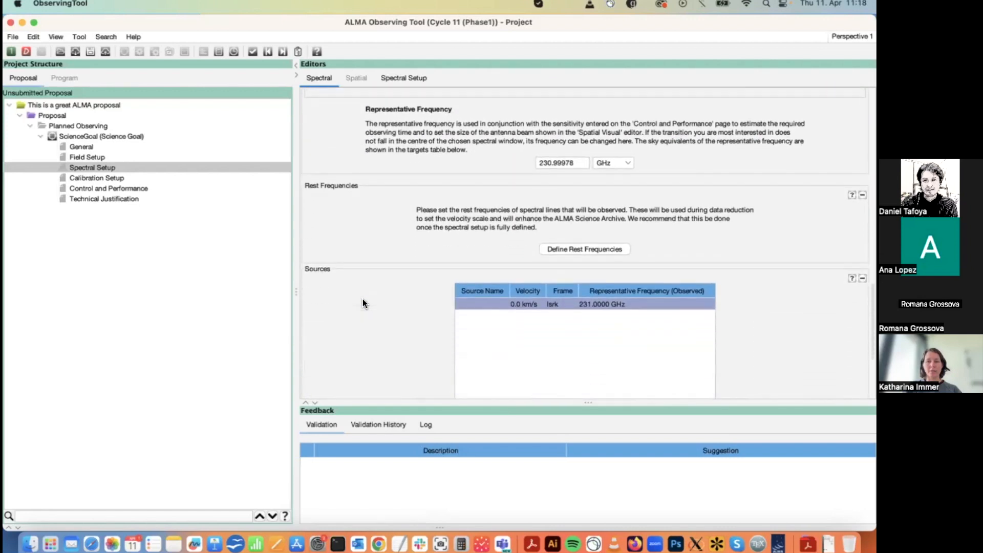
scroll(363, 303, up, 20)
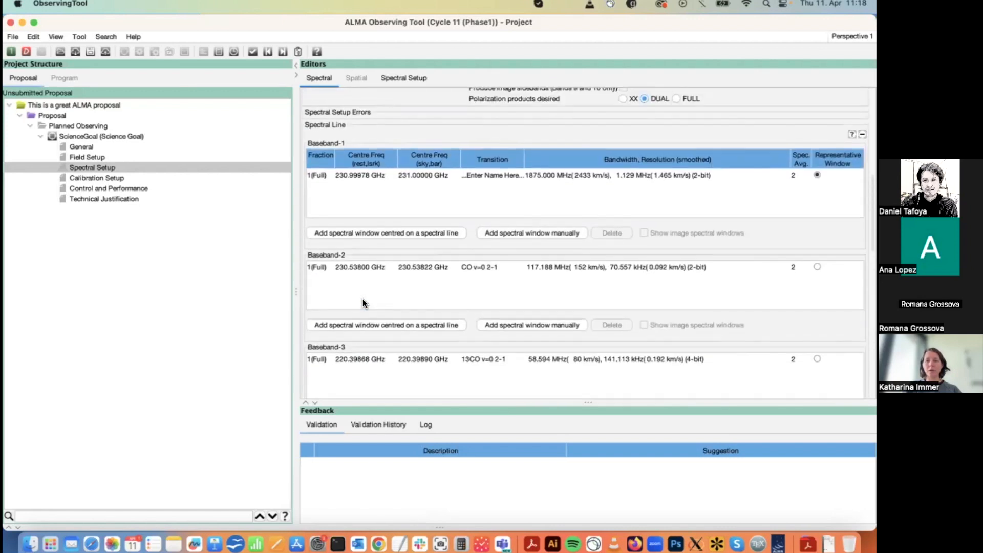
scroll(362, 302, up, 2)
scroll(362, 299, up, 3)
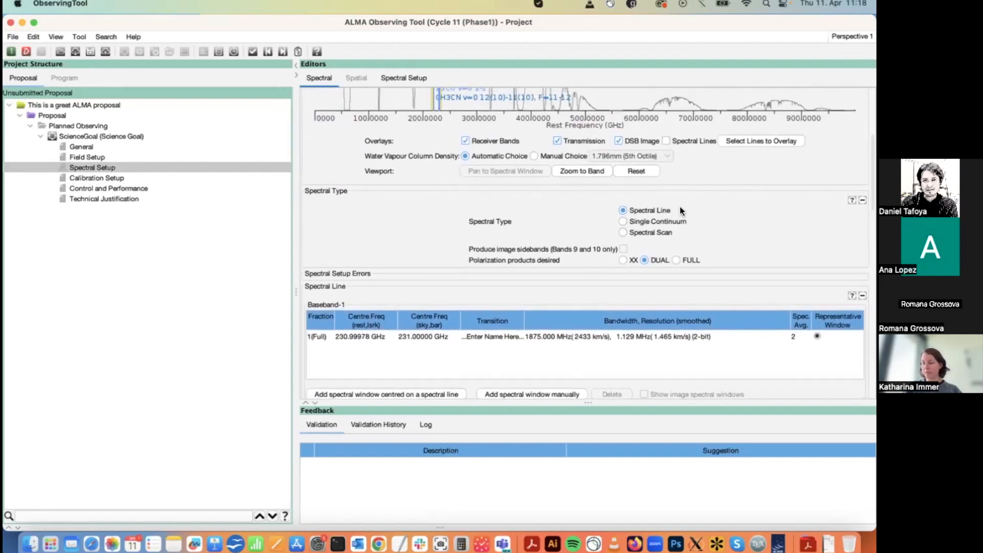
Step: Change the spectral type to Spectral Scan with a requested sky frequency range of 218.0 to 250 GHz, and inspect the resulting tunings
click(655, 232)
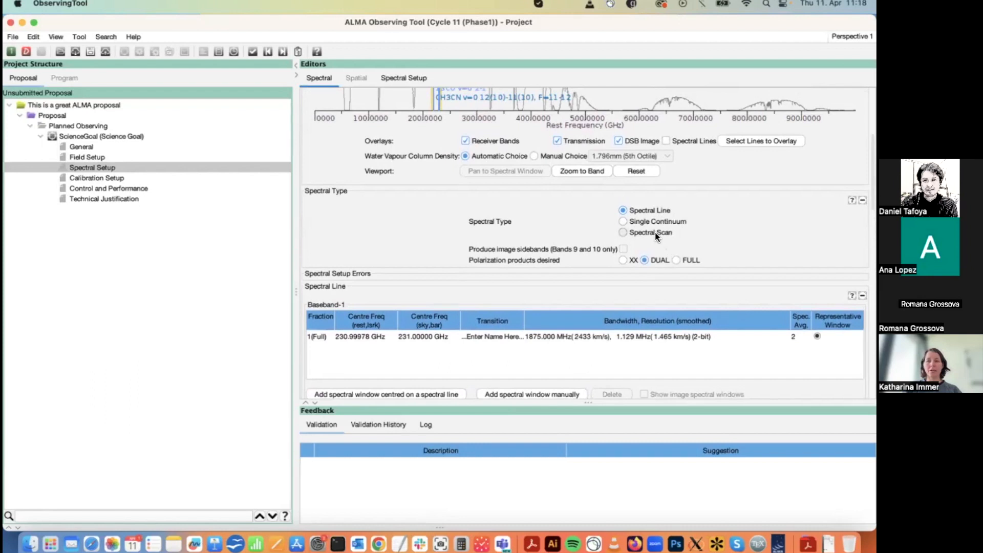
click(623, 313)
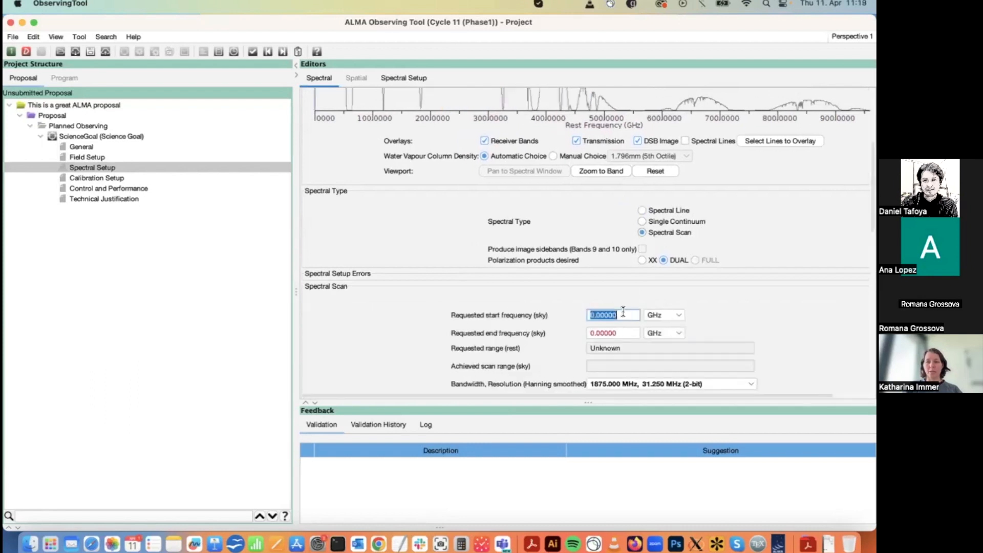
text(218.0)
click(622, 332)
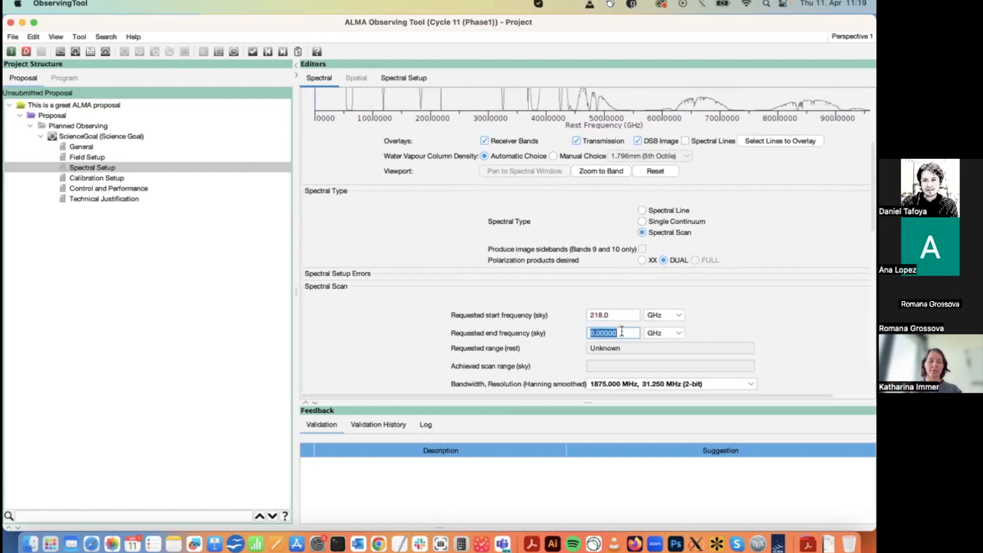
text(250)
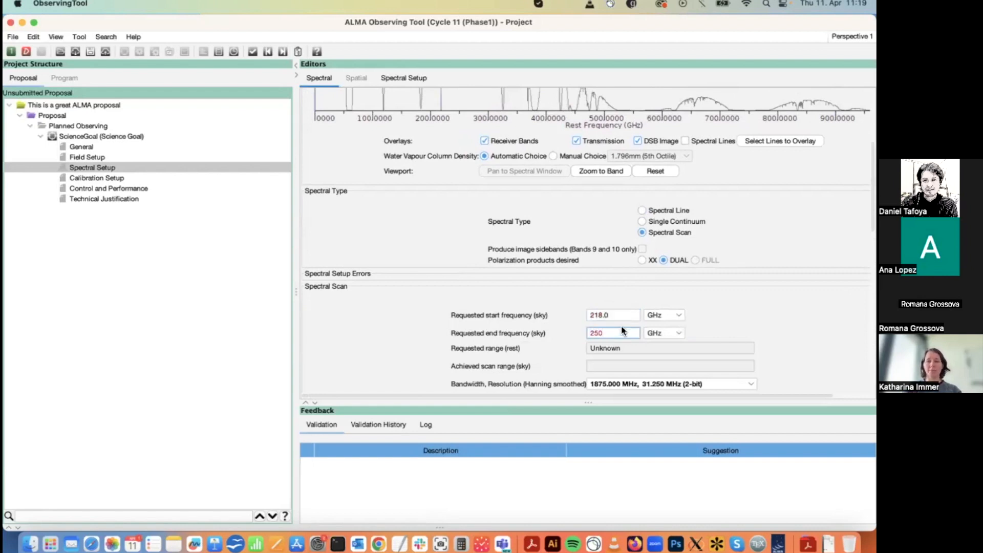
key(Tab)
scroll(608, 361, down, 3)
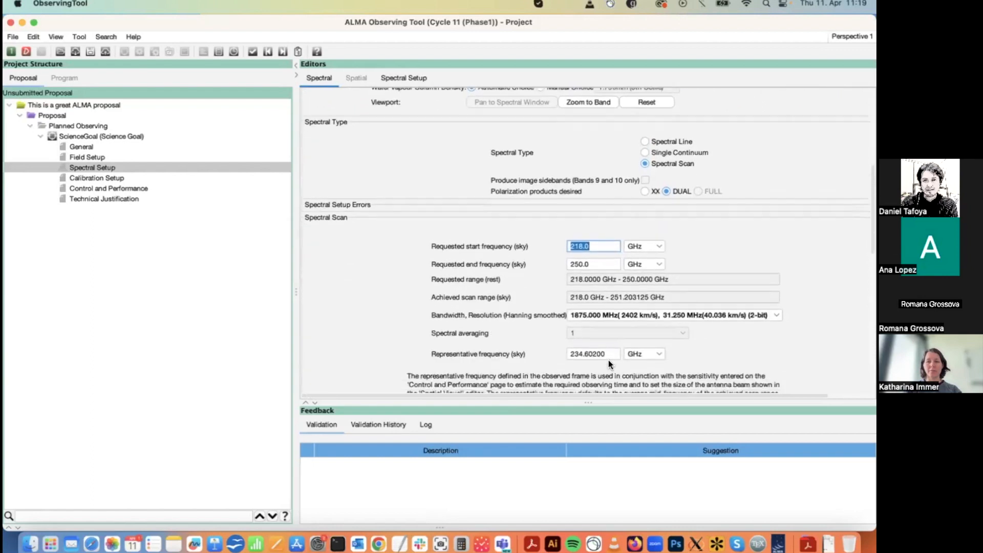
scroll(608, 361, down, 5)
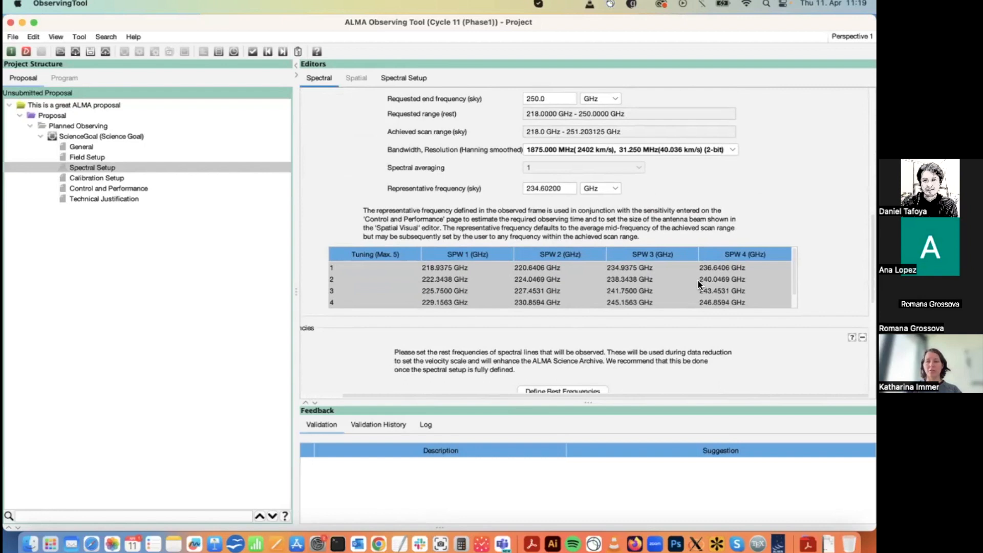
Step: Choose the 468.750 MHz, 244.141 kHz (2-bit) correlator mode for the spectral scan and check the achieved scan range
scroll(698, 283, down, 1)
scroll(698, 283, up, 2)
click(666, 169)
click(666, 168)
click(667, 168)
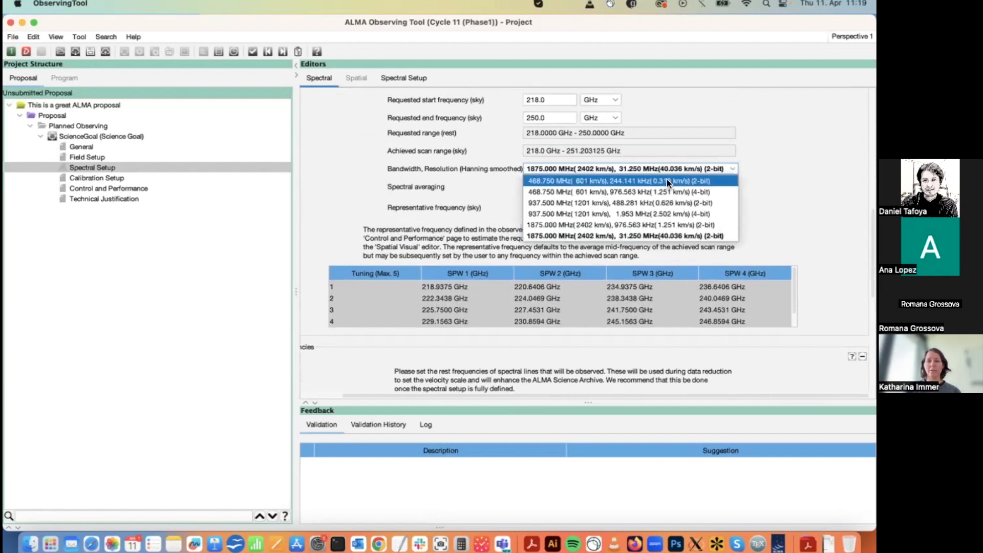
click(666, 181)
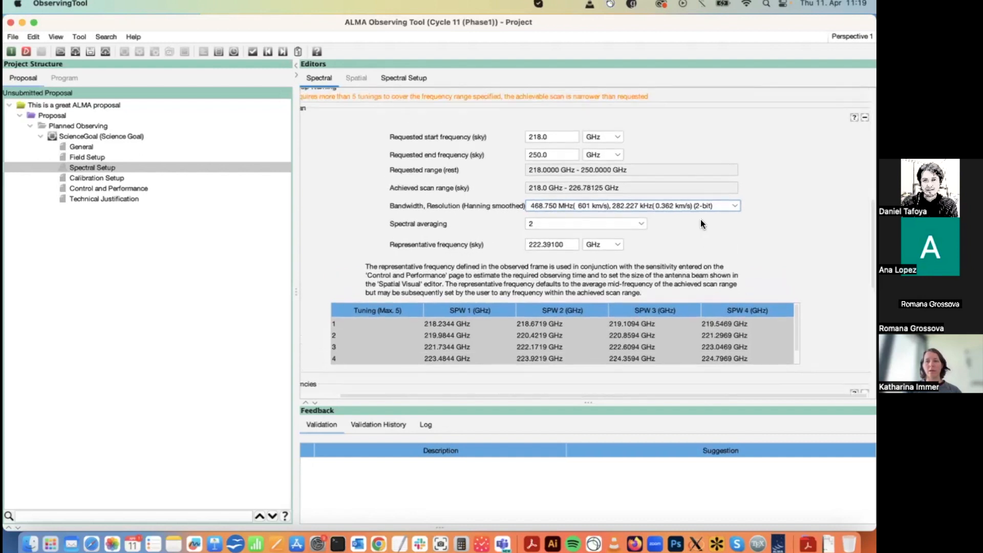
scroll(702, 224, up, 2)
scroll(535, 136, left, 2)
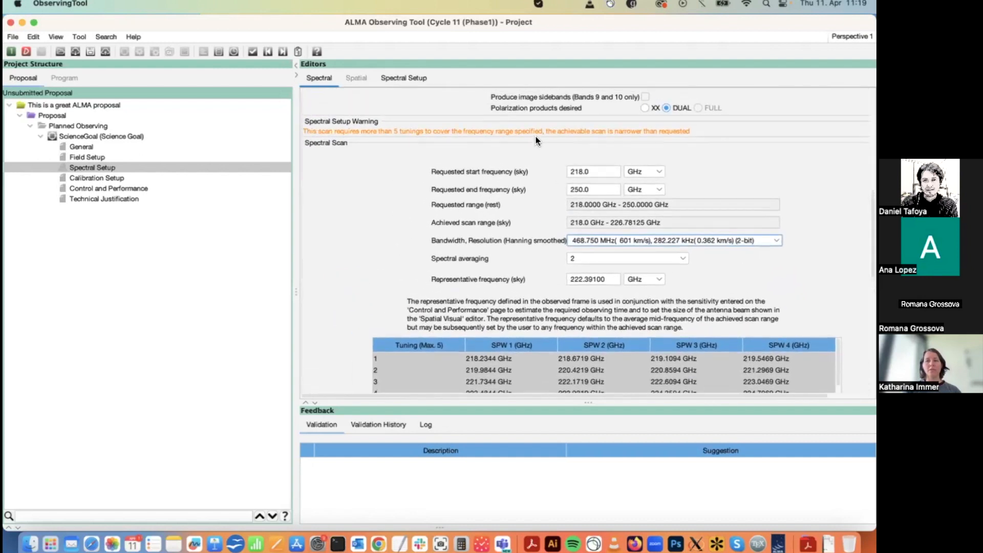
scroll(535, 136, down, 3)
scroll(601, 198, up, 1)
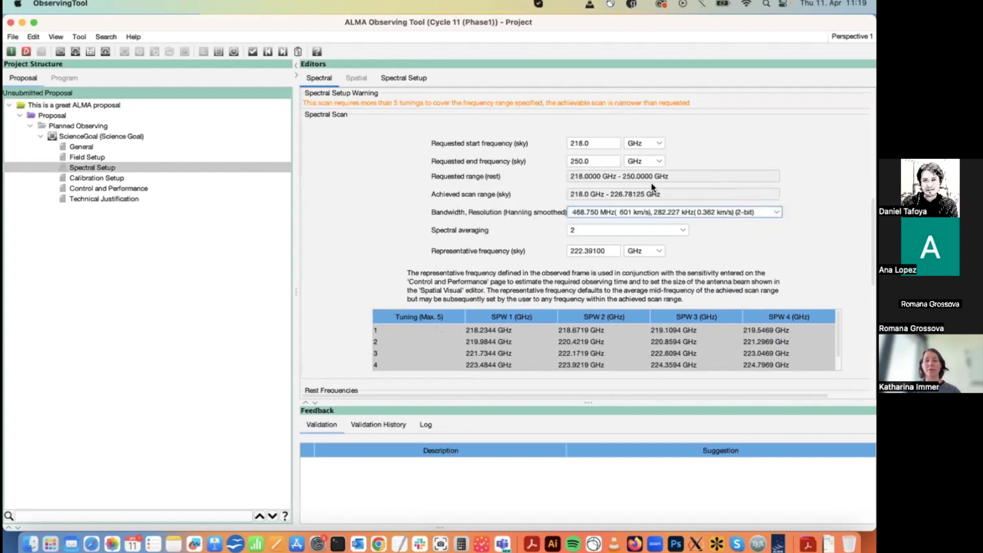
Step: Set the spectral scan's bandwidth and resolution to the 1875.000 MHz, 36.125 MHz (2-bit) mode
click(661, 212)
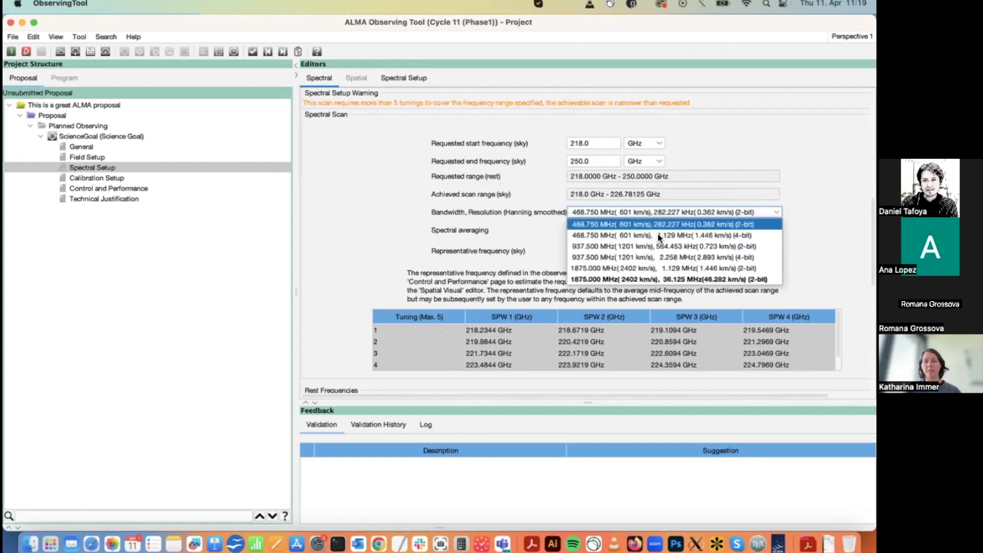
click(657, 277)
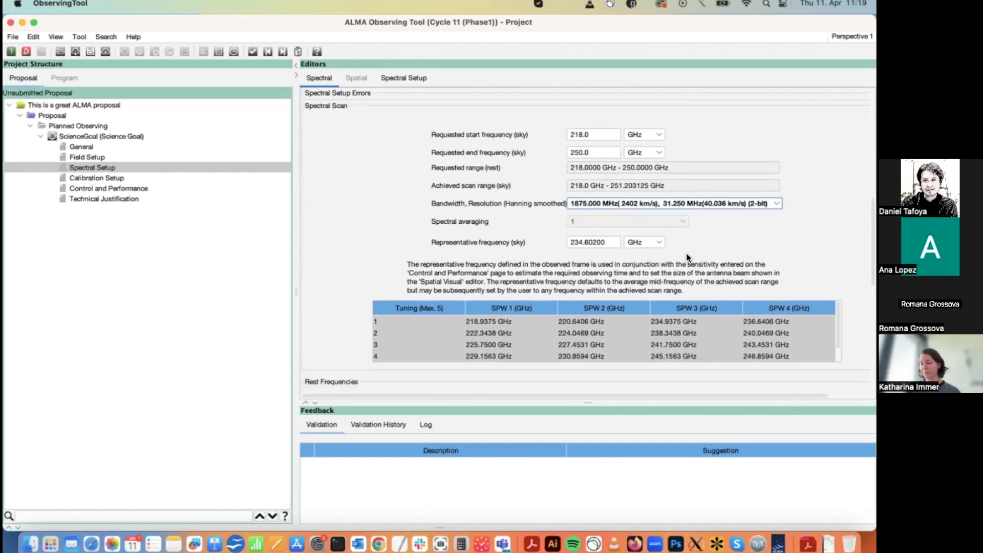
scroll(686, 253, up, 5)
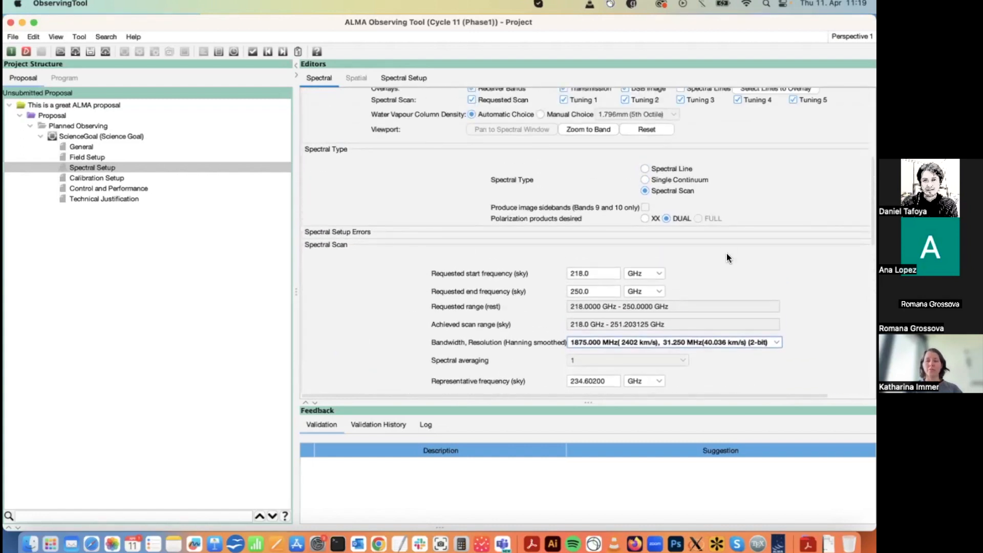
scroll(727, 253, up, 3)
scroll(726, 253, up, 1)
scroll(724, 241, down, 4)
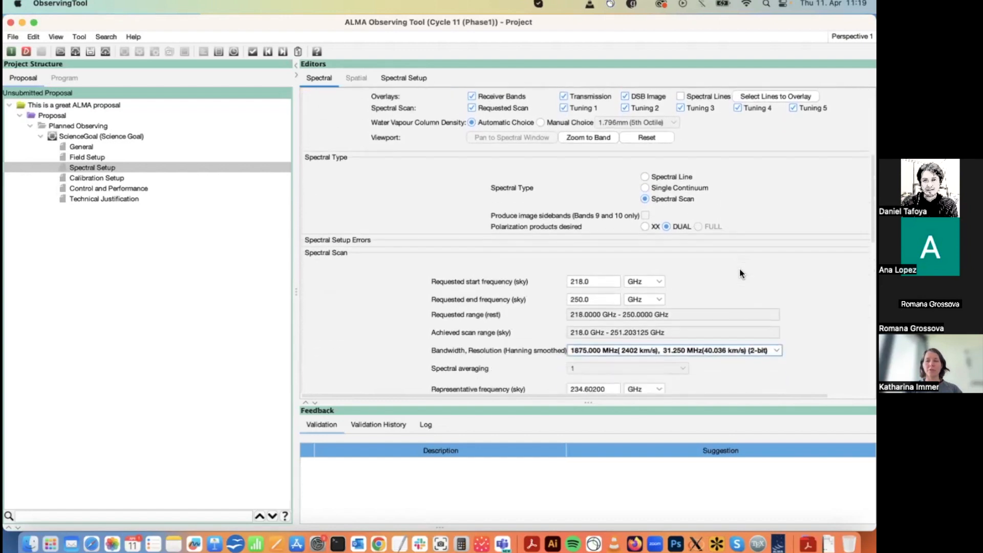
Step: Switch the spectral type back to Spectral Line and look over the baseband definitions
scroll(732, 268, down, 2)
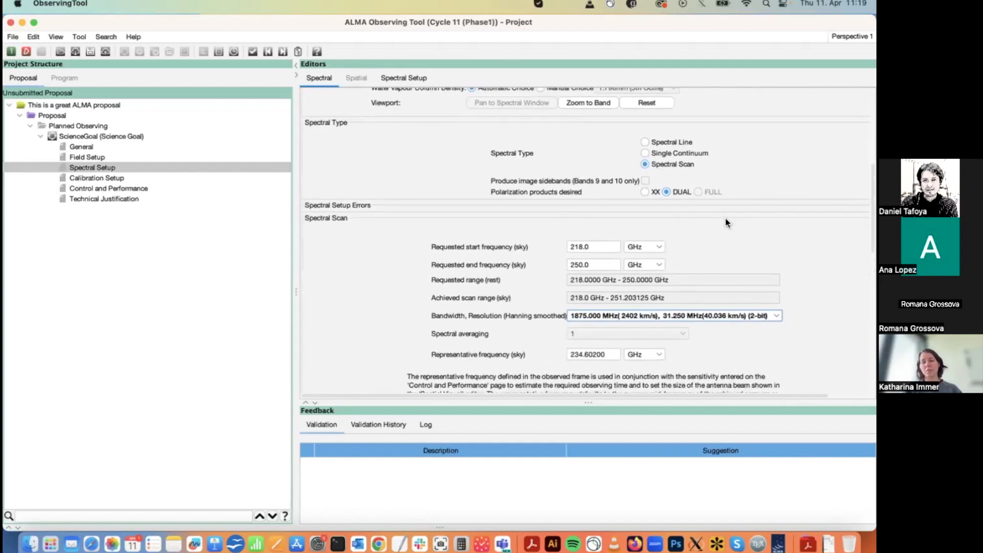
click(678, 142)
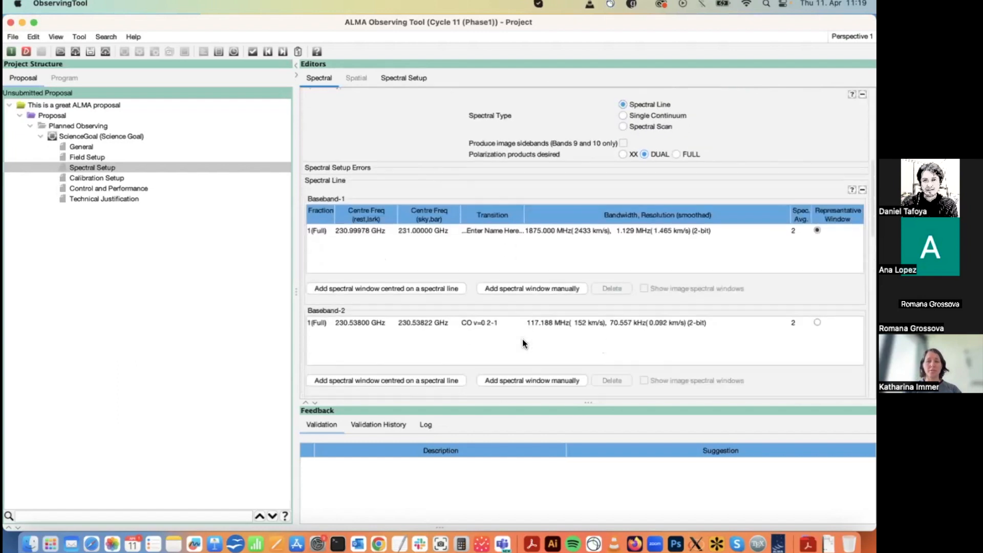
scroll(522, 341, down, 8)
scroll(522, 340, up, 4)
scroll(522, 339, up, 6)
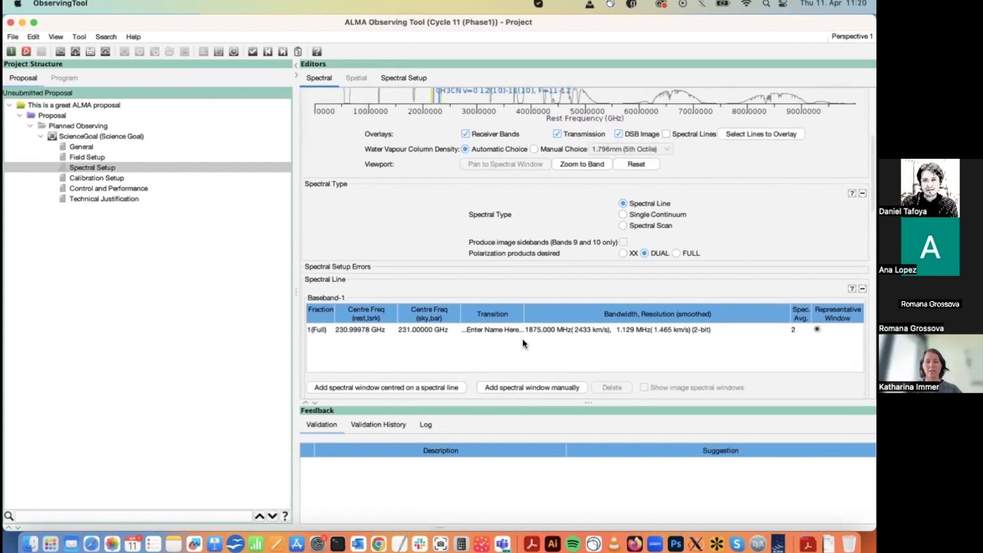
Step: Name the transition of the Baseband-1 spectral window "Cont"
double_click(494, 330)
text(Cont)
key(Return)
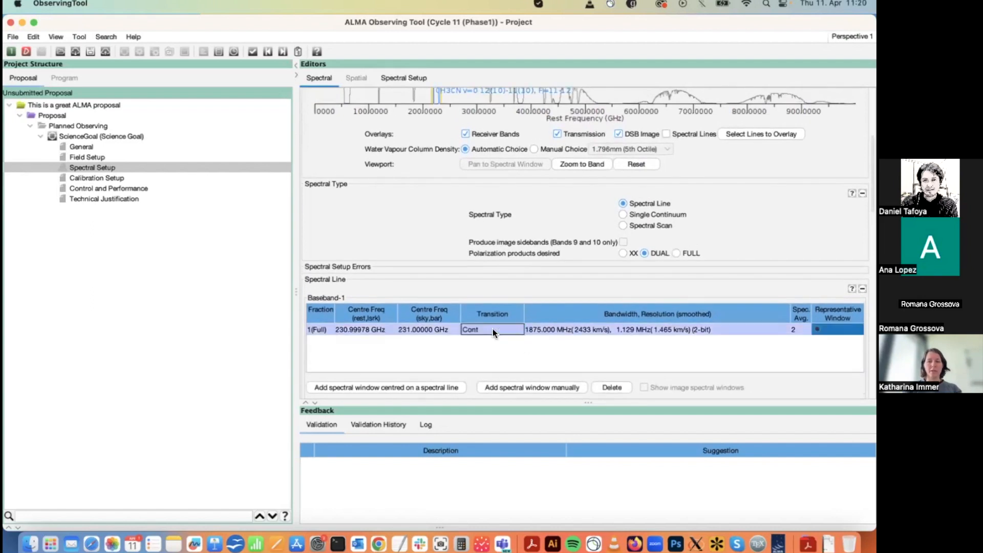
scroll(511, 347, down, 3)
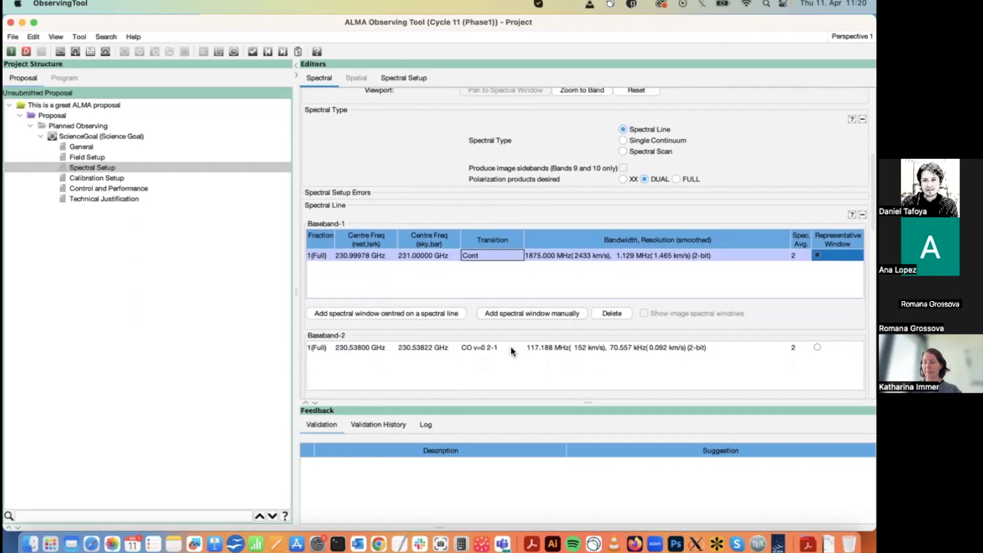
scroll(510, 348, up, 3)
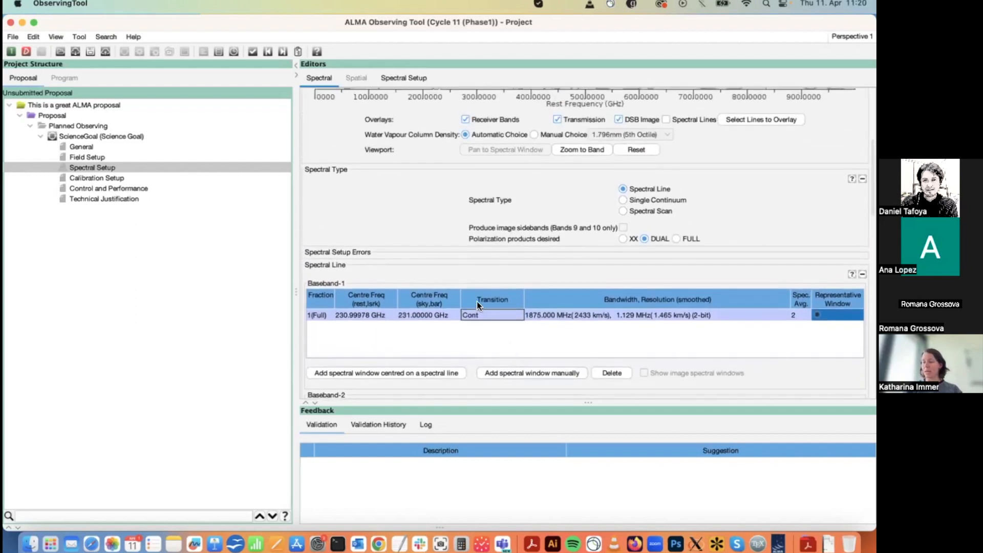
Step: Examine the spectral windows and LO1 in the spectral visualiser at close range between about 220 and 230 GHz
scroll(477, 301, up, 7)
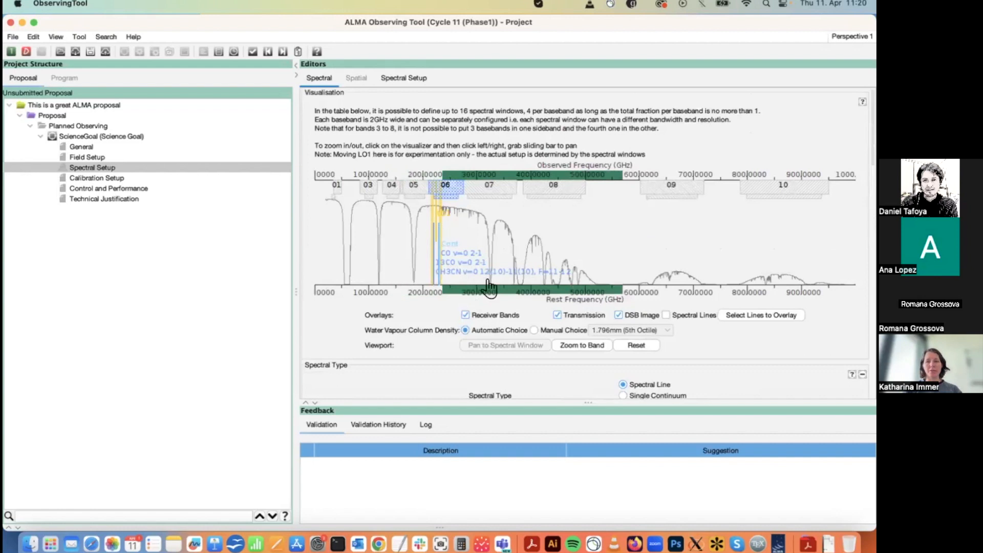
click(449, 249)
click(437, 249)
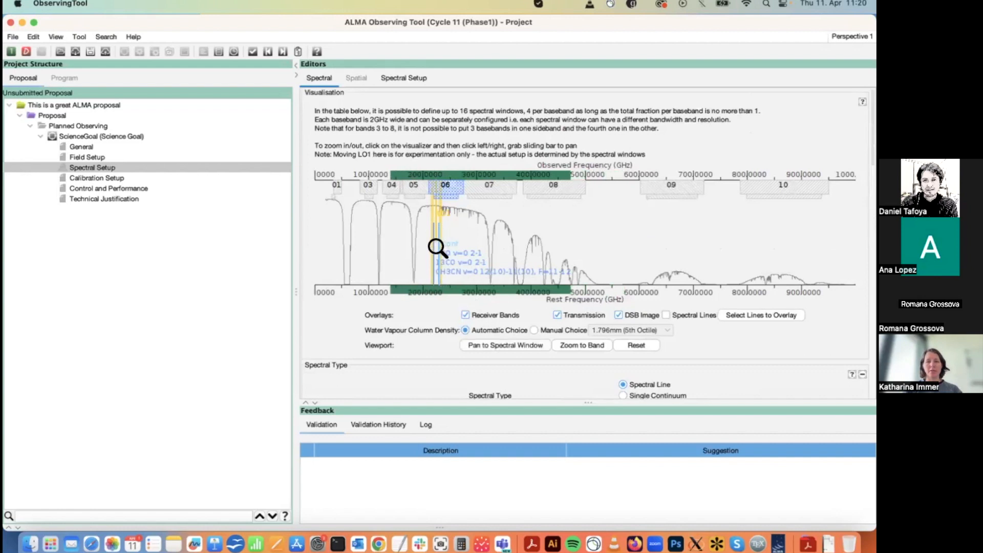
click(439, 241)
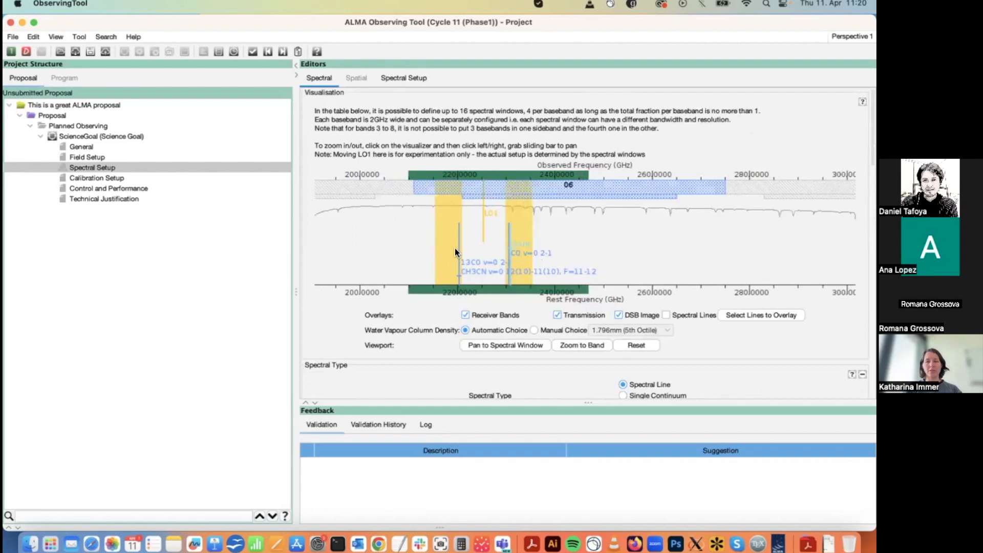
click(454, 247)
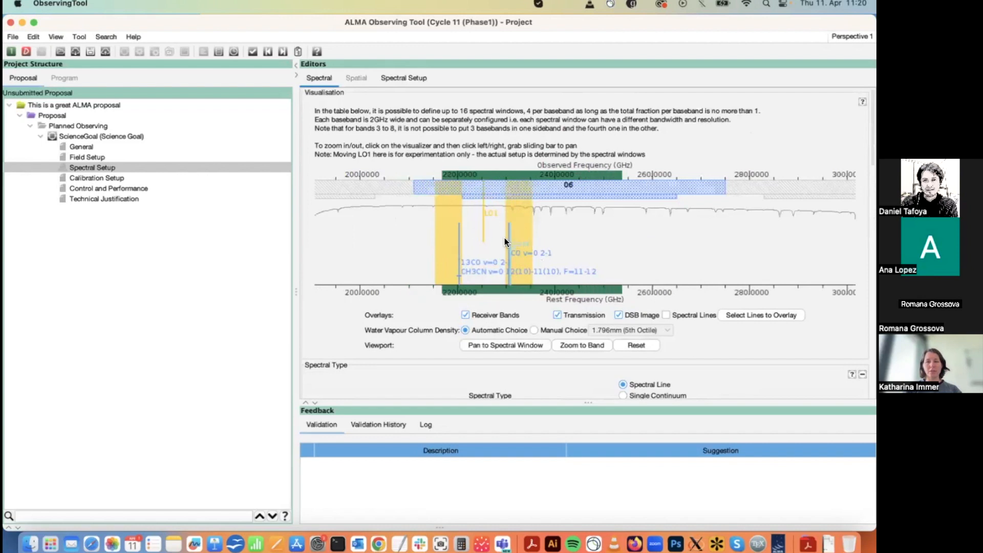
click(505, 238)
click(400, 274)
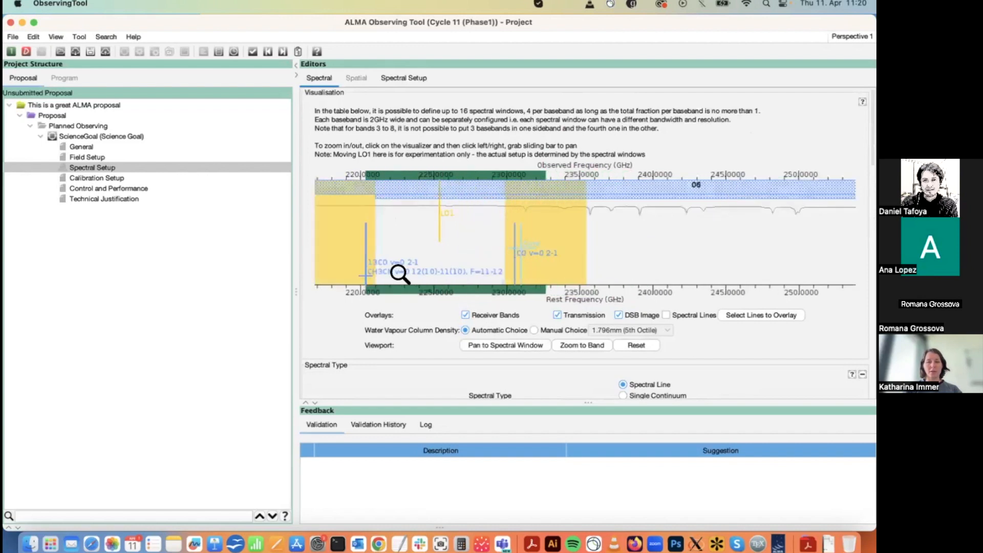
click(371, 266)
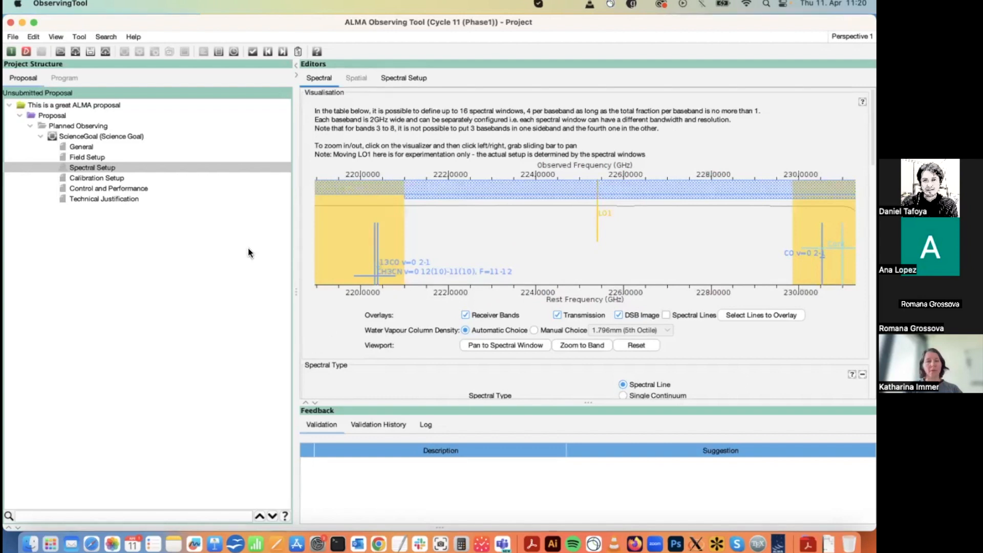
Step: In the science goal's Field Setup, name the source "This is my favorite source" and set its declination to -05:00:00.000
click(96, 156)
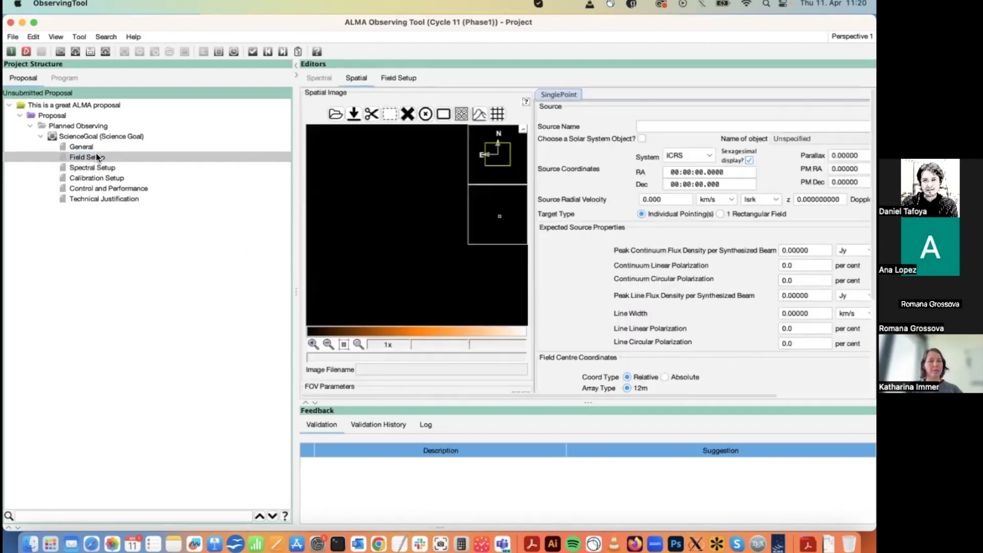
click(691, 126)
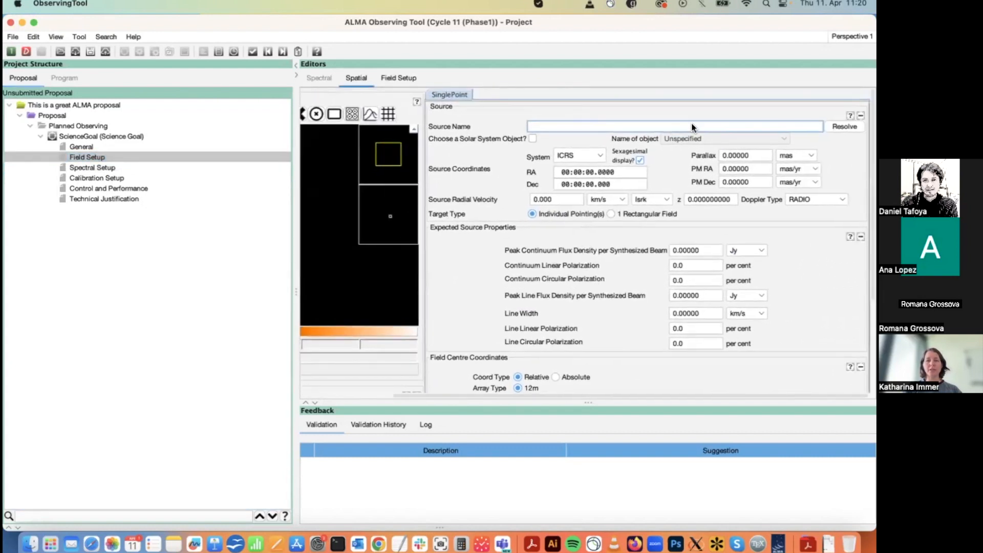
text(This is my favorite source)
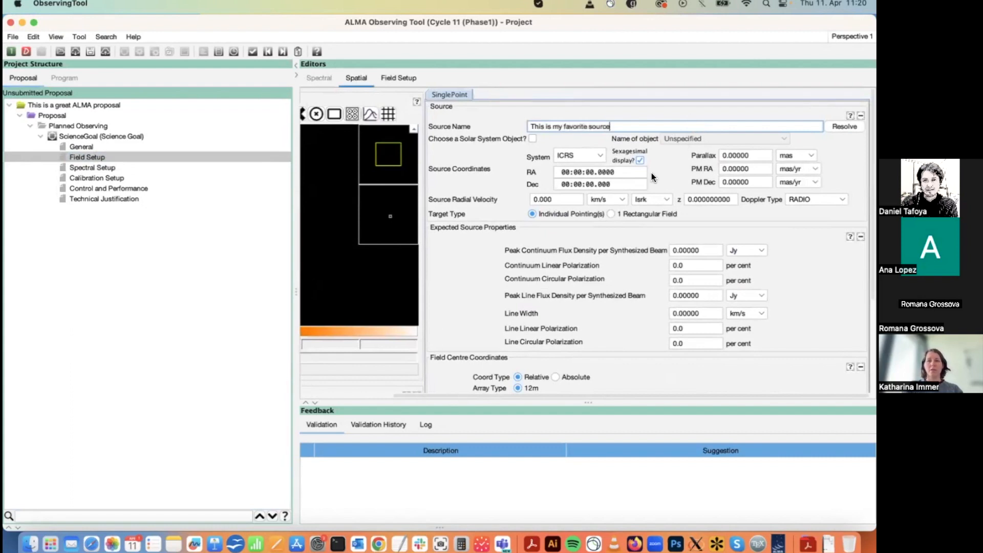
click(563, 183)
text(-05)
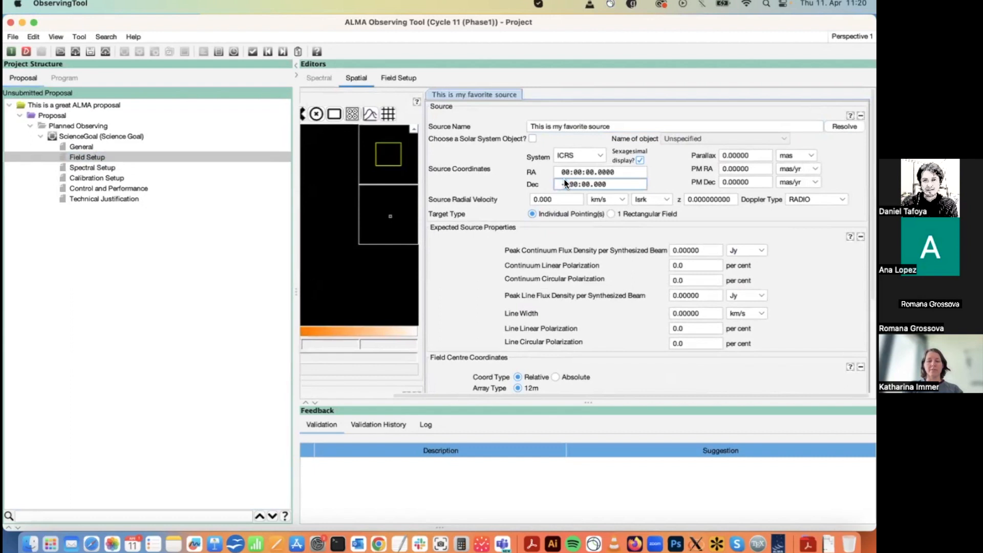
click(630, 172)
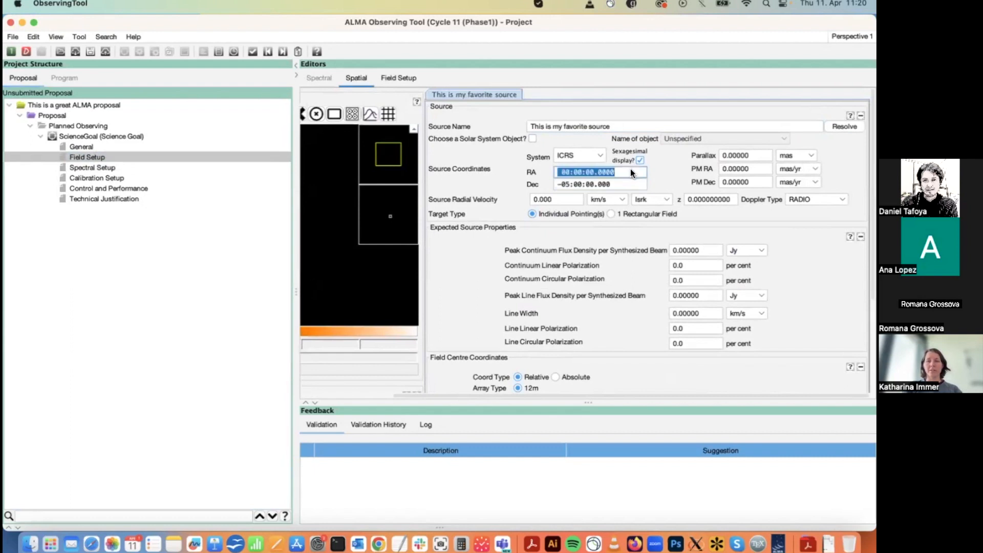
Step: Change the source name to W33A, resolve it in SIMBAD and accept the matching object's coordinates
click(633, 126)
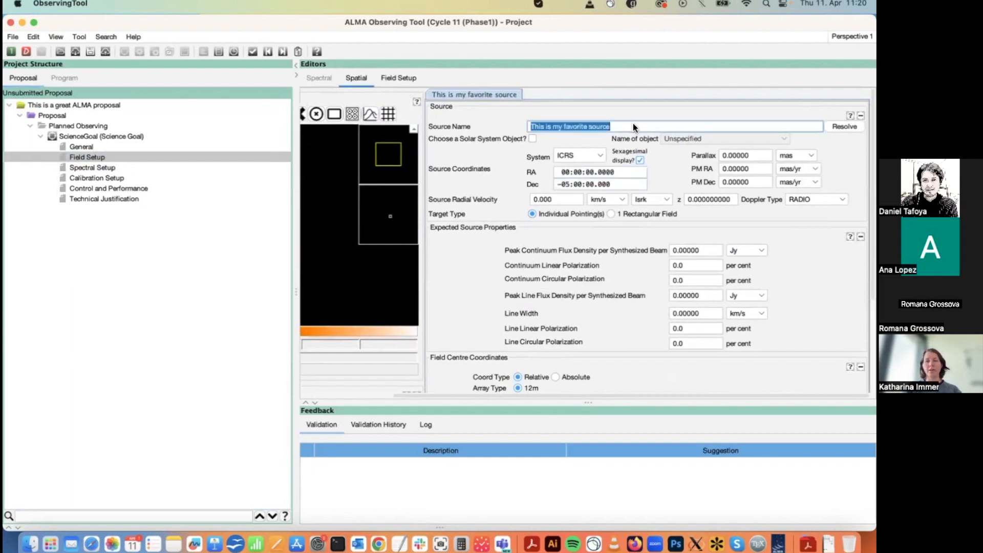
text(W33A)
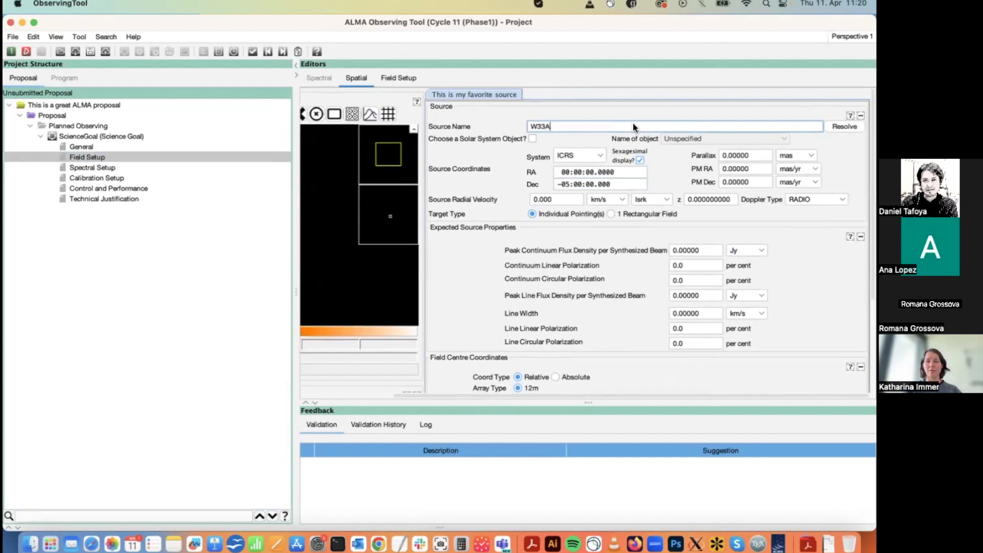
key(Return)
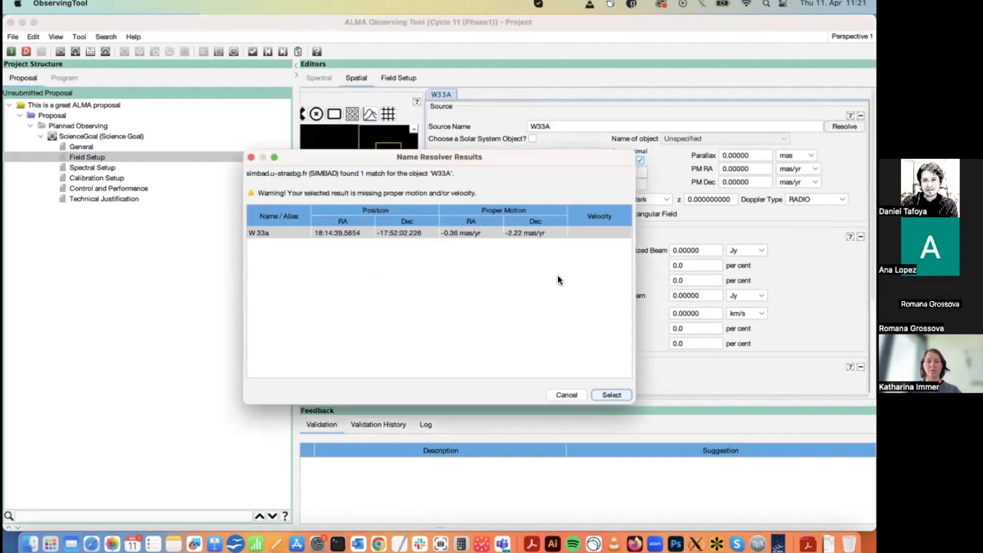
click(609, 395)
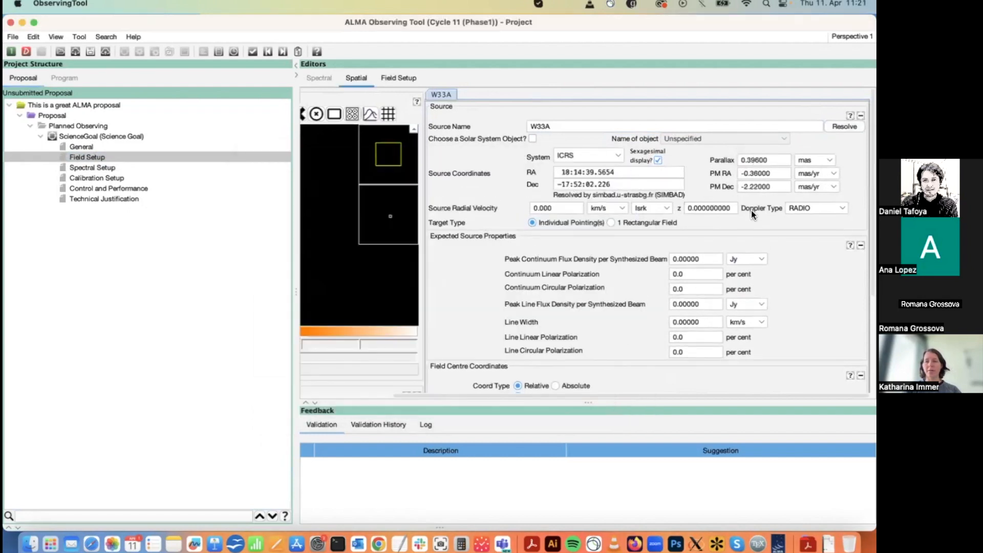
Step: Set the source radial velocity to 36 km/s and review the Doppler type options, keeping RADIO
double_click(562, 207)
text(36)
key(Return)
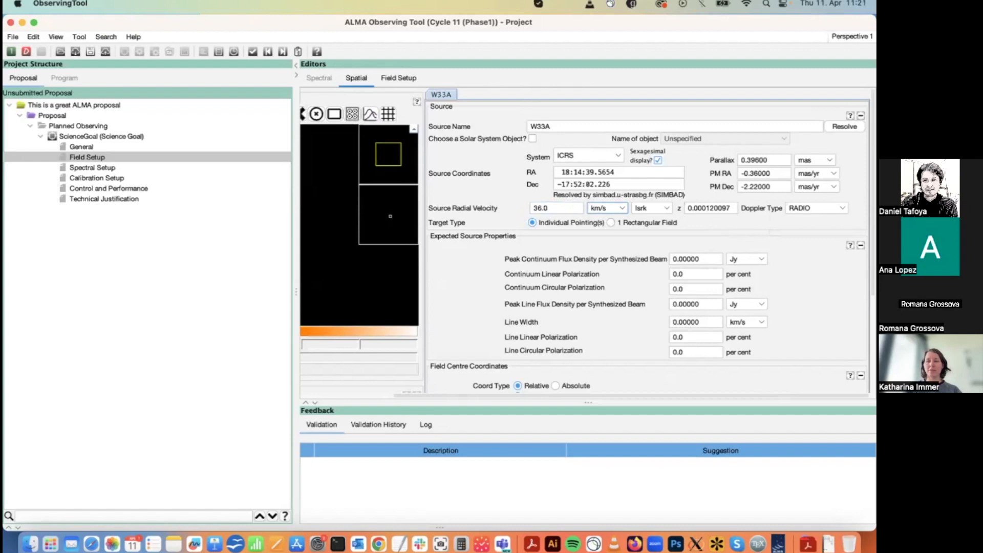
click(816, 208)
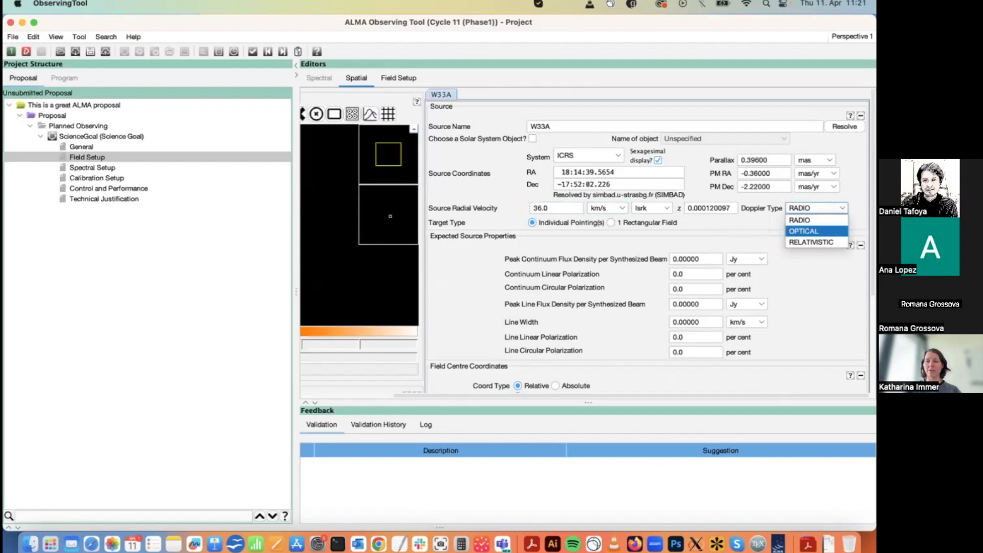
click(744, 227)
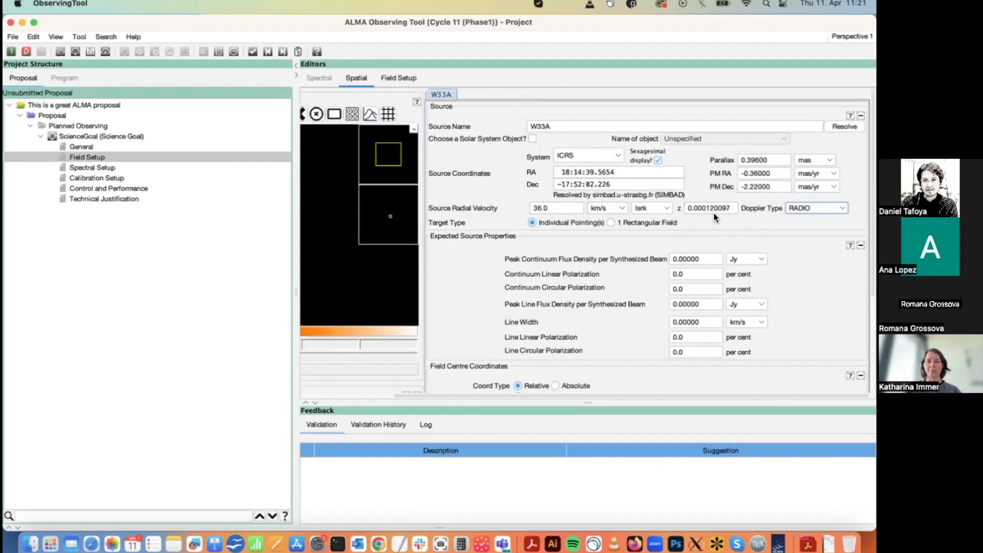
Step: Set the expected peak continuum and peak line flux densities to 1.0 Jy each and the line width to 1.0 km/s
scroll(756, 258, down, 2)
scroll(758, 260, up, 2)
scroll(758, 259, up, 1)
scroll(758, 260, down, 3)
scroll(759, 260, up, 2)
scroll(758, 260, down, 1)
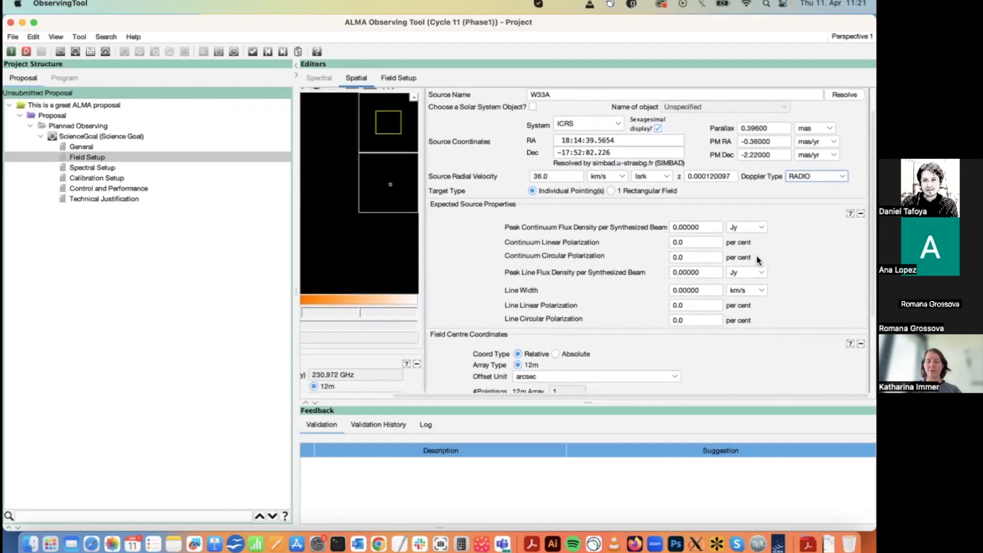
scroll(757, 260, down, 2)
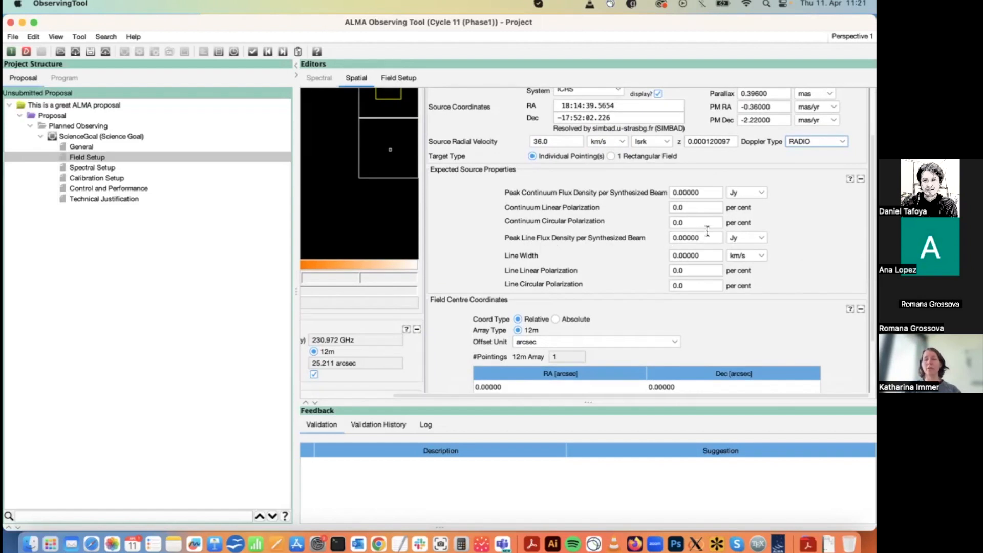
click(712, 192)
text(1.0)
click(712, 239)
text(1.0)
key(Tab)
click(712, 249)
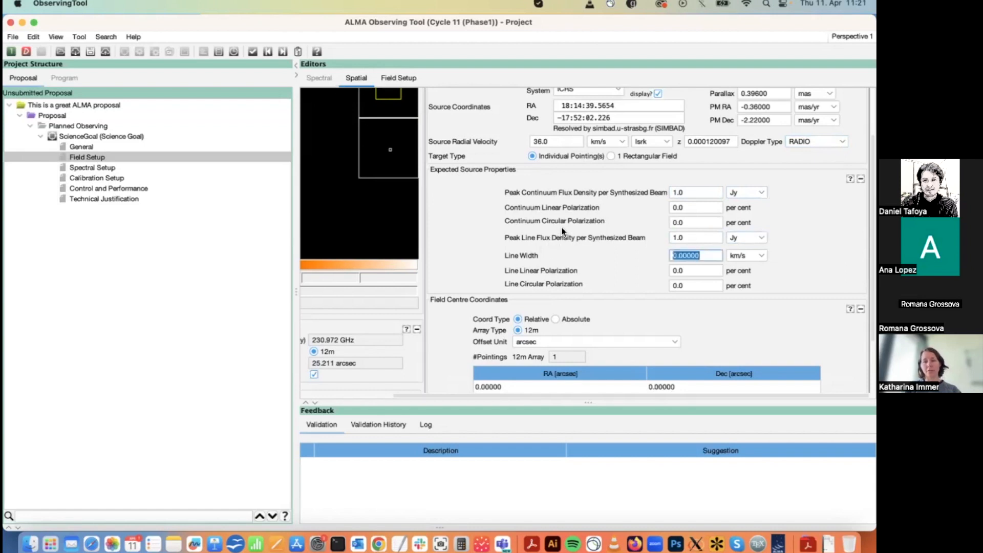
text(1.0)
key(Tab)
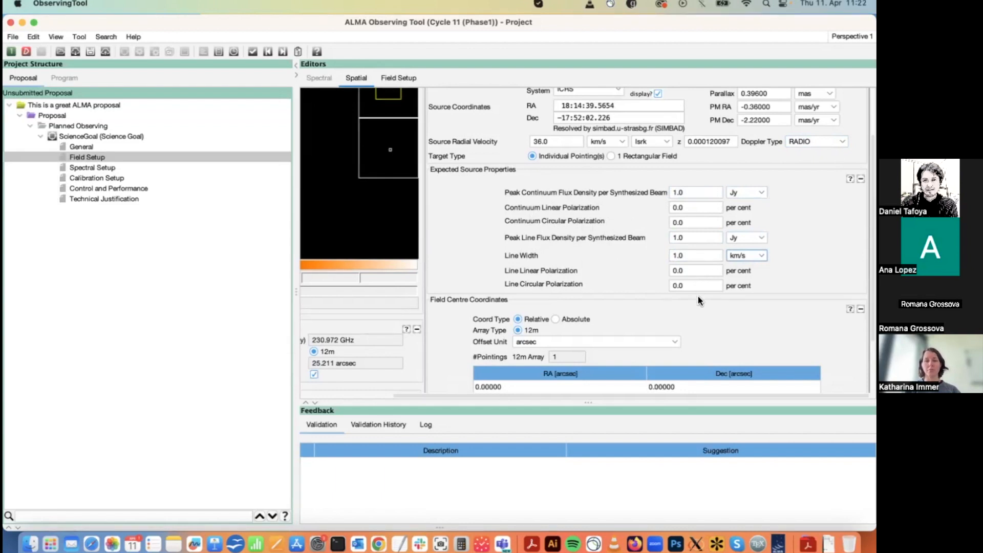
scroll(699, 308, up, 3)
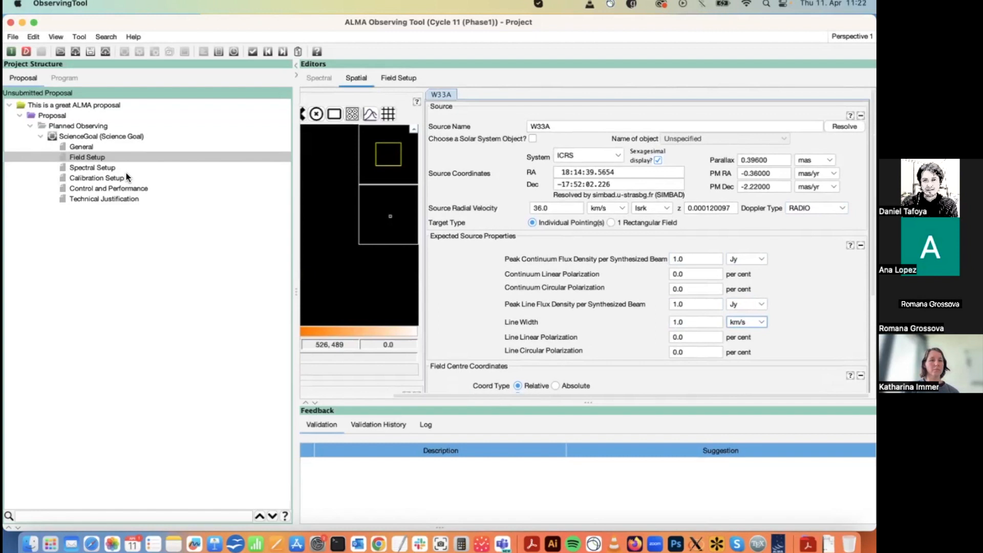
Step: Return to the Spectral Setup and inspect the CO and Cont windows within Band 6, both close up and across the whole band
click(97, 168)
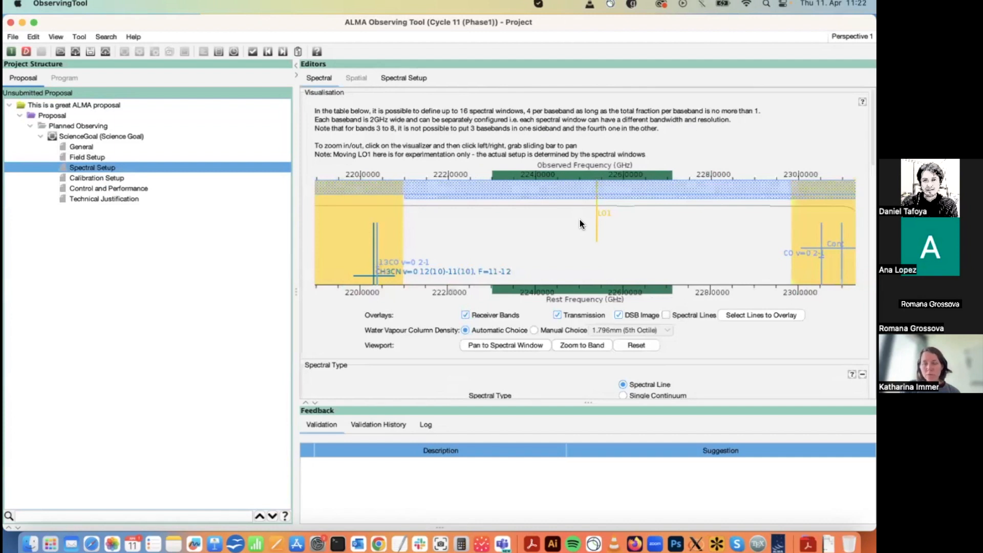
click(575, 344)
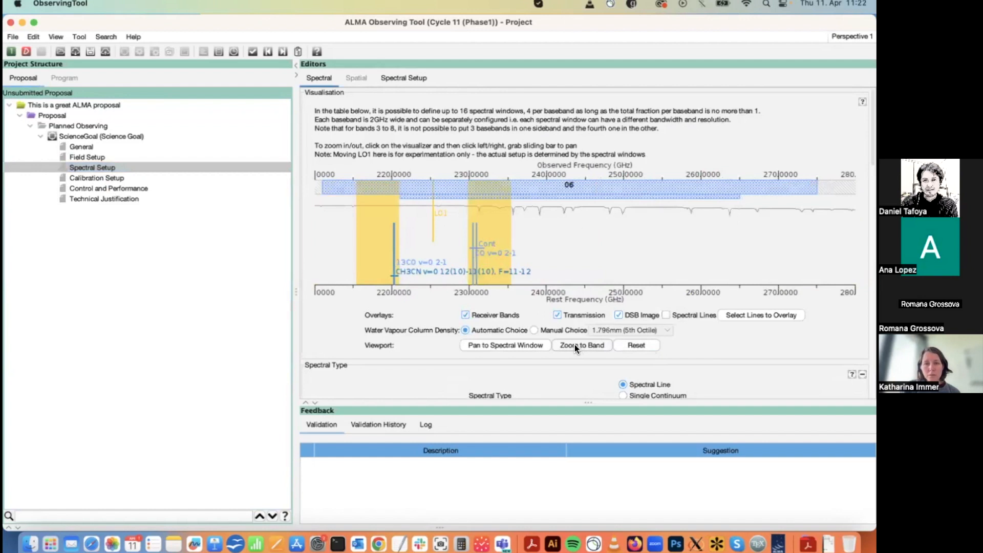
click(475, 259)
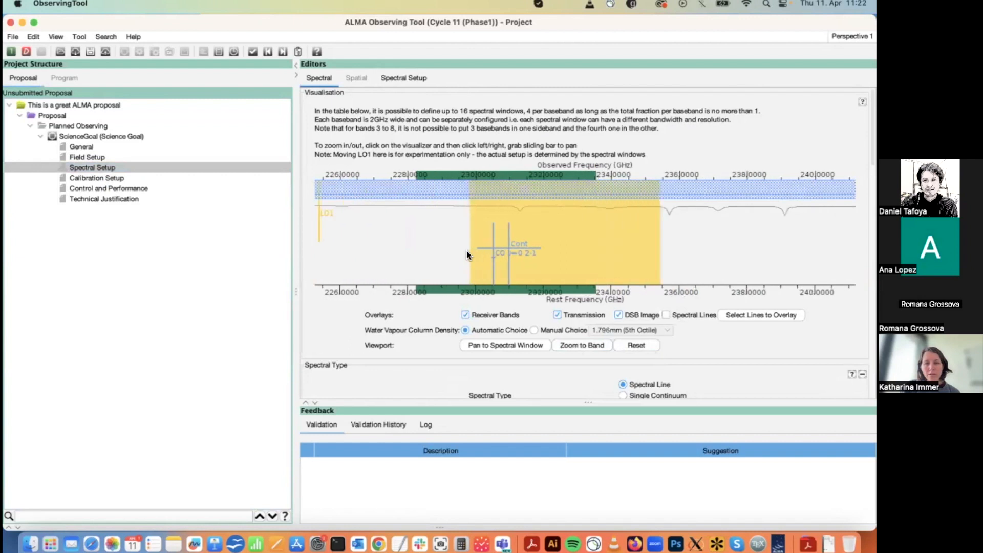
click(466, 250)
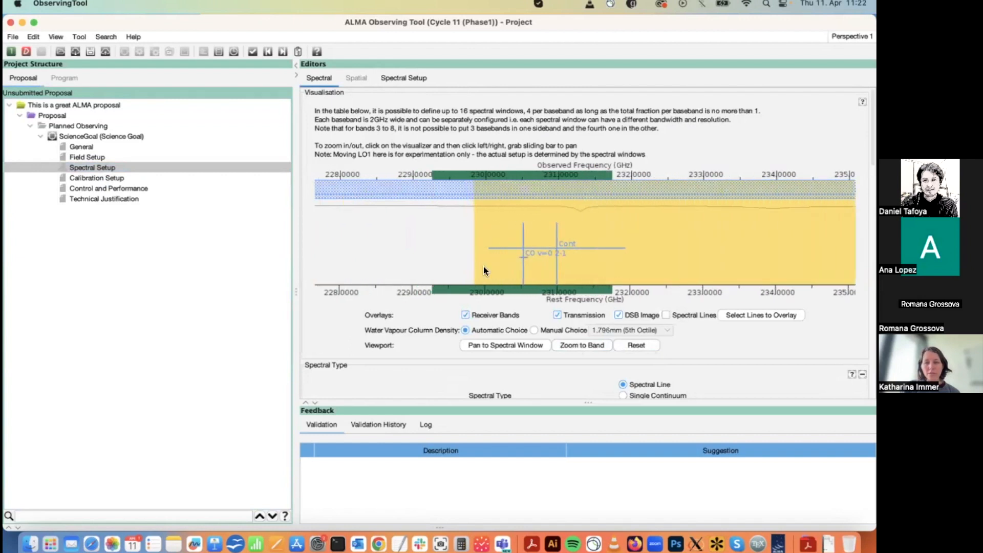
click(582, 345)
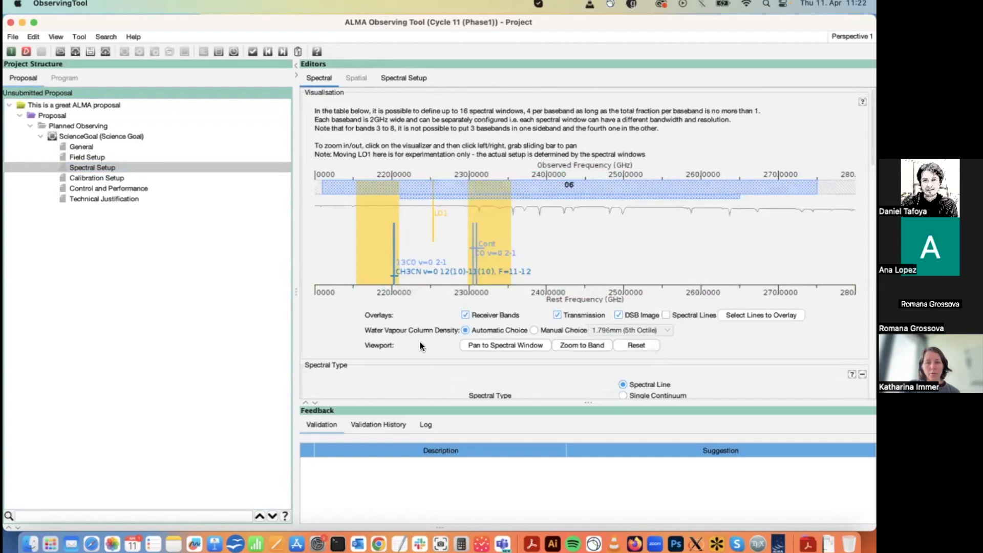
Step: Compare the rest and sky centre frequencies in the baseband tables with the window positions in the spectral visualiser
scroll(419, 341, down, 15)
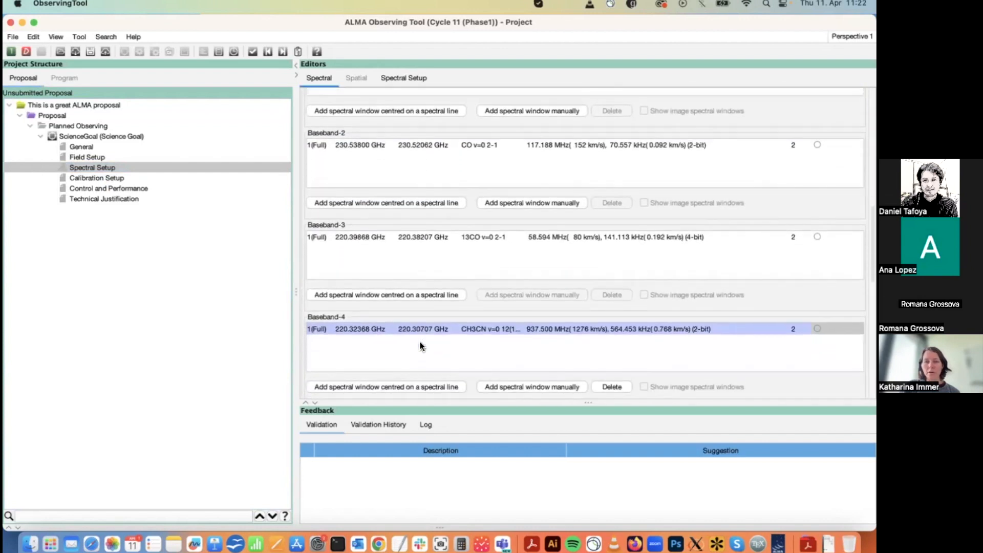
scroll(420, 342, up, 5)
scroll(420, 341, down, 5)
click(401, 237)
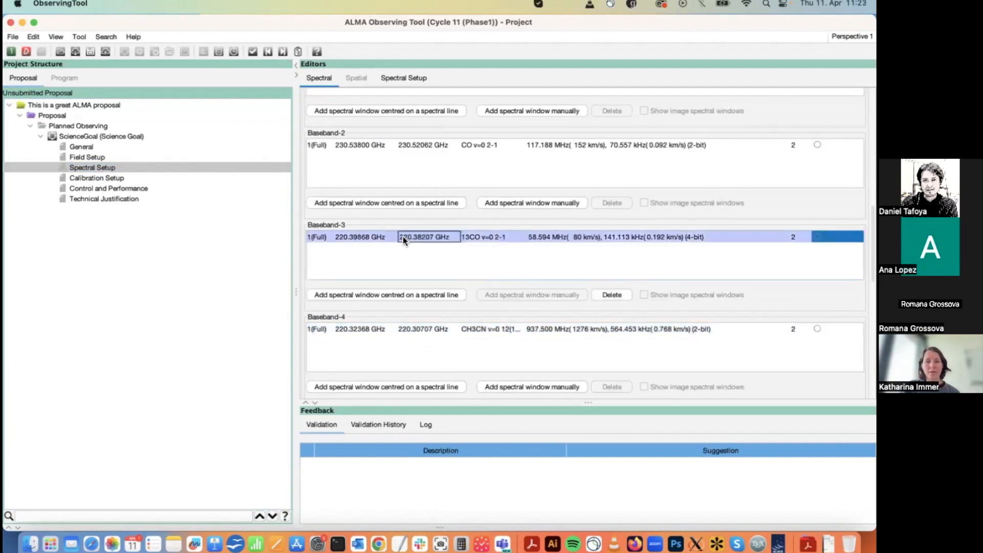
scroll(402, 238, up, 5)
scroll(403, 239, up, 5)
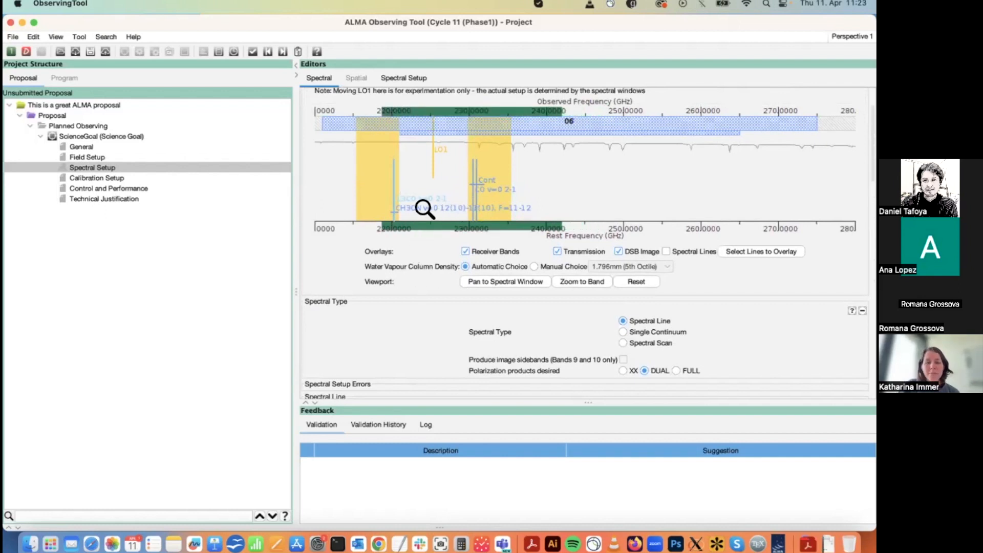
scroll(434, 330, down, 3)
scroll(434, 330, down, 8)
click(412, 239)
scroll(412, 237, up, 10)
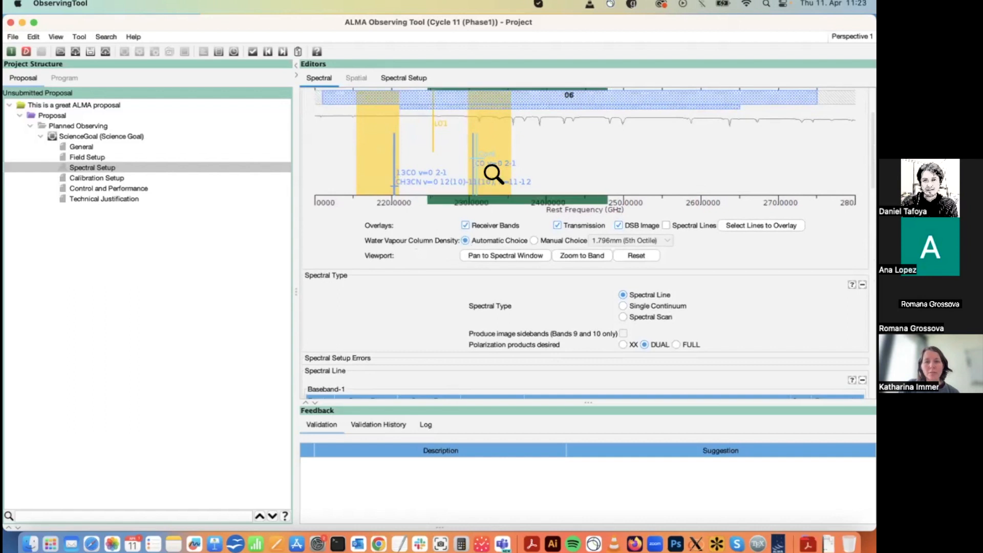
Step: Return to the Field Setup and add three more pointings to W33A's field centre coordinates
scroll(422, 281, up, 4)
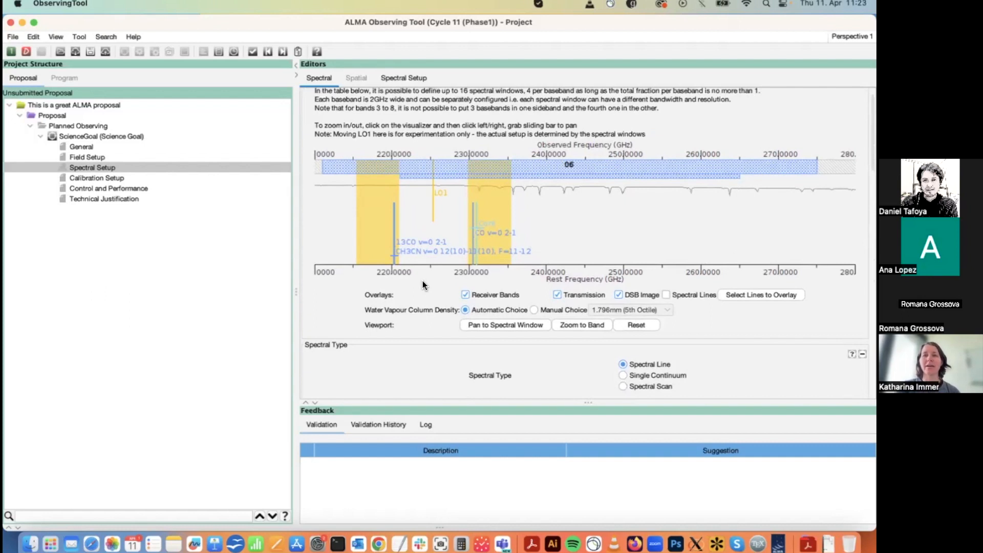
click(92, 156)
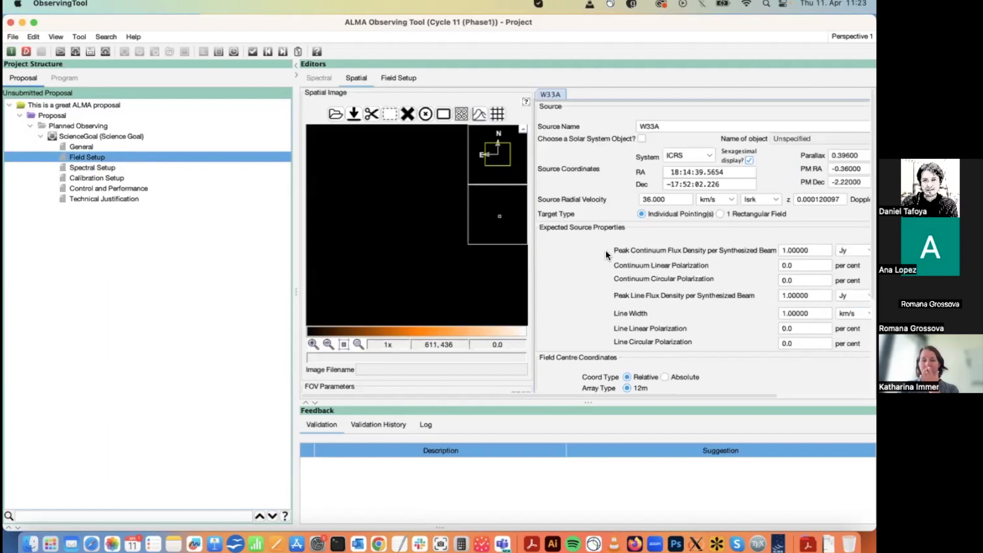
scroll(606, 250, right, 5)
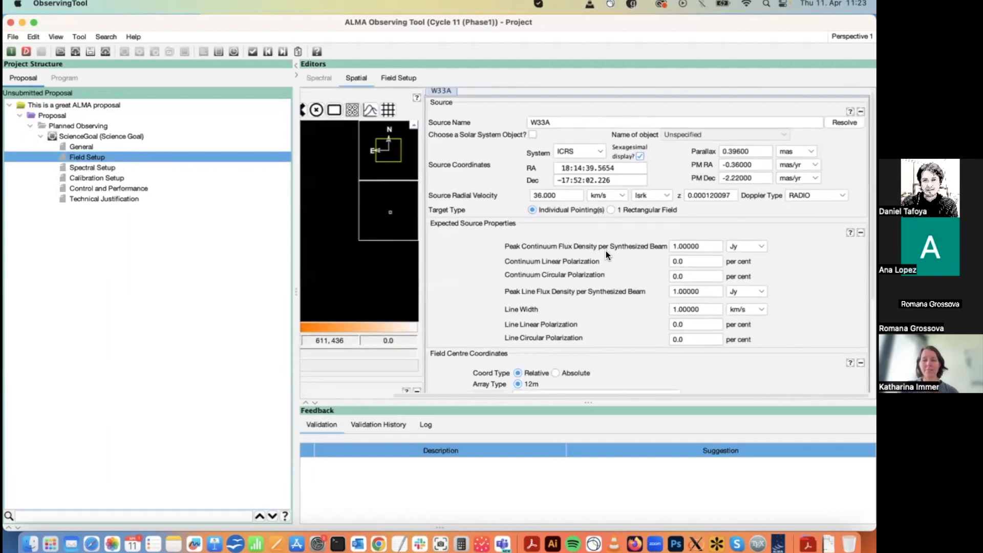
scroll(606, 250, down, 3)
scroll(606, 250, up, 3)
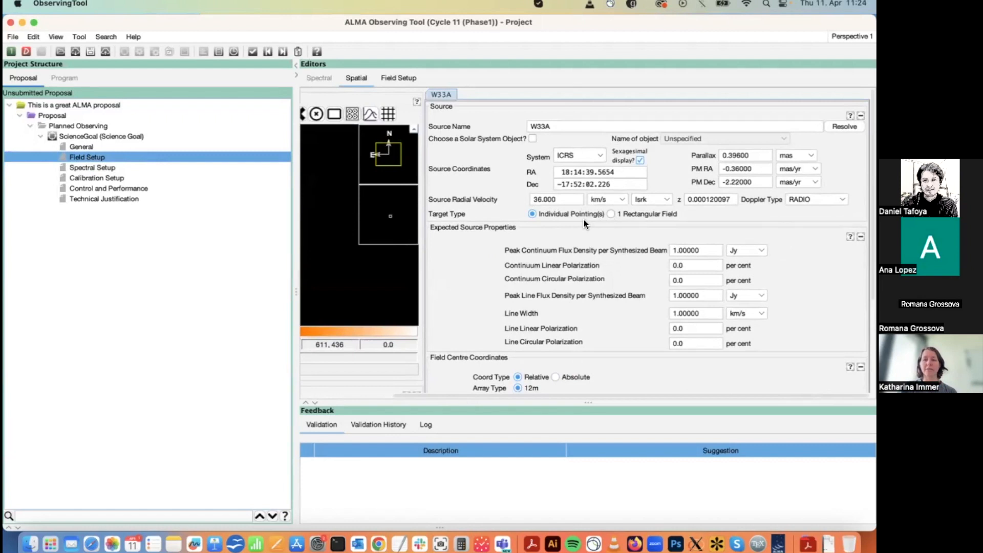
scroll(584, 219, down, 5)
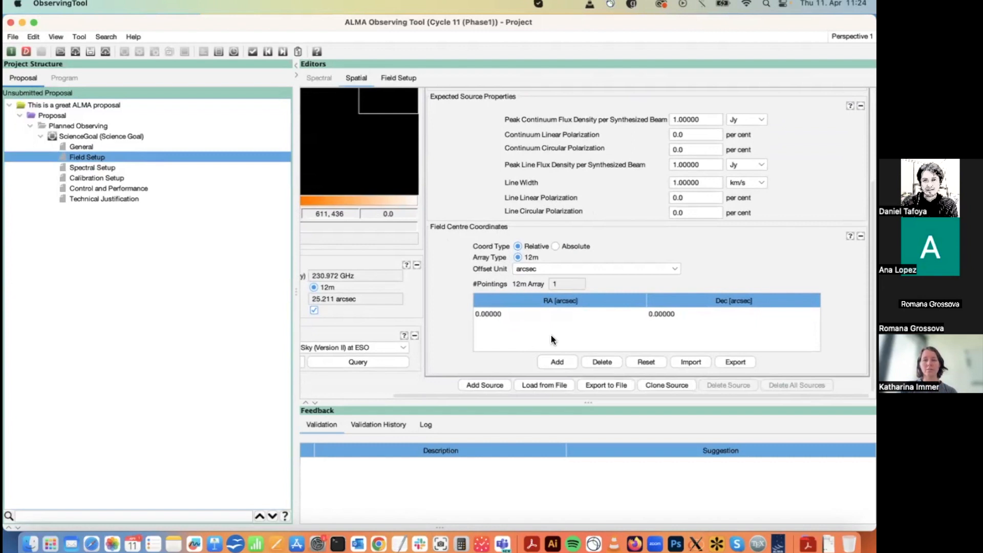
click(556, 361)
click(556, 360)
click(556, 361)
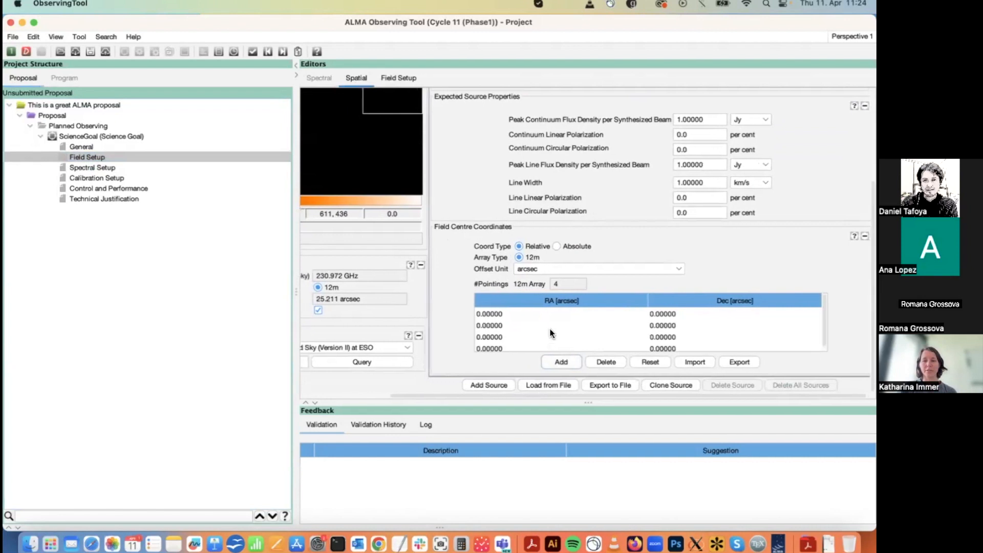
Step: Set the RA and Dec offsets to 10 arcsec each for the second pointing and 20 arcsec each for the third
double_click(499, 326)
text(10)
double_click(660, 325)
text(10)
key(Return)
double_click(571, 339)
text(20)
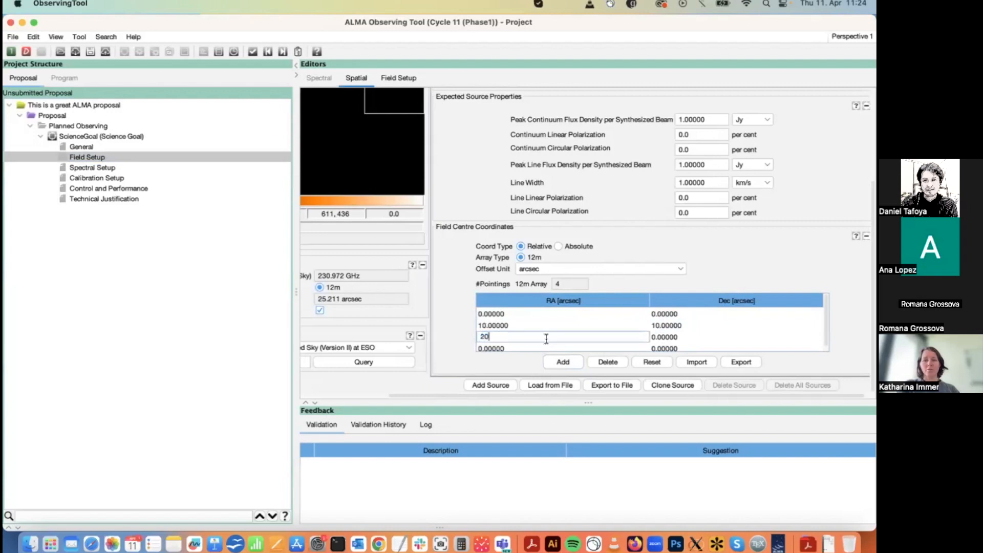
double_click(662, 338)
text(20)
key(Return)
Step: Set the fourth pointing's RA and Dec offsets to 30 arcsec each
double_click(518, 345)
text(30)
double_click(667, 343)
text(30)
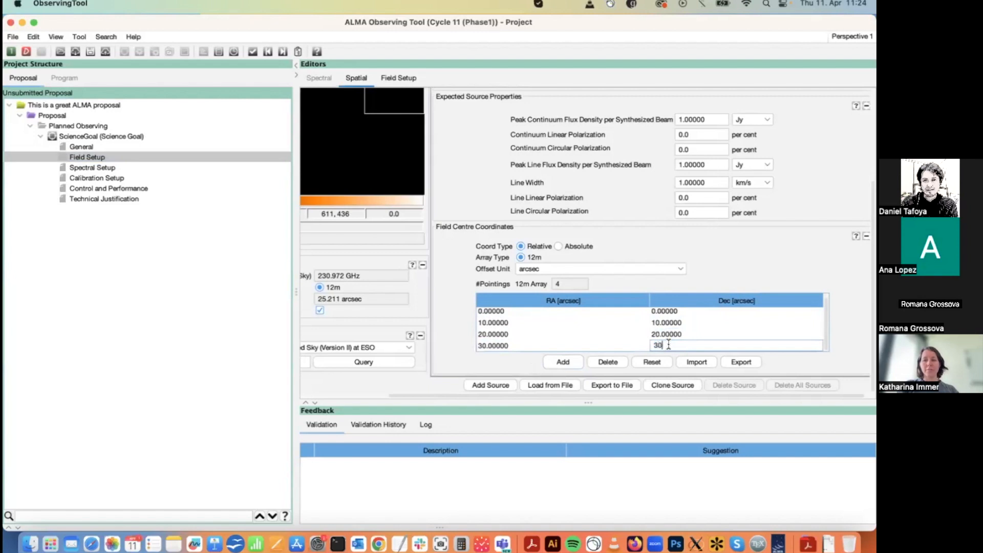
click(668, 333)
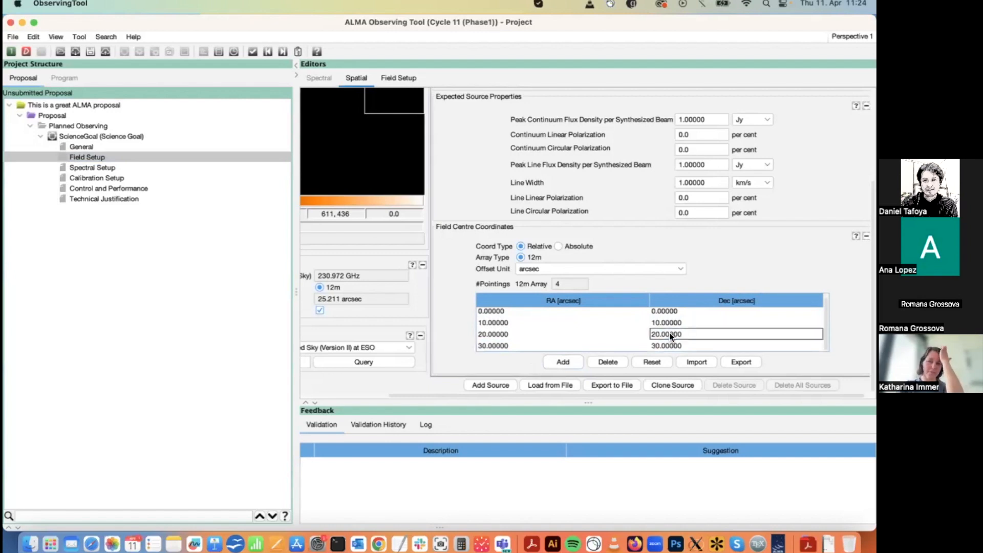
Step: View the pointings in Absolute coordinates and return the coordinate type to Relative
scroll(669, 333, left, 3)
scroll(669, 333, right, 2)
scroll(669, 332, right, 1)
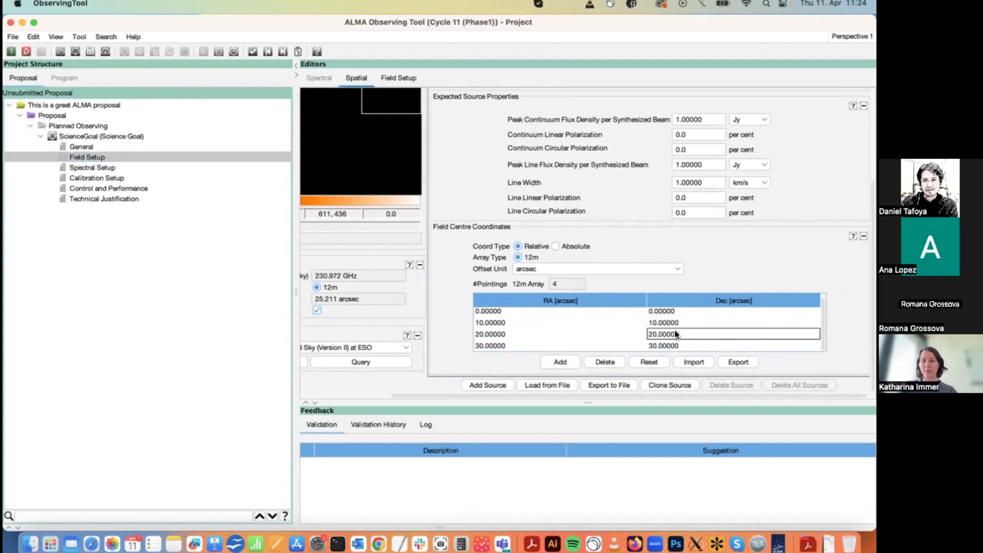
scroll(674, 330, up, 1)
scroll(674, 332, down, 1)
scroll(674, 332, right, 1)
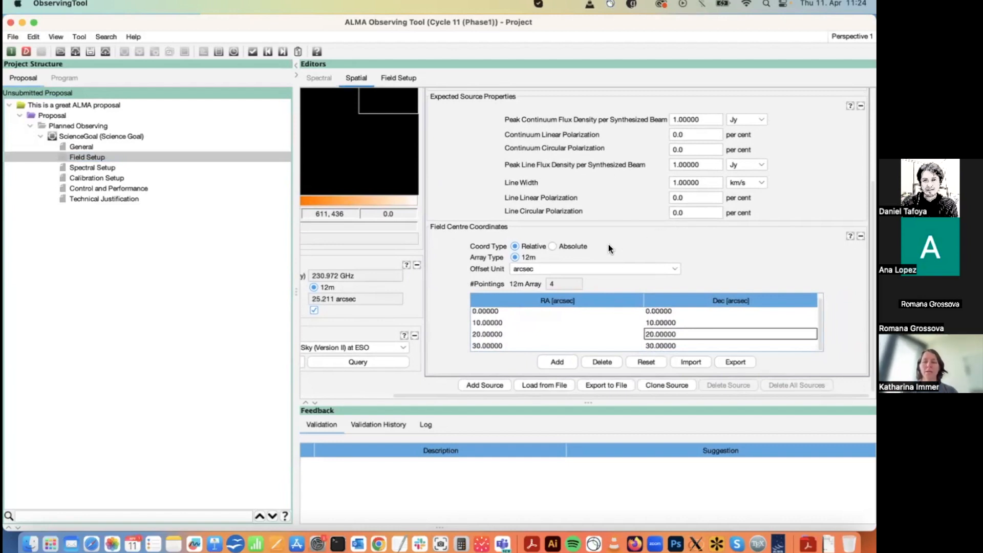
click(551, 246)
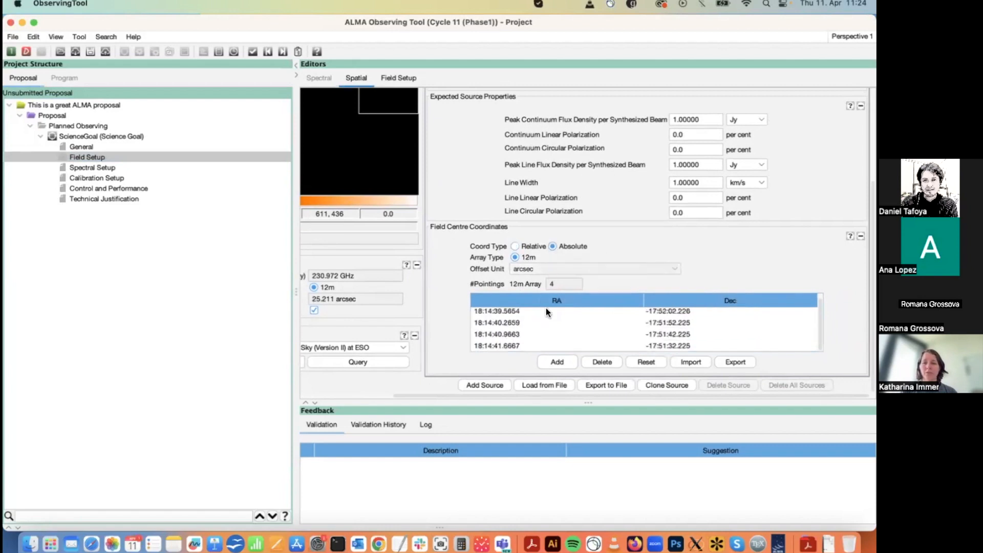
click(515, 246)
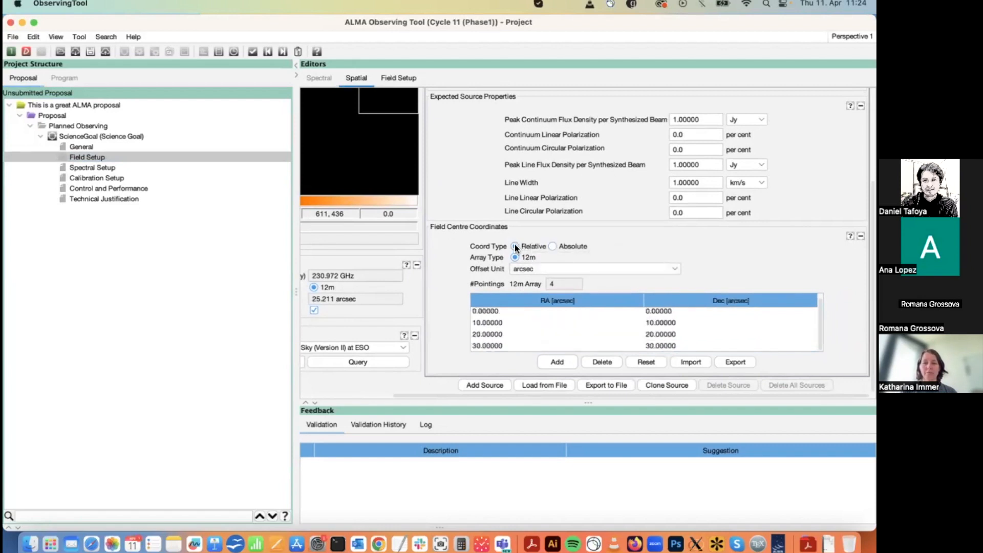
Step: Delete the pointing at zero offset, and call up the pointing pattern reset but decline it
click(517, 322)
click(599, 367)
click(480, 312)
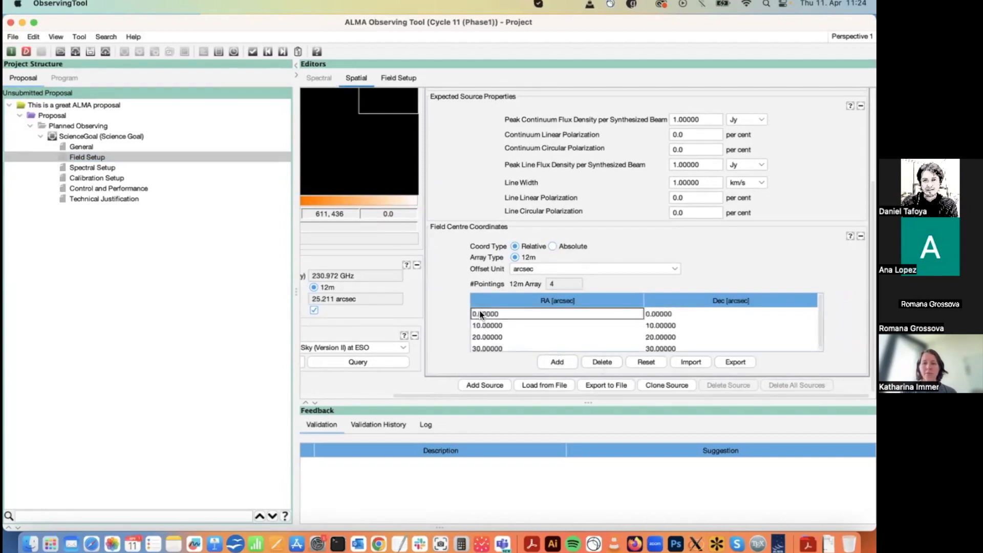
click(604, 362)
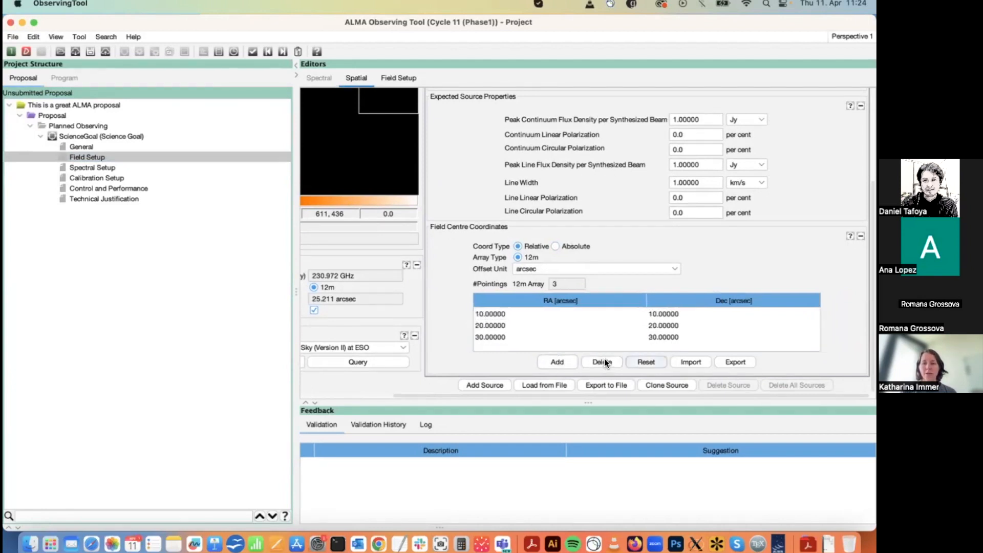
click(647, 362)
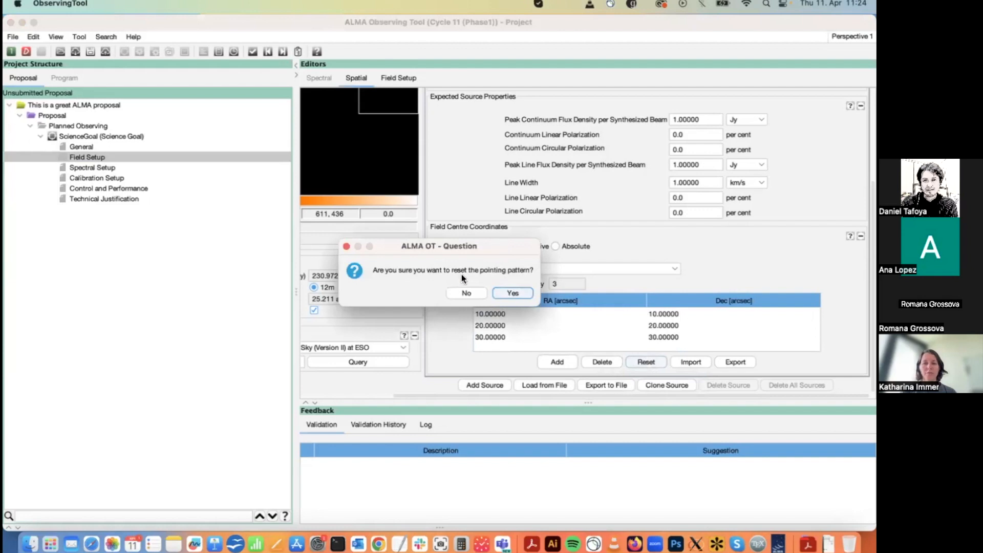
click(465, 294)
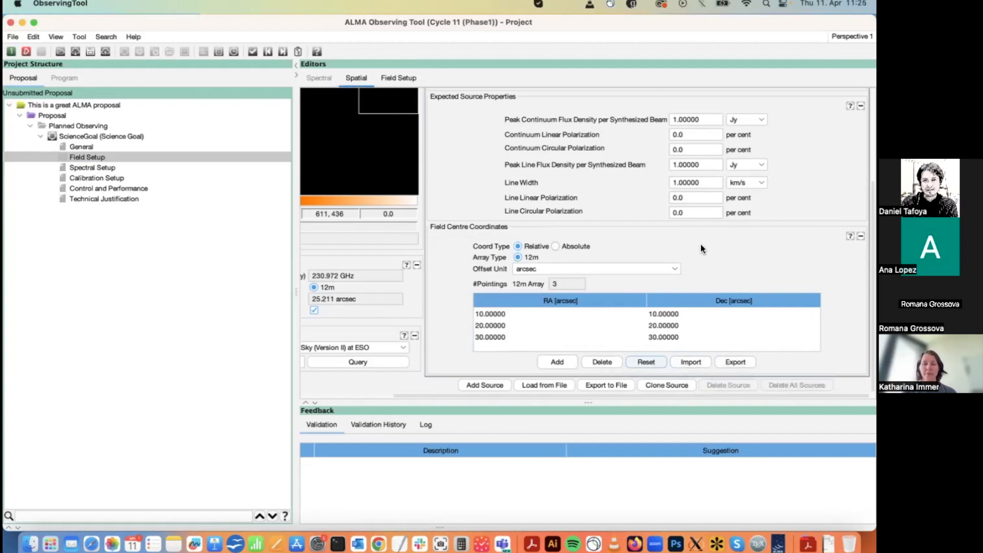
Step: Query a 10.0 arcmin sky image of W33A and check the image server choice, keeping Digitized Sky (Version II) at ESO
scroll(700, 243, left, 5)
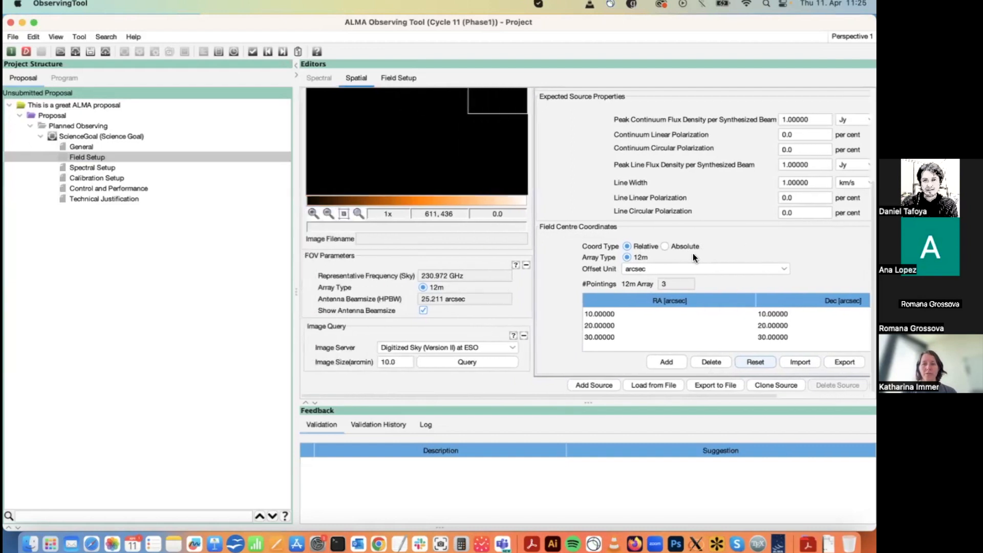
click(468, 361)
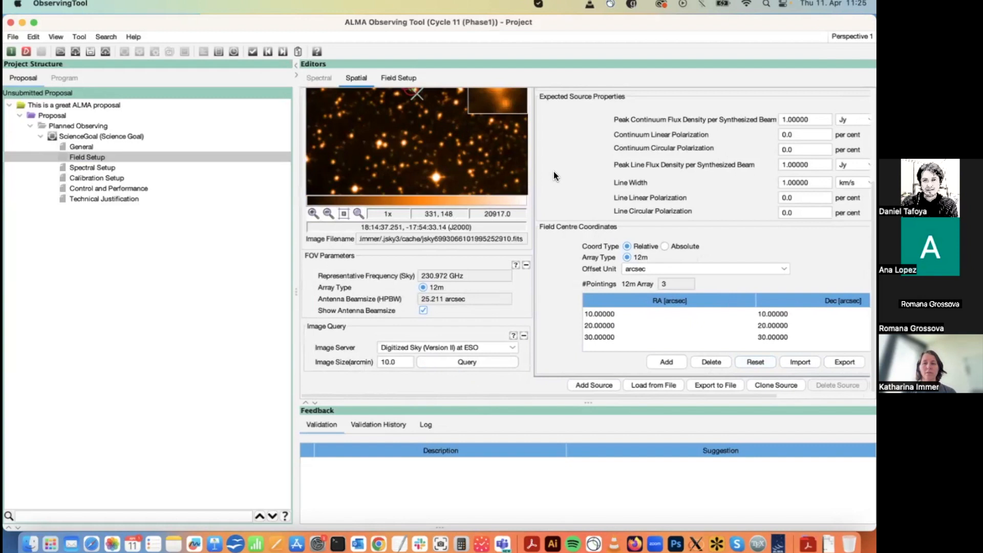
scroll(449, 187, up, 3)
scroll(449, 358, down, 3)
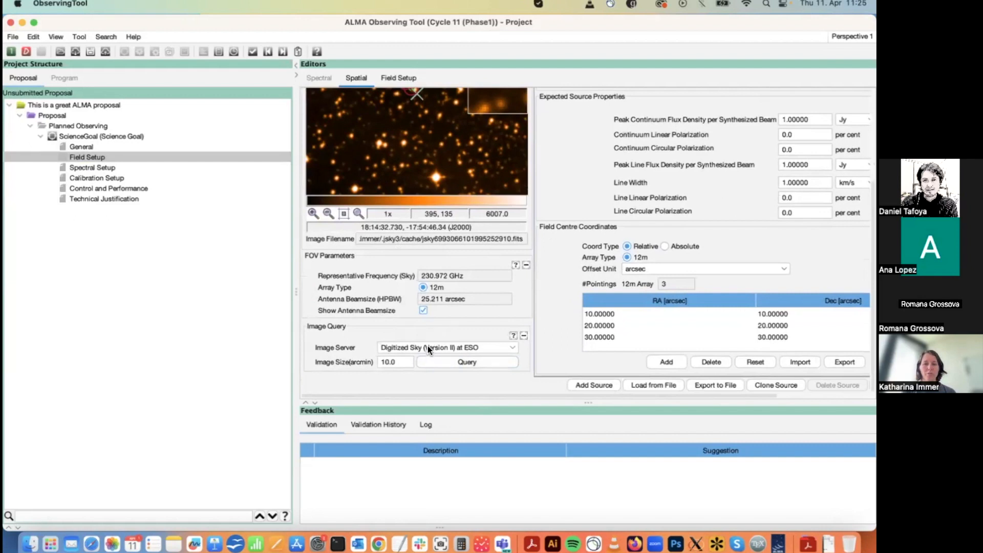
click(428, 347)
click(443, 331)
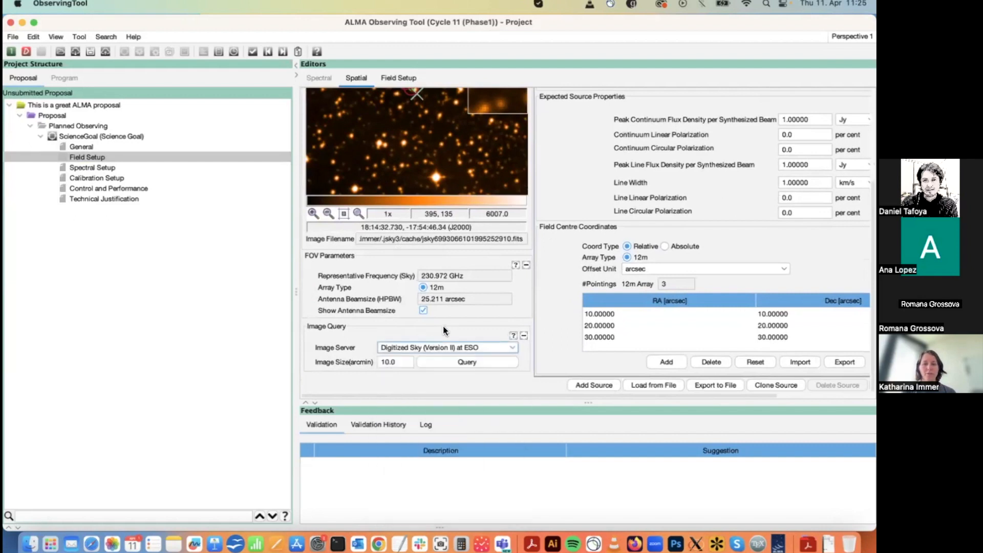
Step: Inspect the pointings on the sky image, toggling the antenna beamsize display off and back on
scroll(444, 330, up, 5)
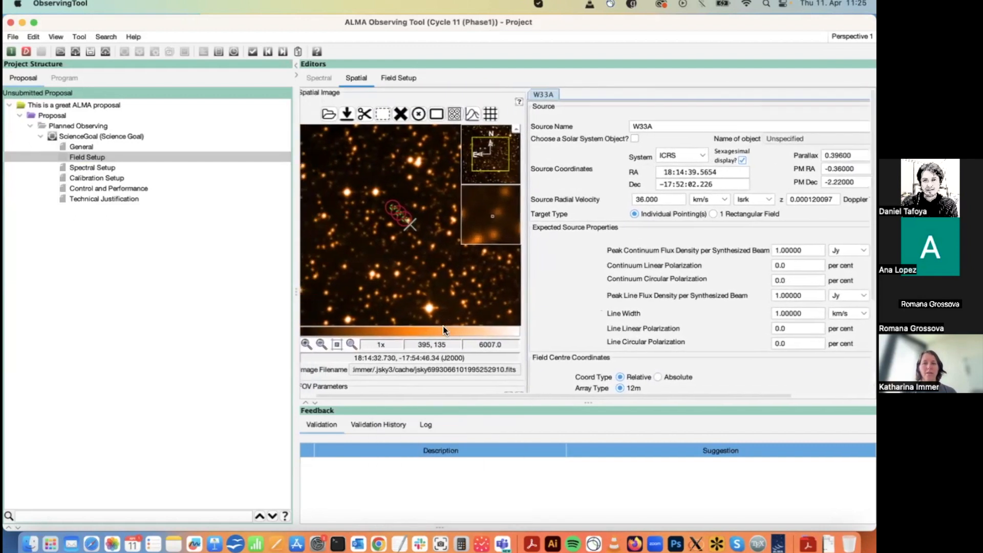
scroll(444, 326, down, 2)
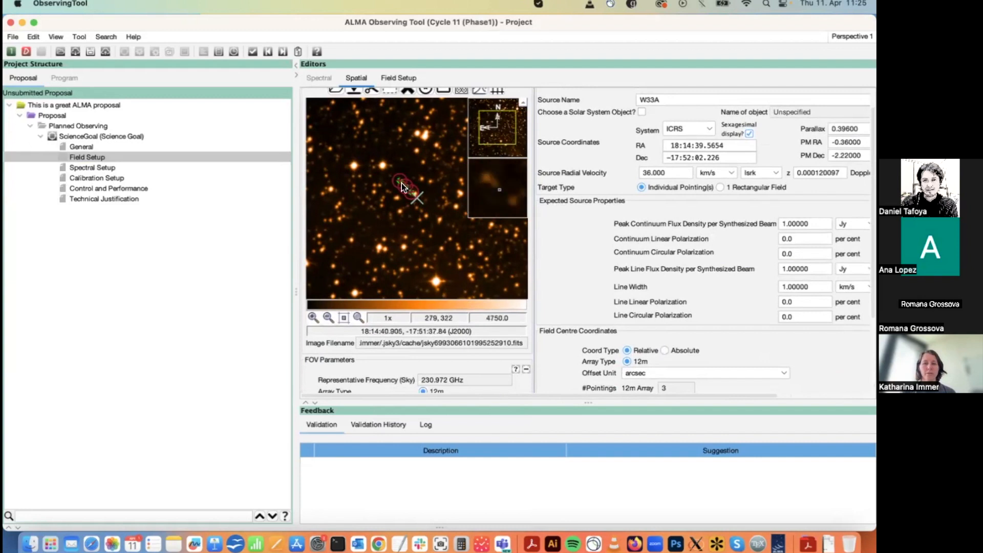
scroll(452, 365, down, 2)
scroll(450, 361, up, 1)
scroll(451, 362, down, 1)
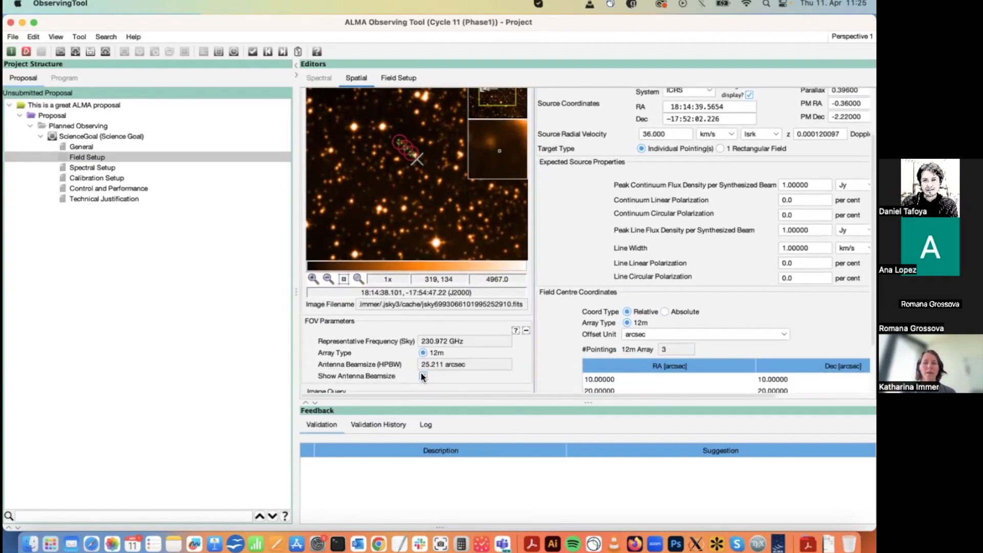
click(423, 377)
click(423, 376)
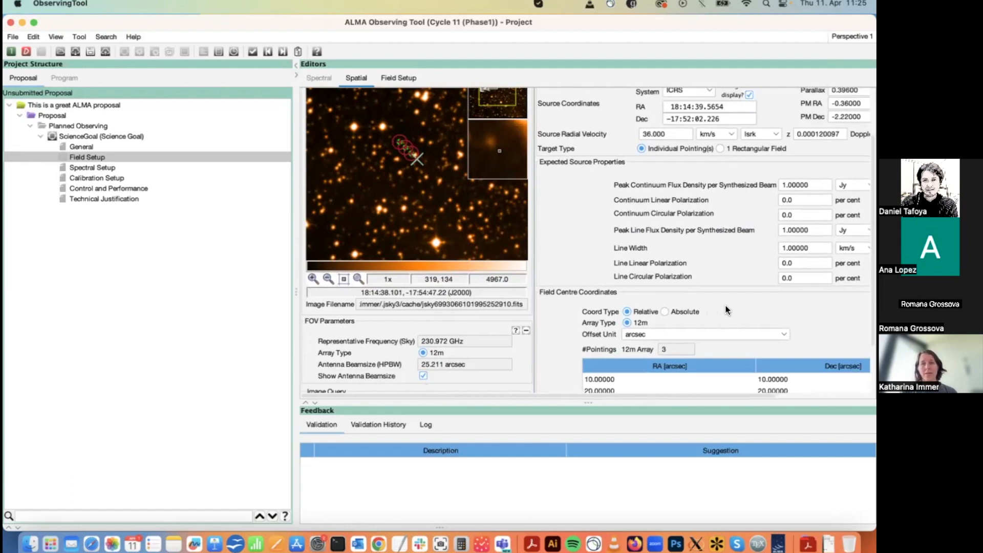
scroll(727, 310, up, 3)
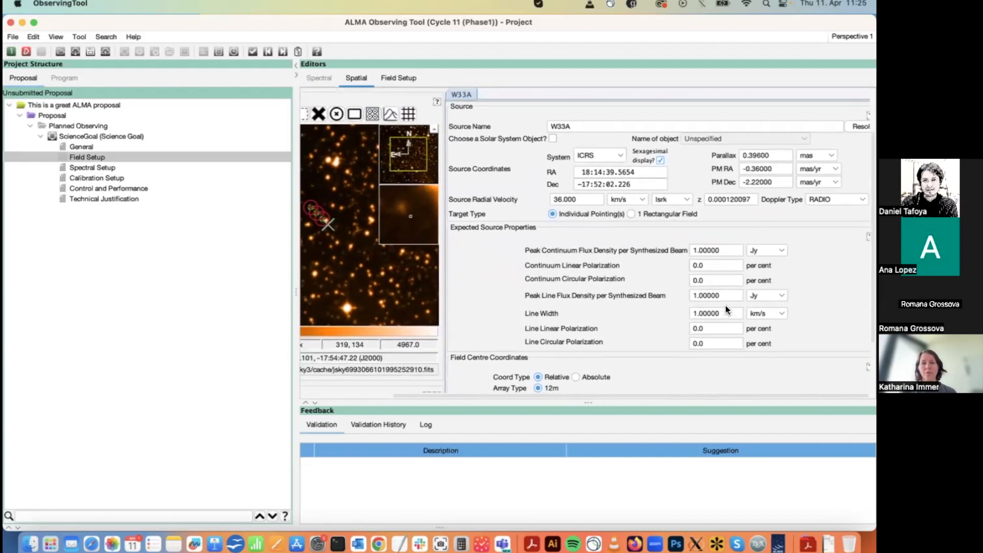
scroll(727, 309, up, 2)
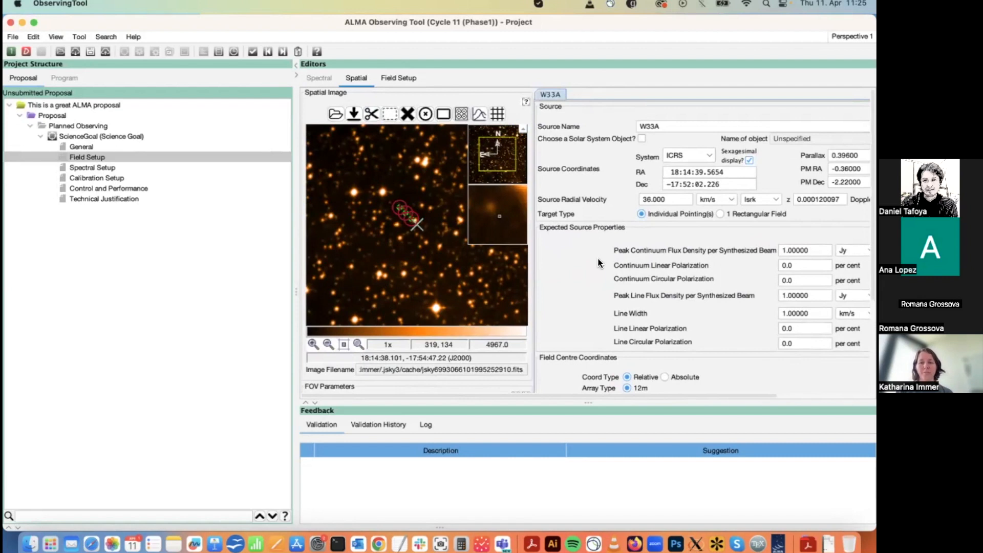
Step: Add a new source to the field setup and look through its empty form
scroll(567, 290, down, 5)
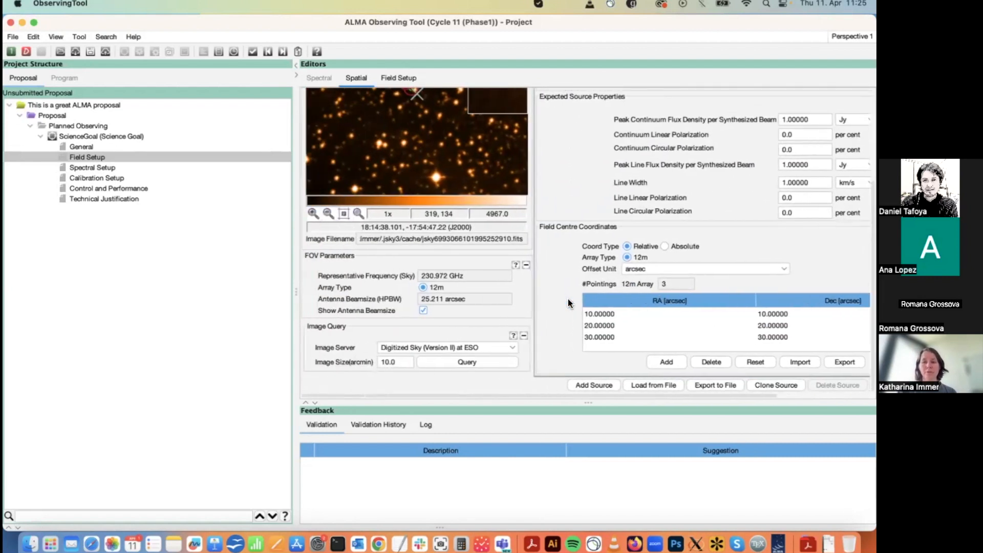
click(588, 385)
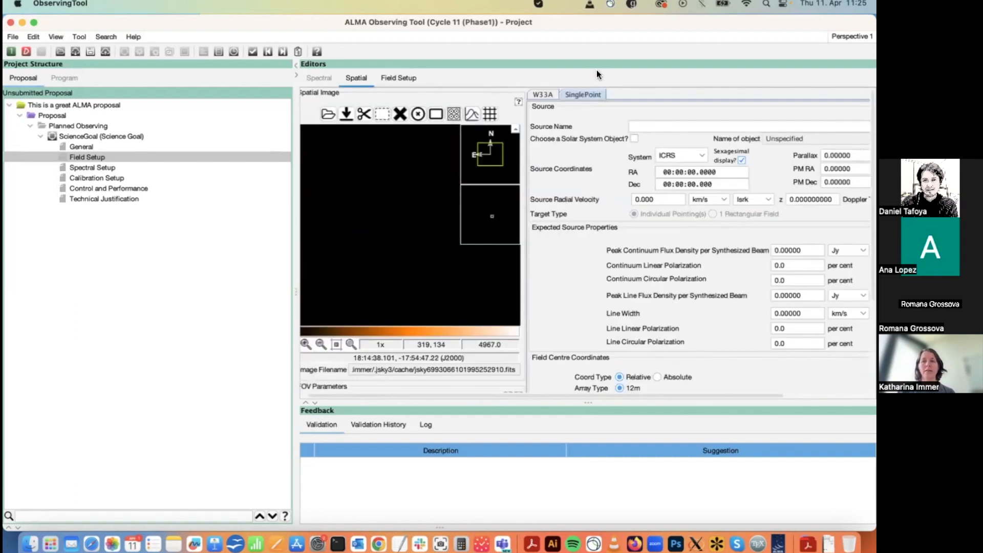
scroll(550, 308, right, 5)
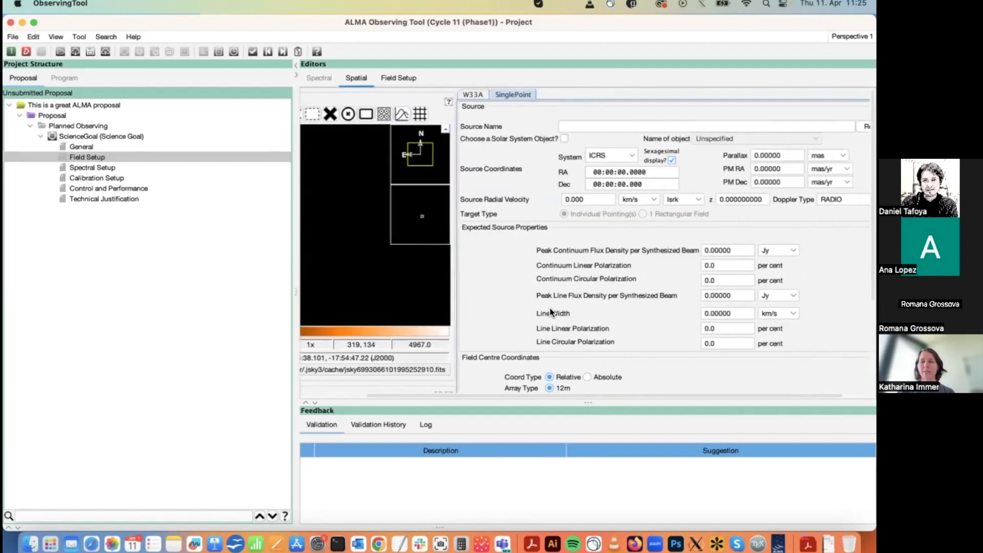
scroll(614, 169, down, 3)
scroll(563, 138, up, 3)
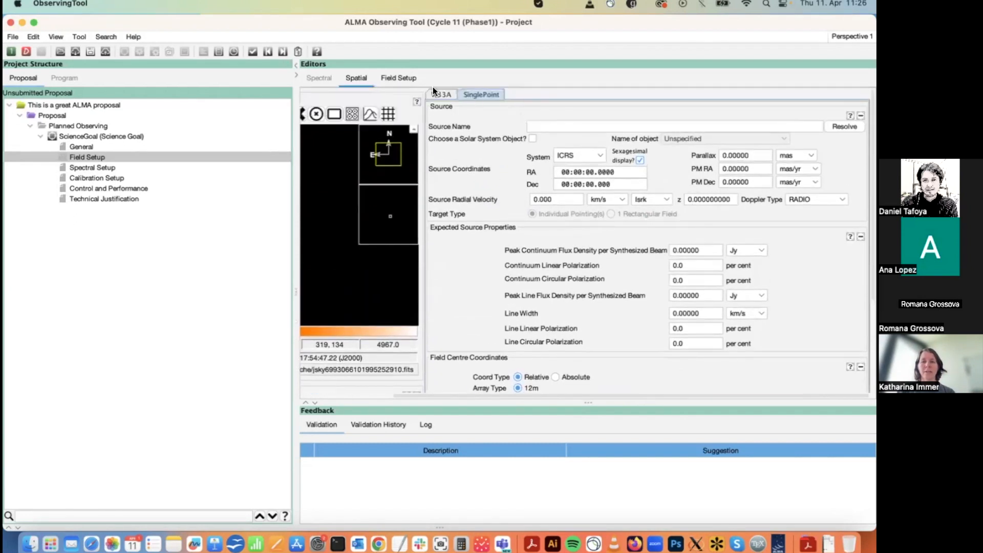
scroll(501, 279, down, 5)
scroll(516, 236, up, 5)
Step: Clone the W33A source in the field setup
click(444, 93)
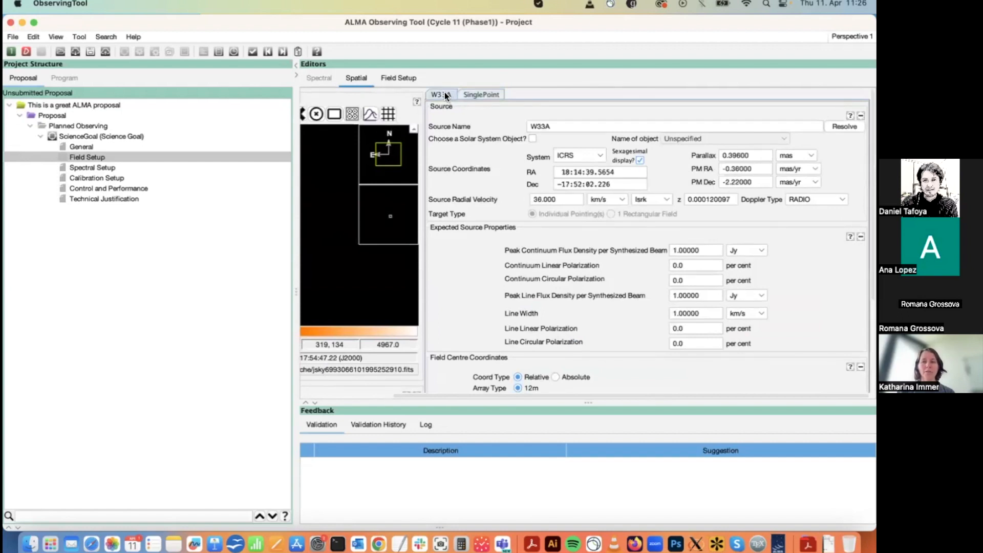
scroll(443, 232, down, 5)
click(654, 384)
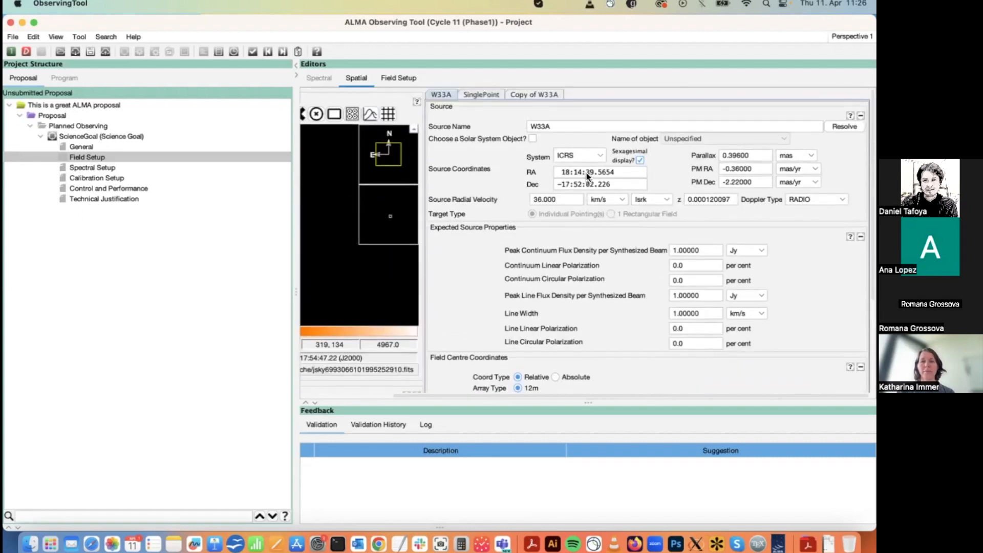
Step: Rename the cloned source as W33A-1, keeping its coordinates
click(520, 92)
drag(530, 126, 557, 125)
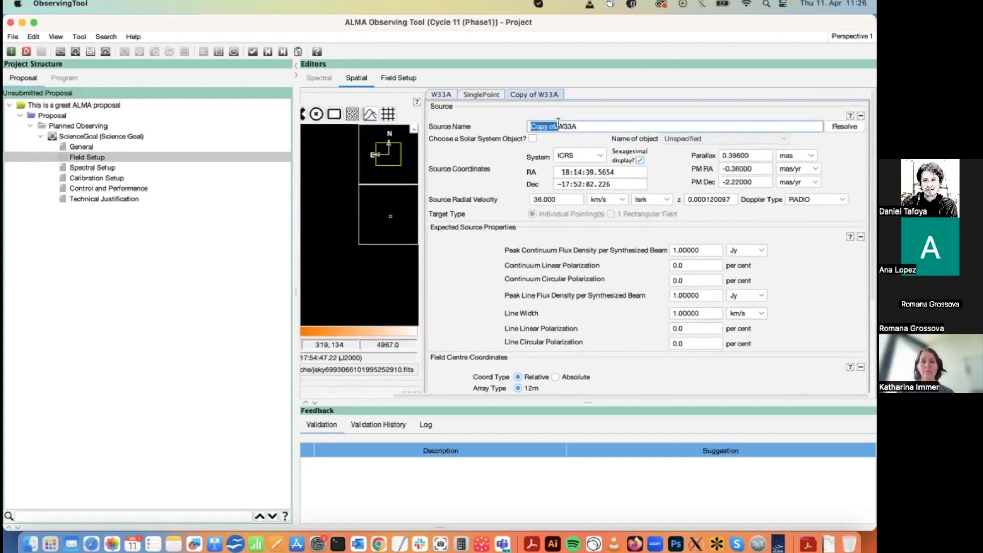
key(BackSpace)
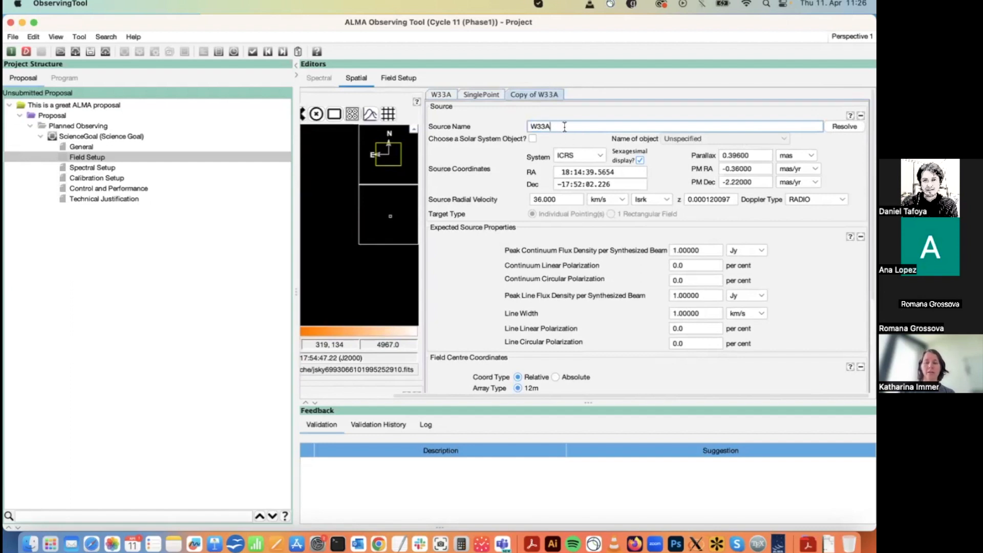
text(-1)
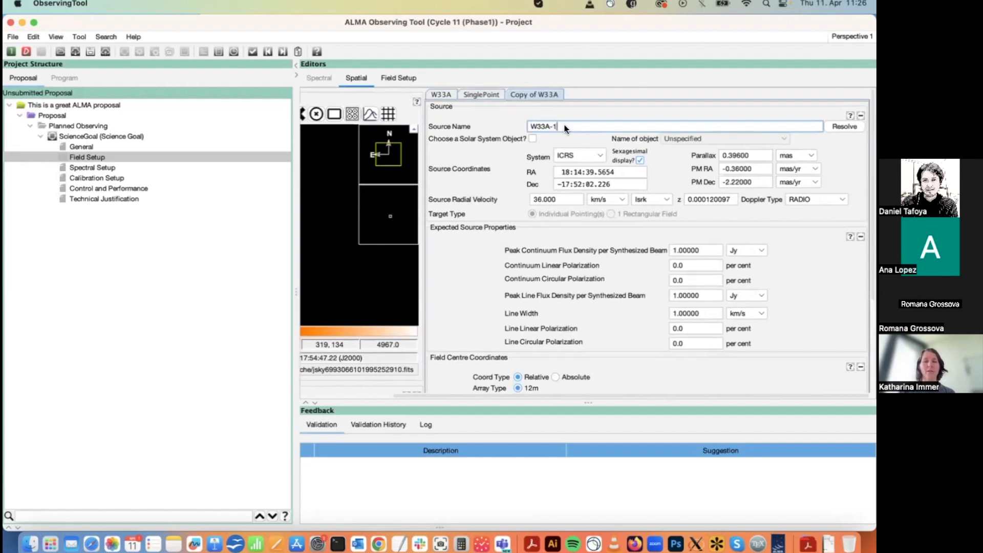
click(619, 171)
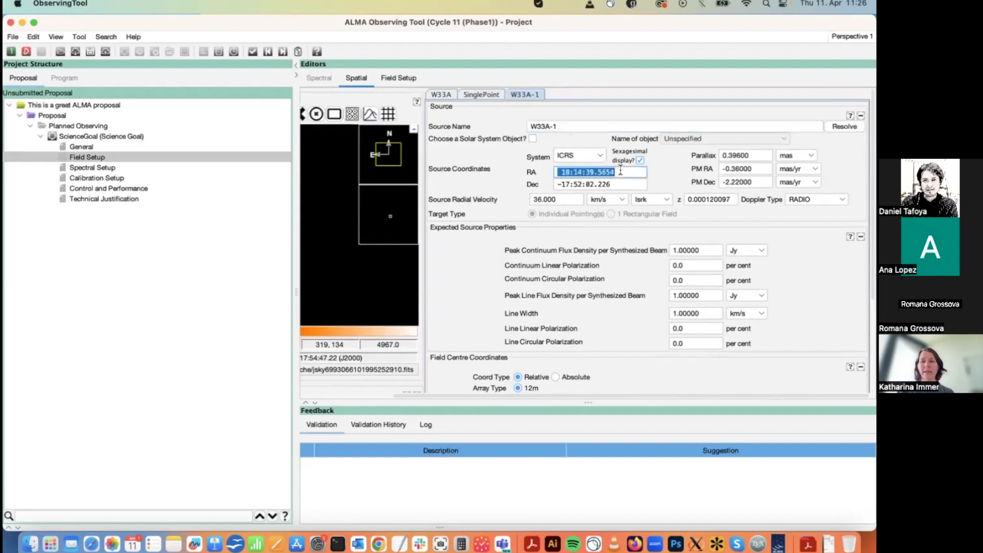
click(594, 126)
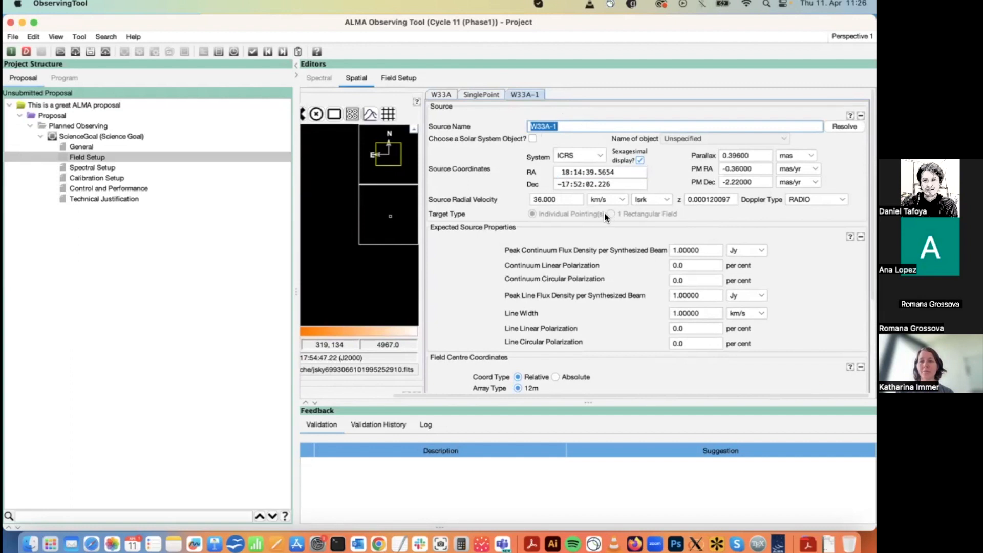
Step: Set the third pointing of W33A-1 to RA and Dec offsets of 60 arcsec each
scroll(697, 313, down, 5)
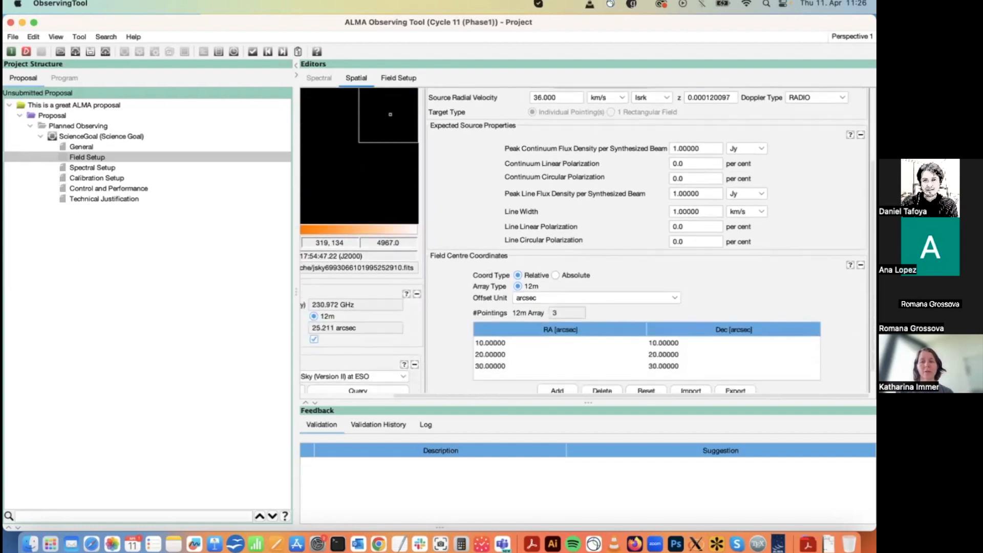
scroll(772, 287, down, 2)
click(522, 338)
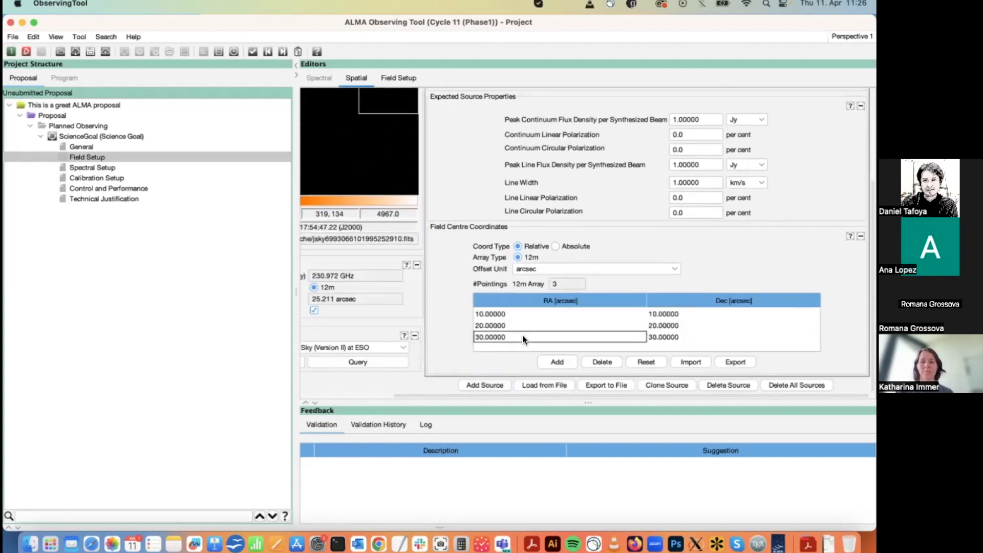
double_click(490, 338)
text(60)
click(660, 338)
double_click(661, 337)
text(60)
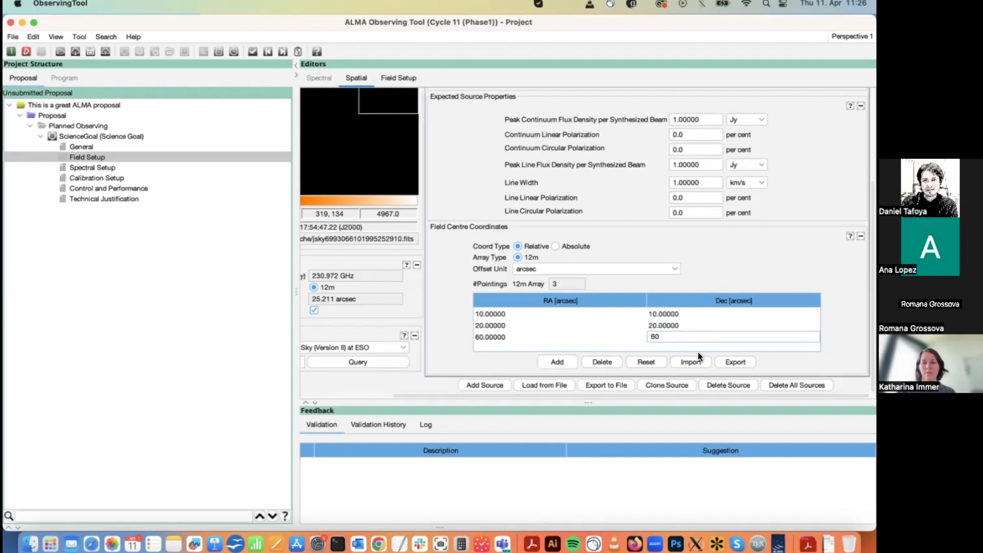
click(707, 328)
Step: Delete the W33A-1 pointings at the 10 and 20 arcsec offsets
click(505, 313)
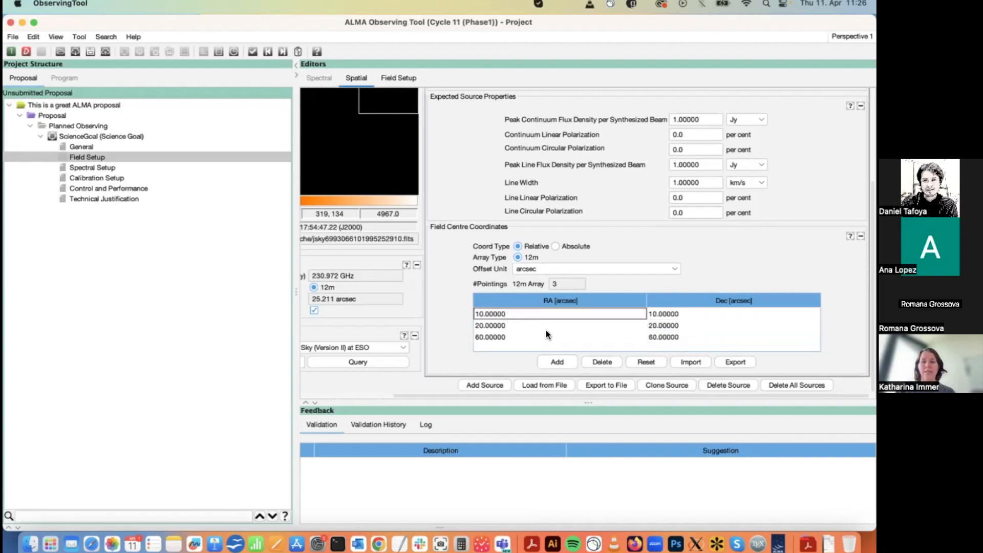
click(605, 361)
click(493, 312)
click(609, 362)
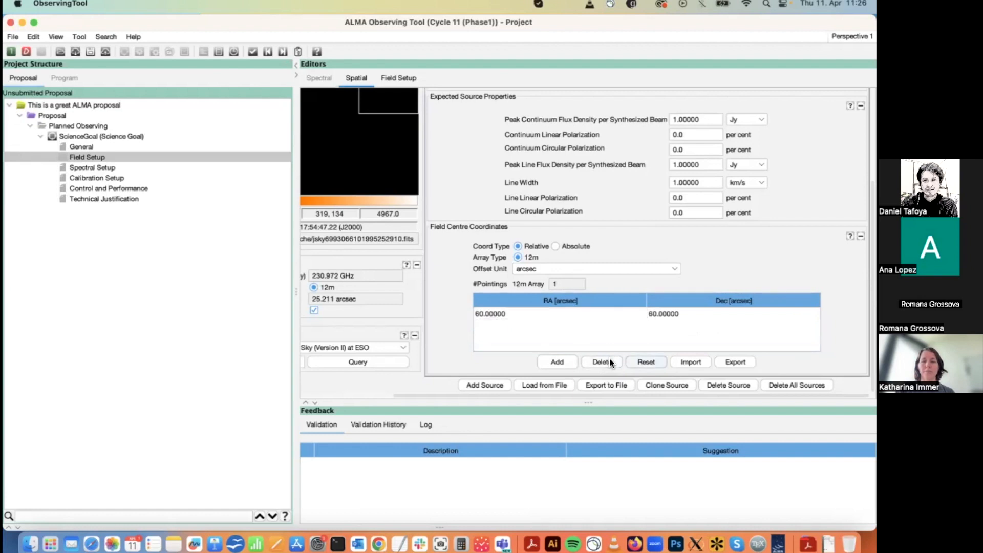
Step: Delete the sources W33A-1 and SinglePoint from the field setup
scroll(648, 241, up, 5)
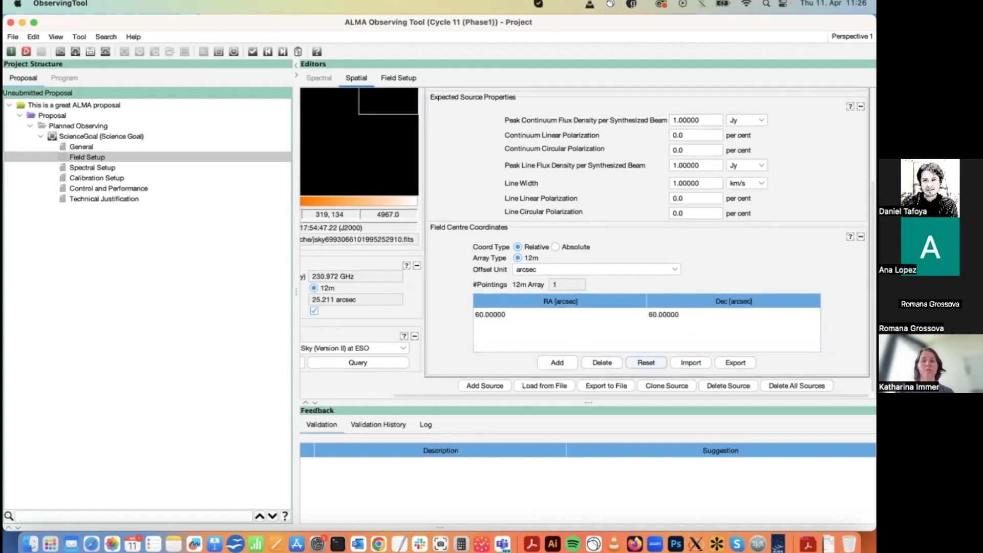
scroll(647, 241, left, 1)
scroll(647, 241, right, 1)
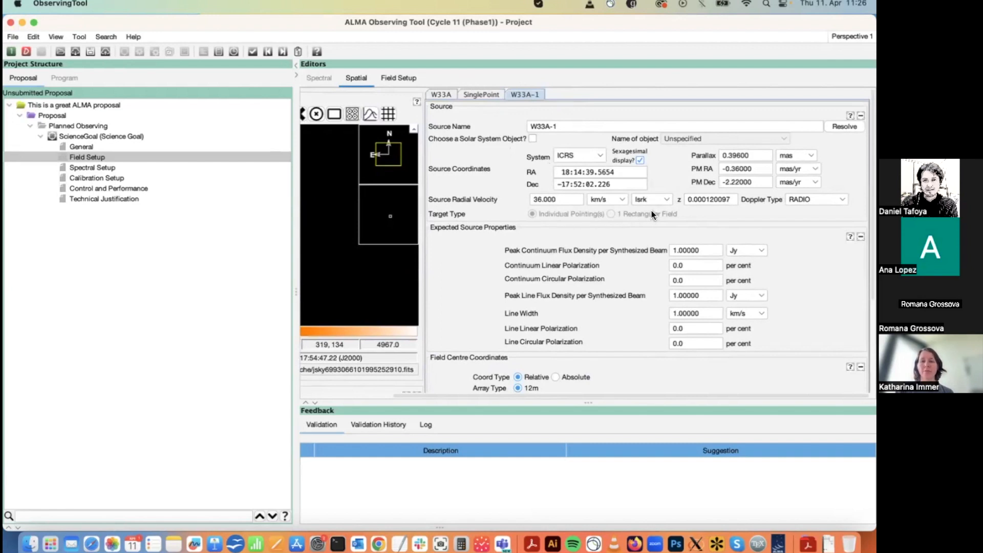
scroll(473, 308, down, 5)
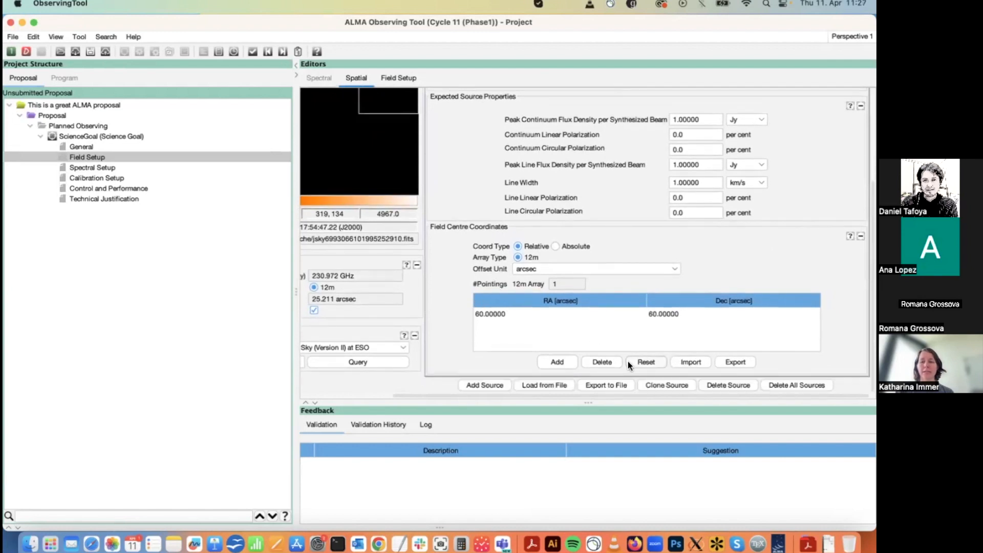
click(713, 380)
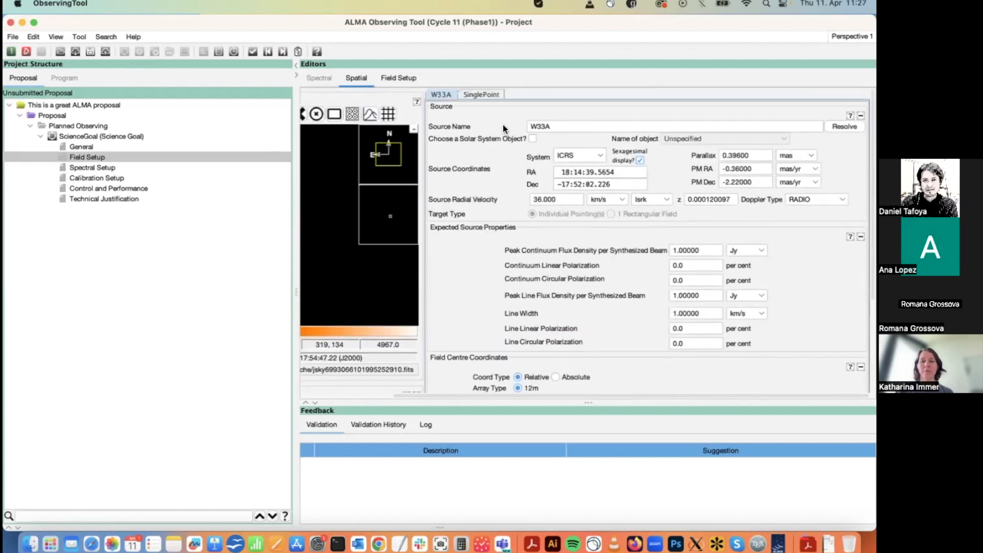
click(489, 94)
scroll(623, 341, down, 5)
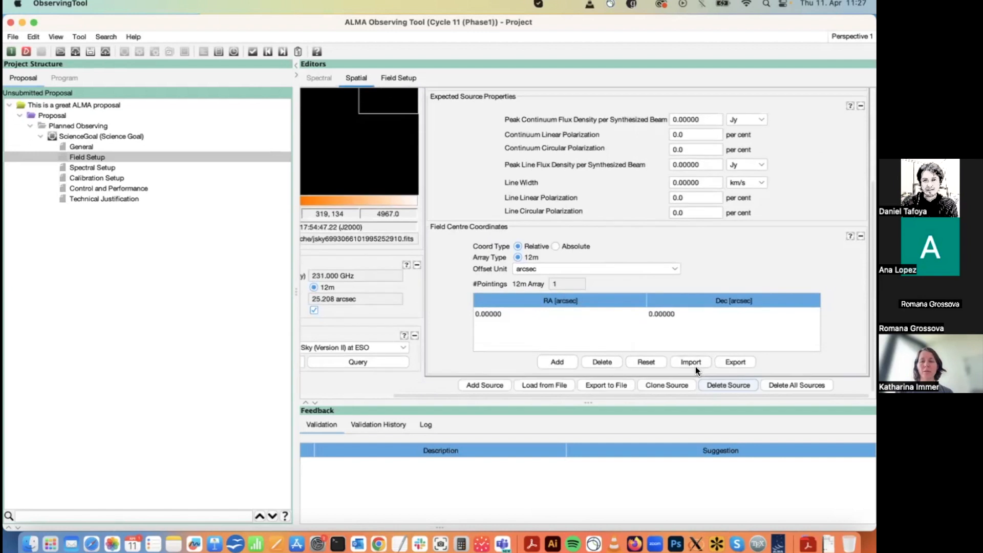
click(719, 383)
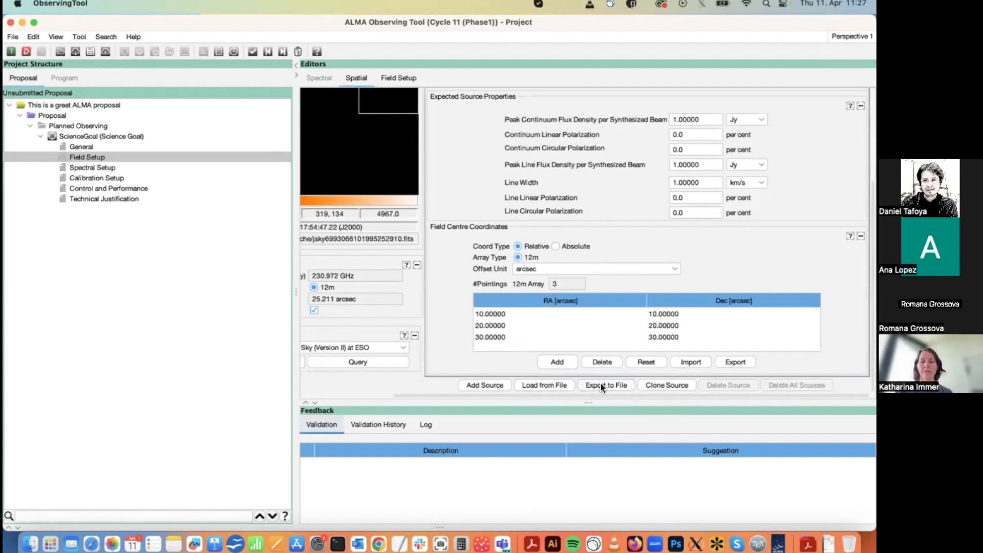
Step: Change the target type of source W33A to 1 Rectangular Field
scroll(621, 226, up, 5)
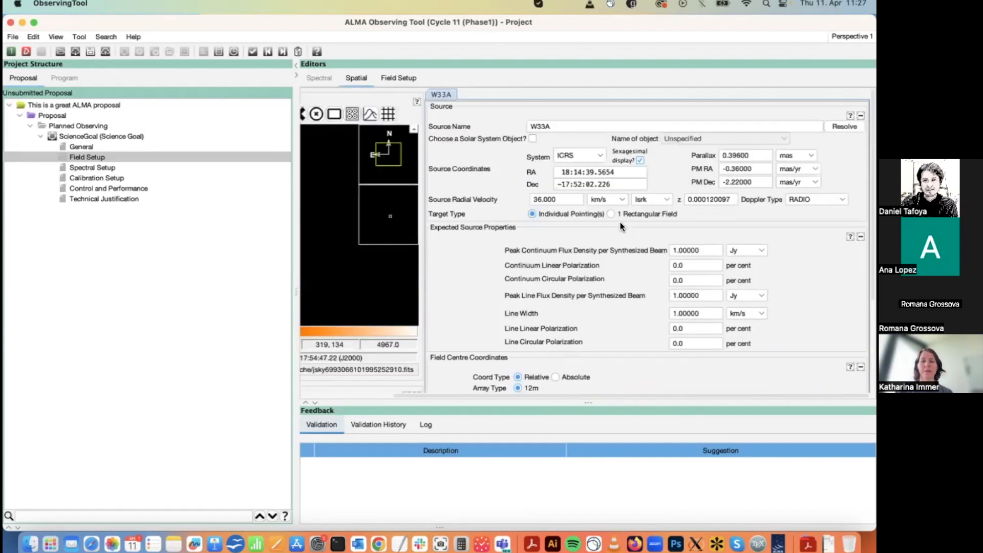
scroll(619, 223, down, 5)
scroll(620, 223, up, 5)
click(611, 214)
scroll(624, 289, down, 3)
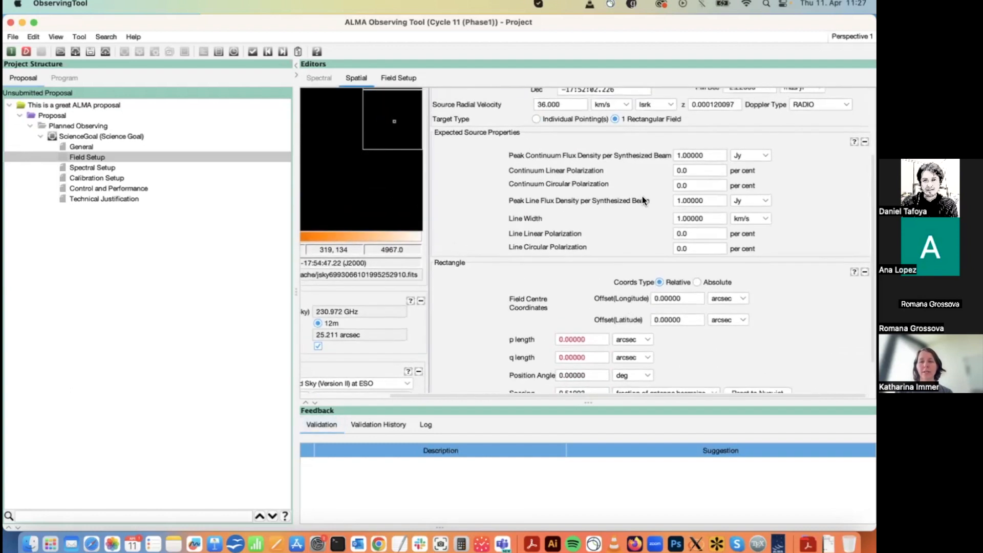
Step: Keep the rectangle's coordinates relative and set its p length to 120 arcsec and q length to 100 arcsec
scroll(655, 223, down, 2)
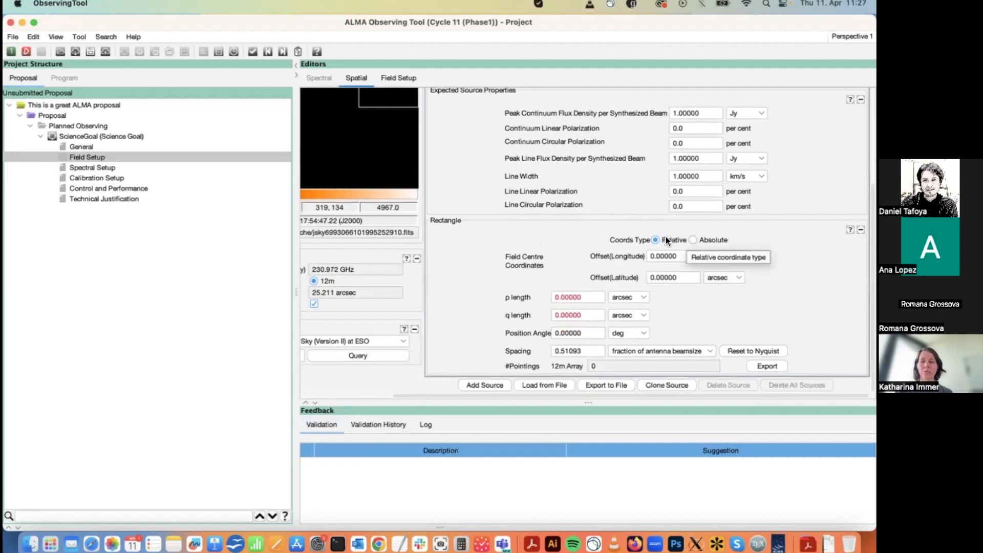
click(694, 240)
click(671, 240)
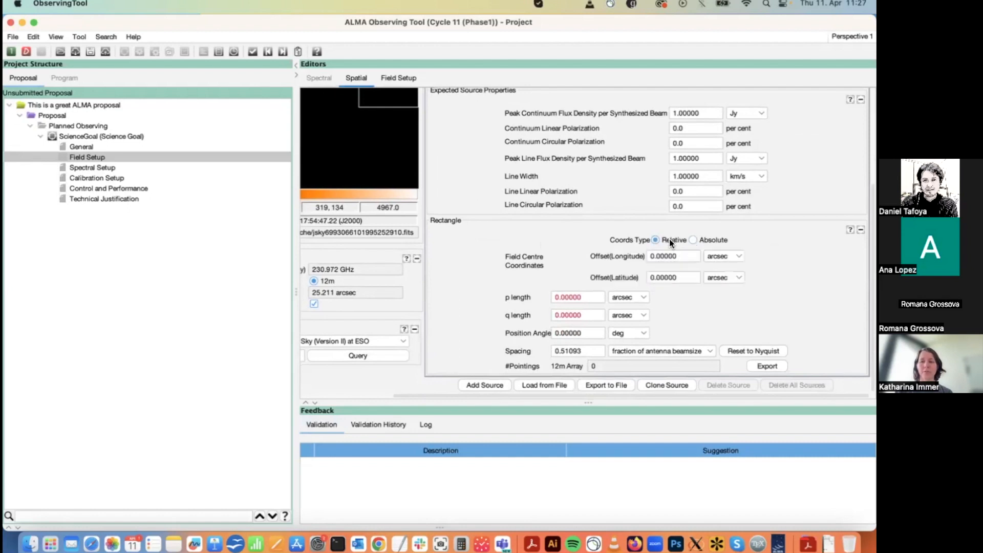
click(592, 295)
text(120)
click(586, 316)
text(100)
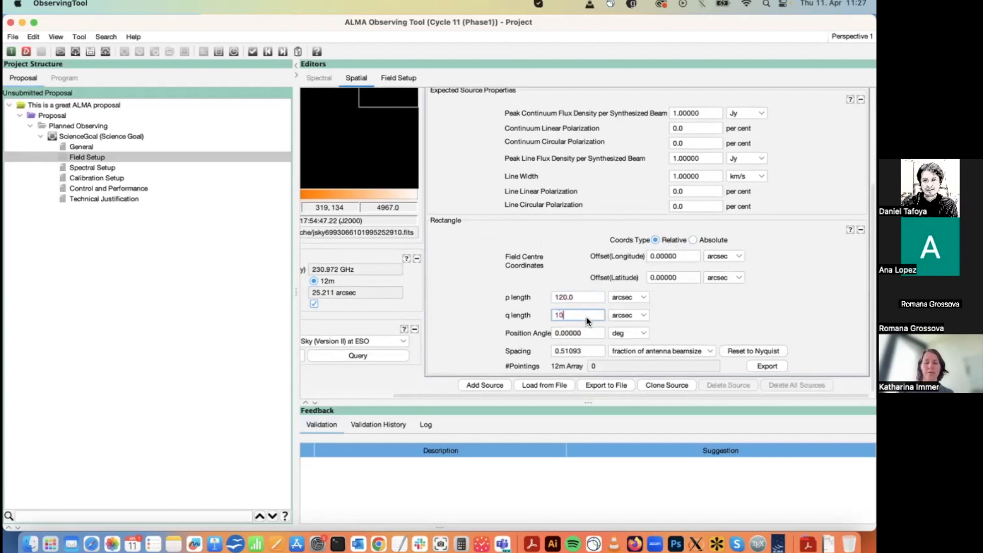
click(590, 331)
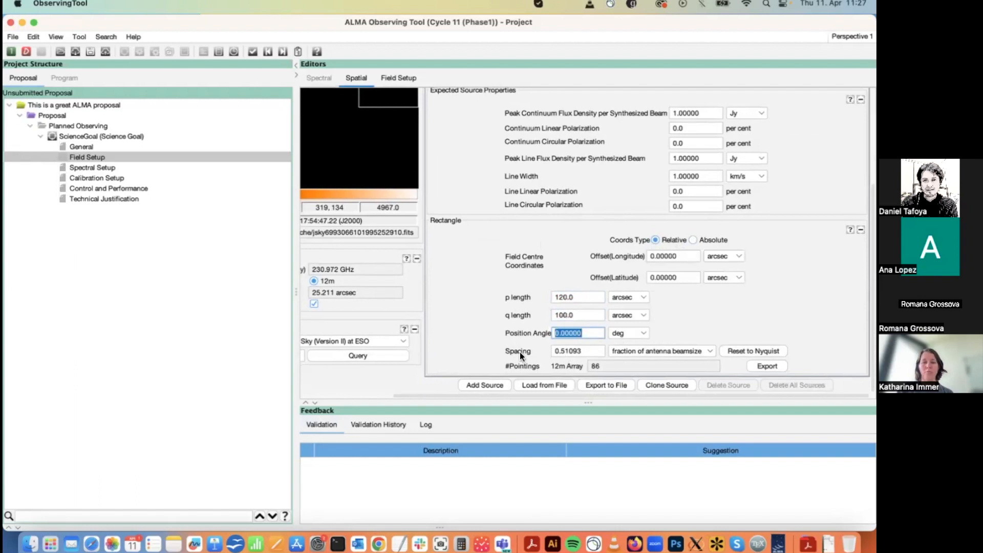
Step: Examine the rectangular field's outline on the sky image together with its antenna beamsize settings
scroll(445, 326, left, 3)
click(453, 364)
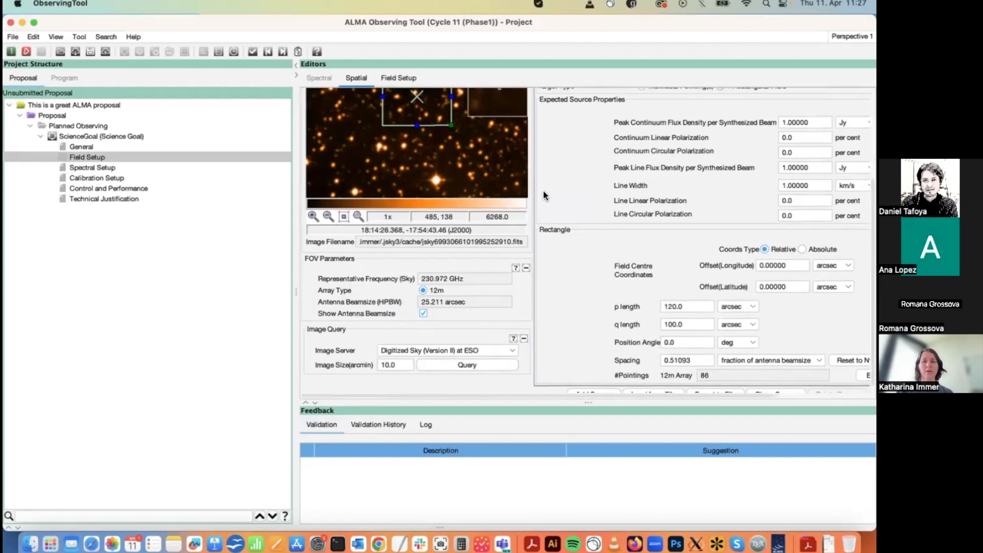
scroll(543, 195, up, 3)
scroll(543, 195, up, 3)
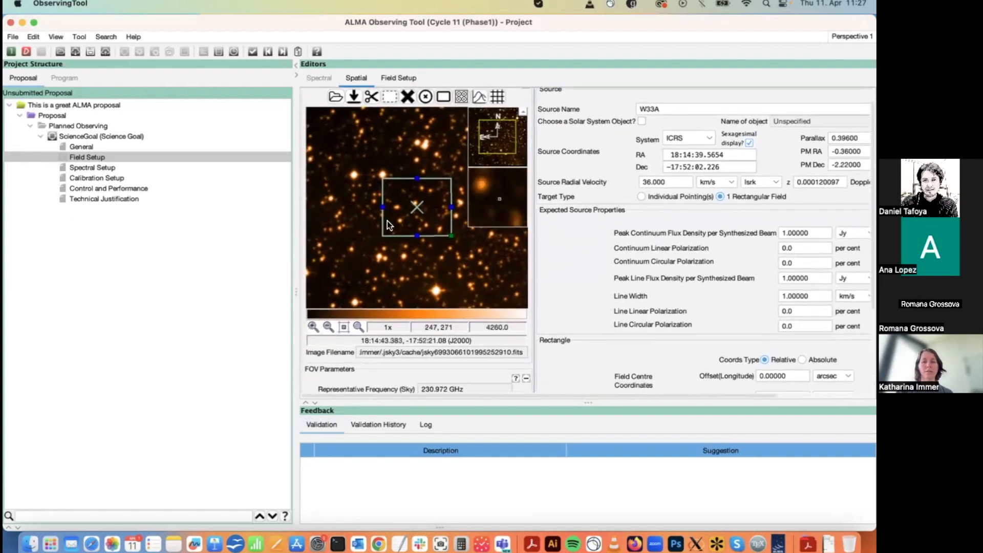
scroll(462, 370, down, 3)
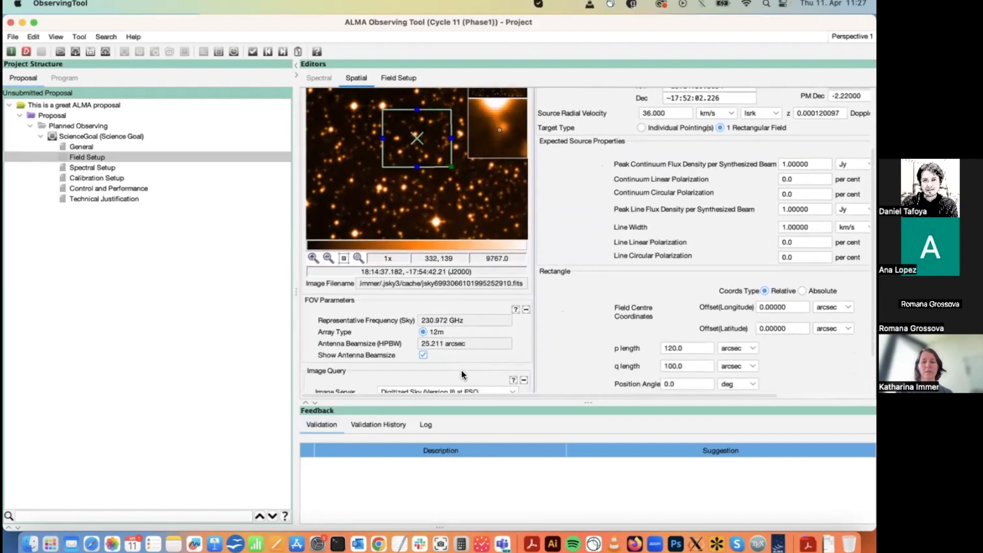
click(423, 356)
scroll(604, 364, down, 2)
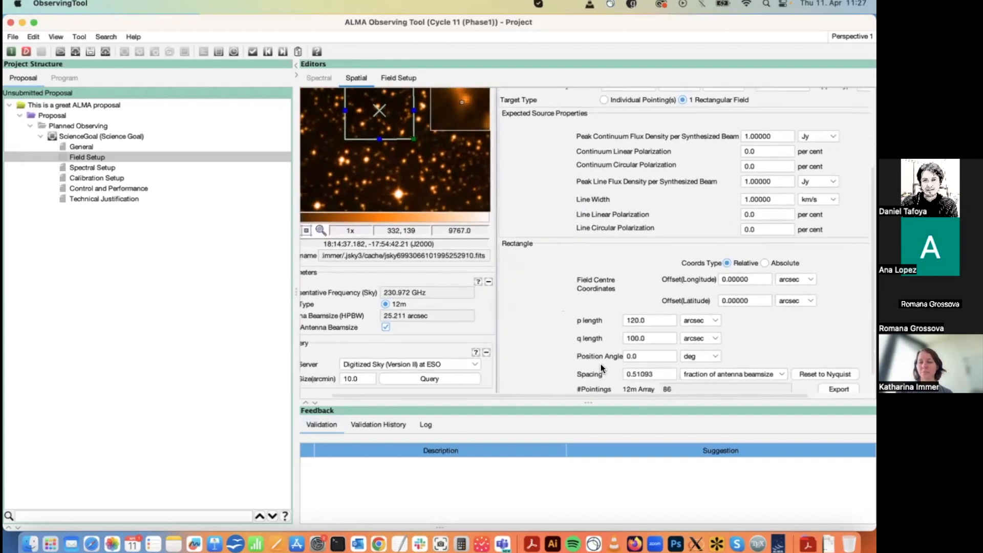
Step: Set the rectangle's position angle to 45 deg and check its orientation on the sky image
triple_click(666, 334)
text(45.0)
key(Tab)
scroll(496, 265, up, 4)
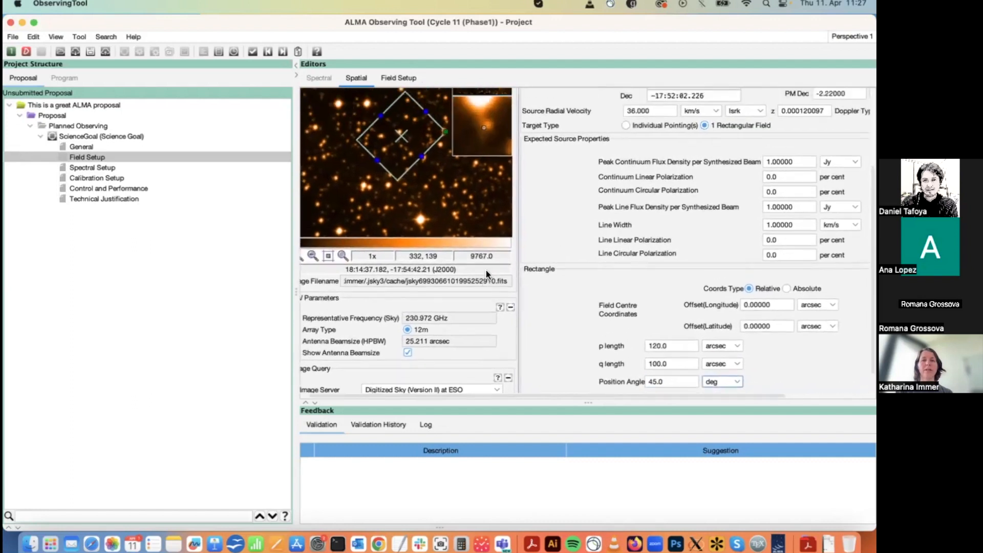
scroll(553, 346, down, 3)
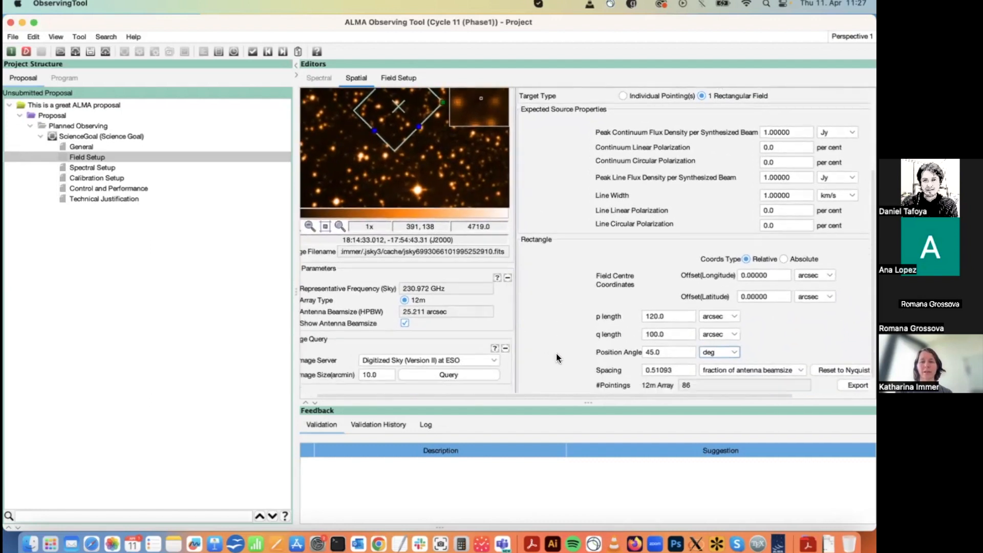
scroll(558, 357, down, 1)
scroll(558, 357, right, 3)
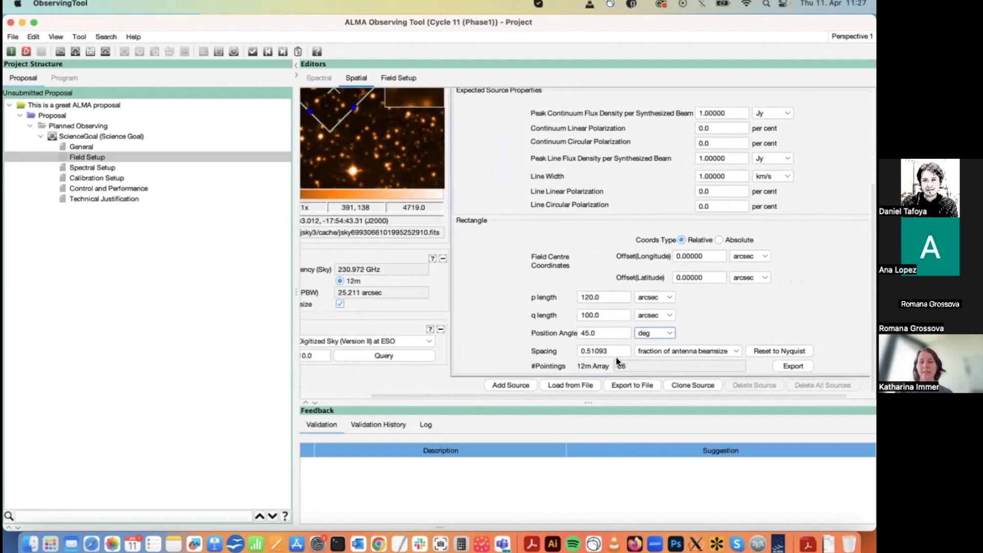
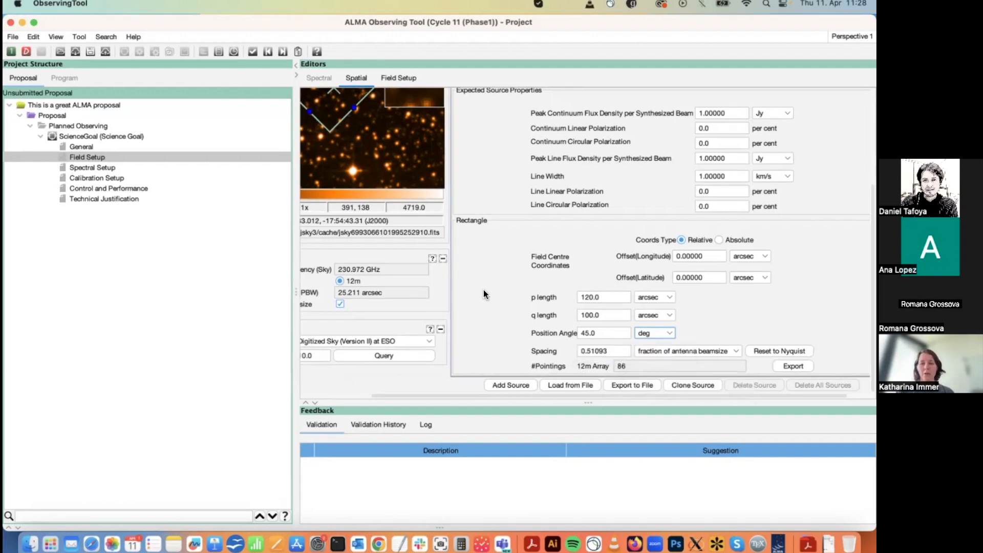
Step: Switch the target type of source W33A back to Individual Pointing(s)
scroll(483, 290, up, 2)
scroll(483, 289, up, 10)
scroll(483, 290, left, 6)
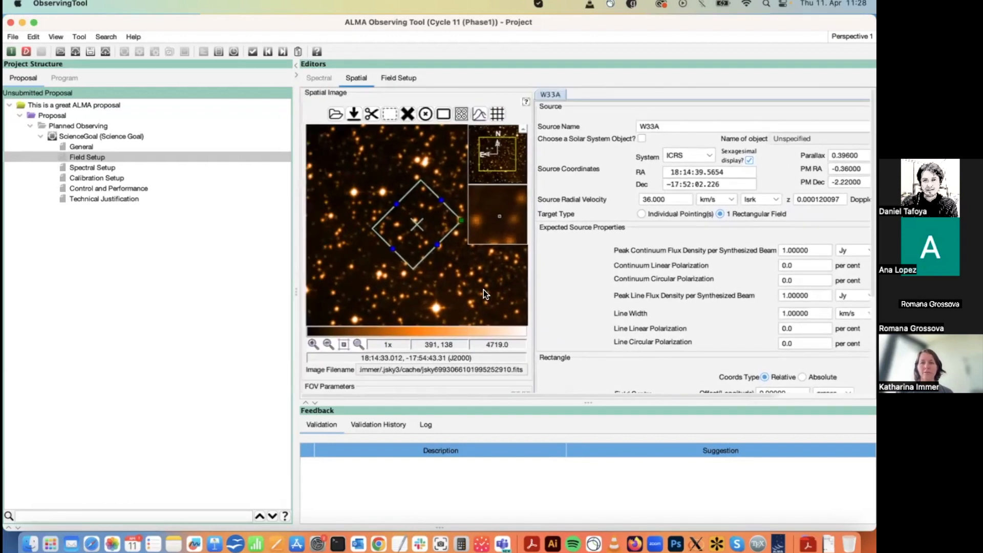
click(650, 214)
scroll(569, 323, down, 5)
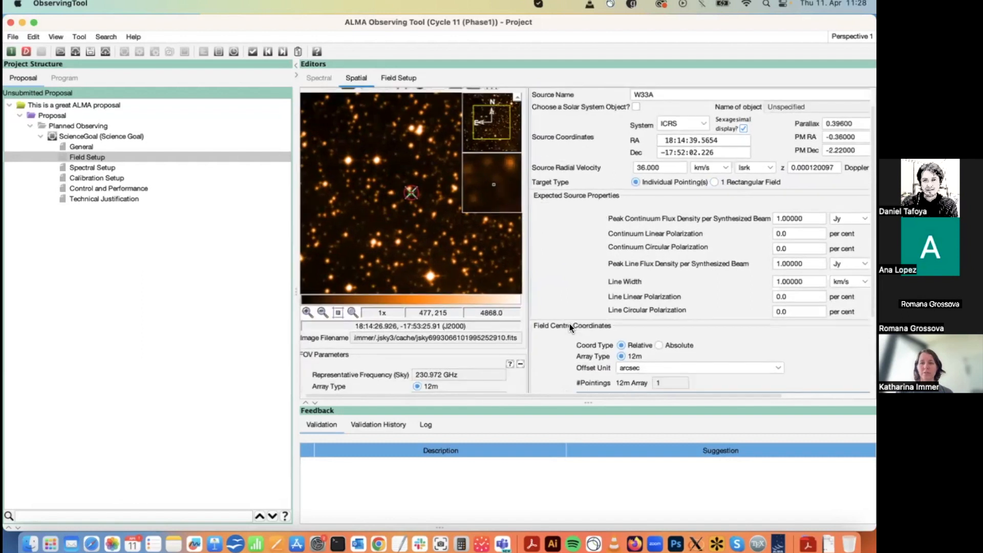
scroll(571, 267, up, 10)
scroll(571, 267, left, 2)
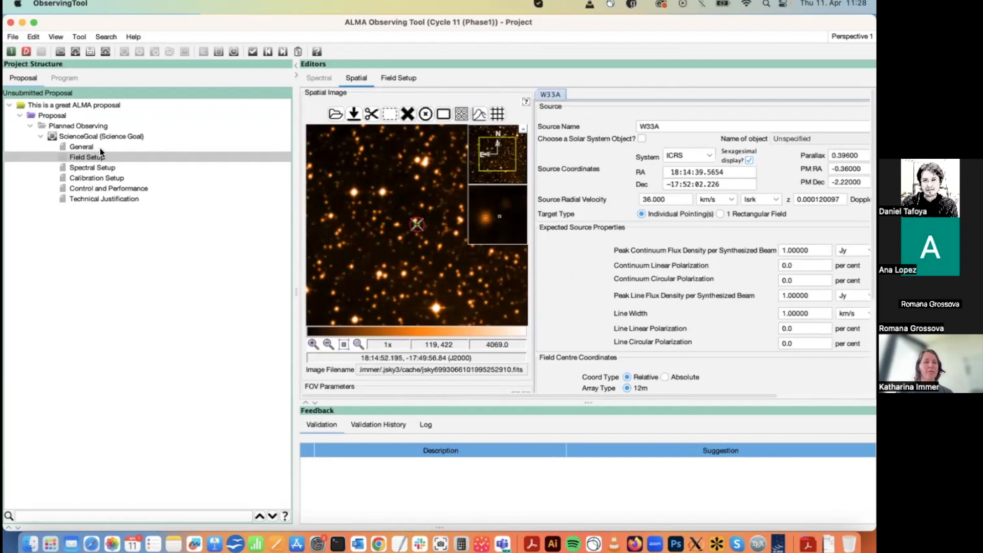
Step: Open the science goal's Calibration Setup and choose user-defined calibration as the strategy
click(105, 178)
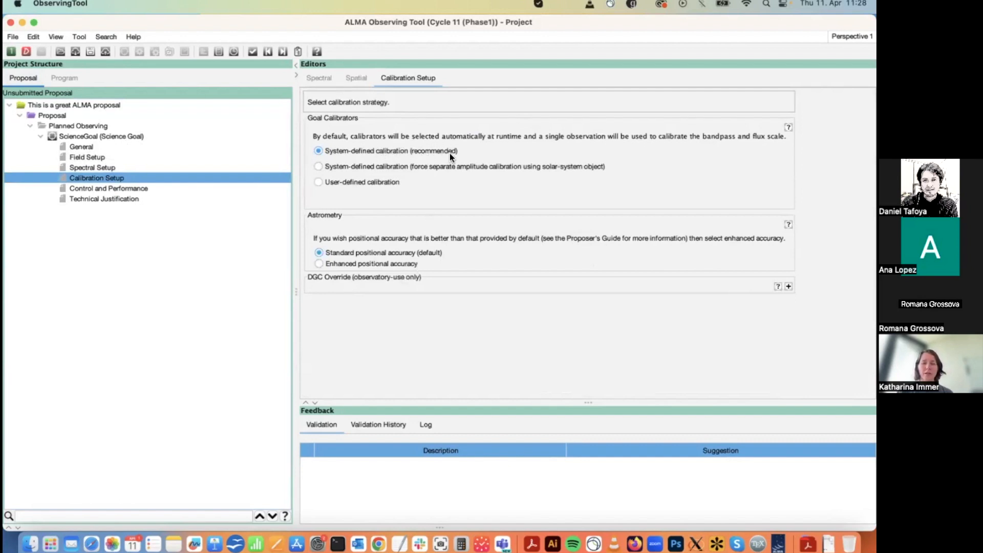
click(318, 166)
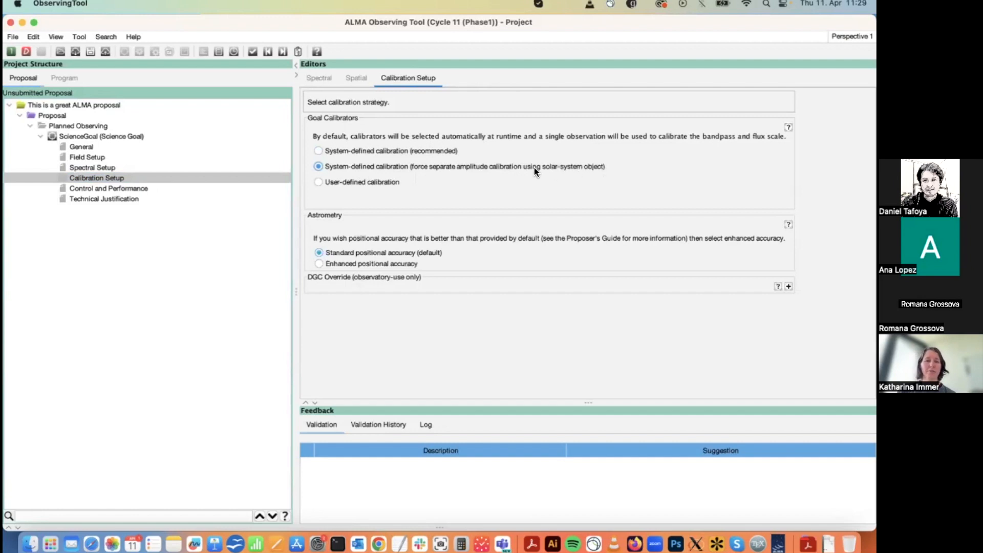
click(318, 182)
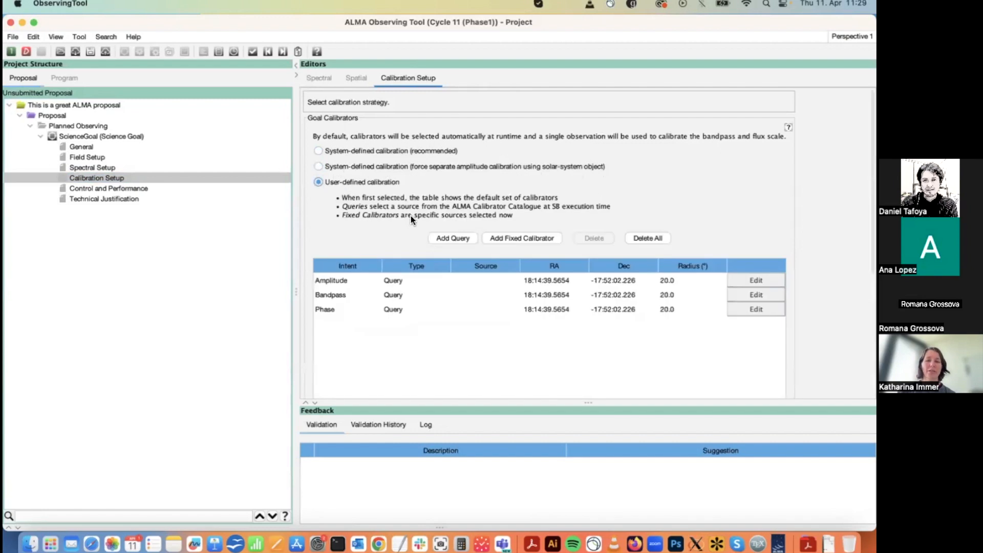
Step: Add a CheckSource calibrator query with the default search parameters
click(452, 238)
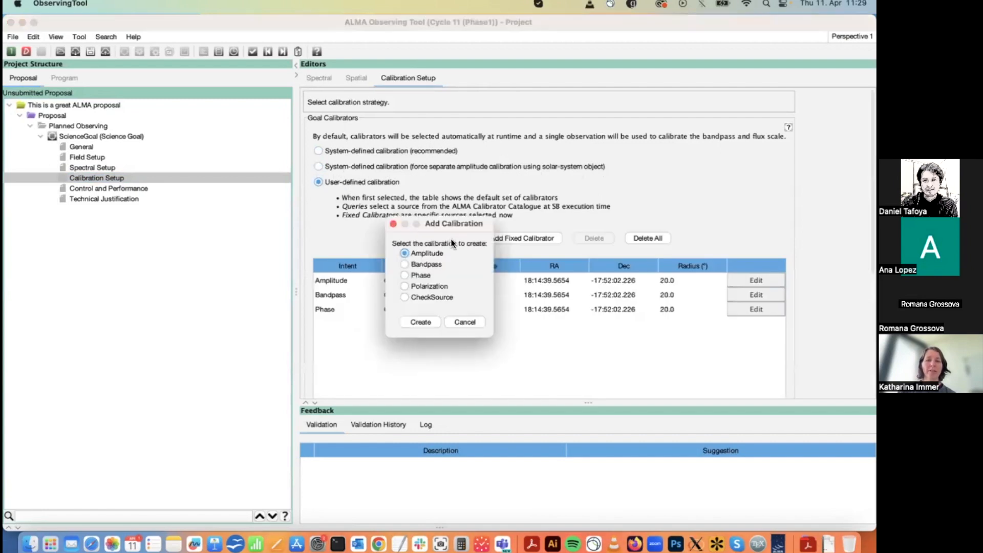
click(440, 293)
click(420, 322)
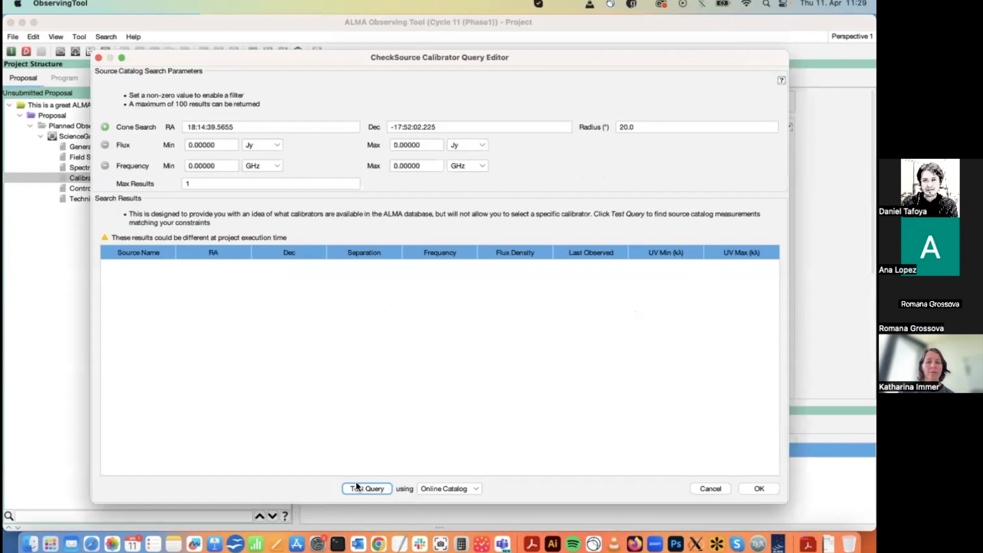
click(758, 488)
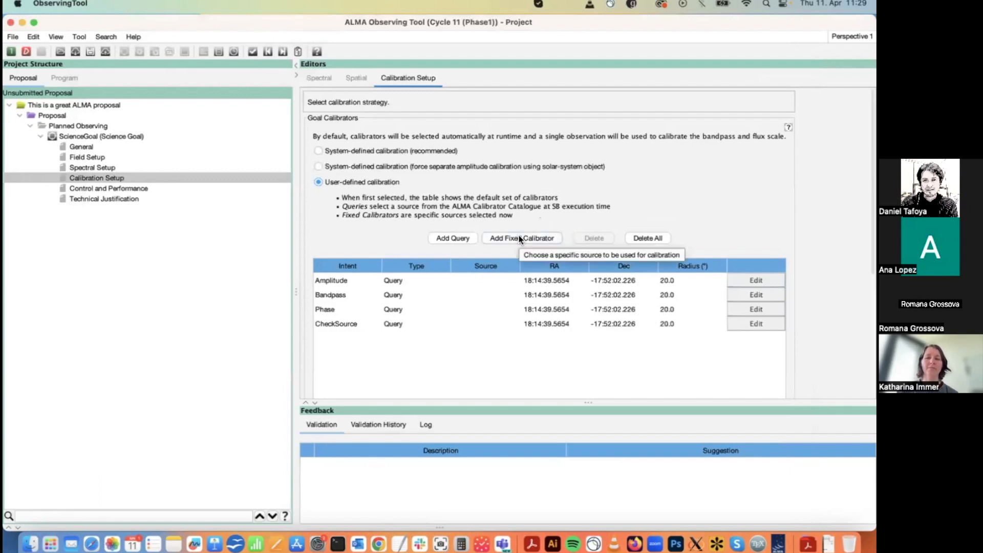
Step: Delete the Phase query from the goal calibrators and create a fixed calibrator for the Phase intent
click(334, 309)
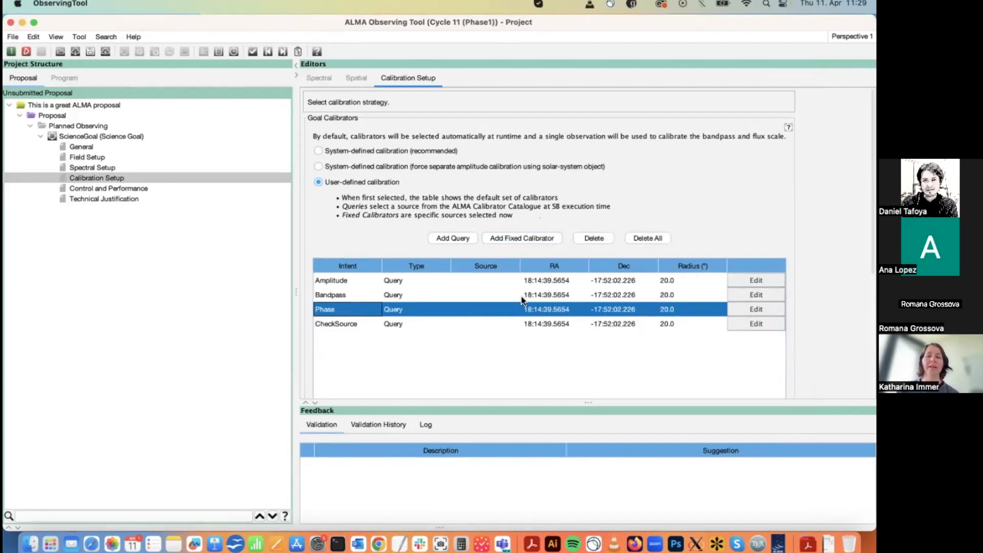
click(593, 238)
click(527, 238)
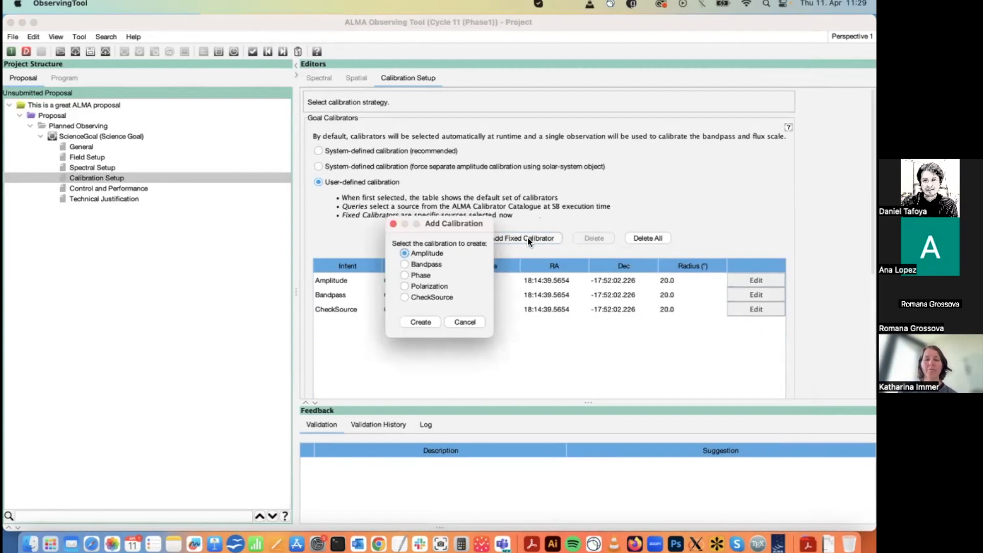
click(417, 275)
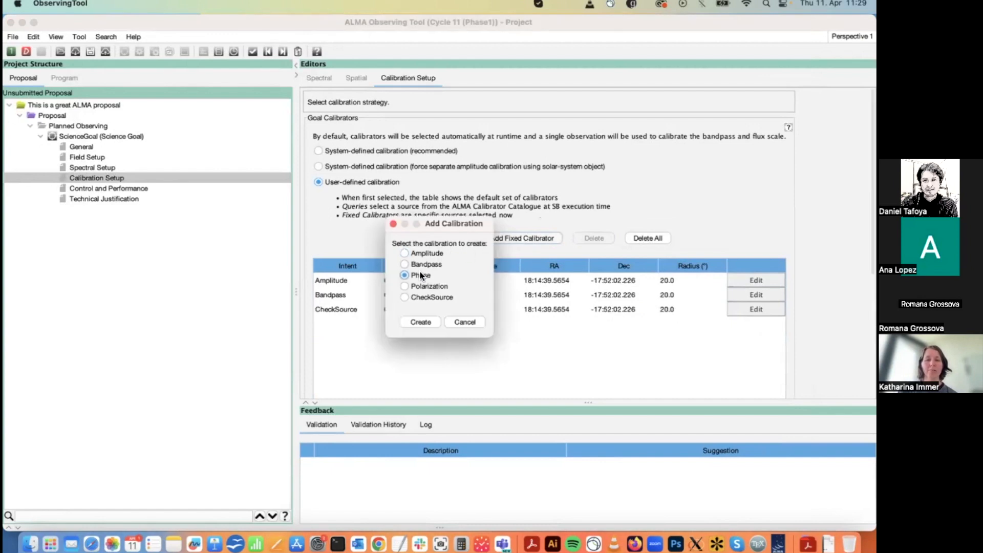
click(425, 321)
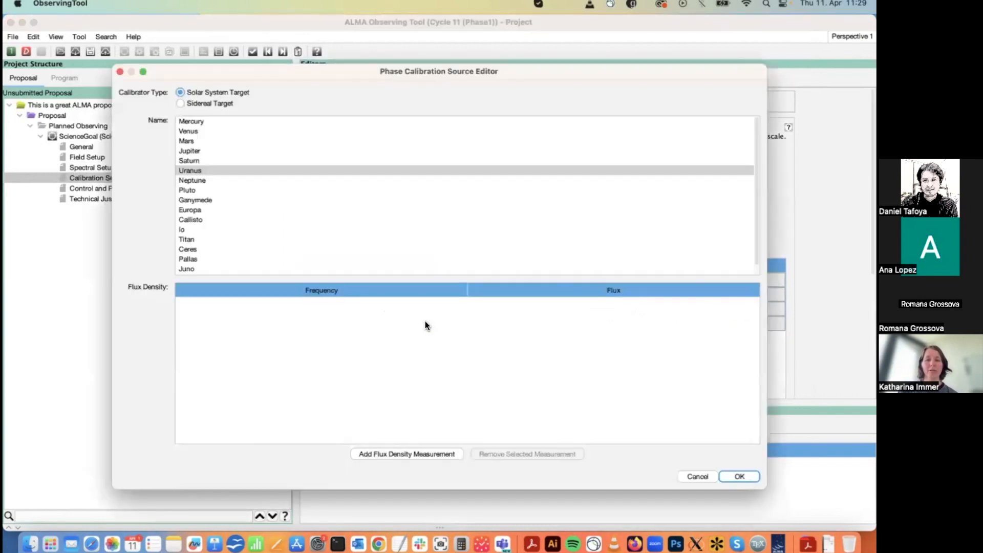
Step: Make the phase calibrator a sidereal target and query the online source catalogue with the default search parameters
click(218, 105)
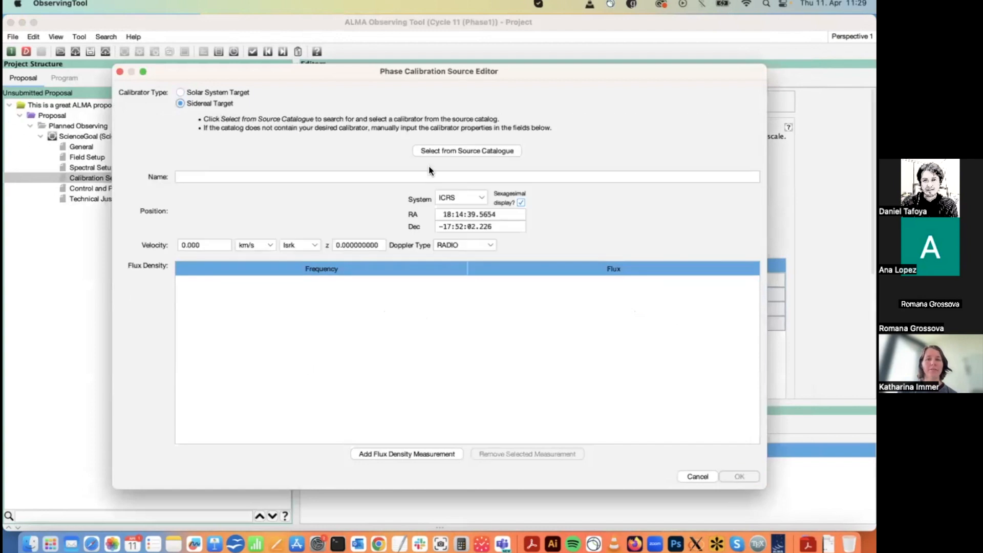
click(437, 151)
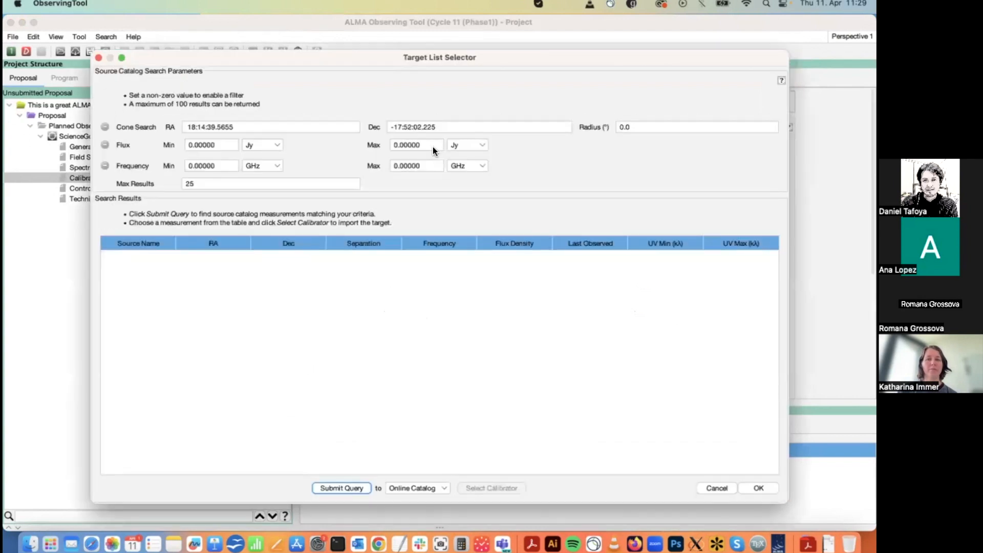
click(356, 486)
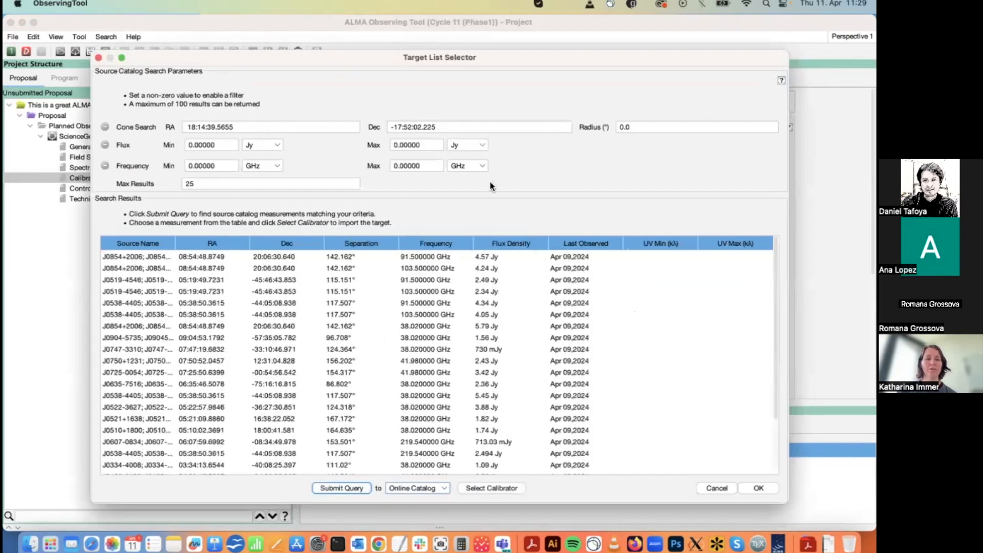
Step: Restrict the catalogue cone search to a radius of 5.0 degrees and resubmit the query
click(634, 126)
key(Left)
key(Left)
key(Left)
key(Right)
key(BackSpace)
text(5)
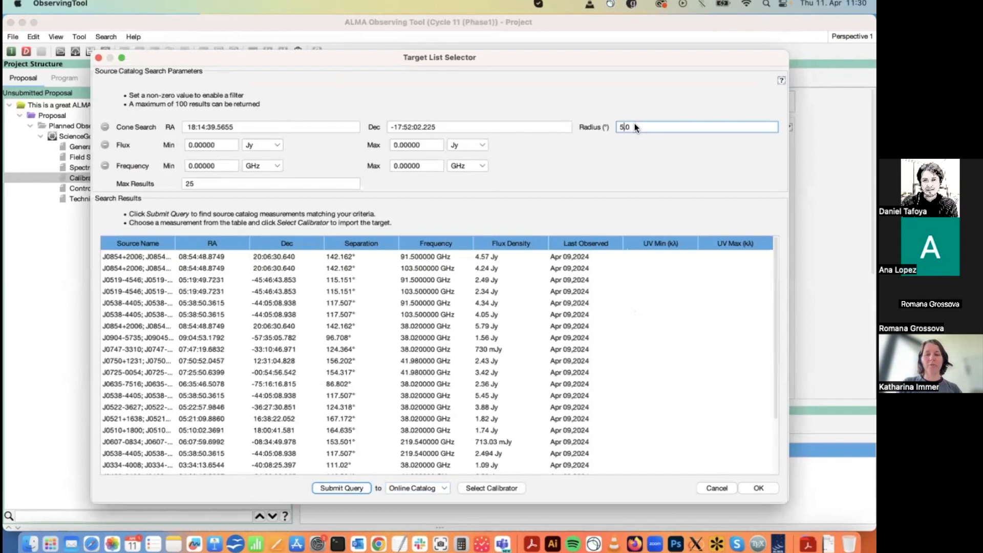
click(343, 489)
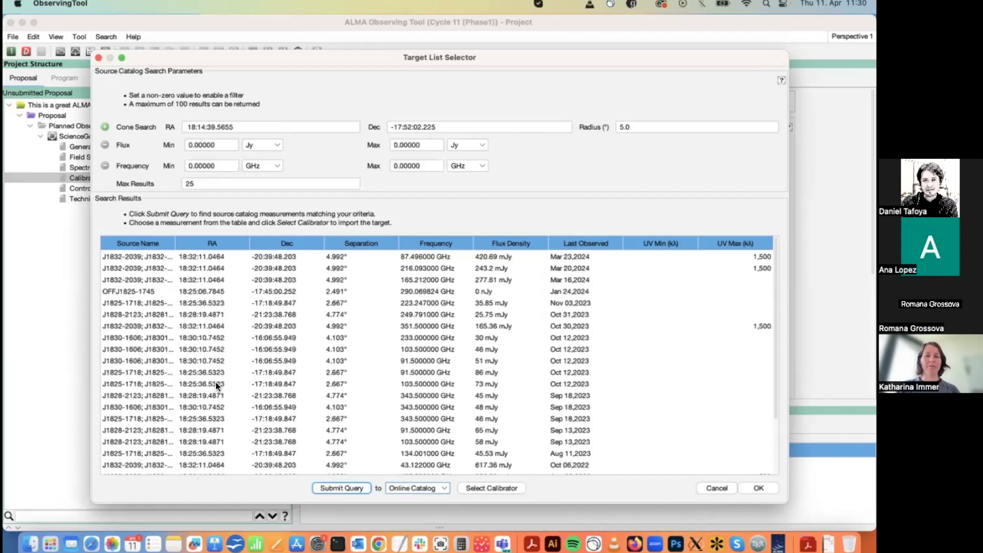
Step: Select source J1825-1718 from its 223.247 GHz measurement and accept it as the fixed Phase calibrator
click(146, 304)
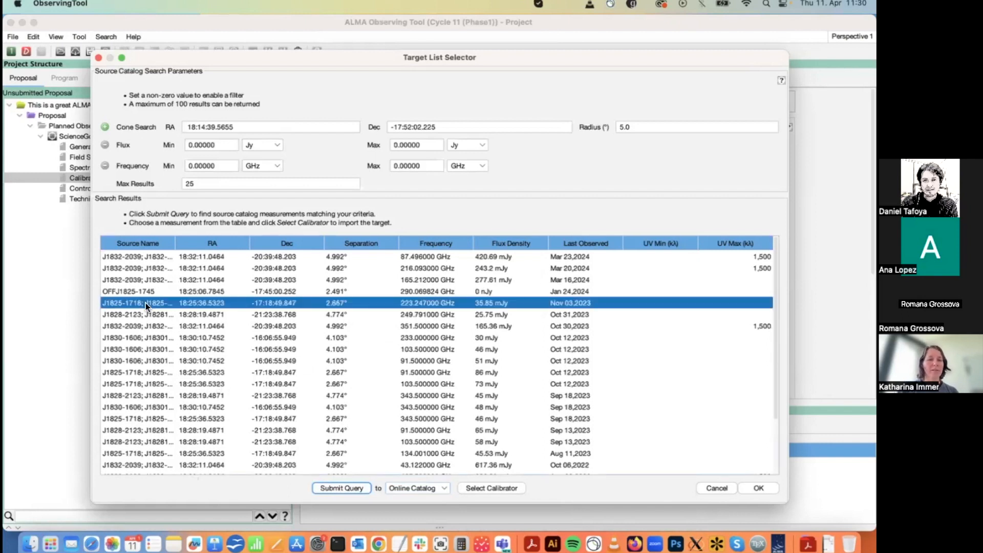
click(505, 485)
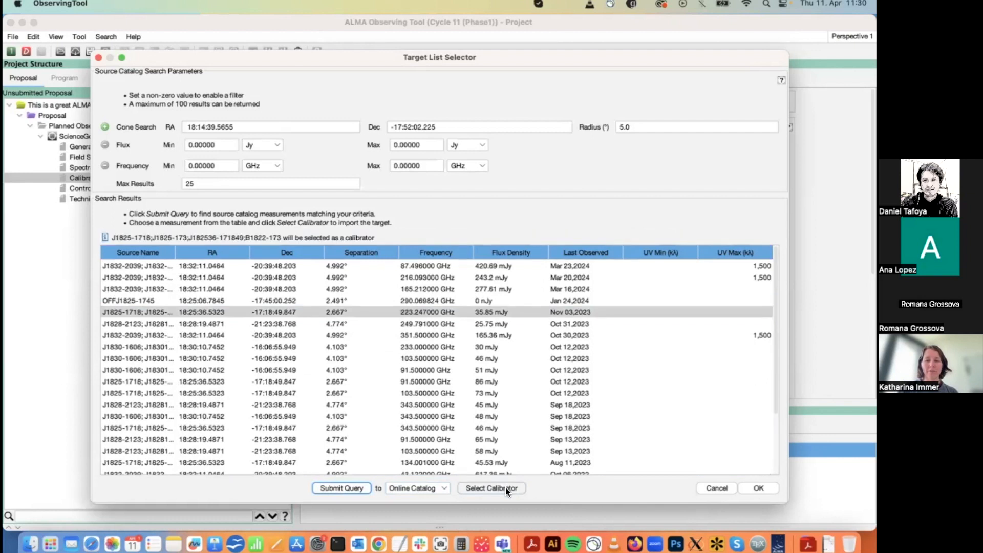
click(757, 488)
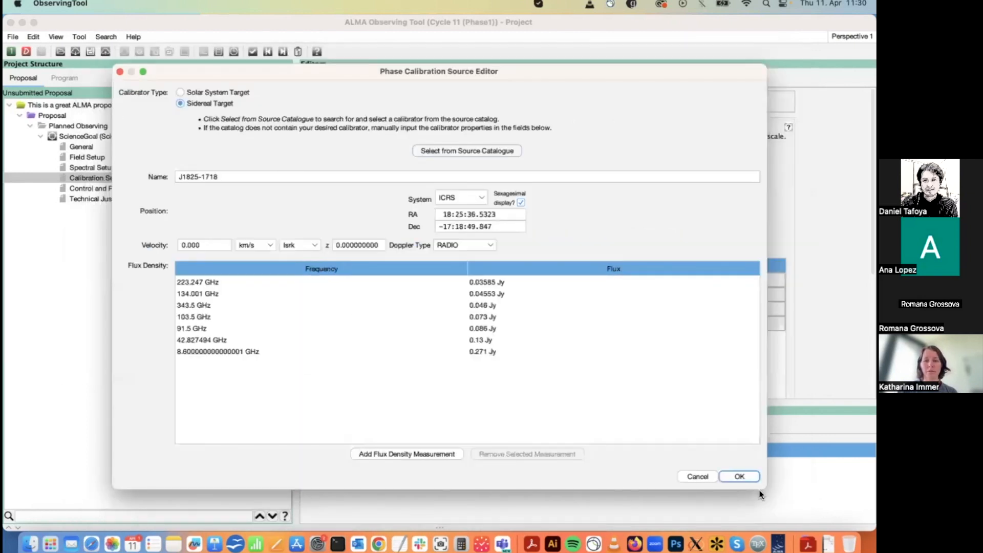
click(737, 474)
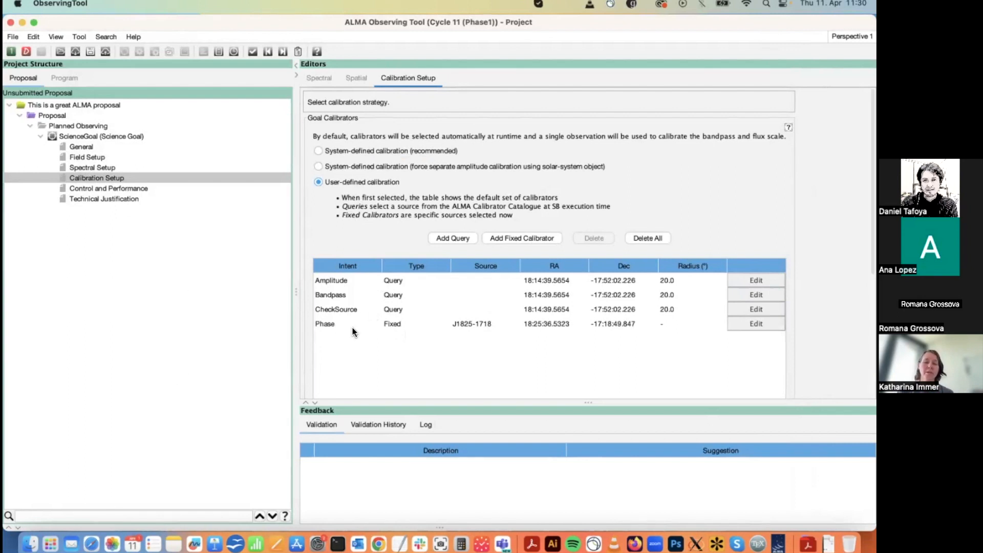
Step: Switch the calibration strategy back to System-defined calibration (recommended) and open the Desired Performance settings under Control and Performance
click(360, 151)
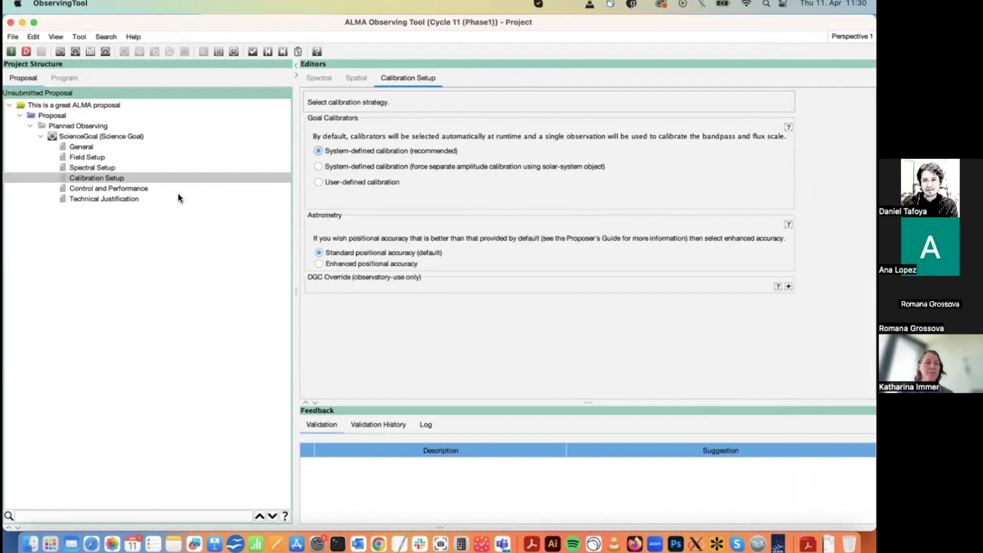
click(114, 188)
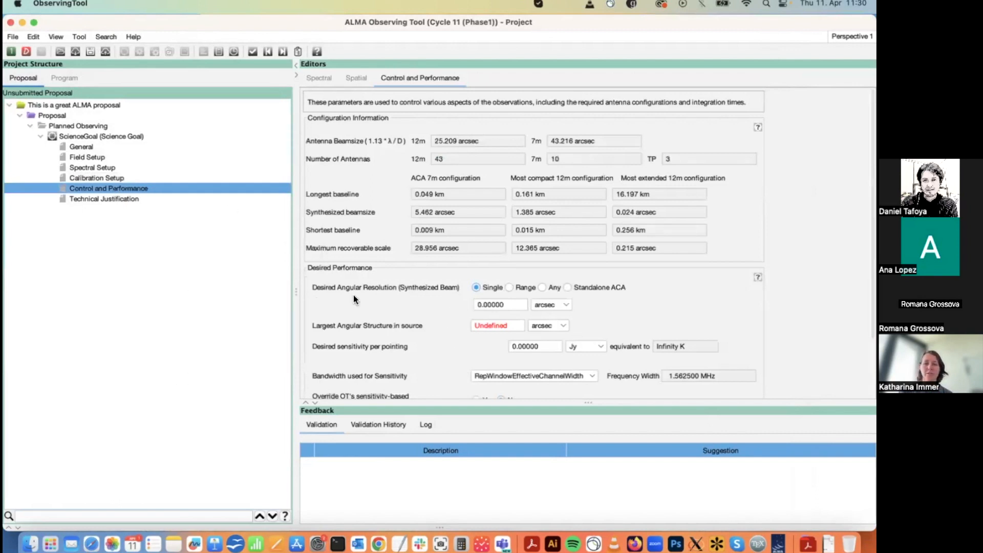
scroll(353, 298, down, 3)
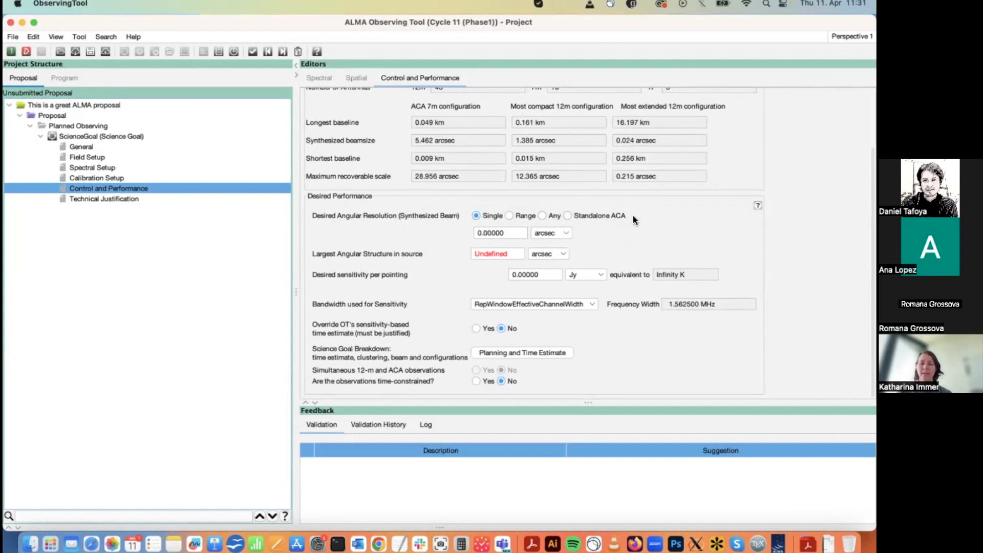
Step: Set the single desired angular resolution to 1.0 arcsec and the largest angular structure in source to 100 arcsec
click(511, 234)
text(1.0)
key(Tab)
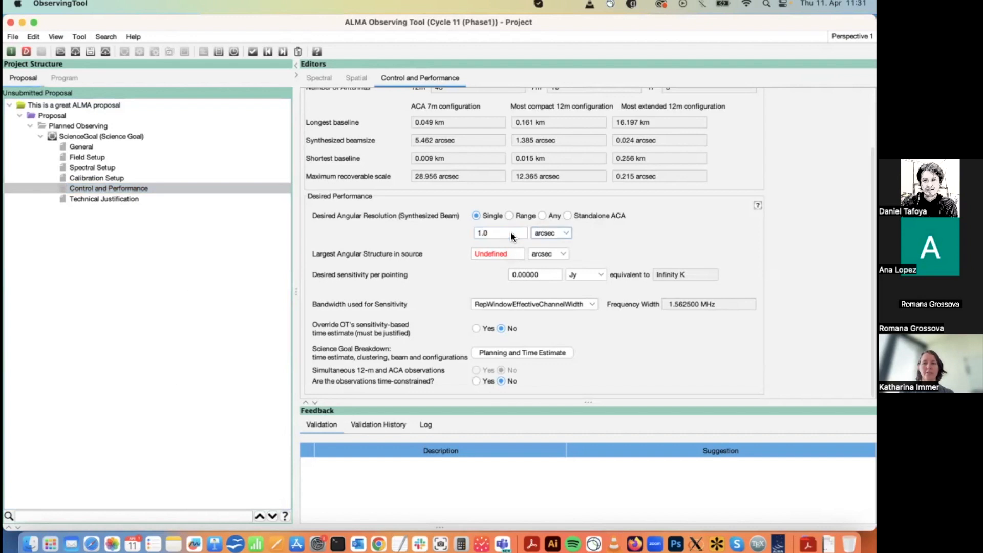
click(513, 251)
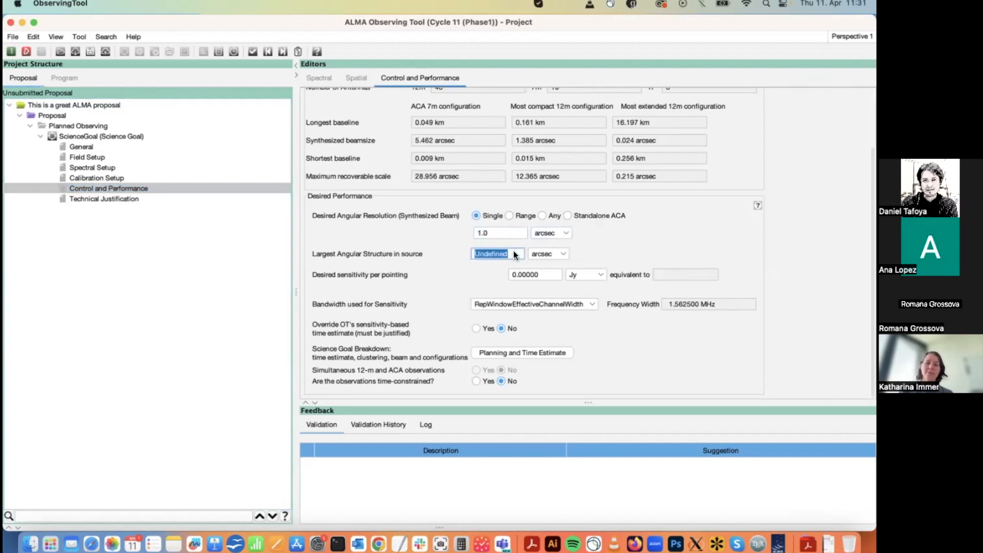
text(0.0)
key(Tab)
click(504, 253)
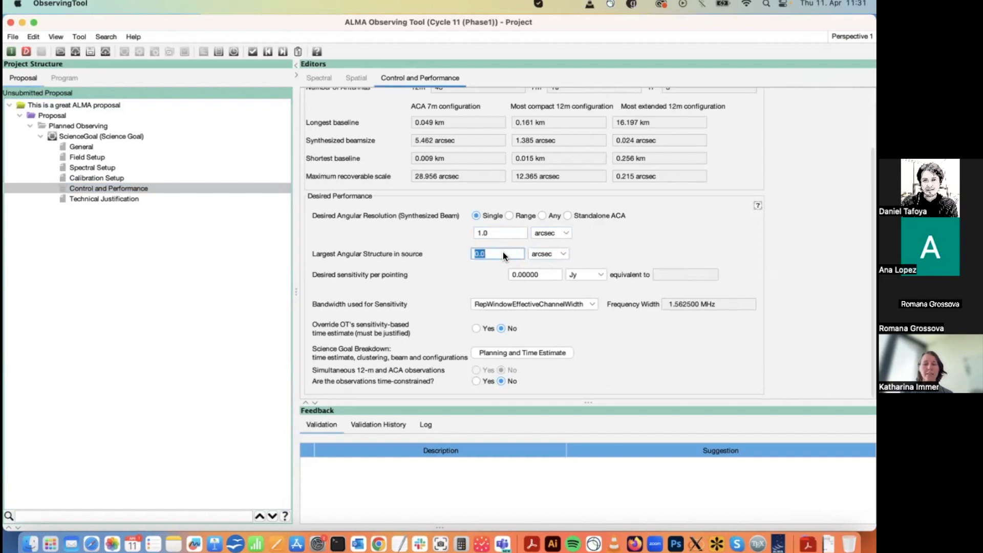
text(100)
click(504, 231)
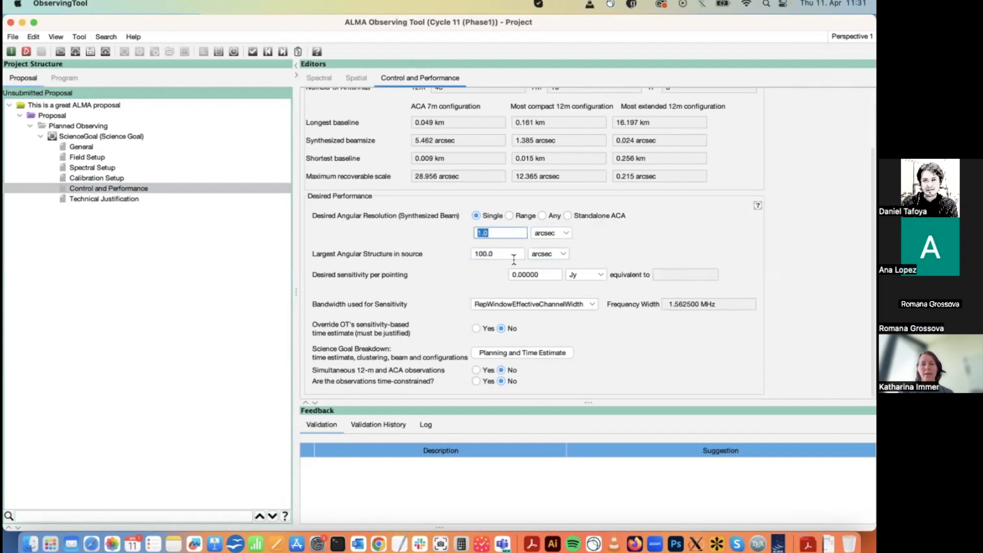
Step: Set the desired sensitivity per pointing to 1.0 Jy, with RepWindowEffectiveChannelWidth as the bandwidth used for sensitivity
click(552, 277)
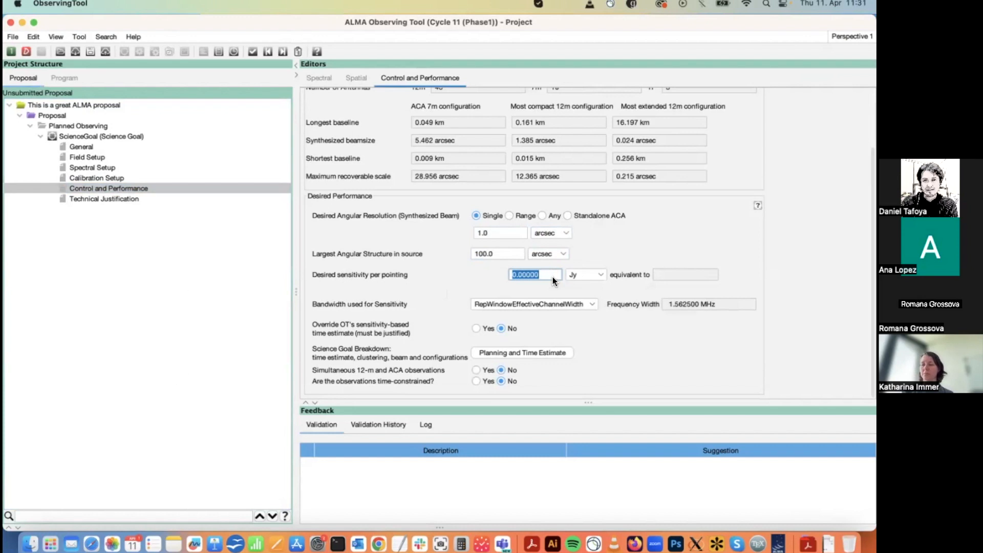
text(1.0)
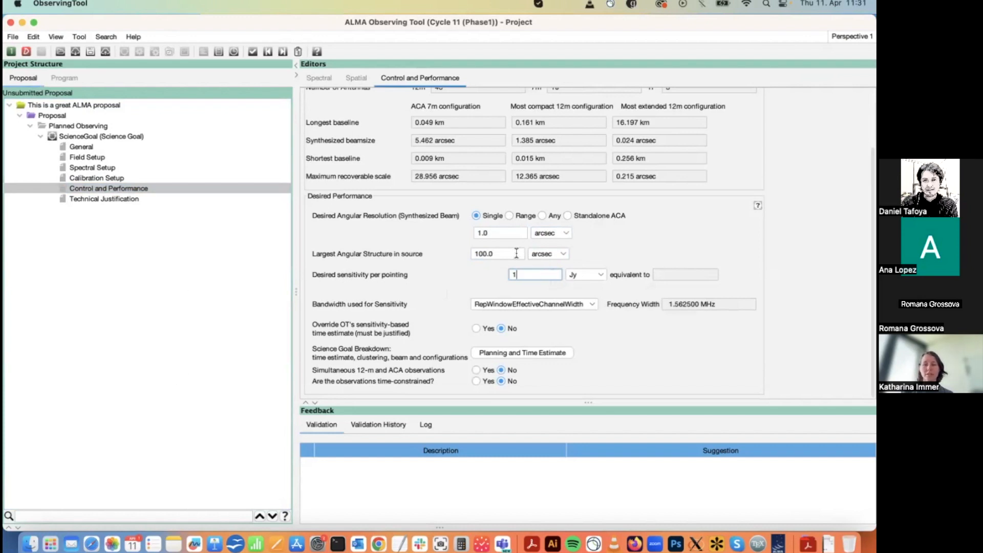
click(515, 253)
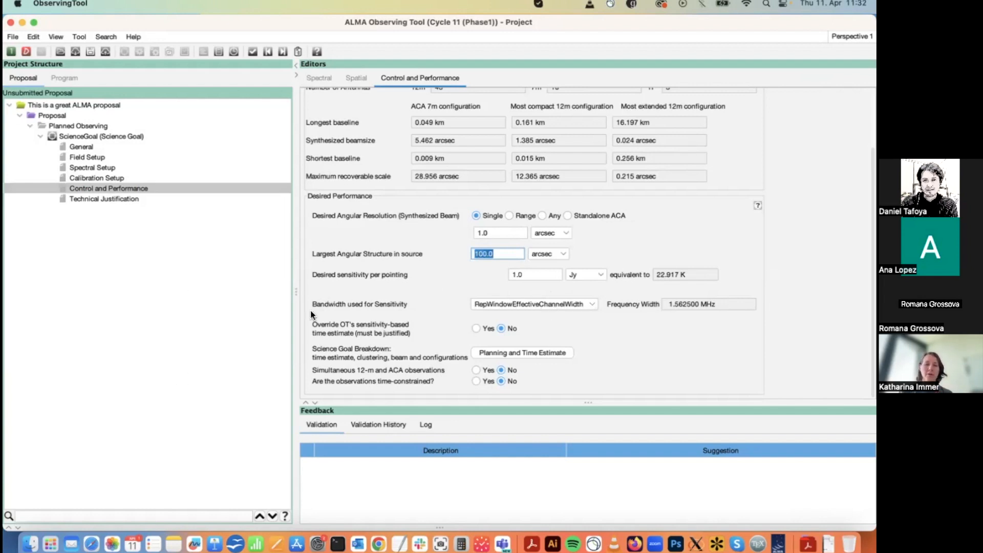
click(508, 304)
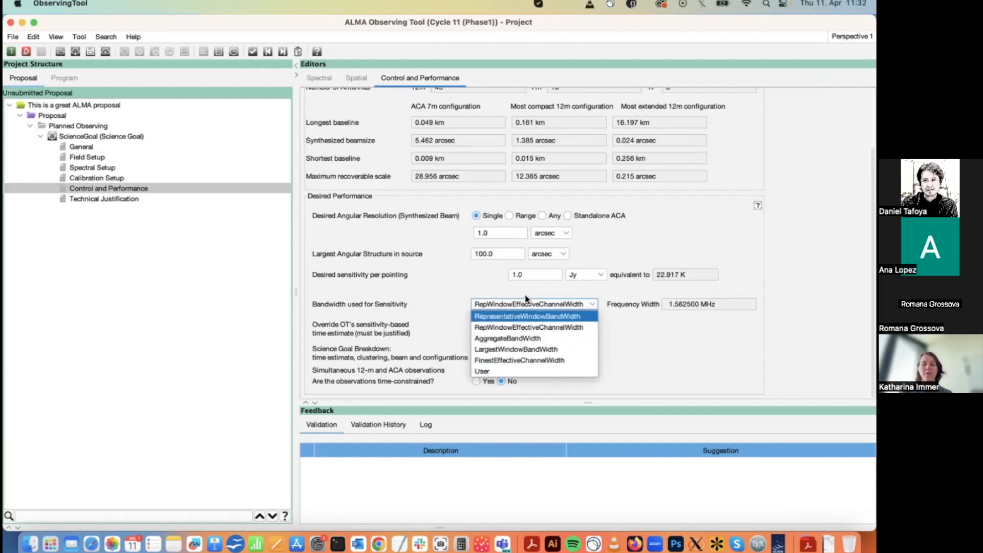
click(536, 325)
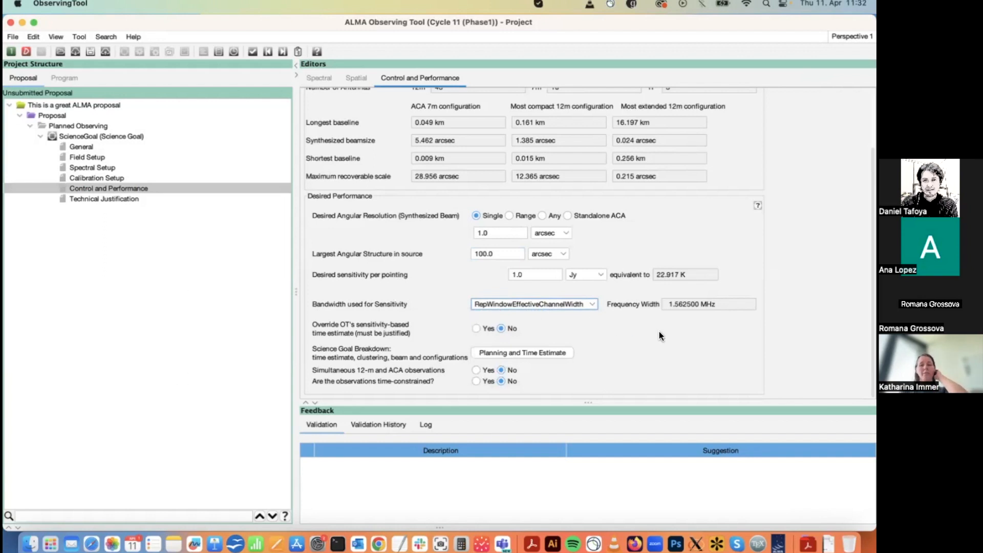
Step: Check the bandwidth and resolution of the representative window in Spectral Setup and return to the Desired Performance settings
click(94, 167)
scroll(770, 308, down, 2)
scroll(587, 244, down, 10)
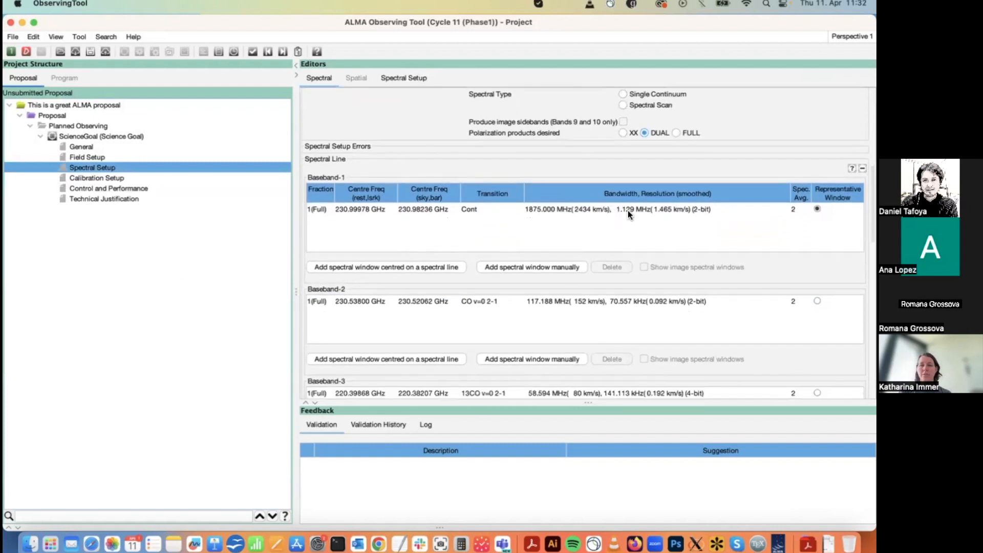
click(103, 190)
scroll(413, 353, down, 3)
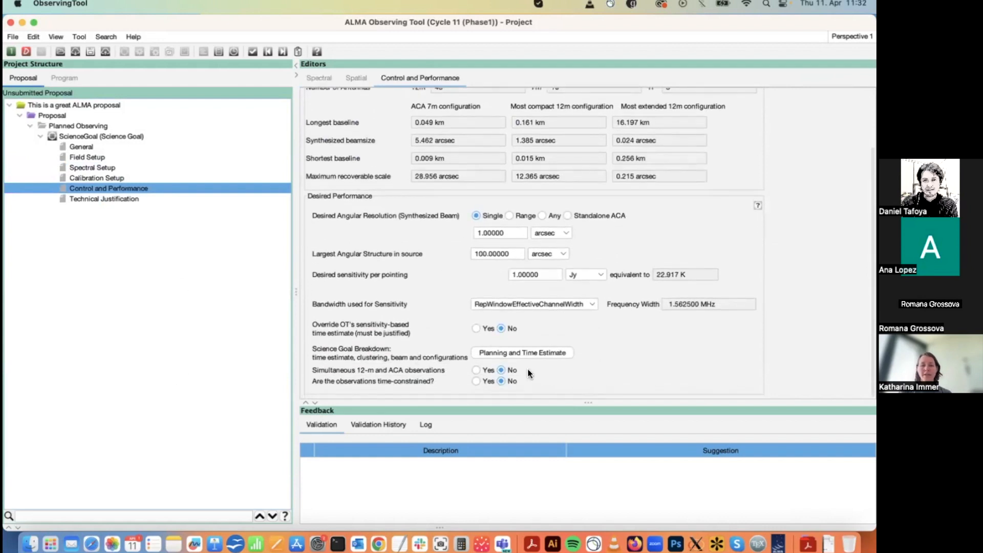
Step: Examine the planning and time estimate for the 1.0 arcsec single-resolution setup, including its possible configuration combinations
click(547, 351)
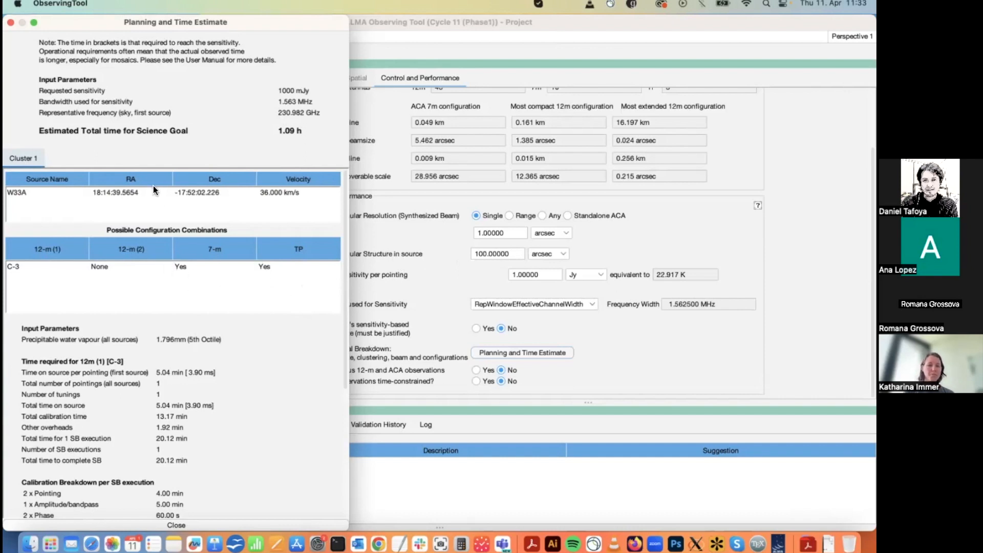
click(10, 23)
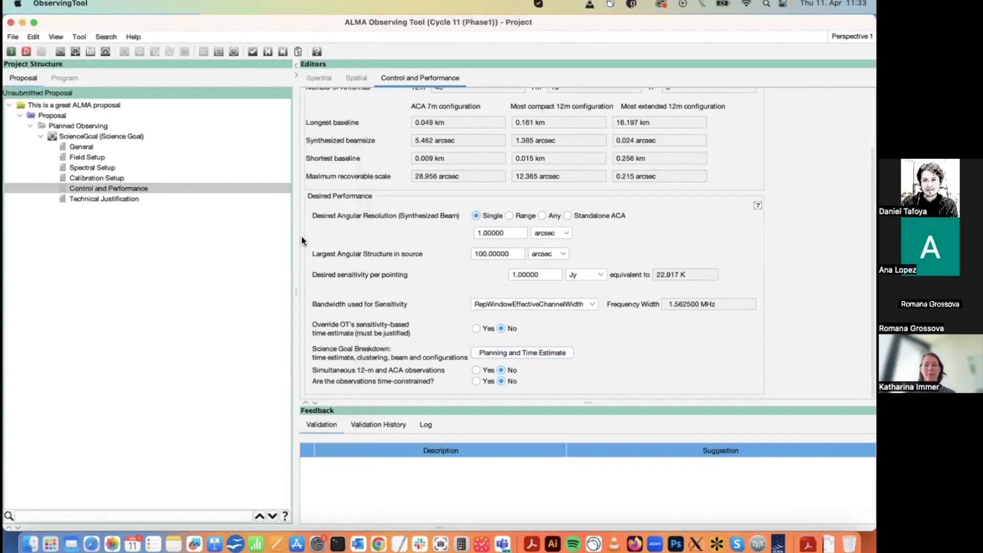
Step: Change the desired angular resolution to a range from 0.5 to 1.385 arcsec
click(509, 215)
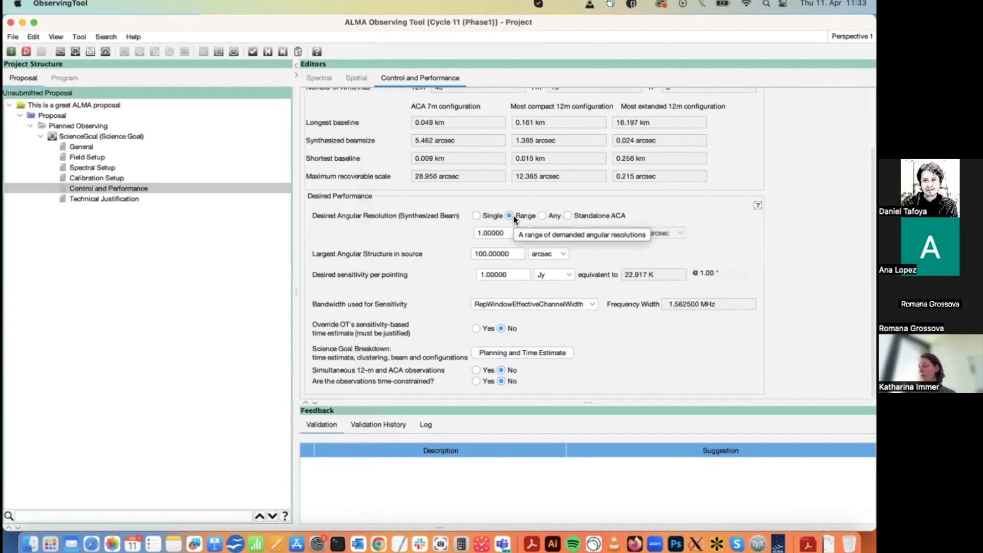
double_click(515, 233)
text(0.5)
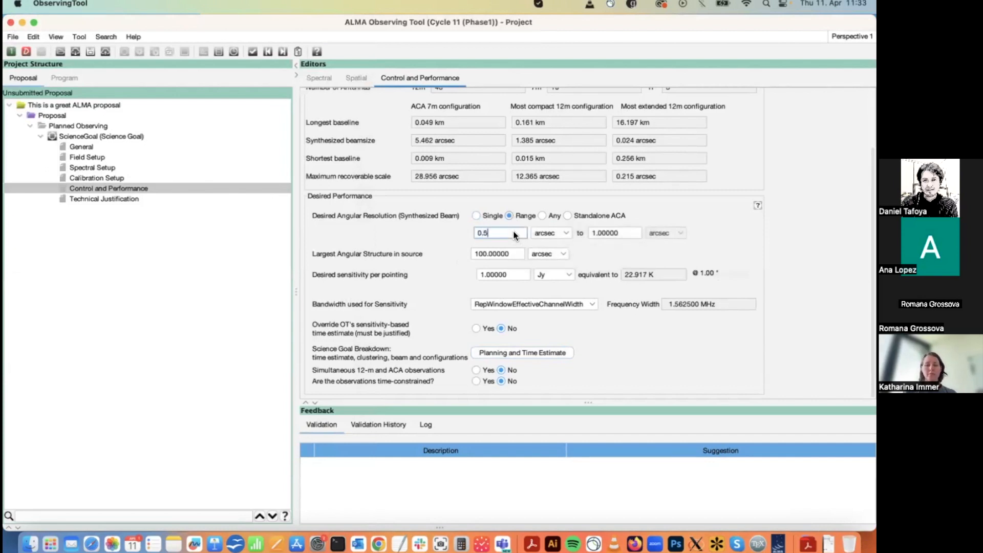
double_click(626, 233)
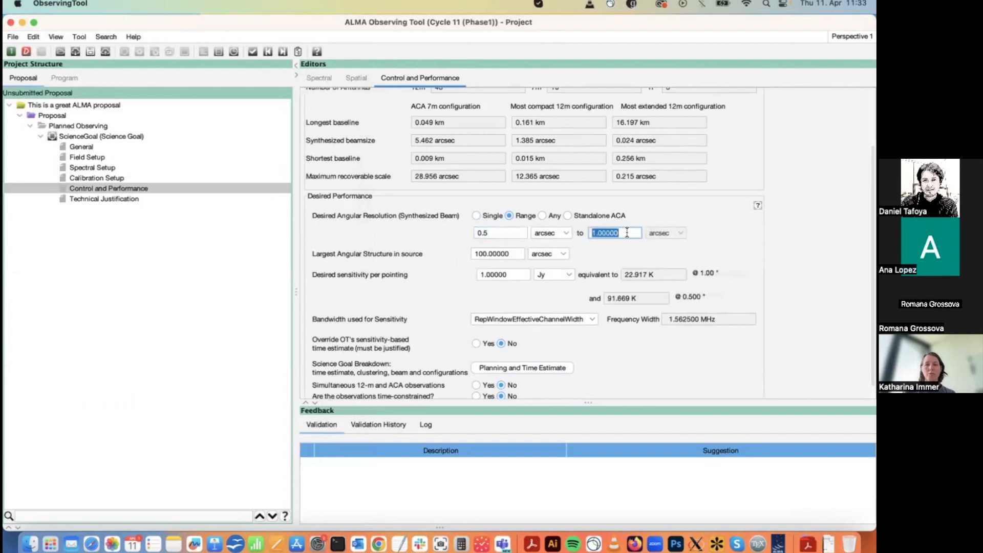
text(1.385)
key(Tab)
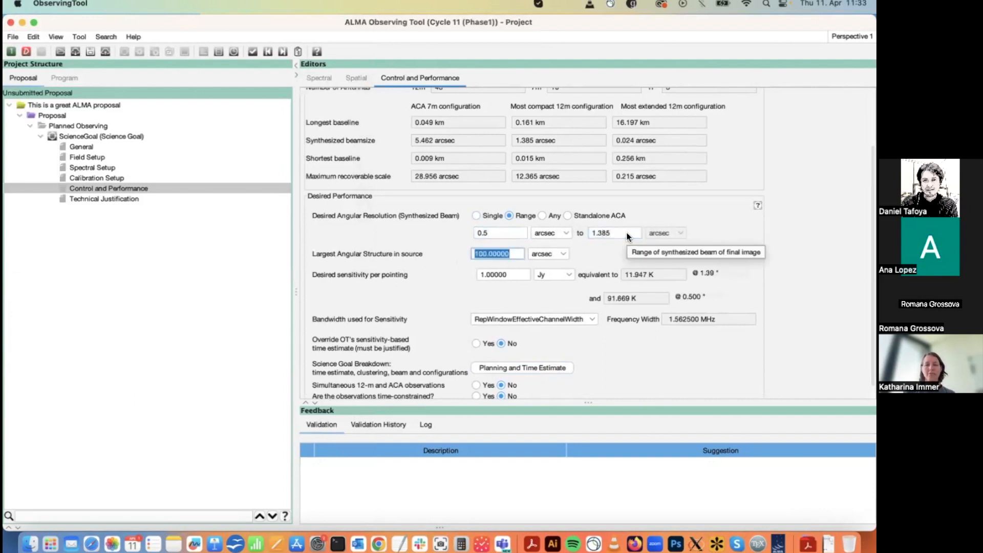
Step: Review the planning and time estimate for the resolution range and switch the desired angular resolution to Any
click(552, 366)
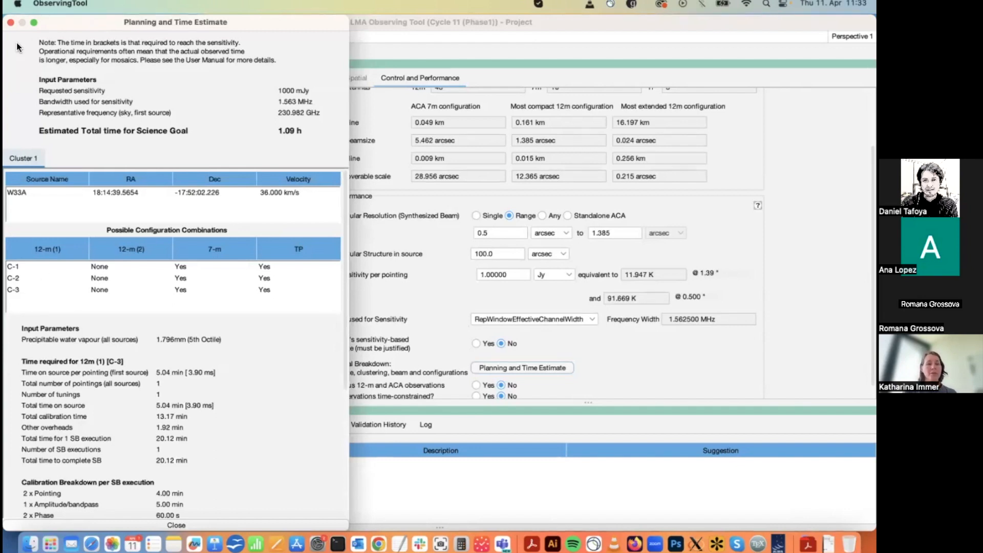
click(10, 22)
click(541, 216)
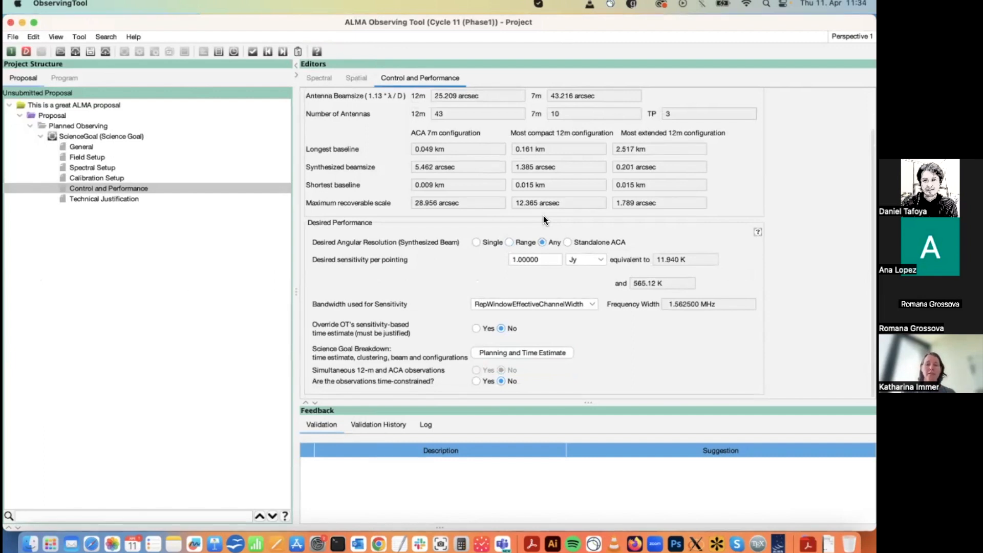
Step: Review the planning and time estimate for the Any resolution setting, including the possible configuration combinations
click(547, 353)
scroll(379, 284, down, 1)
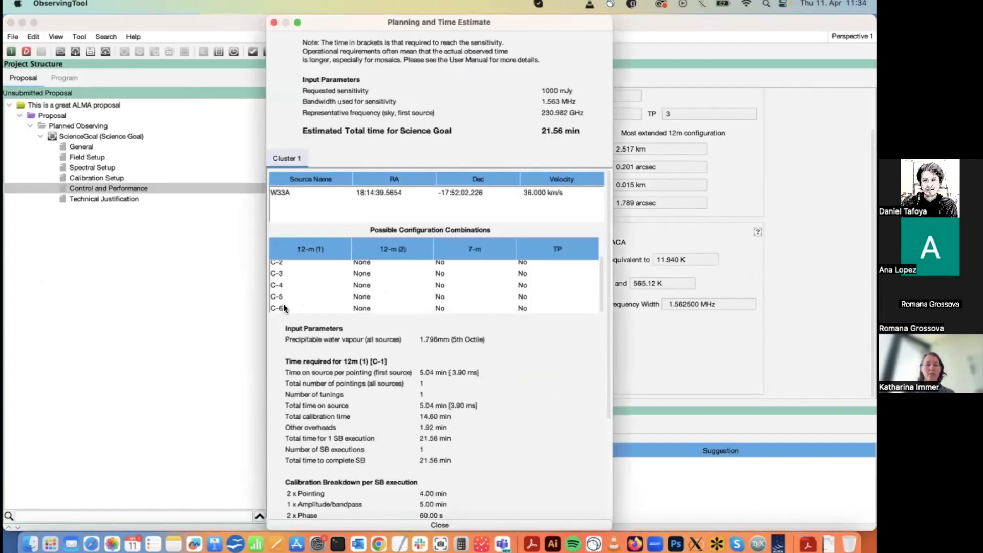
scroll(284, 307, up, 2)
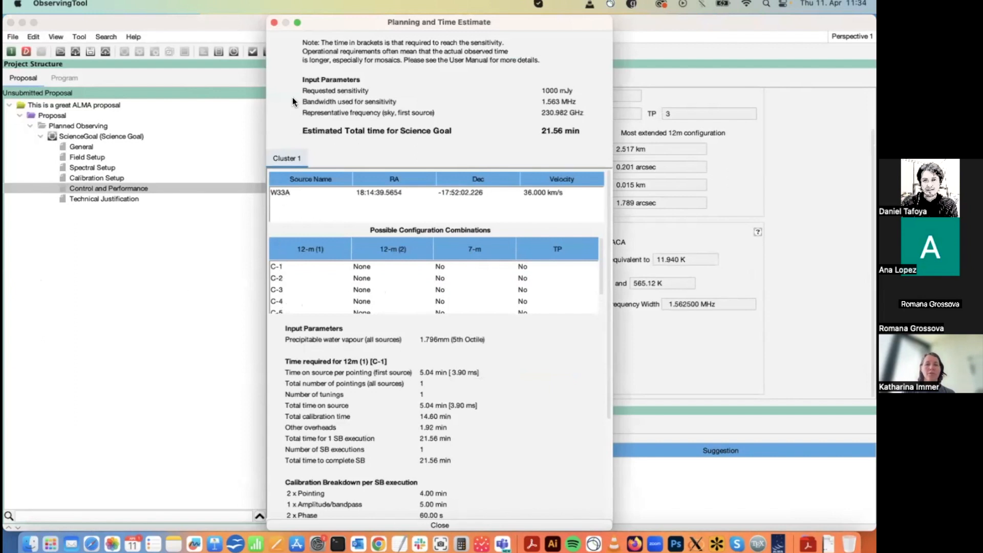
click(274, 23)
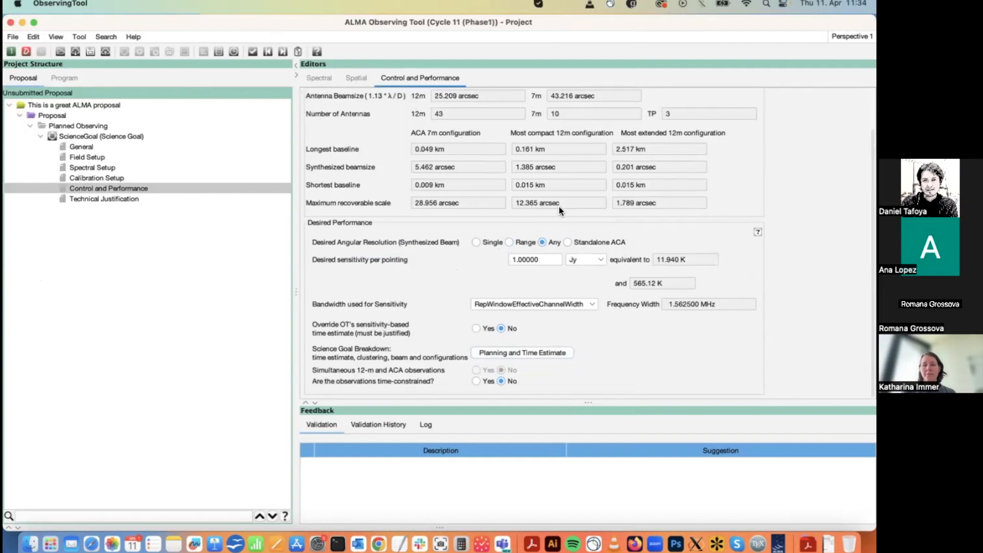
Step: Set the desired angular resolution to Standalone ACA with a largest angular structure of 100.0 arcsec and review the resulting time estimate
click(567, 243)
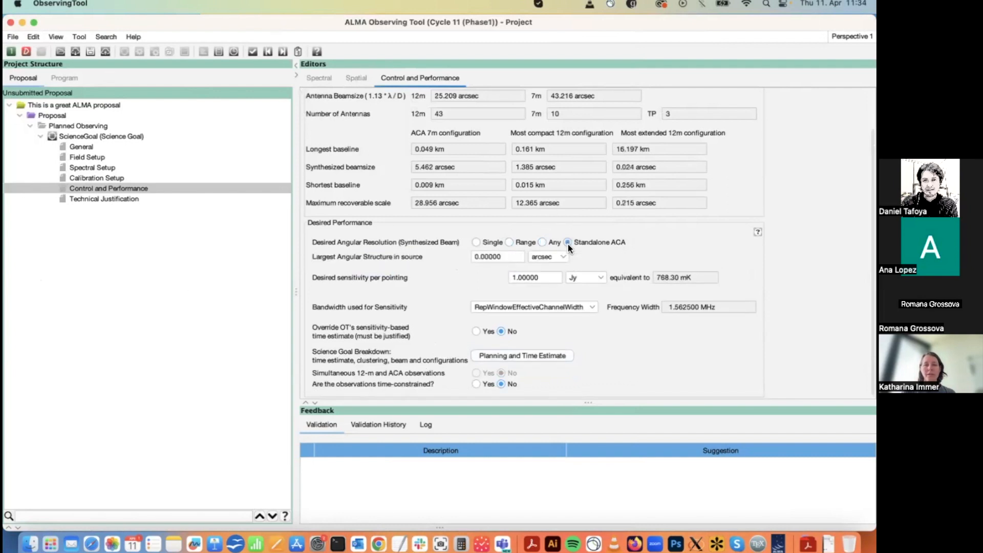
double_click(505, 257)
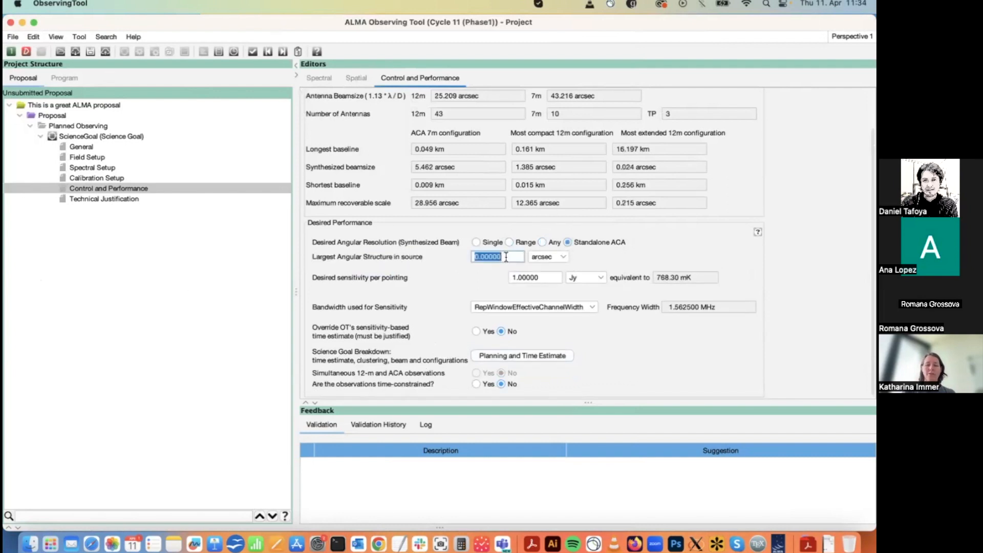
text(100.0)
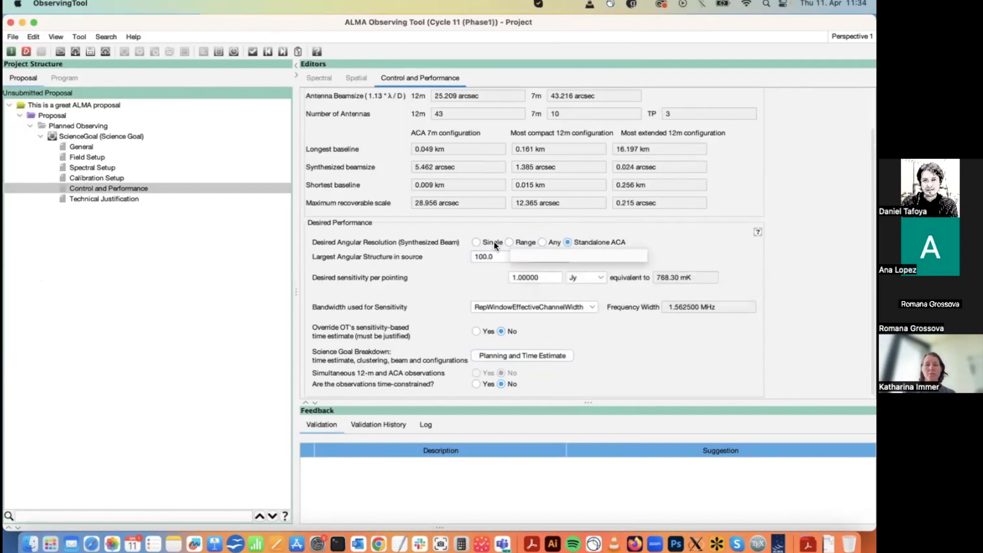
click(555, 355)
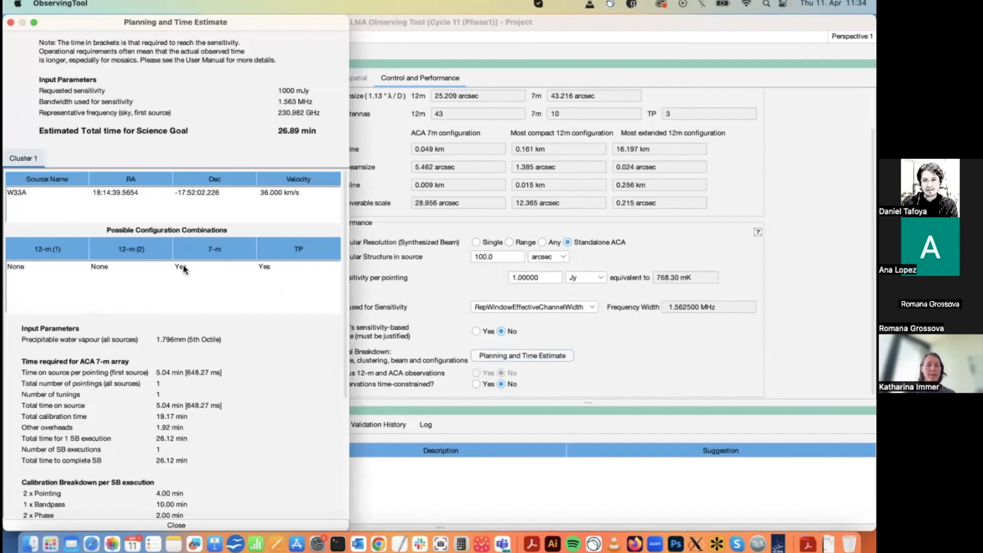
click(10, 23)
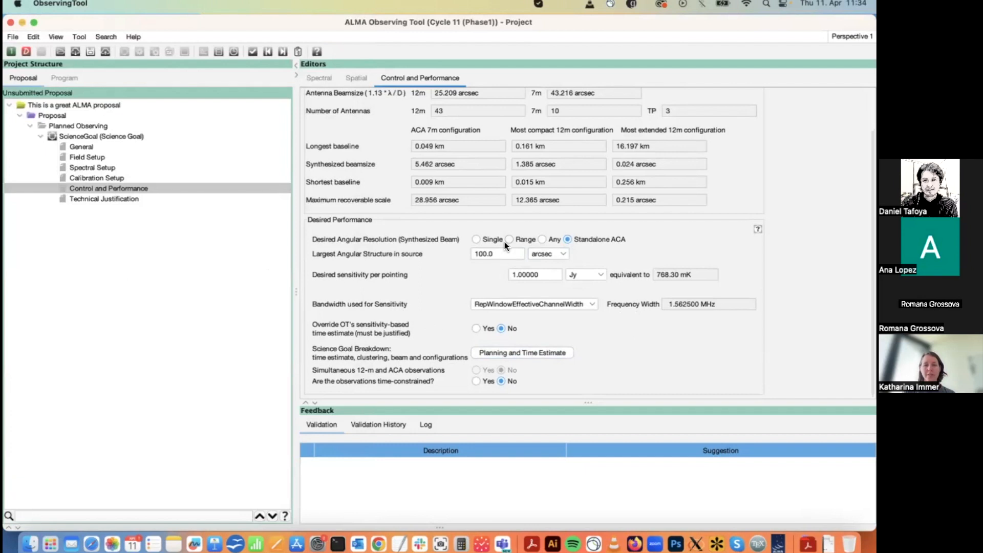
Step: Switch the desired angular resolution to Single and review the planning and time estimate with the sensitivity-based override set to No
click(488, 240)
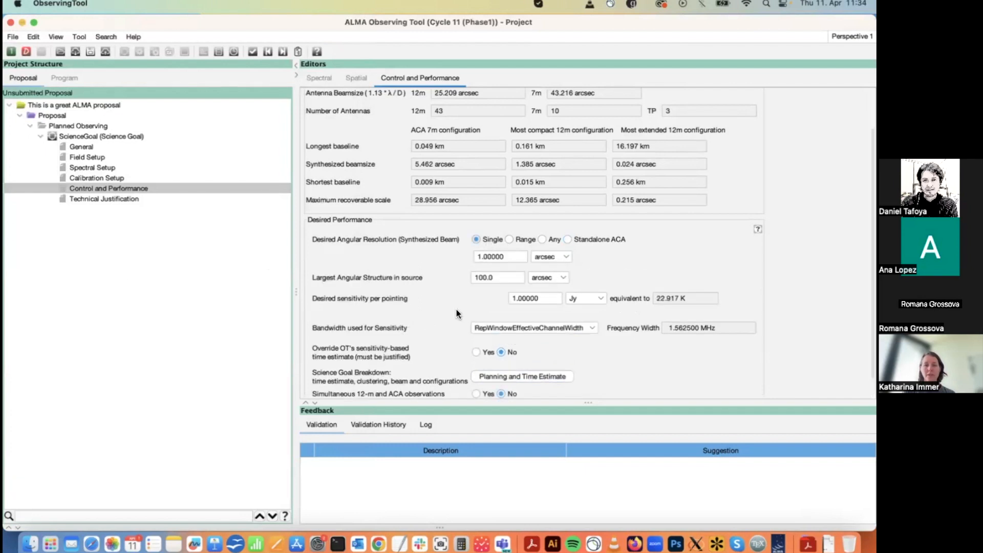
scroll(456, 307, down, 1)
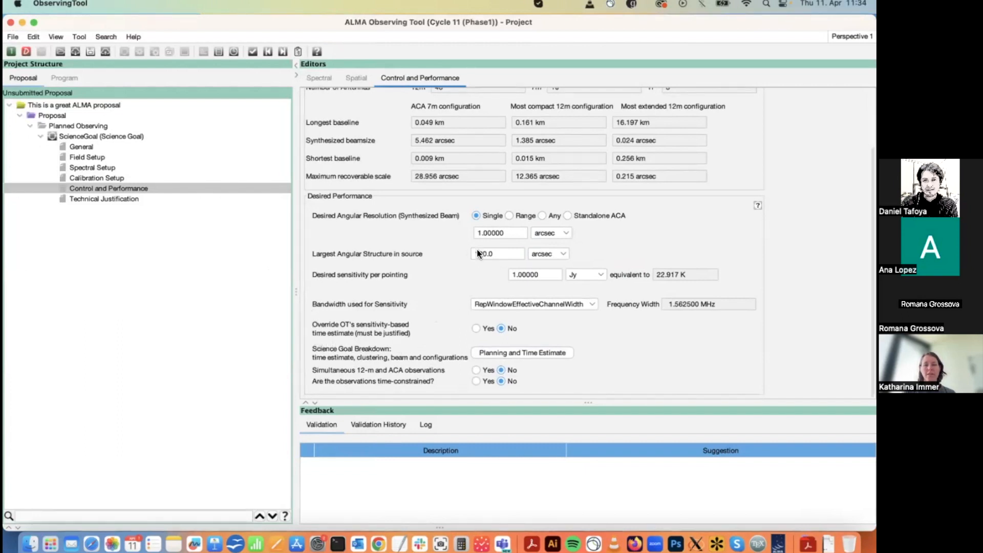
click(475, 328)
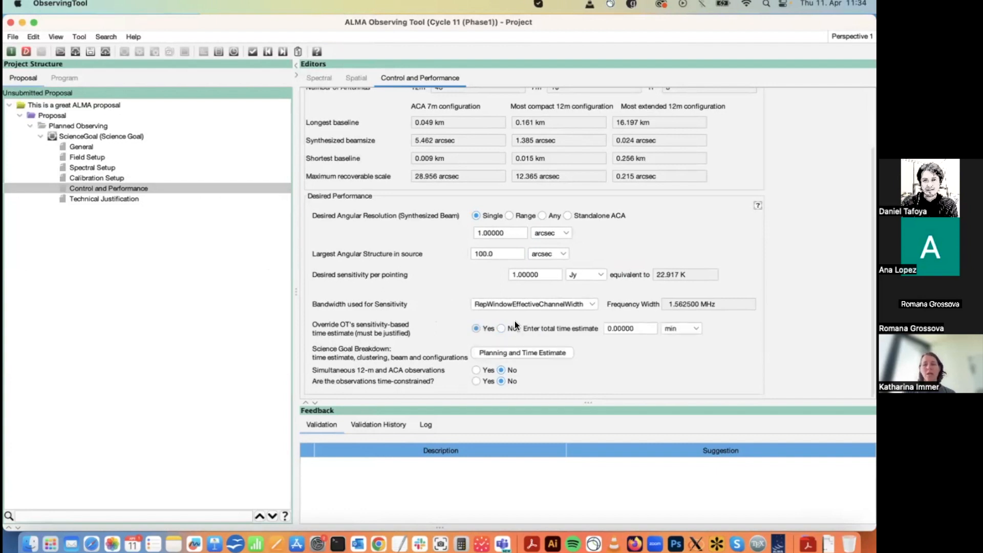
click(536, 348)
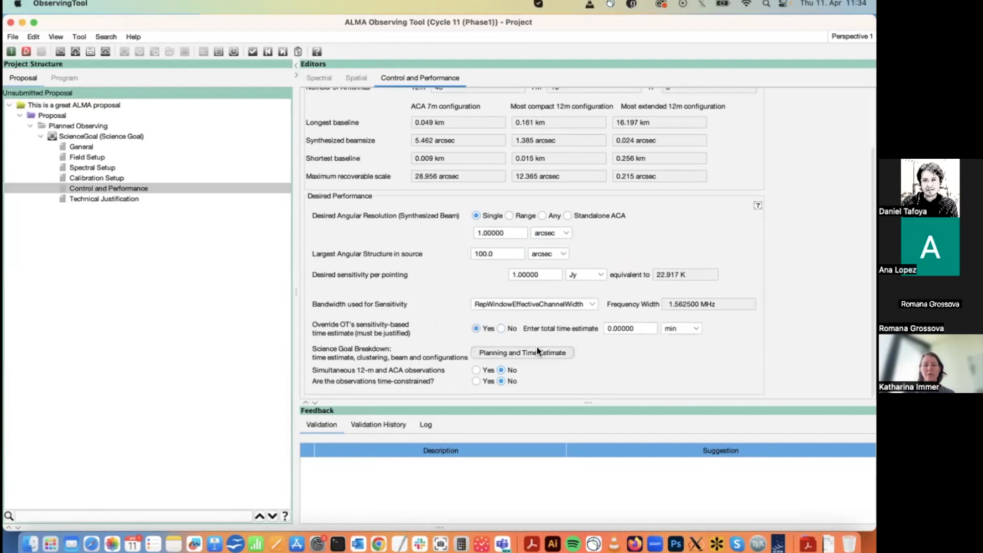
click(540, 291)
click(500, 328)
click(531, 351)
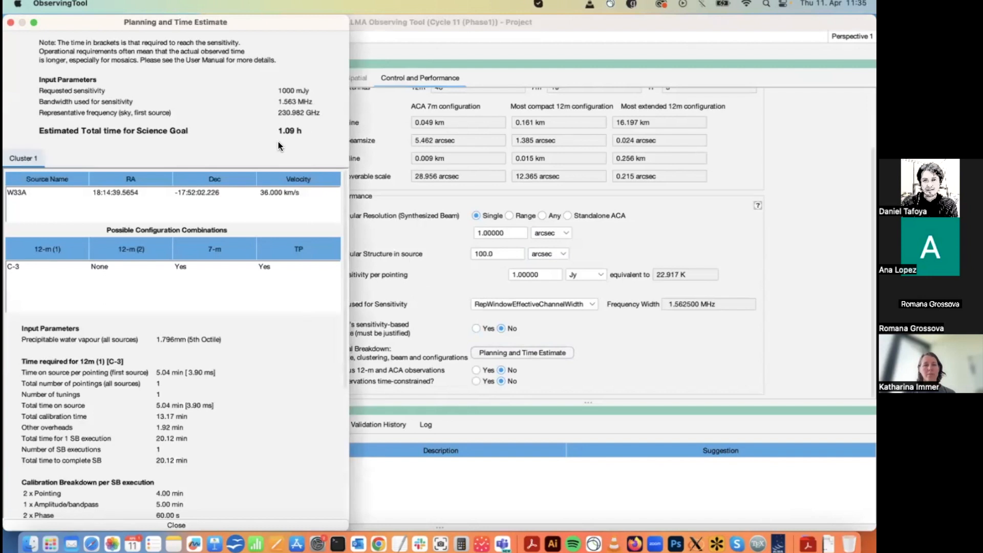
click(10, 22)
Step: Override the sensitivity-based time estimate with a total of 10.0 h, and switch the override off again
click(475, 329)
click(675, 329)
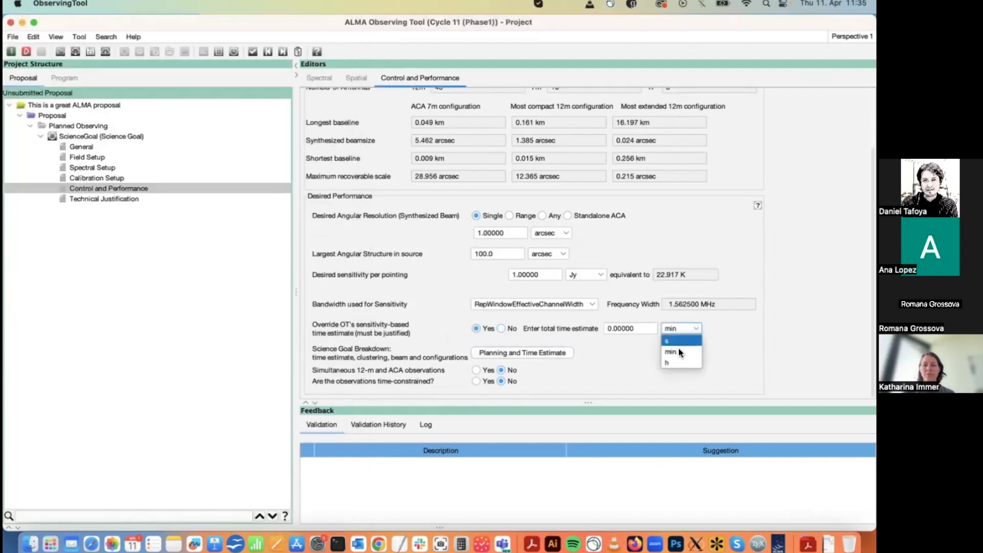
double_click(642, 326)
text(10)
key(Tab)
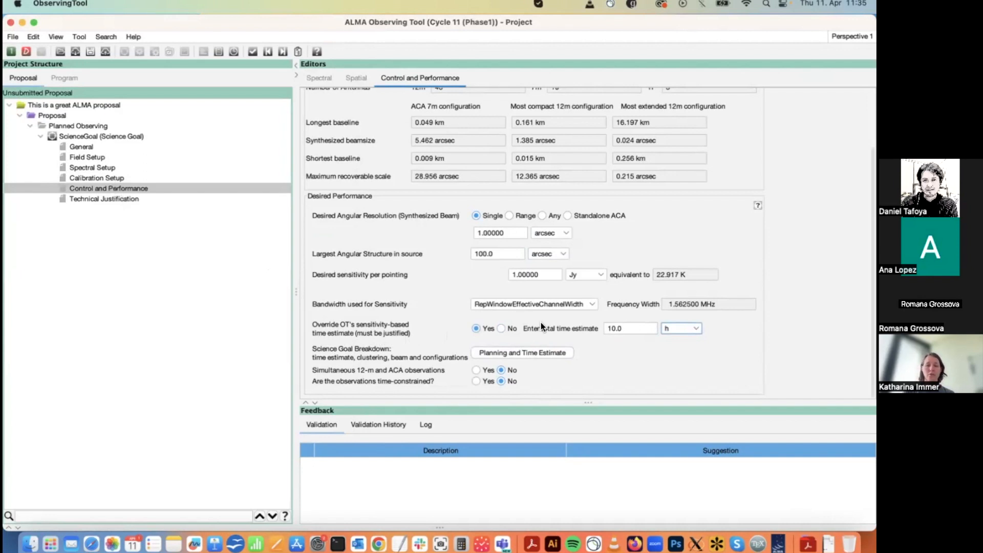
click(501, 328)
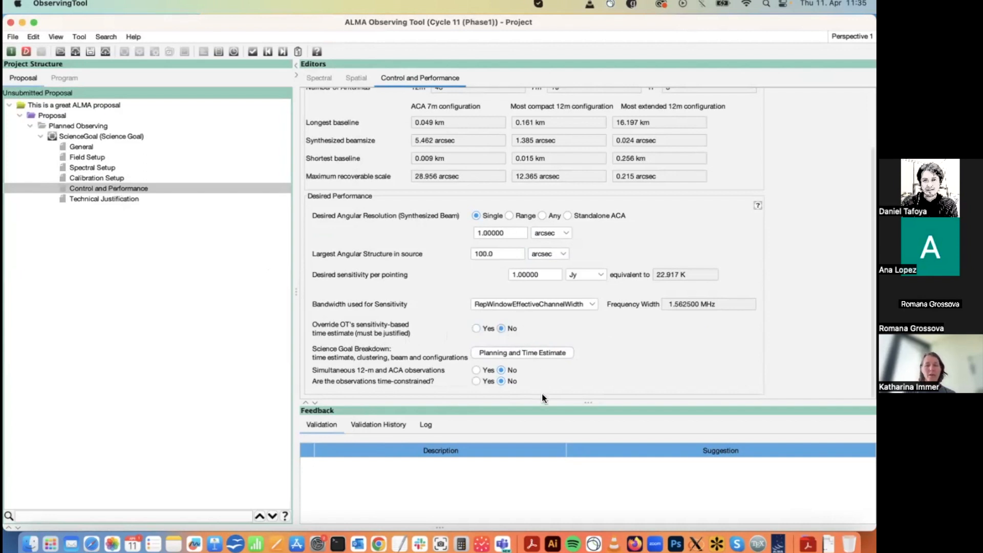
Step: Enable simultaneous 12-m and ACA observations and review the planning and time estimate
click(476, 370)
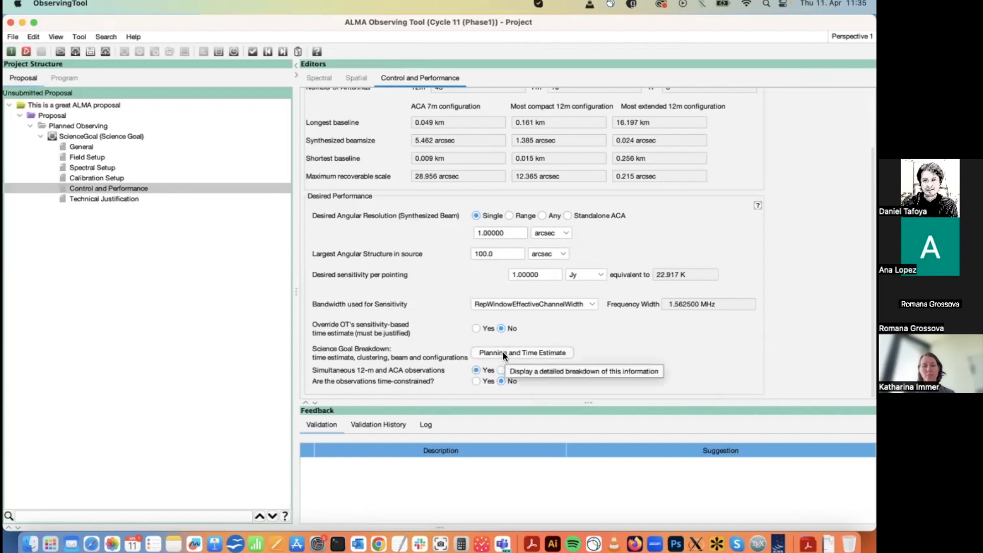
click(503, 352)
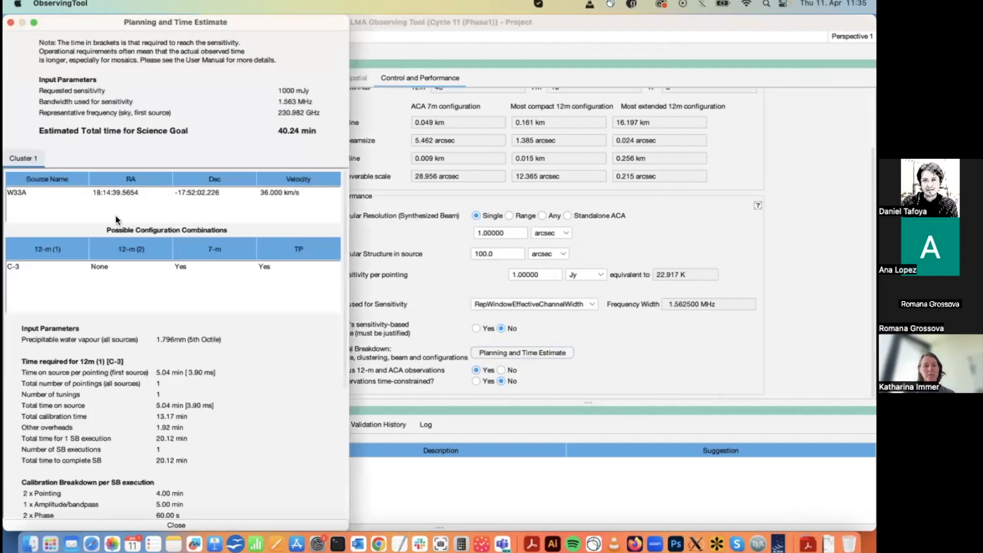
click(10, 22)
Step: Set the single desired angular resolution to 0.5 arcsec and check the configurations in the planning and time estimate
double_click(512, 232)
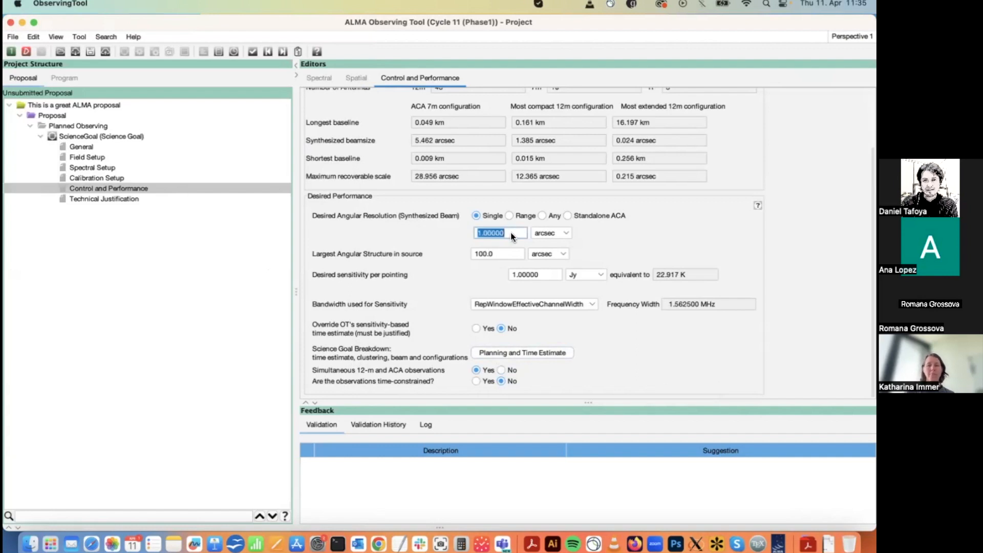
text(0.5)
key(Tab)
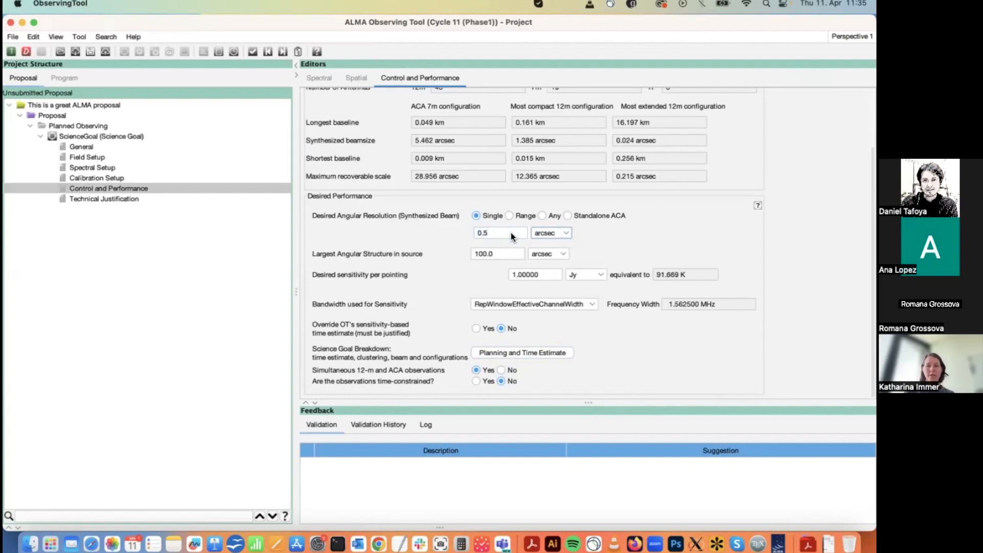
click(532, 353)
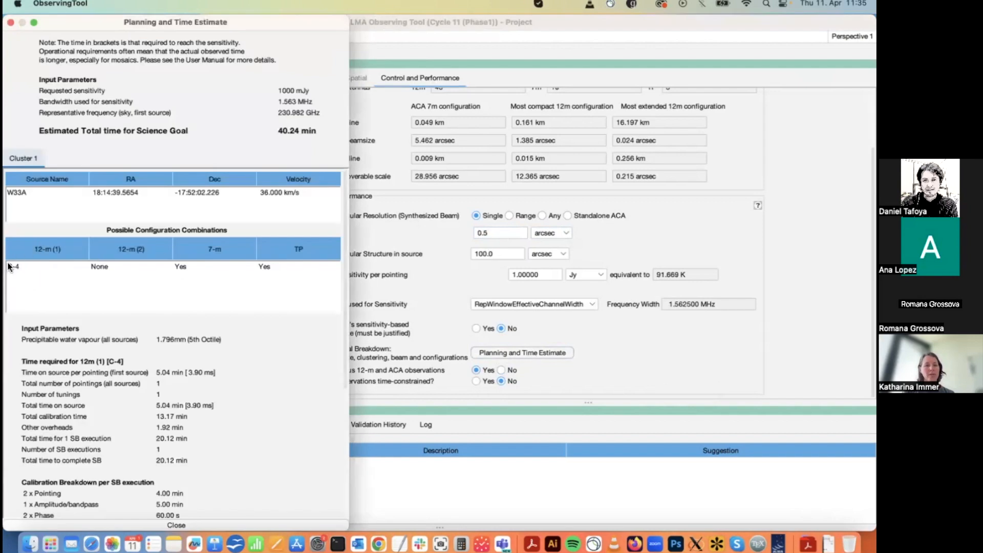
click(11, 21)
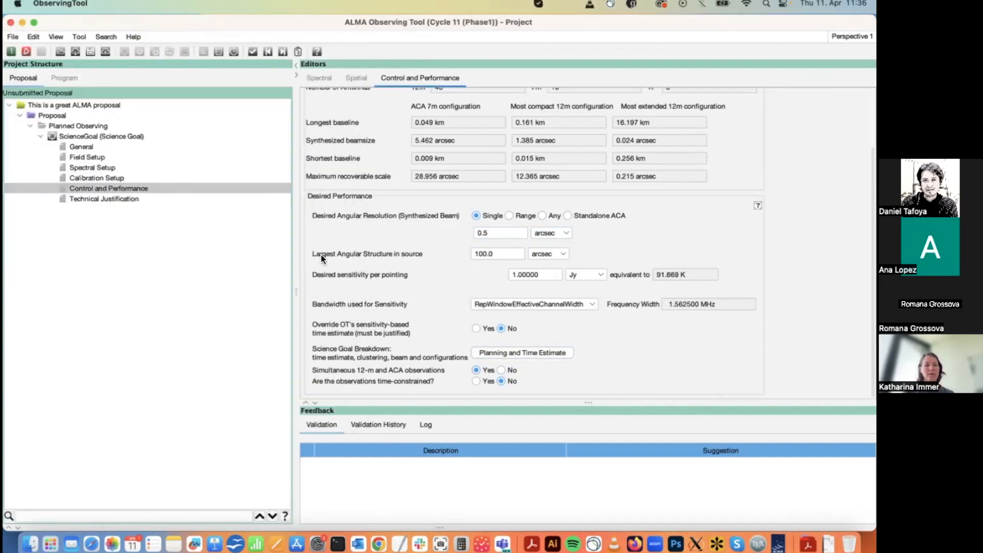
Step: Compare the planning and time estimates with simultaneous 12-m and ACA observations disabled and enabled
click(512, 353)
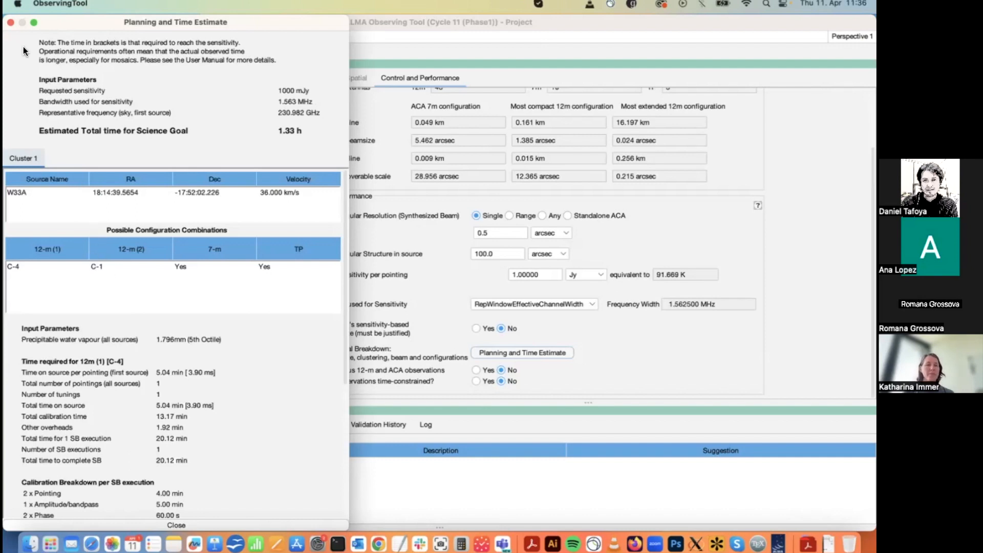
click(11, 23)
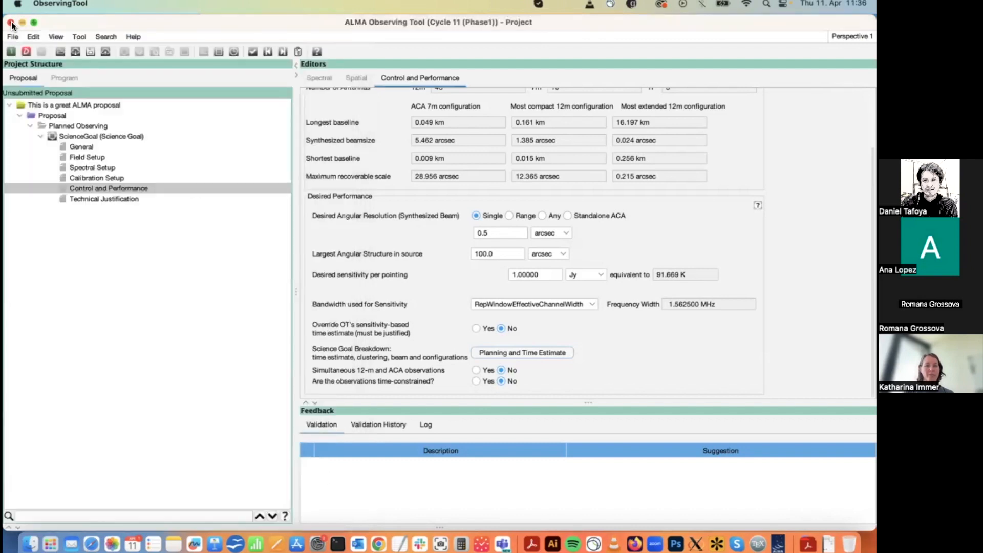
click(476, 370)
click(522, 353)
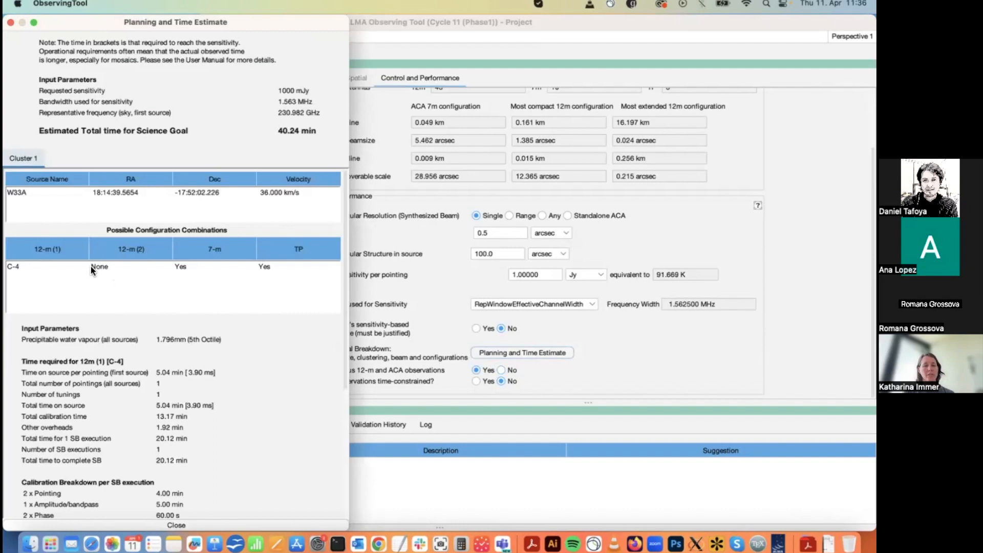
click(11, 23)
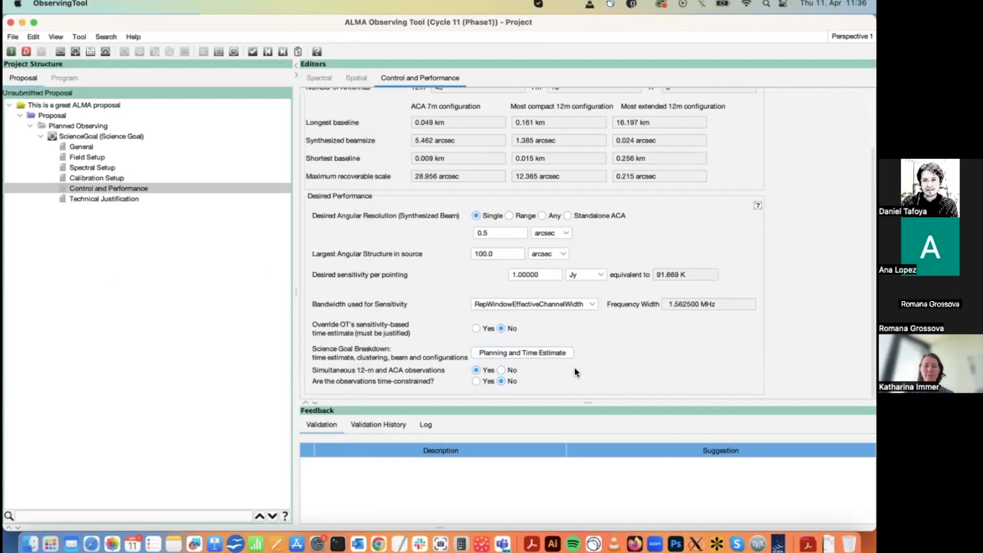
Step: Set simultaneous 12-m and ACA observations to No and mark the observations as time-constrained with Single Visit time windows
click(475, 381)
scroll(563, 368, down, 1)
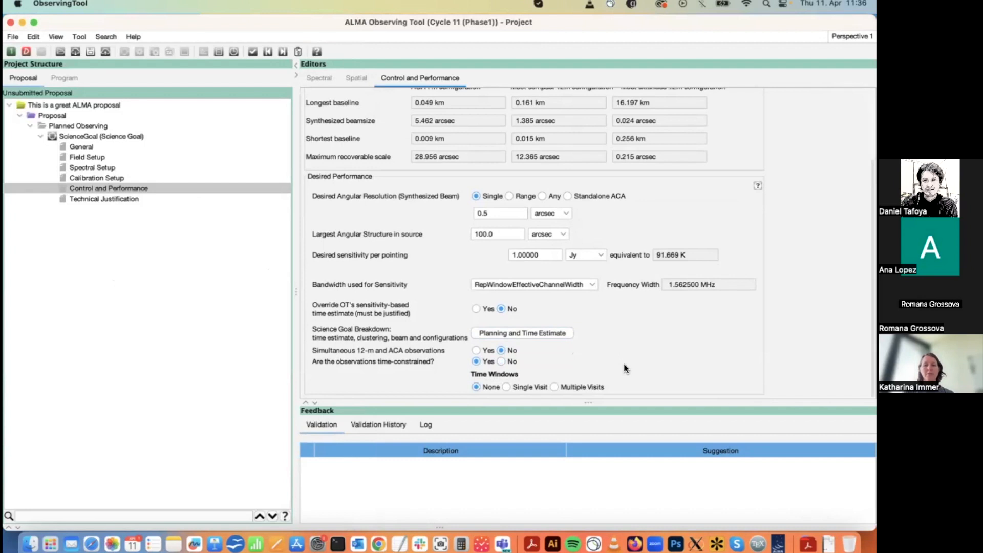
click(506, 386)
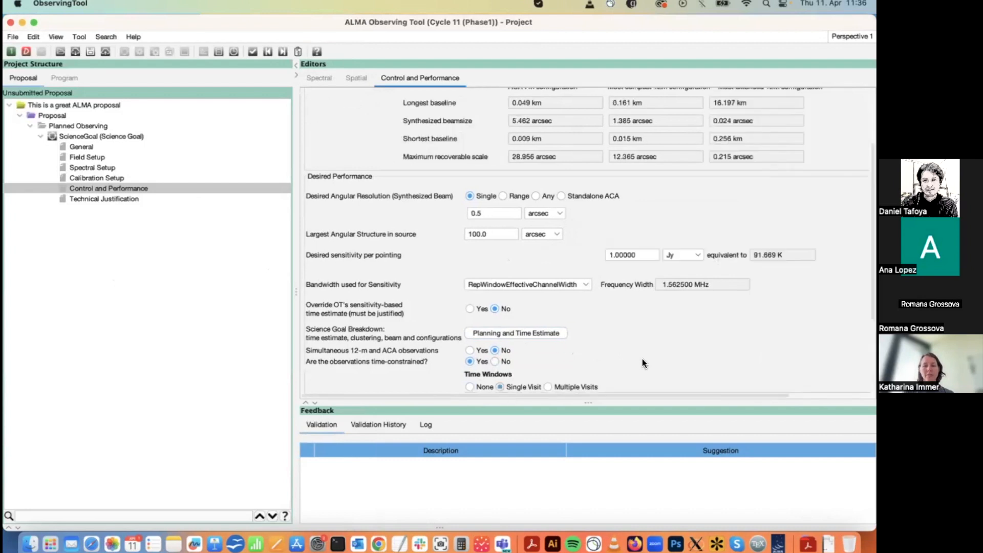
scroll(642, 358, down, 5)
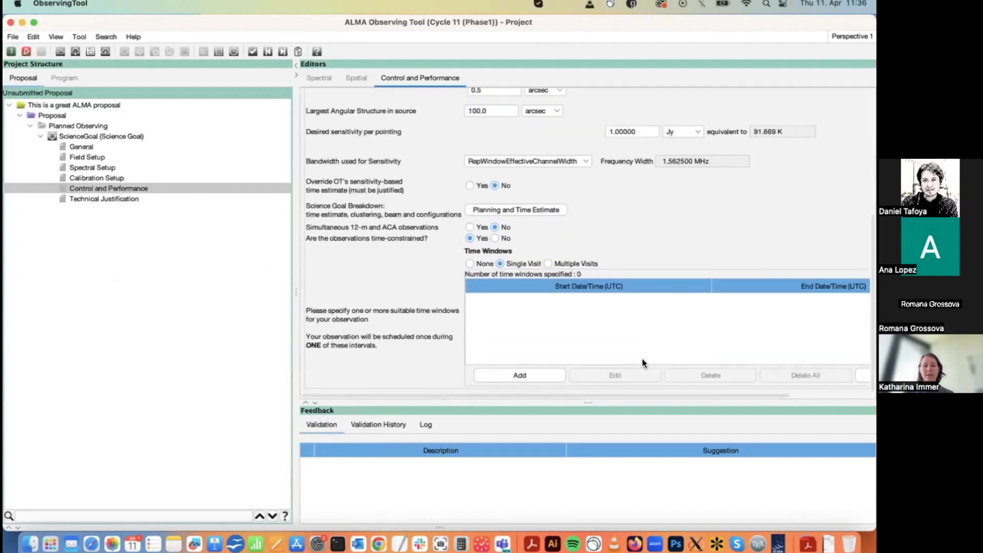
Step: Add three time windows for the single-visit observation
click(514, 376)
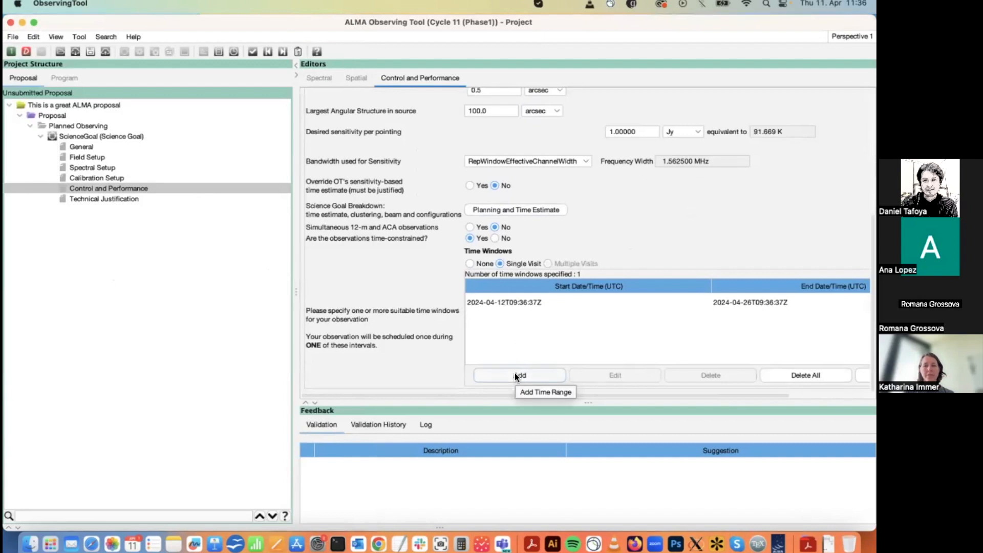
click(515, 374)
click(514, 375)
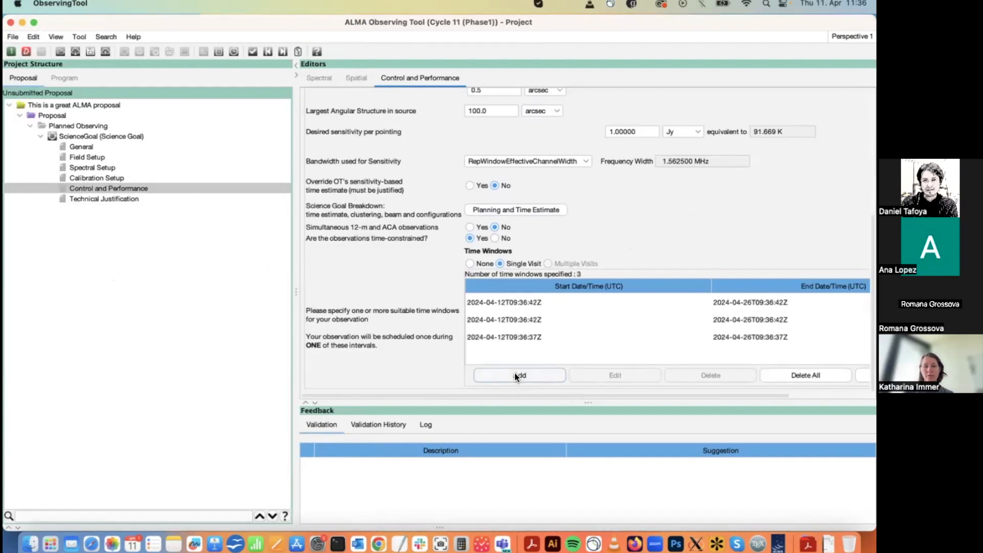
Step: Change the start date of the first listed time window to 2025-04-12 at 9:36
click(520, 302)
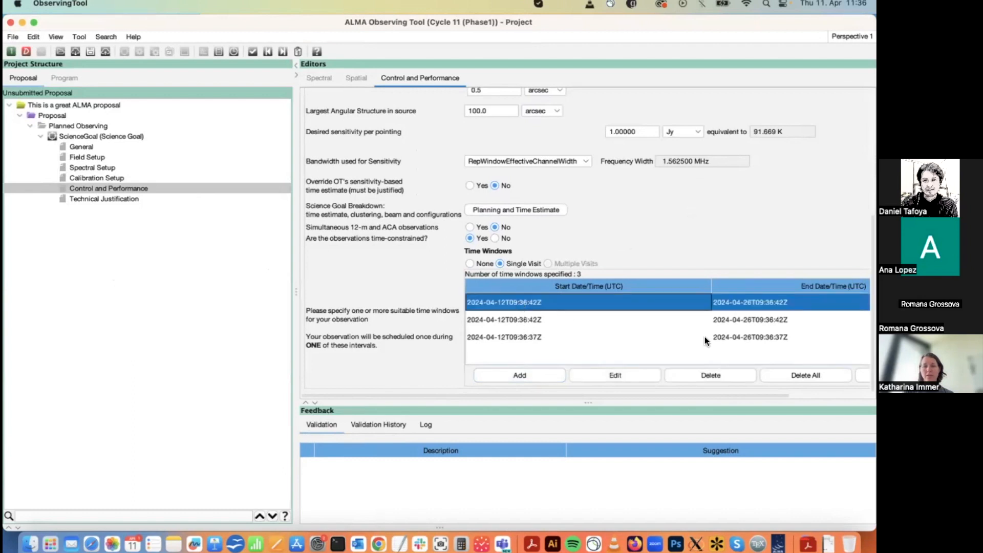
click(633, 373)
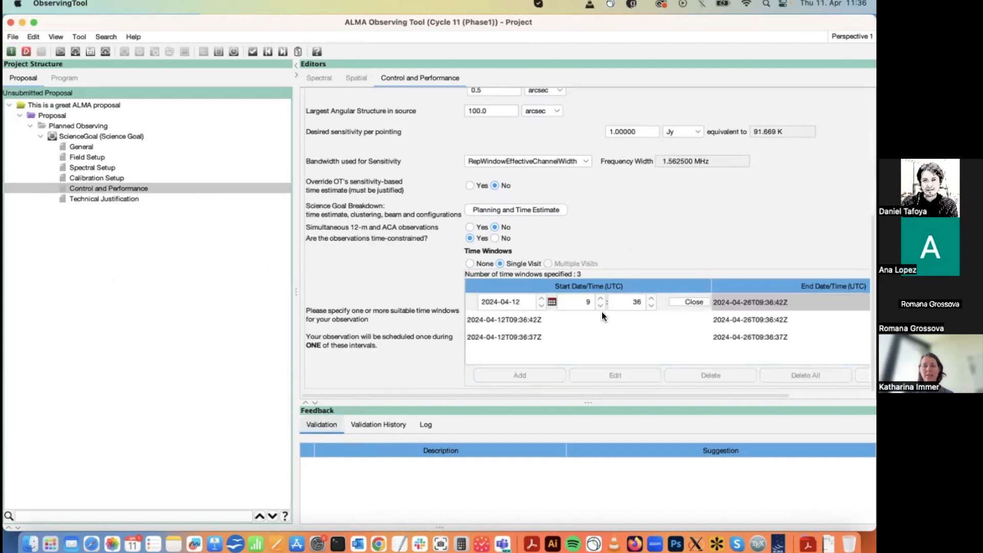
click(541, 298)
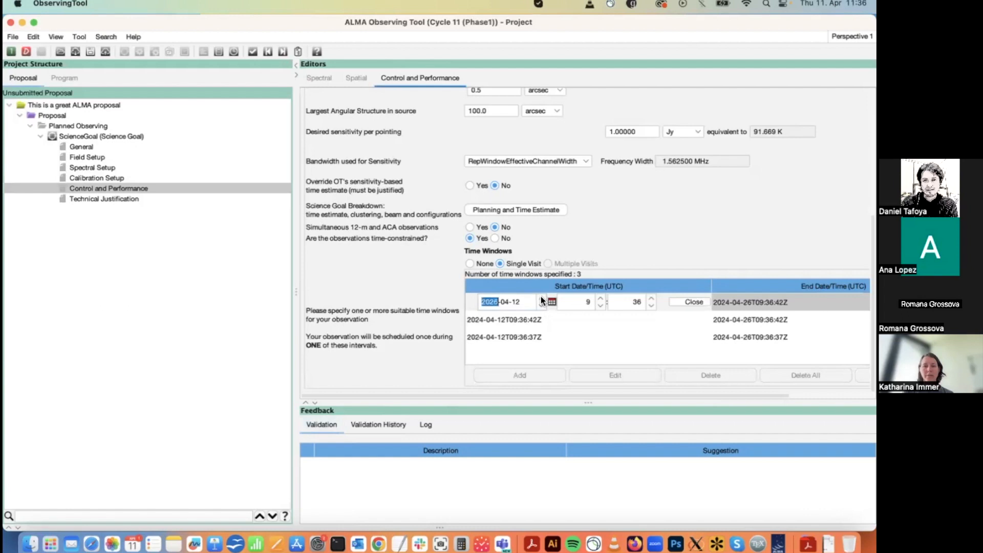
click(540, 305)
click(652, 328)
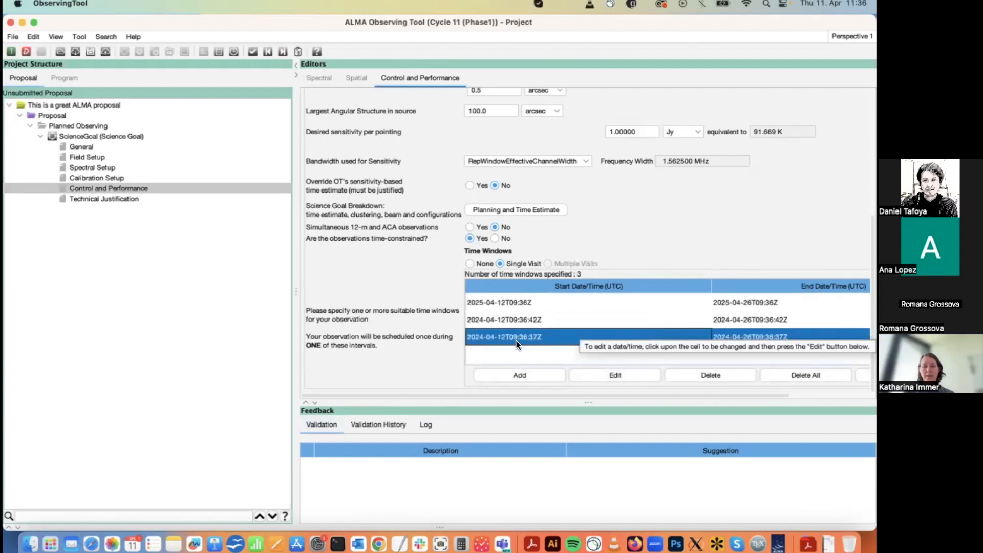
Step: Switch the time windows to Multiple Visits and add a first visit on the specific date 2024-04-11 at 9:37 with a 14-day margin
click(477, 262)
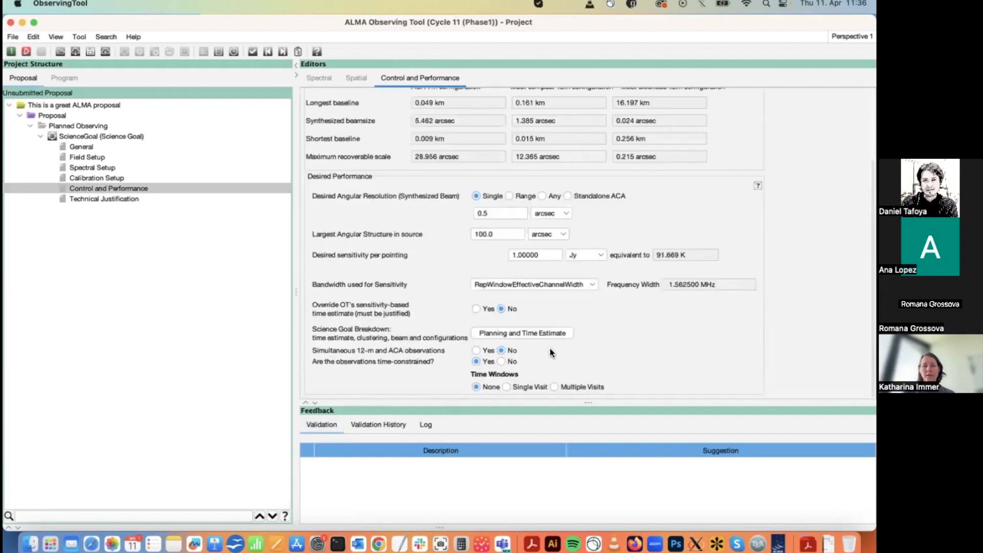
click(553, 385)
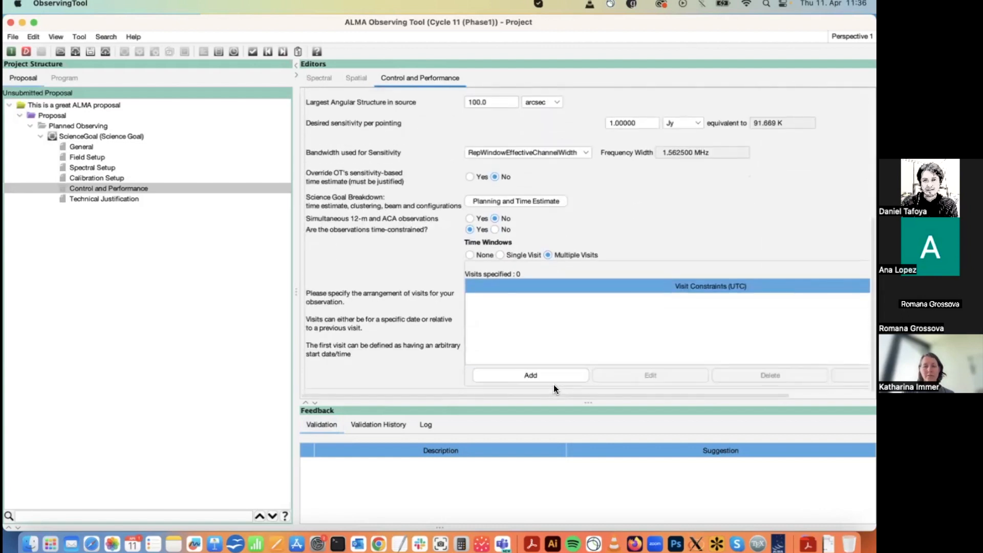
click(548, 374)
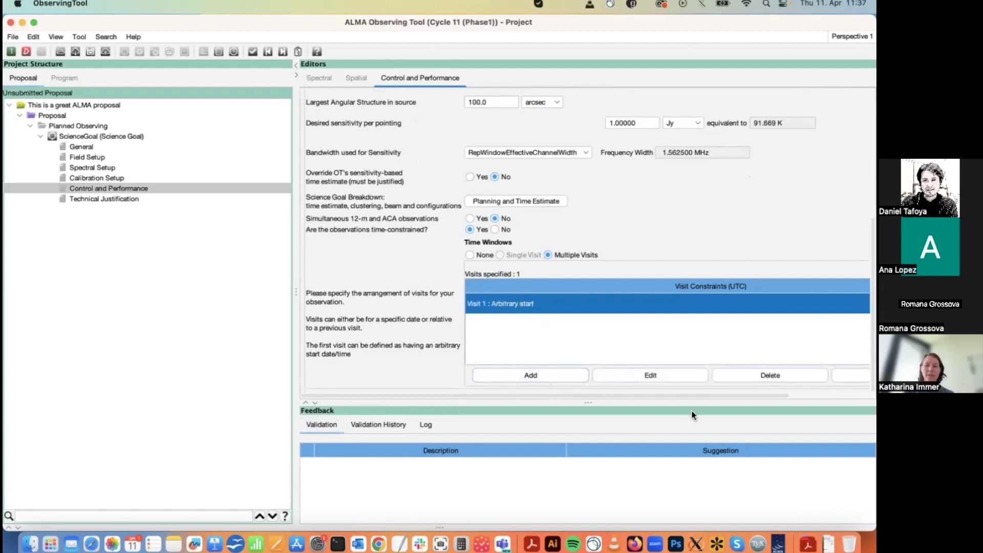
click(665, 375)
click(491, 302)
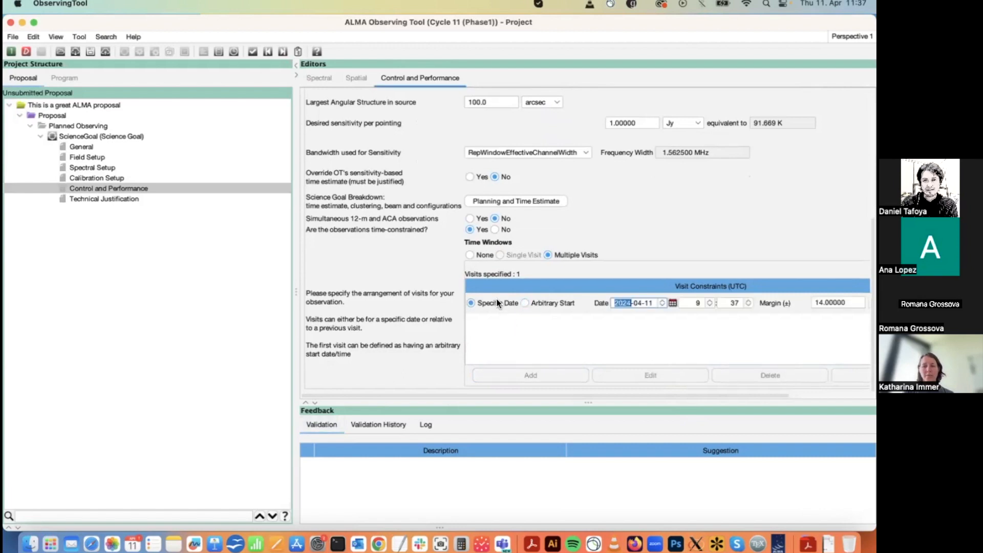
click(766, 297)
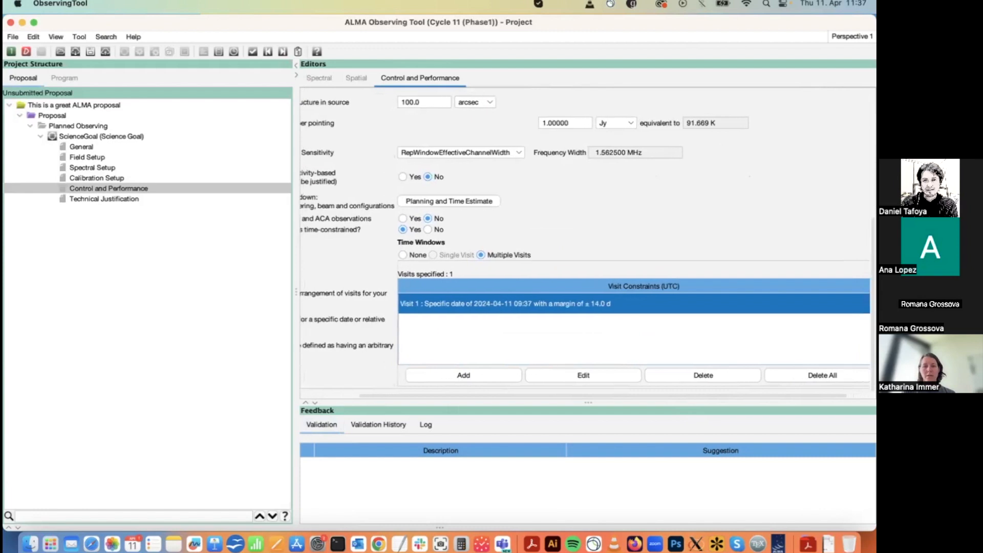
Step: Add two more visits and schedule the third one 28 days after visit 2 with a margin of 7 days
click(535, 372)
click(535, 375)
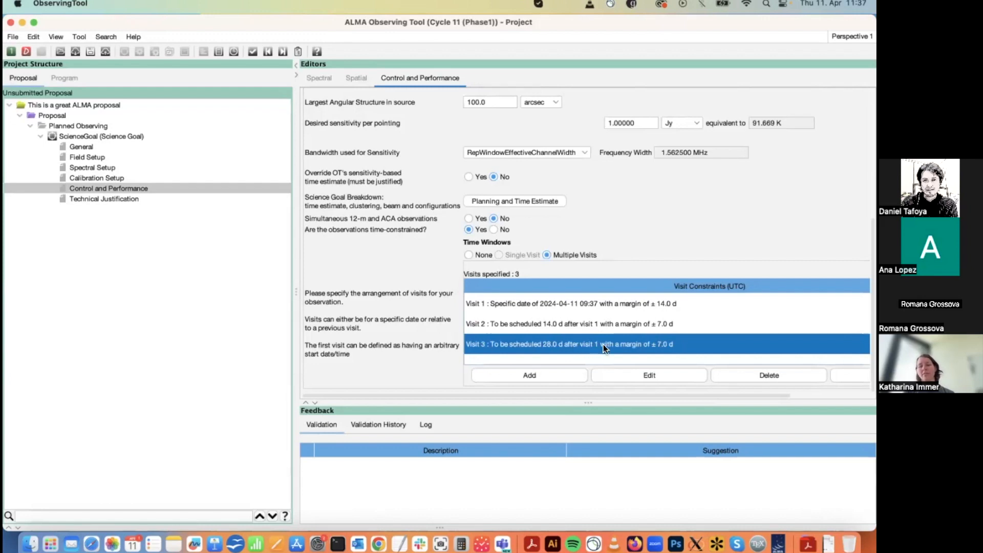
click(648, 374)
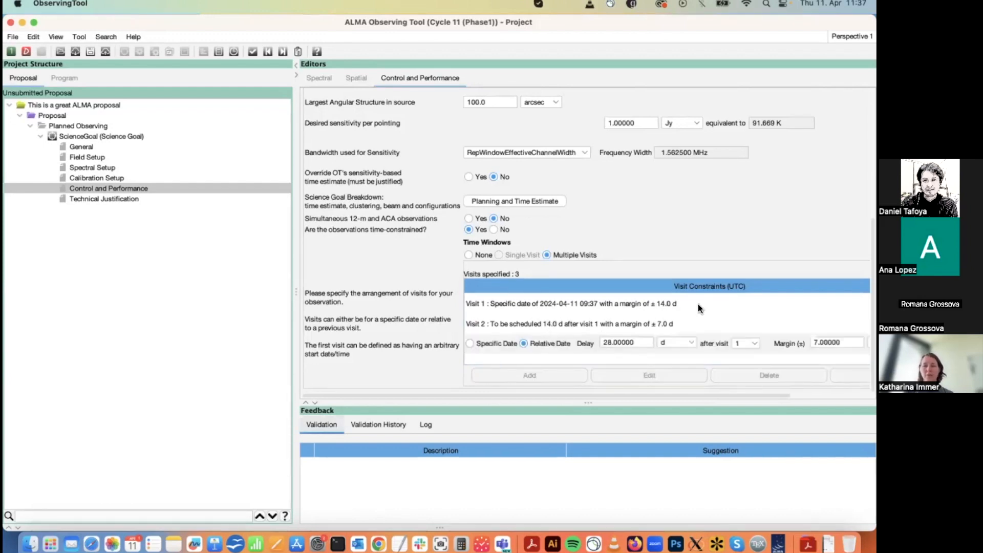
click(748, 346)
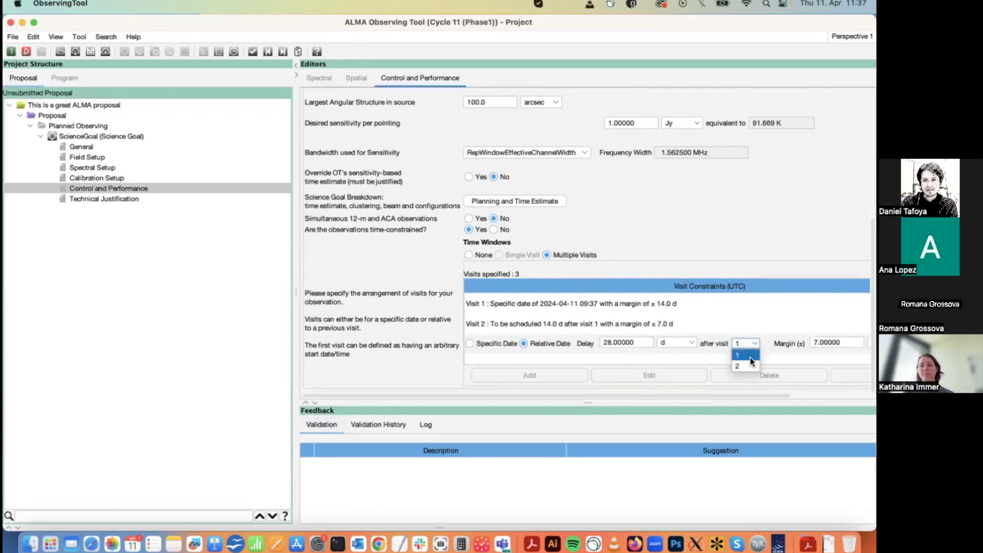
scroll(751, 364, right, 5)
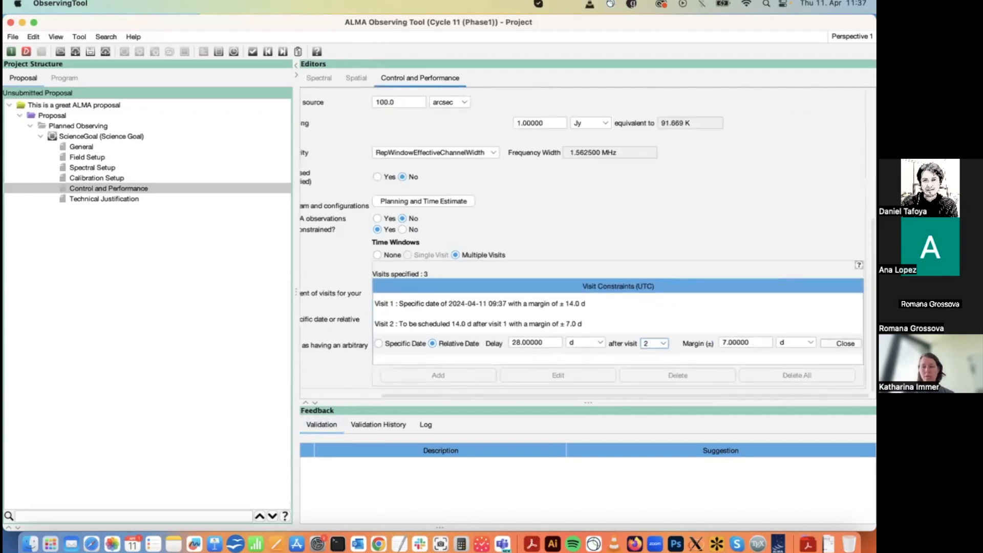
click(843, 343)
click(569, 373)
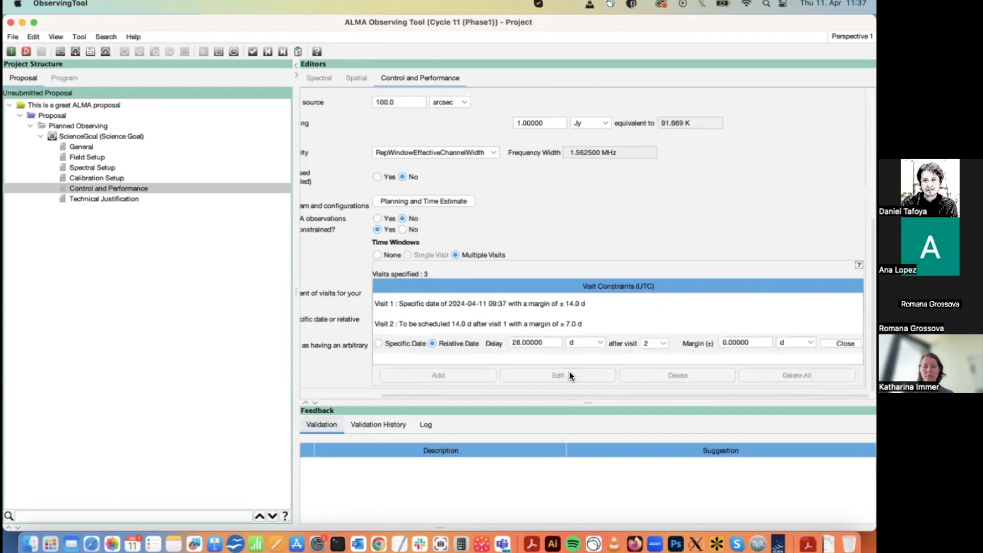
click(751, 344)
text(7)
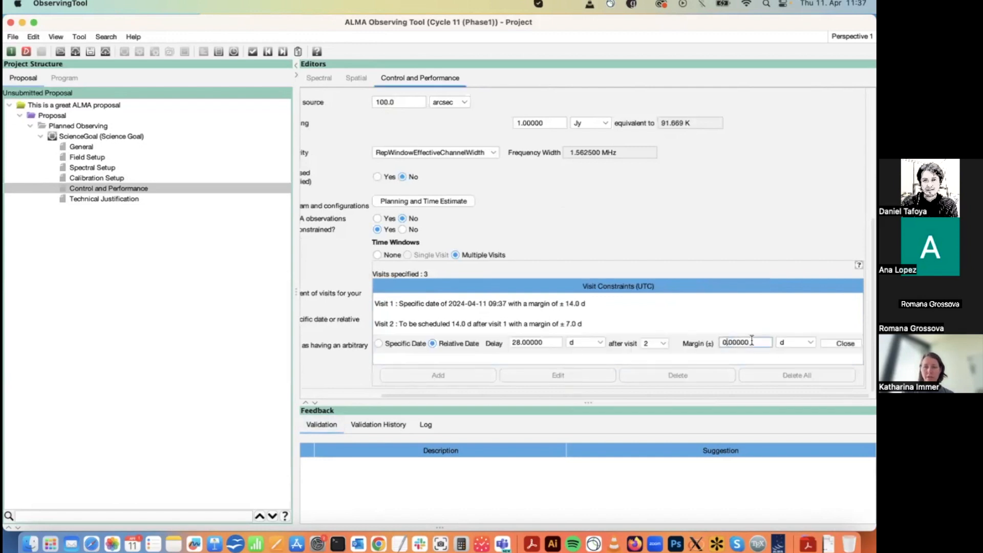
key(Return)
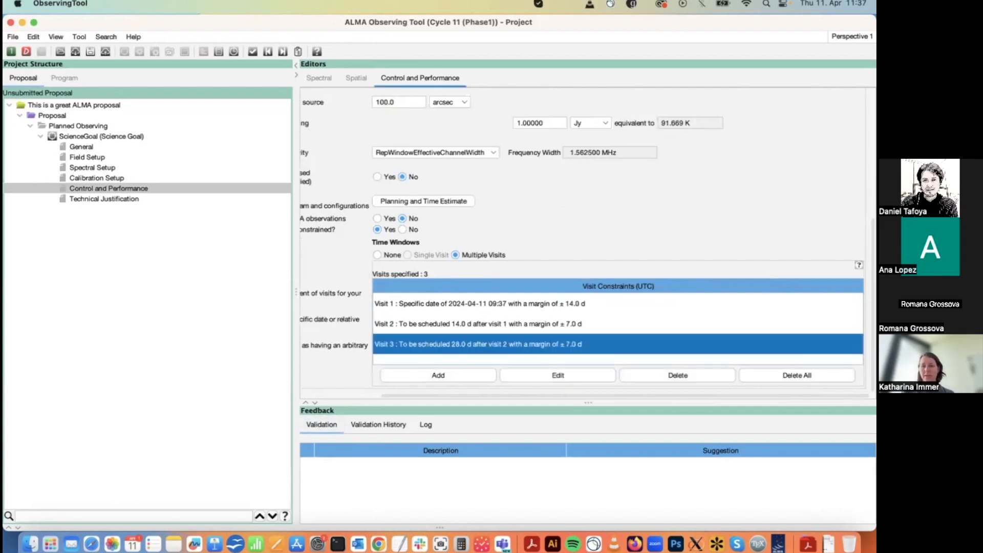
scroll(504, 334, left, 5)
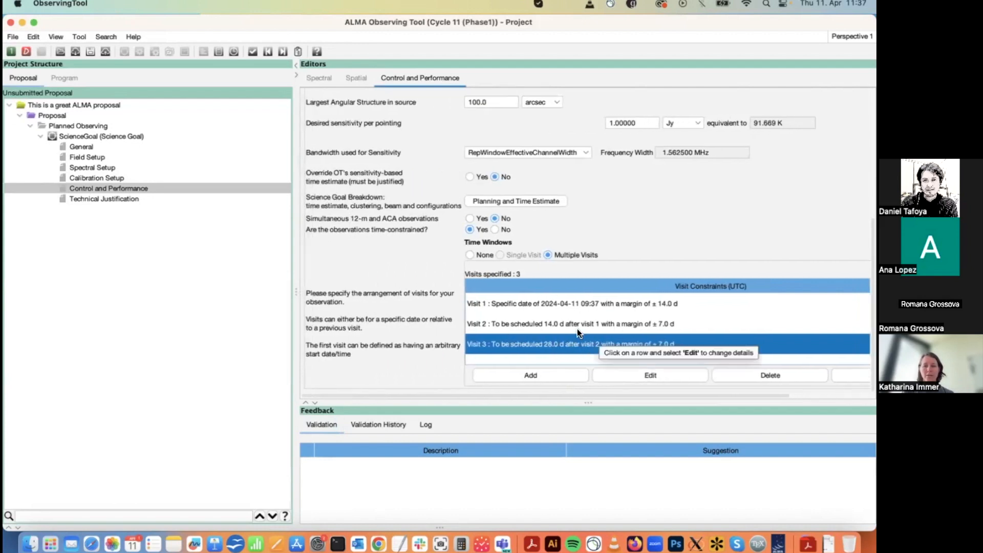
Step: Mark the observations as not time-constrained
click(495, 229)
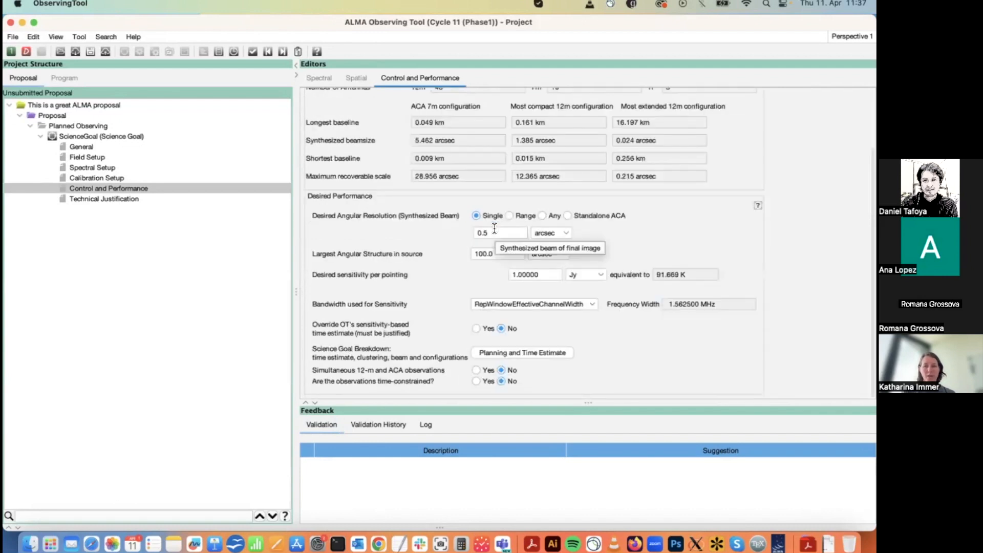
Step: Review the sensitivity, imaging, correlator configuration and choices-to-be-justified sections of the science goal's technical justification
click(116, 198)
scroll(397, 327, down, 3)
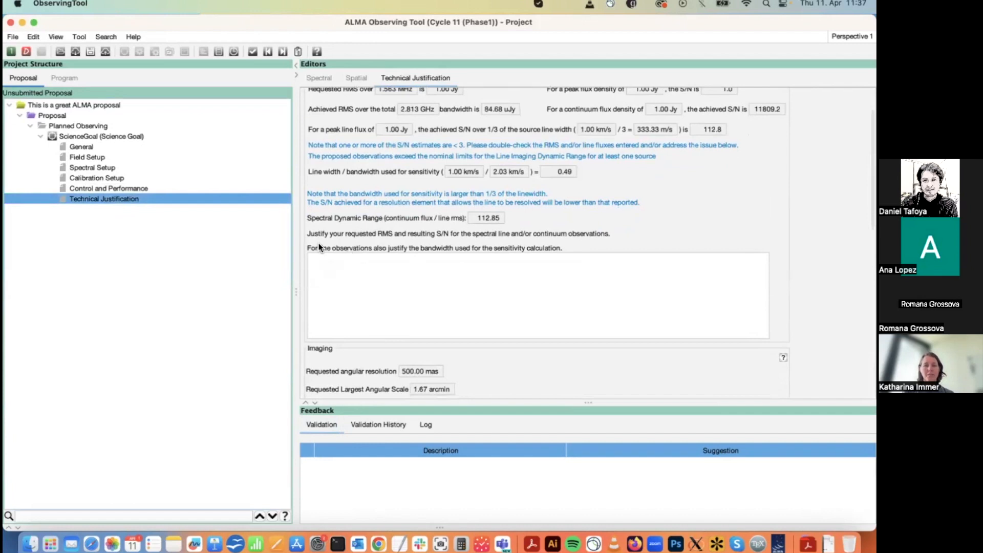
scroll(399, 286, down, 1)
scroll(399, 286, down, 8)
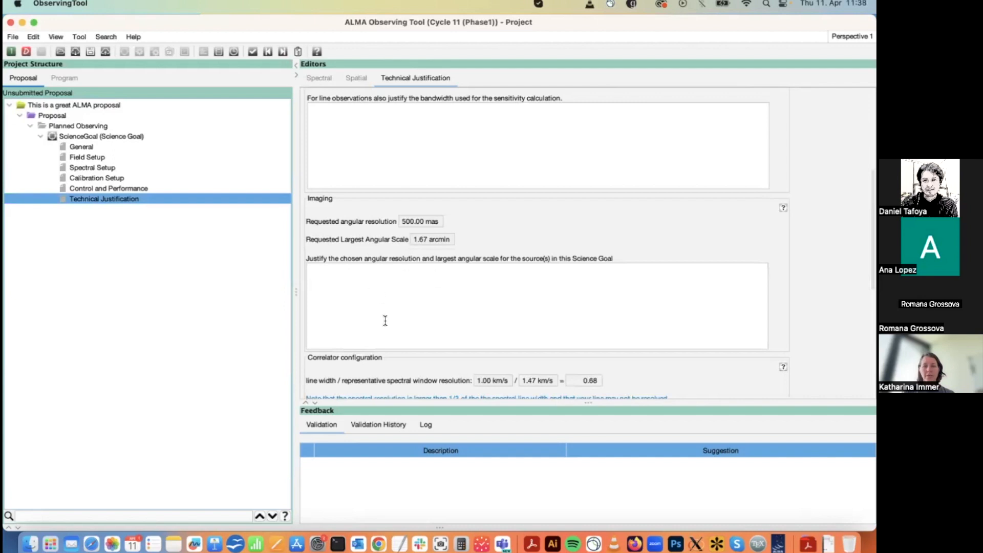
scroll(385, 321, down, 4)
scroll(475, 226, down, 7)
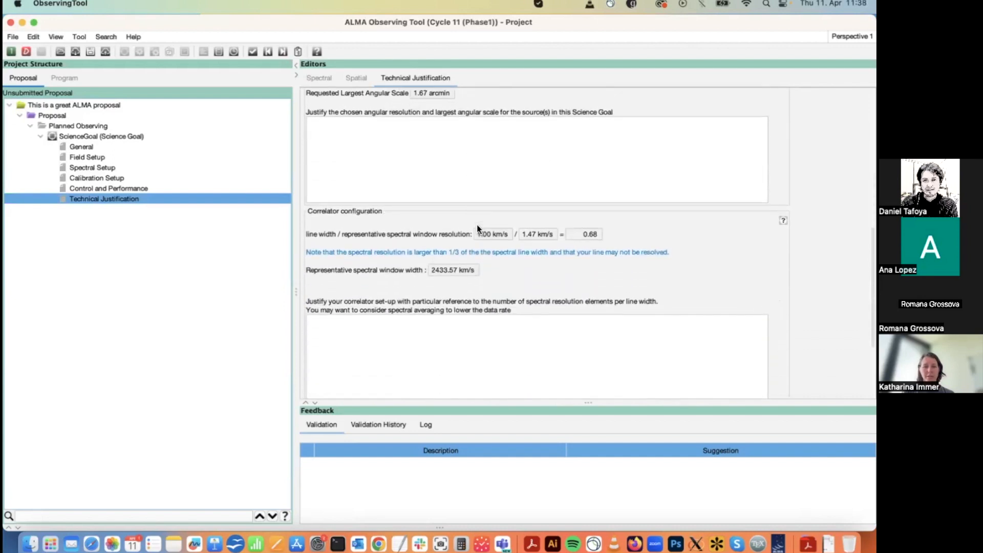
scroll(454, 308, down, 3)
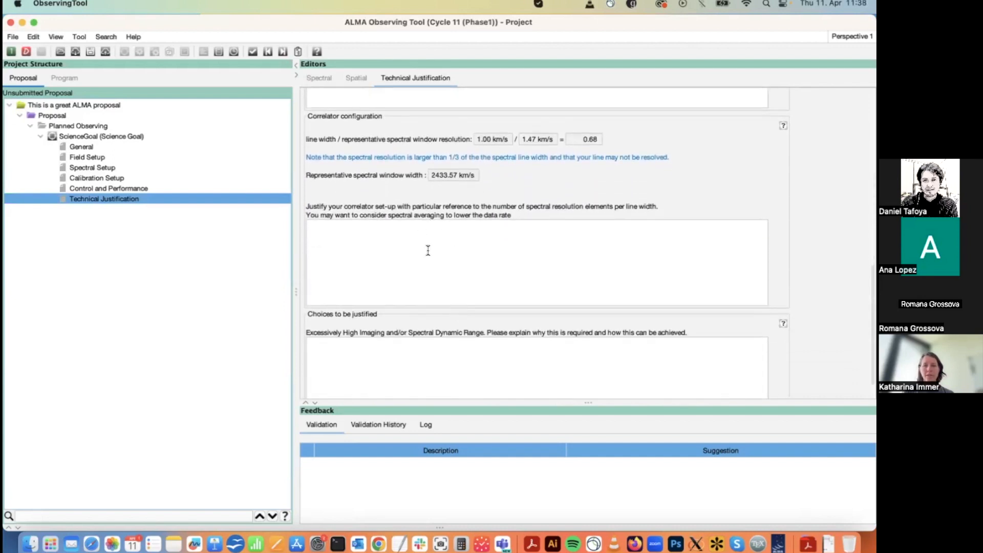
scroll(440, 261, down, 2)
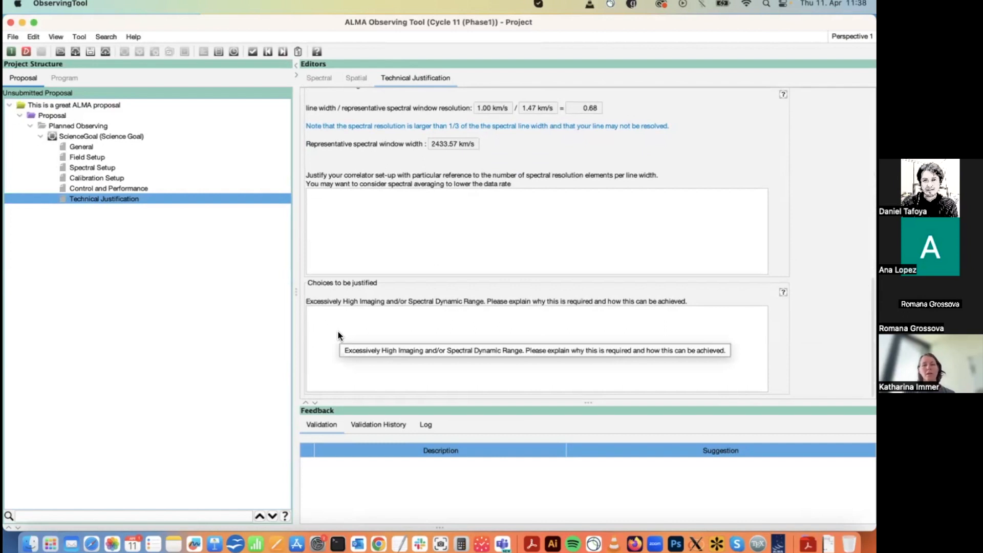
Step: Fill the sensitivity justification with about three lines of repeated placeholder text starting "a;sldka;sldka;lskd"
scroll(389, 196, up, 5)
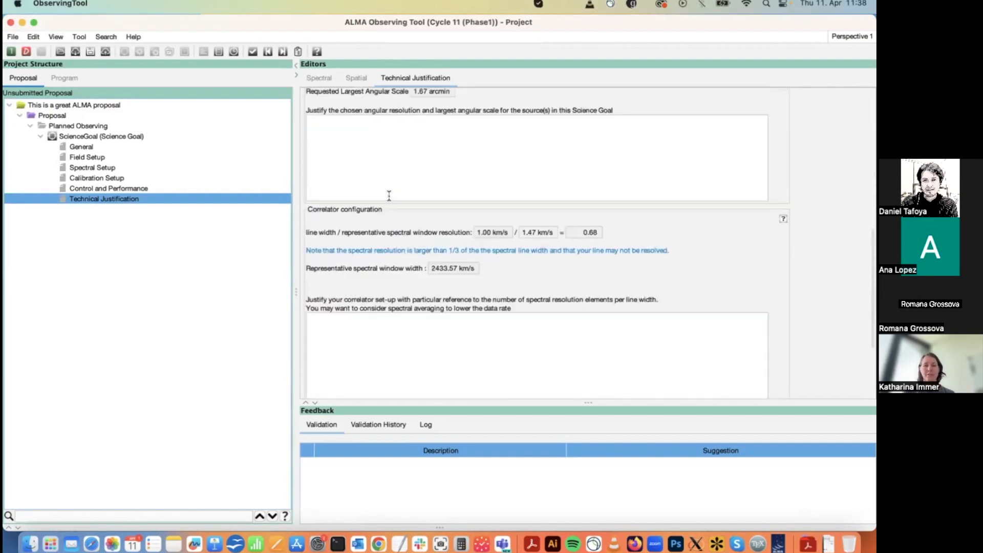
scroll(389, 195, up, 8)
click(390, 212)
text(a;sldka;sldka;lskd;alskd;alksd;alksd;laksd;lkas;dlka;sldka;slkd;alksd;l)
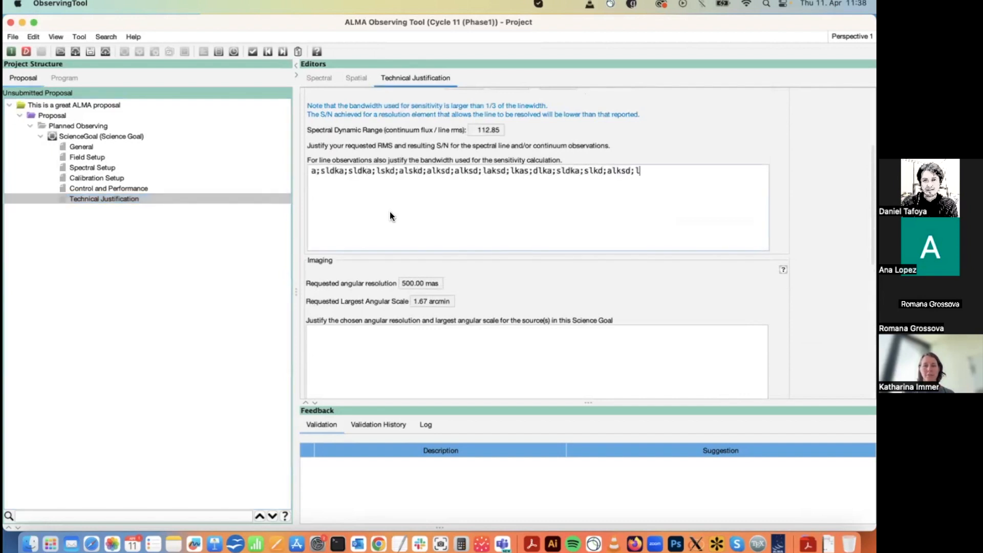
key(super+a)
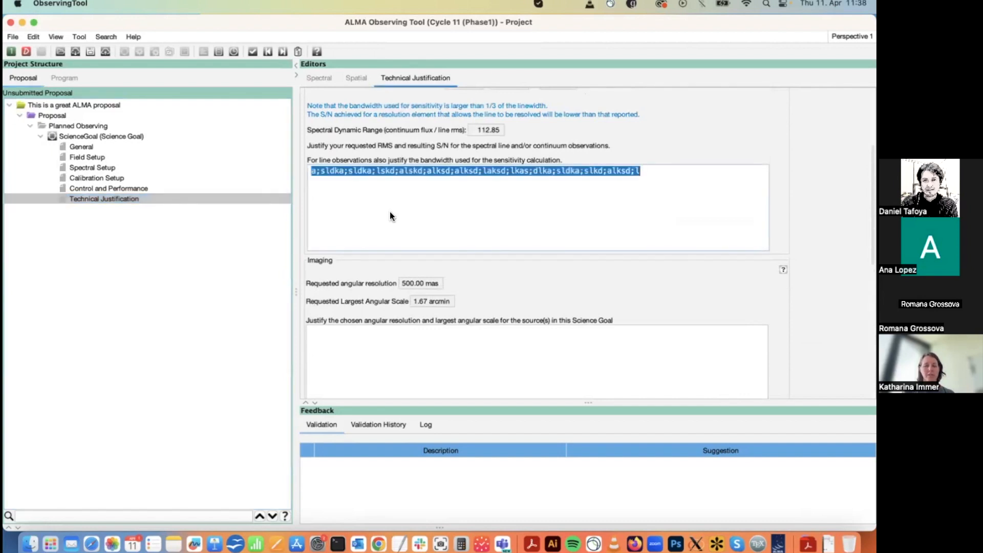
key(super+c)
key(Right)
key(super+v)
key(super+v)
key(super+a)
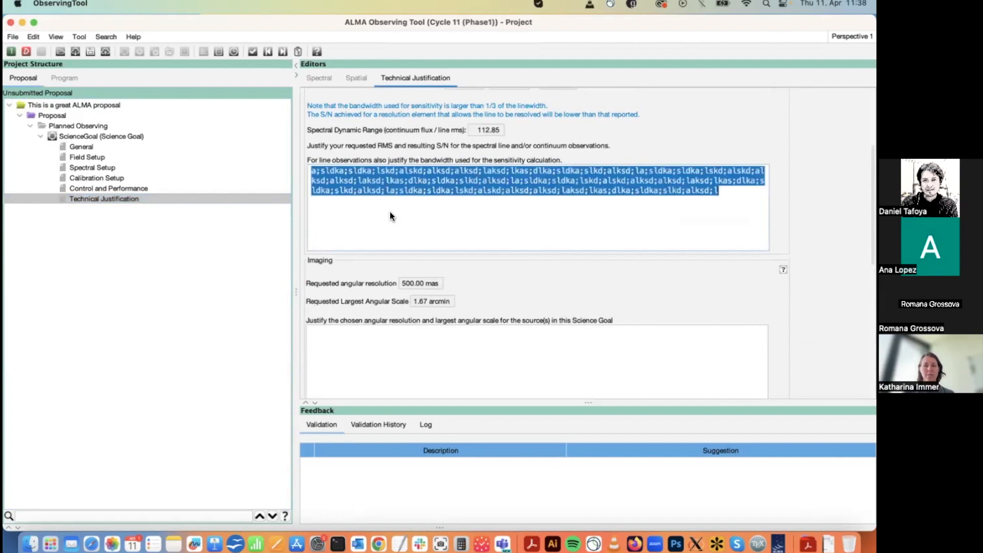
Step: Copy the placeholder text into the imaging, correlator set-up and high dynamic range justifications
key(super+c)
scroll(439, 278, down, 5)
click(428, 241)
key(super+v)
scroll(432, 246, down, 5)
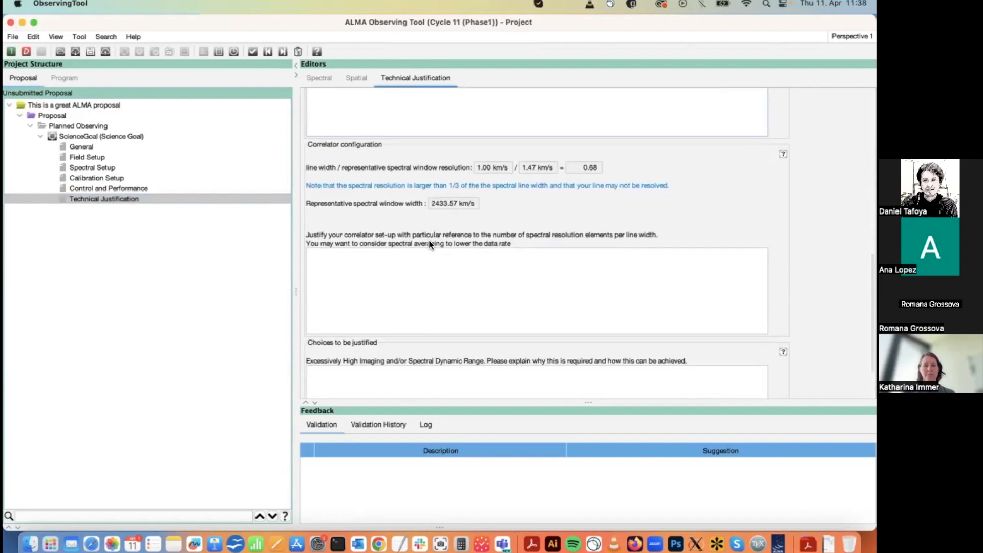
click(424, 256)
key(super+v)
click(393, 346)
key(super+v)
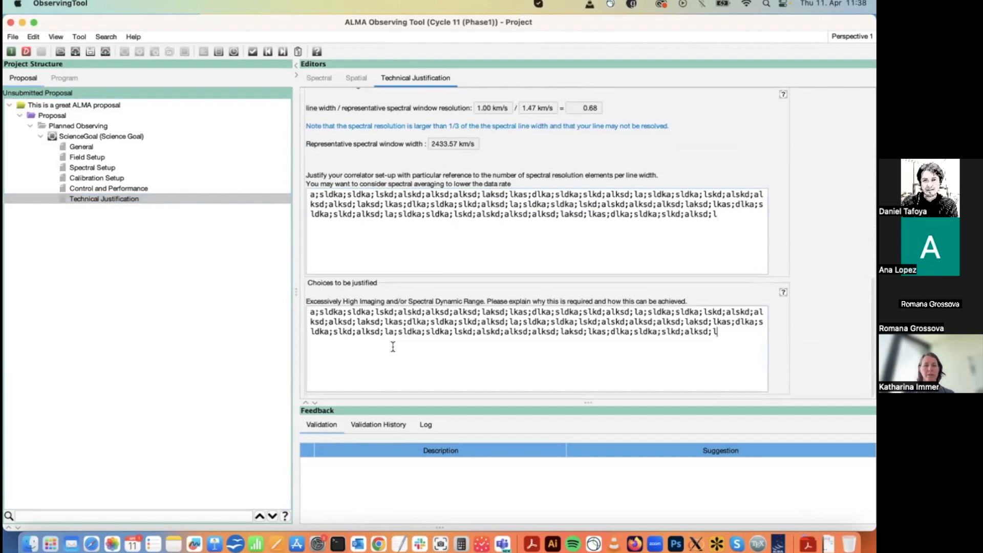
Step: Validate the project and inspect the problem reported in the feedback
scroll(398, 248, up, 10)
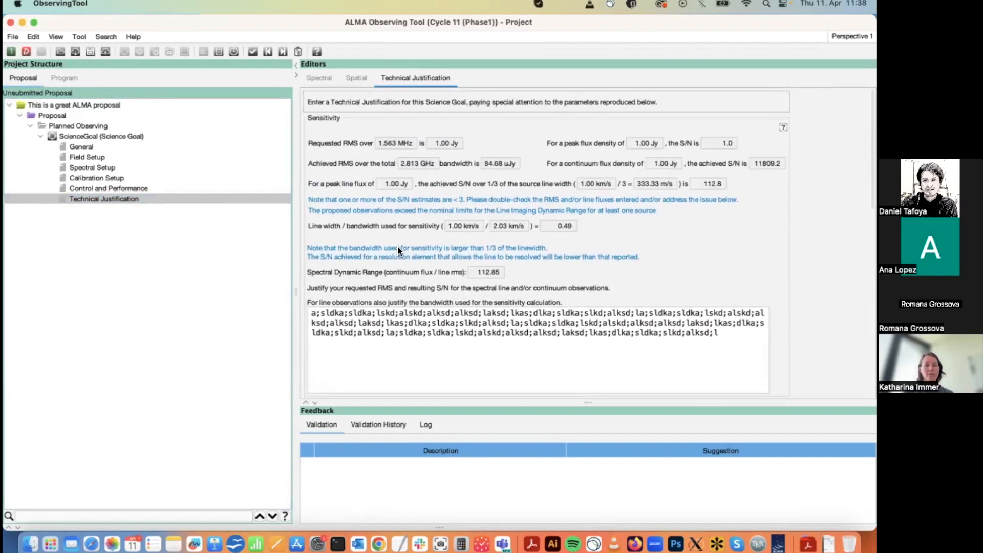
click(252, 52)
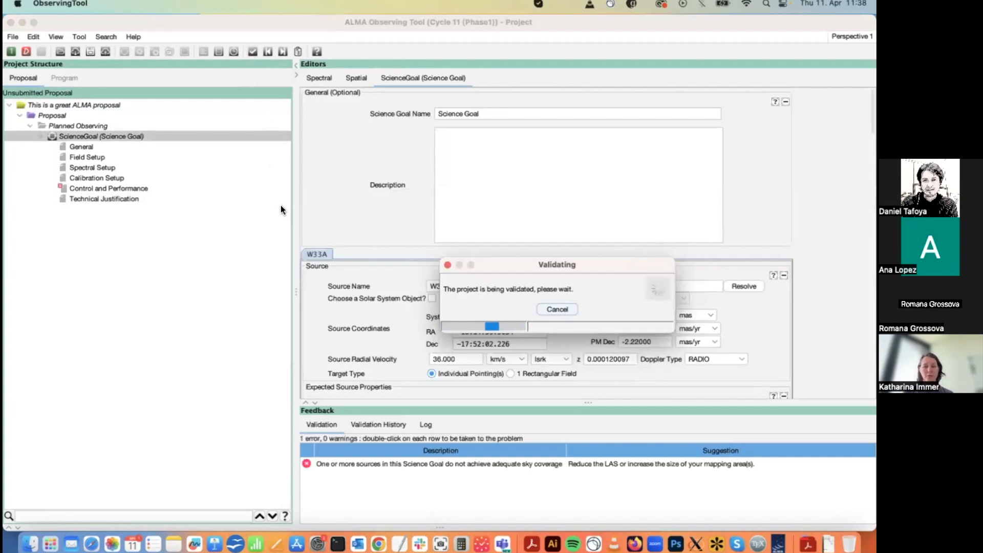
click(373, 462)
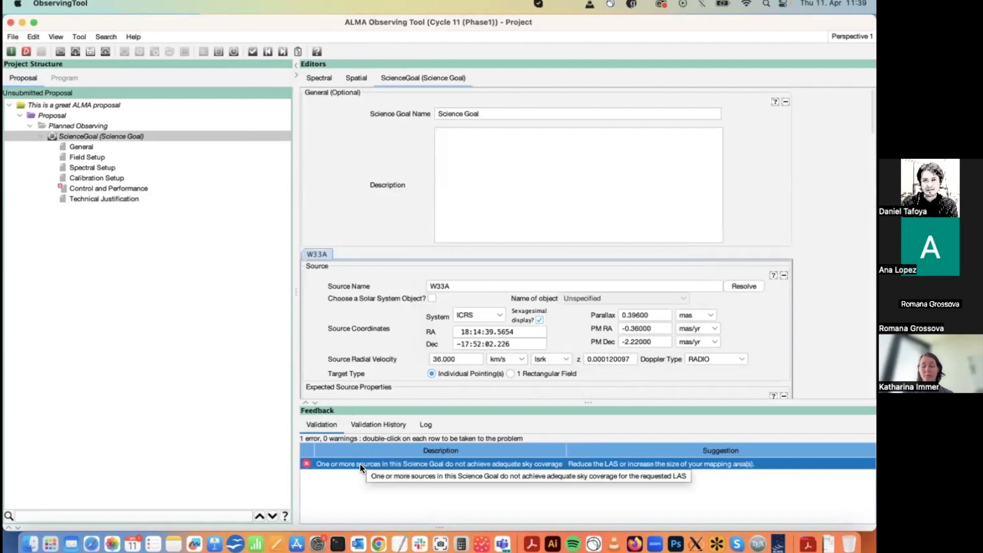
Step: Set the largest angular structure in source to 30.0 arcsec and validate the project again
click(111, 186)
scroll(437, 334, down, 2)
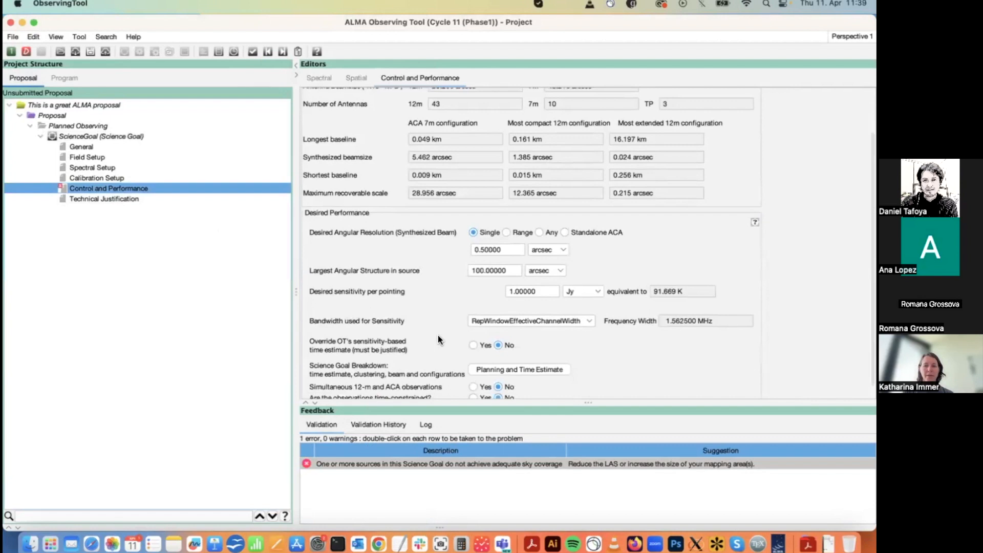
click(516, 268)
text(30.0)
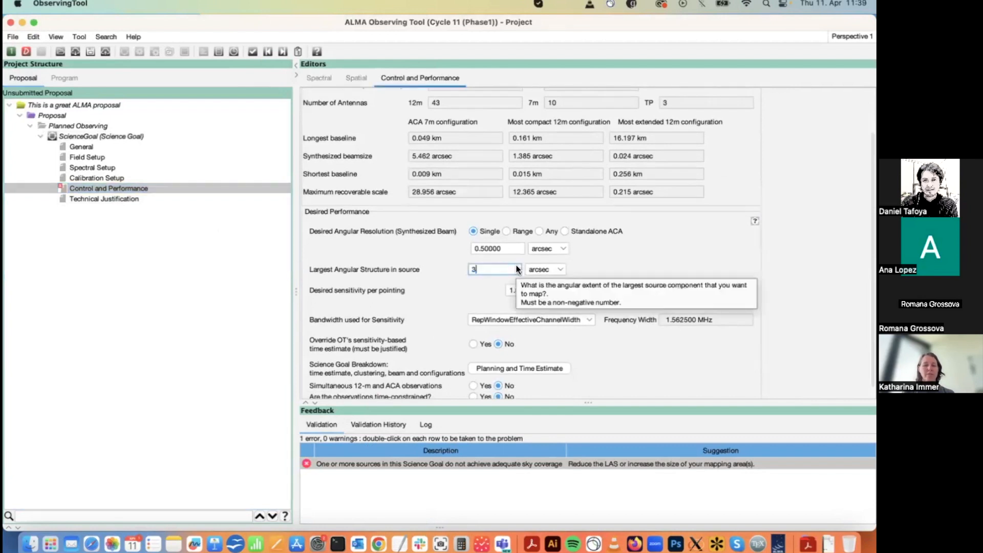
key(Tab)
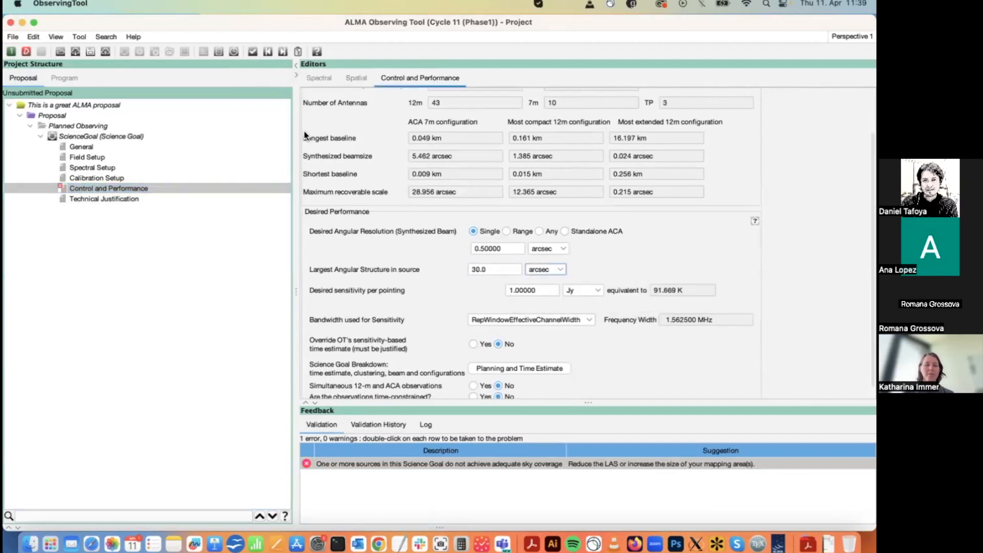
click(253, 51)
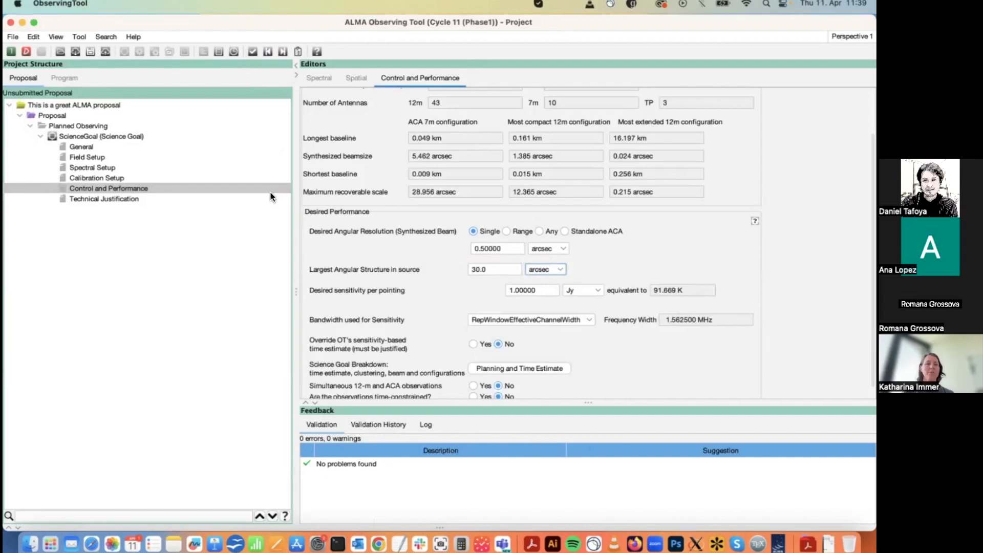
Step: Locate the Submit Project command without submitting, and open the proposal's main form for review
click(13, 36)
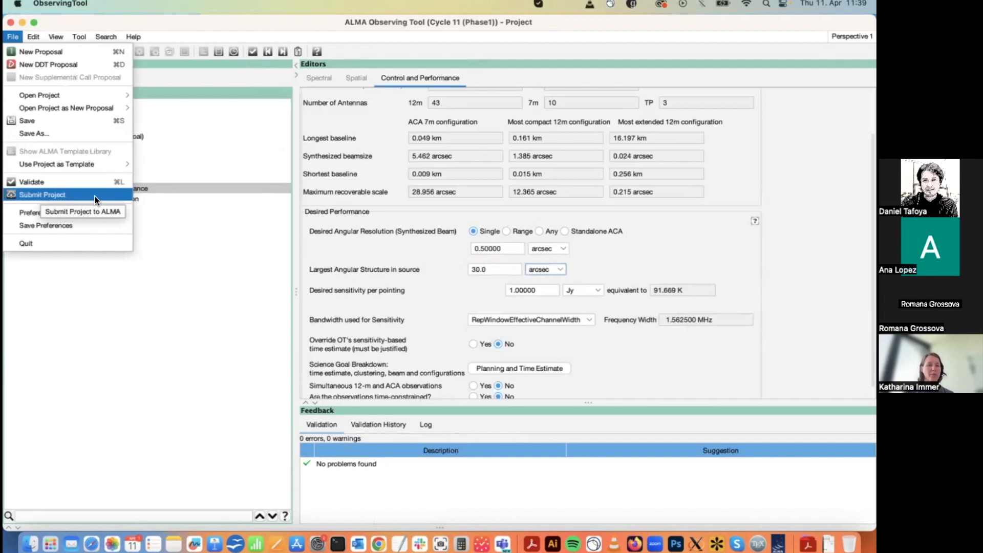
click(183, 330)
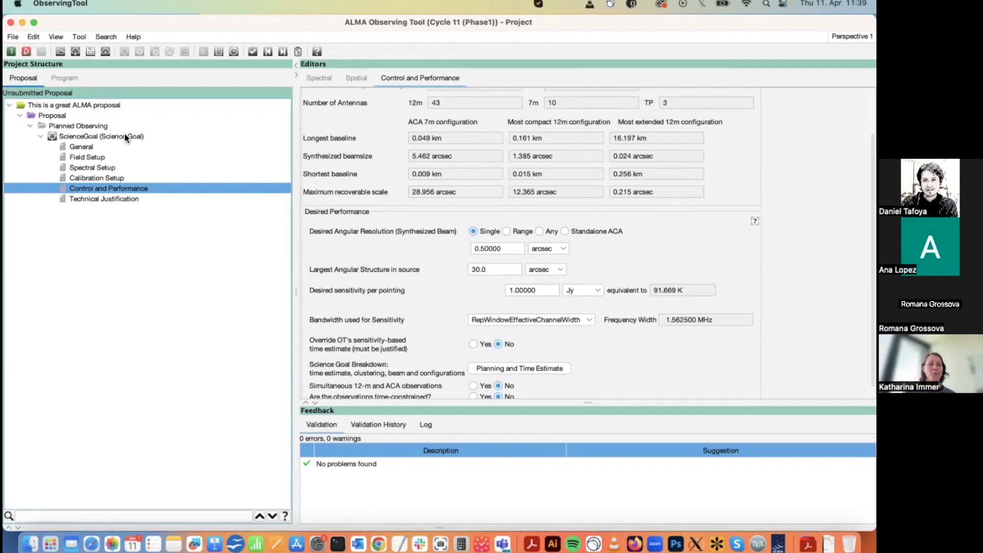
click(45, 115)
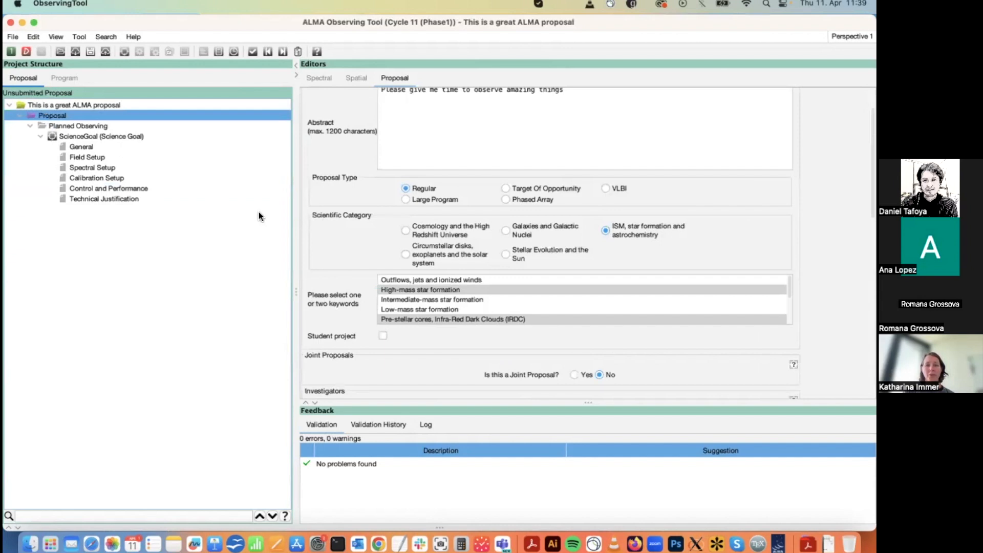
Step: Mark the proposal as a joint proposal in the proposal form
scroll(356, 230, down, 5)
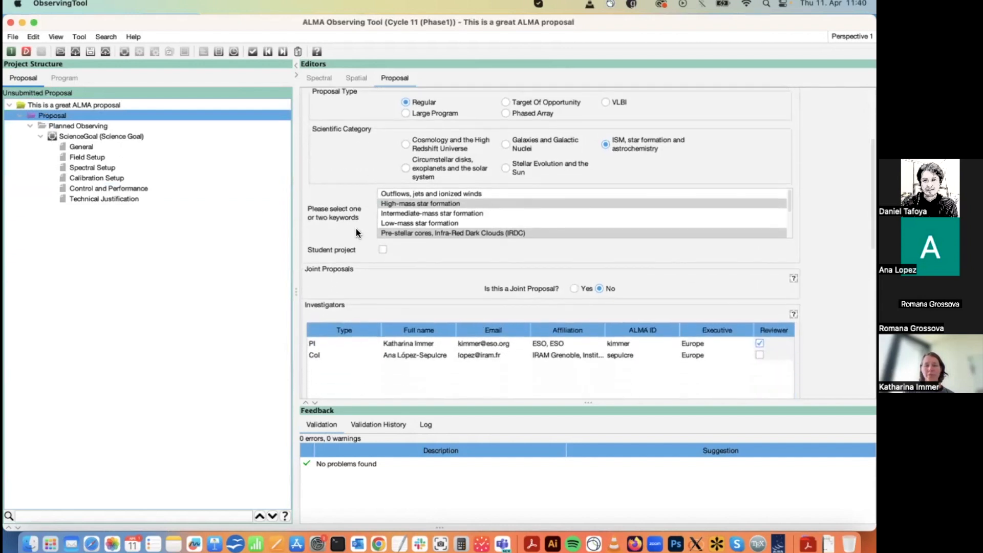
scroll(355, 228, up, 5)
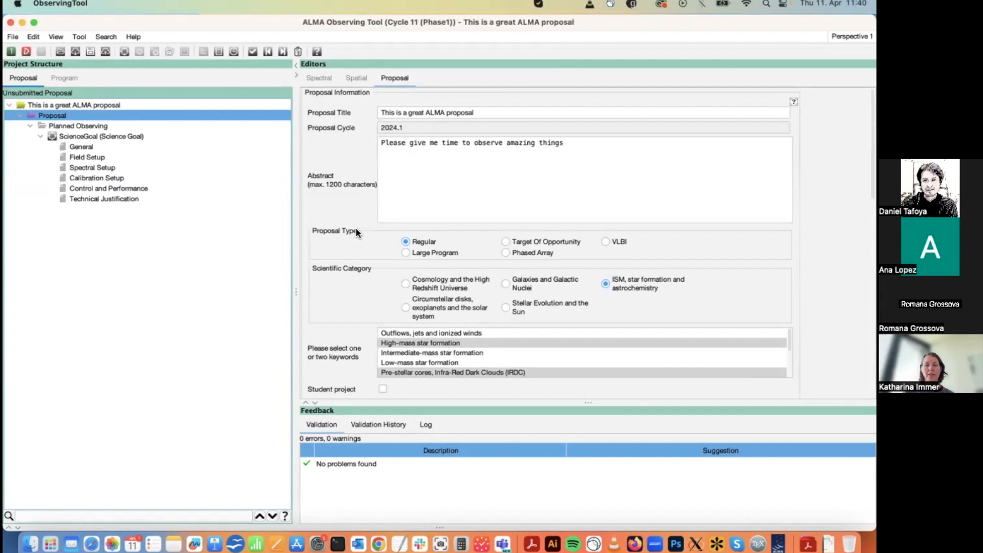
scroll(351, 324, down, 6)
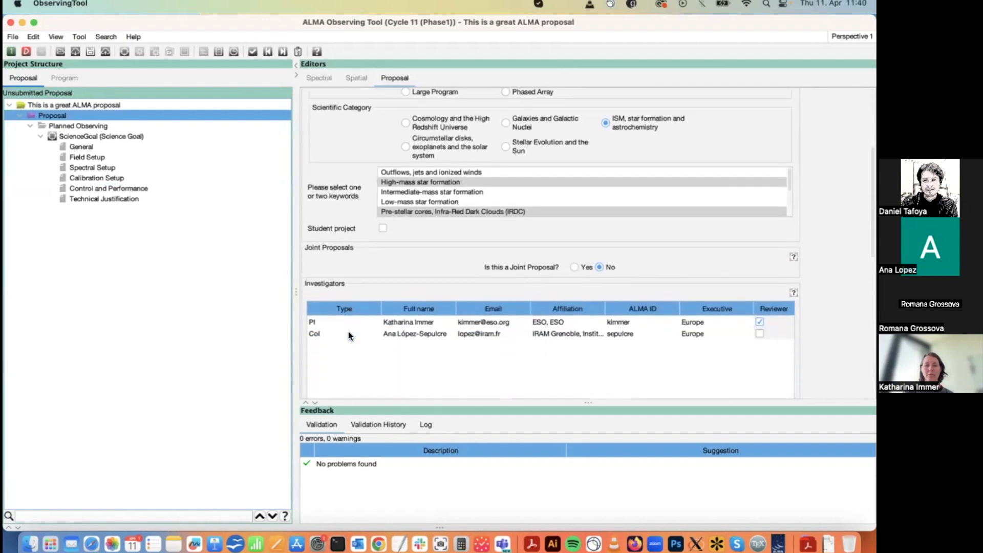
click(574, 266)
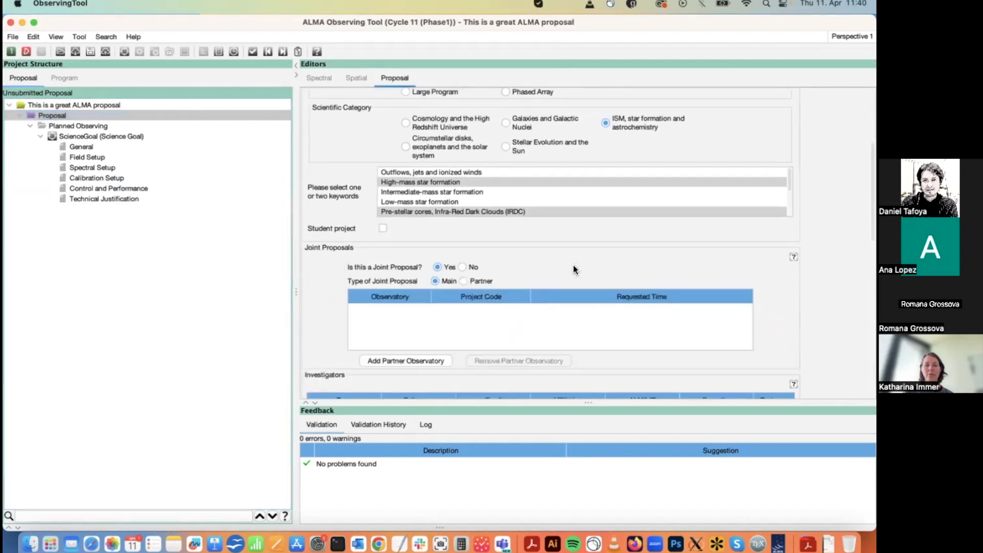
scroll(572, 265, down, 2)
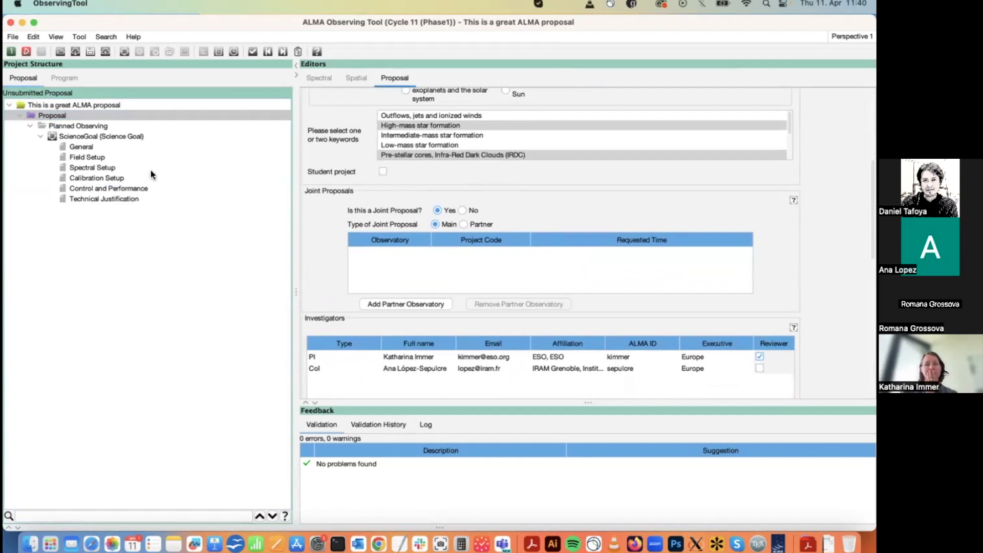
Step: Review the science goal's configuration information and desired performance settings under Control and Performance
click(101, 188)
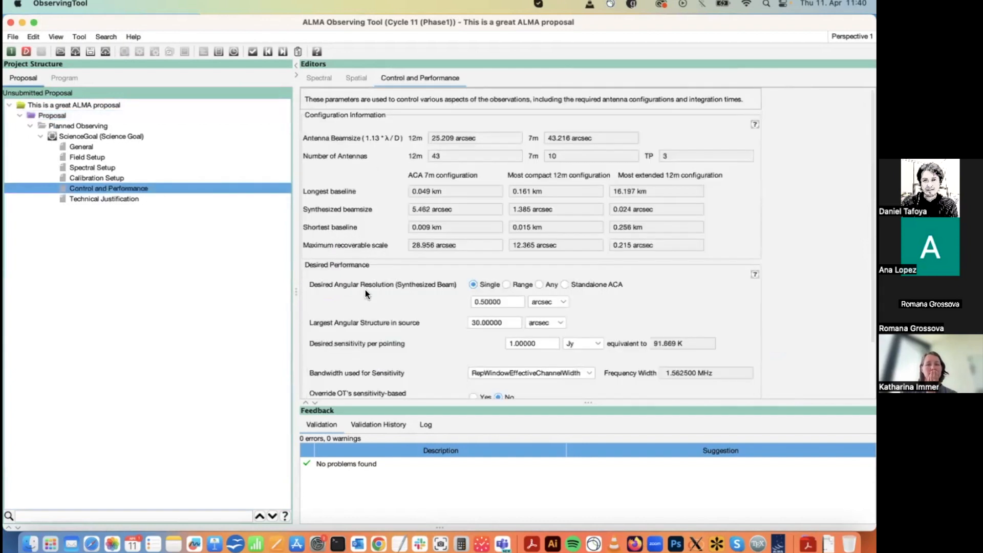
scroll(431, 357, down, 4)
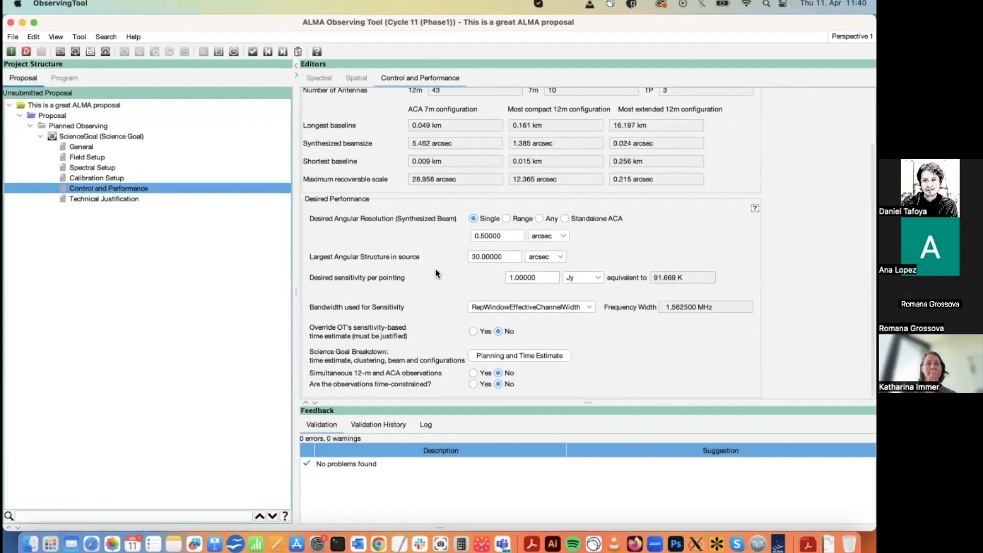
scroll(435, 268, up, 3)
scroll(435, 271, up, 1)
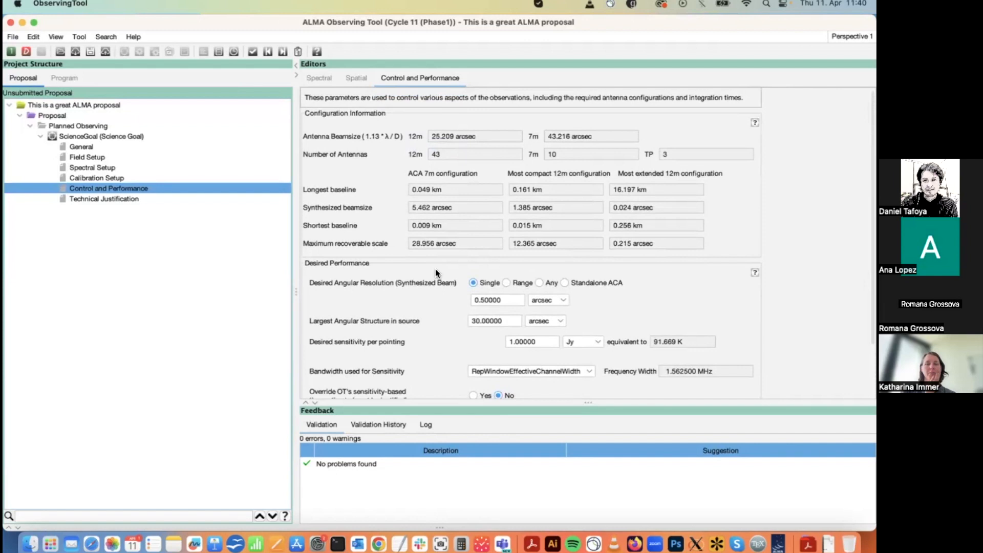
scroll(435, 269, down, 3)
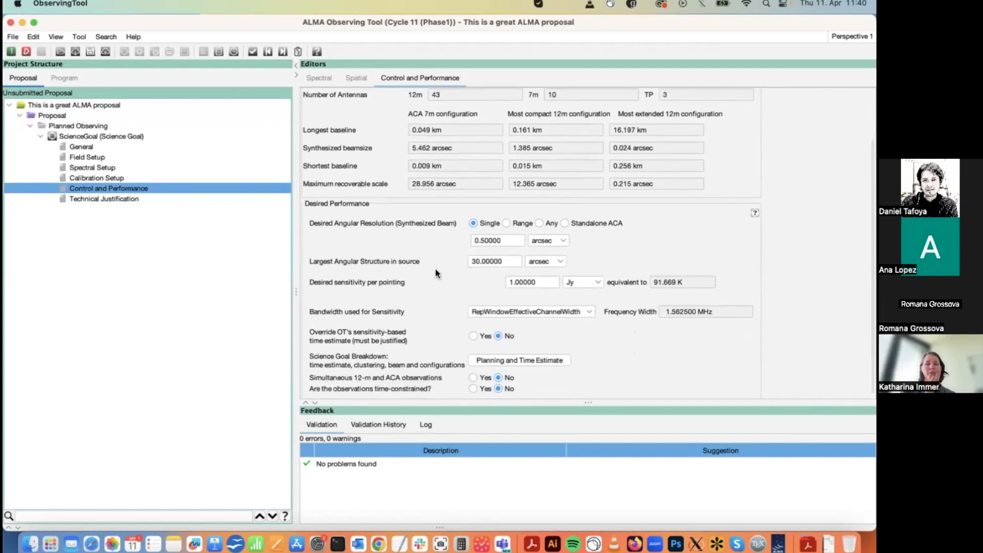
scroll(435, 268, up, 3)
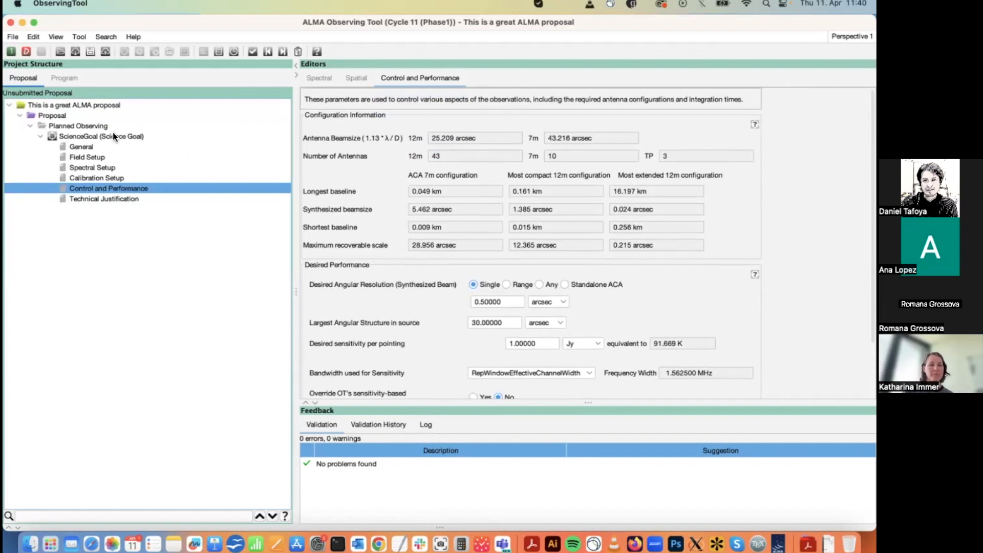
Step: Add JWST, VLA and VLT as partner observatories of the joint proposal
click(52, 115)
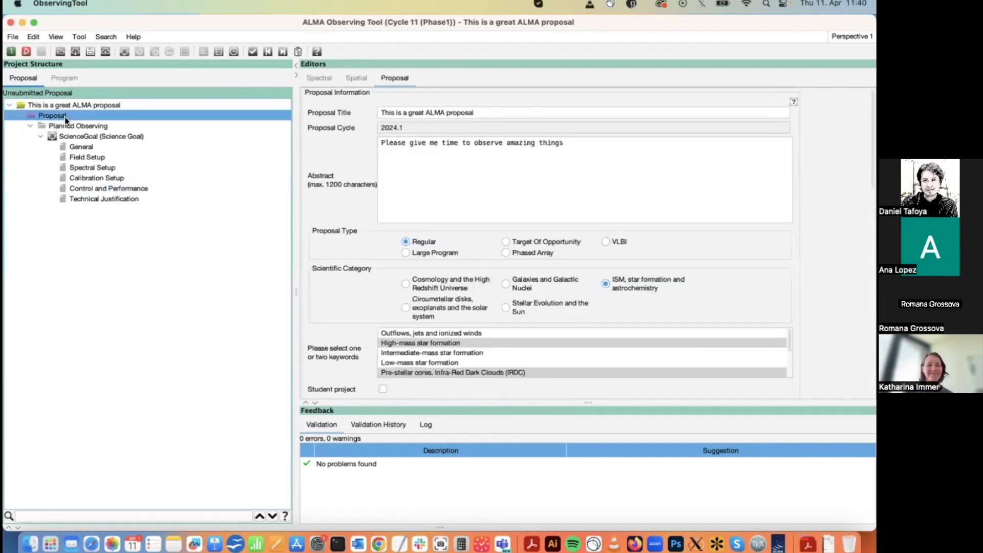
scroll(356, 326, down, 5)
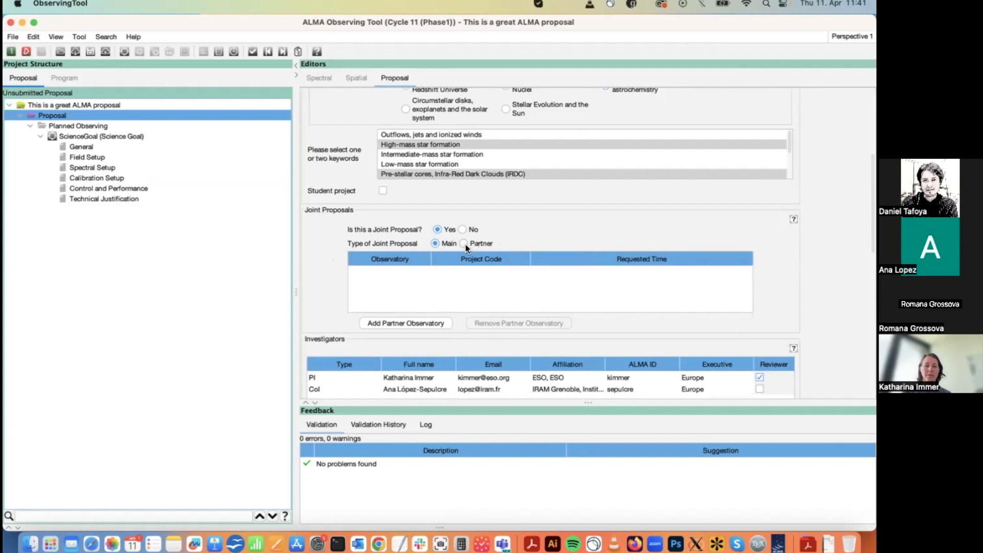
click(403, 324)
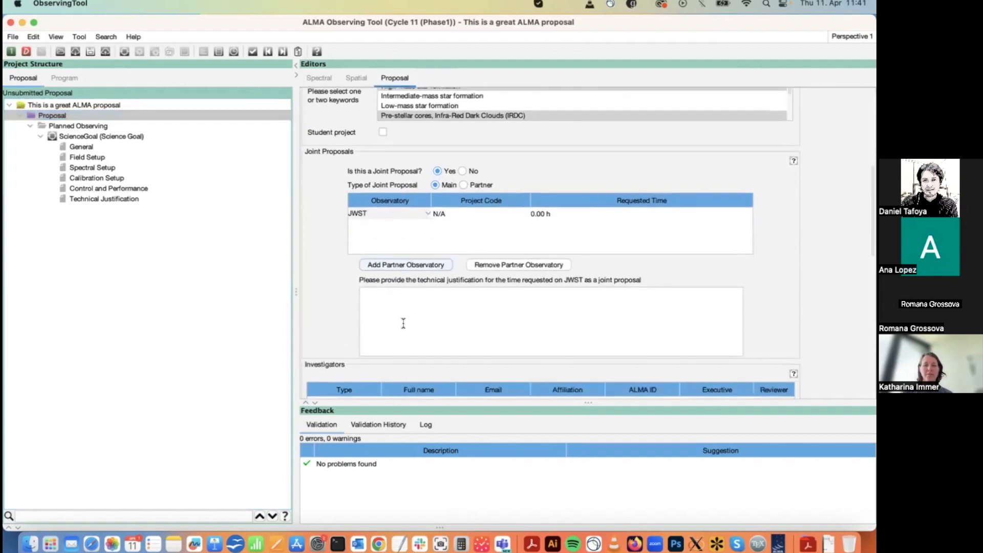
click(383, 217)
click(420, 225)
click(432, 265)
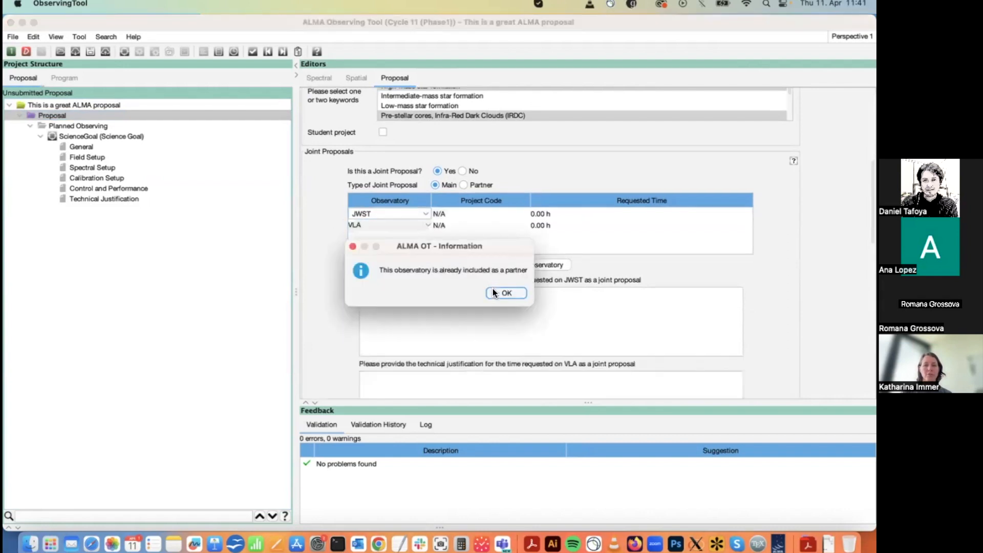
click(494, 293)
click(416, 265)
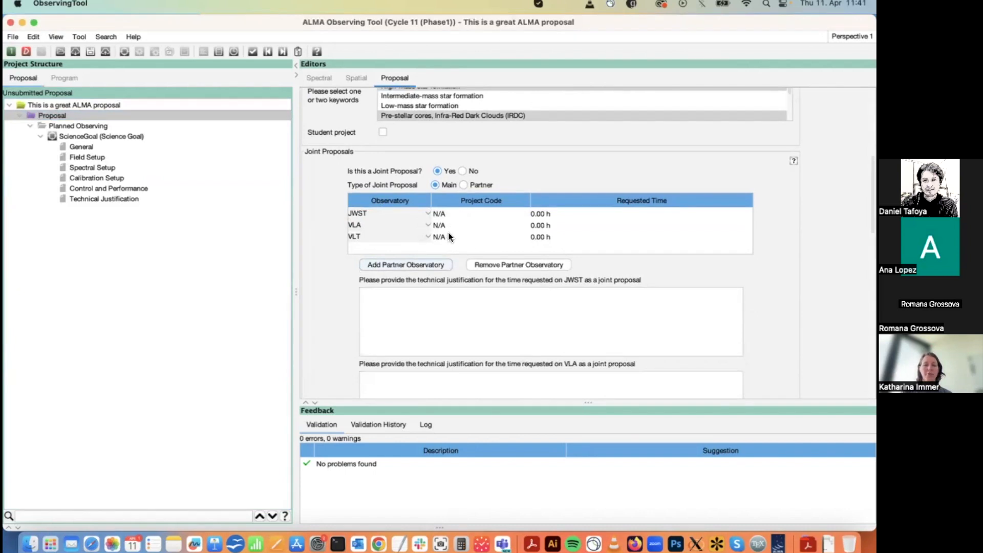
Step: Set the requested times to 5 h for JWST, 10 h for VLA and 4 h for VLT
click(446, 213)
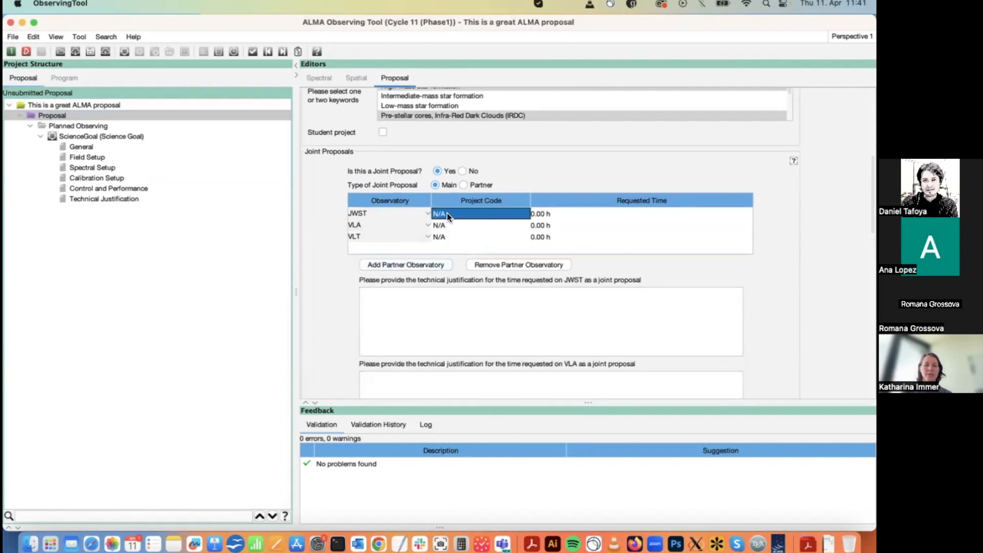
double_click(539, 212)
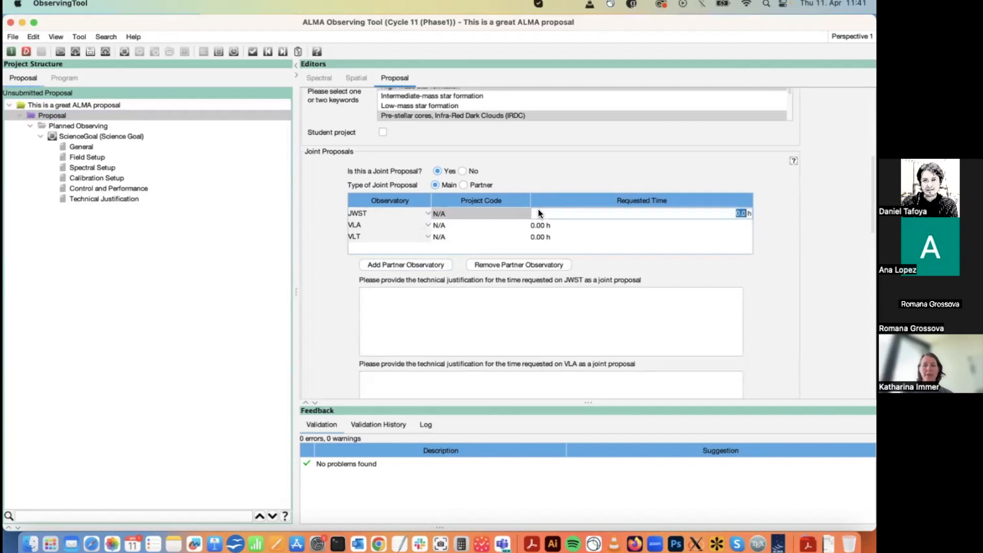
text(5)
key(Return)
double_click(551, 224)
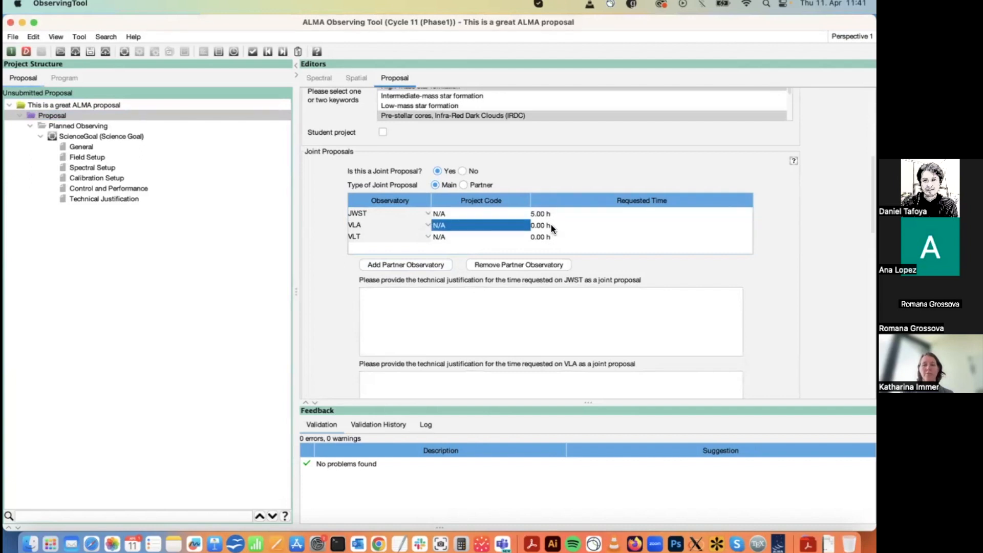
text(10)
double_click(542, 235)
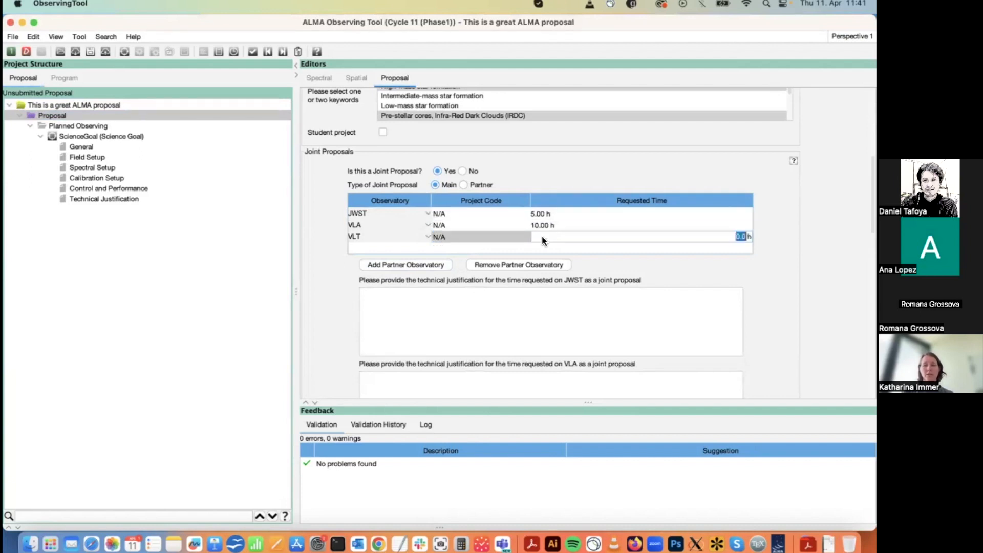
text(4)
key(Return)
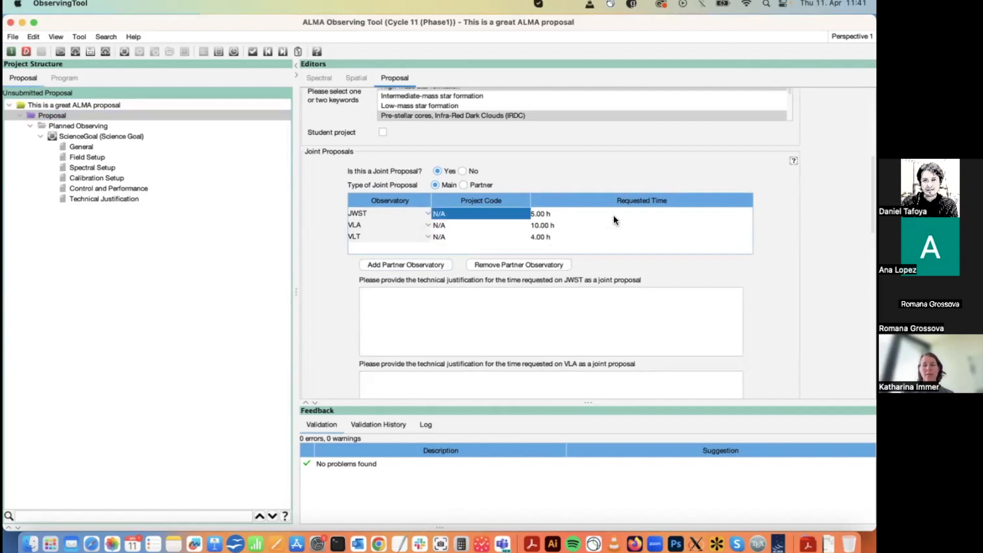
Step: Check the estimated total time for the science goal in the Planning and Time Estimate, and close it
click(130, 189)
click(555, 355)
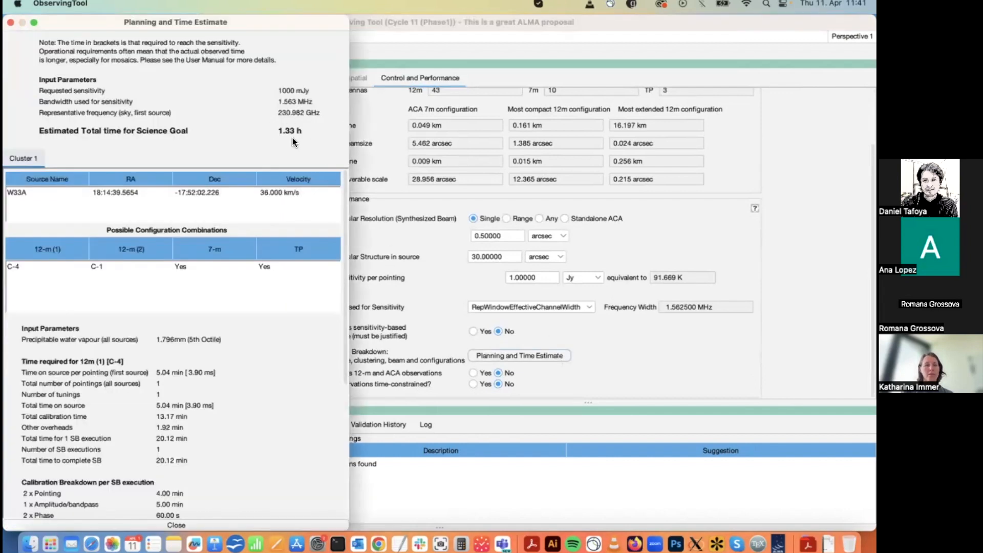
click(11, 23)
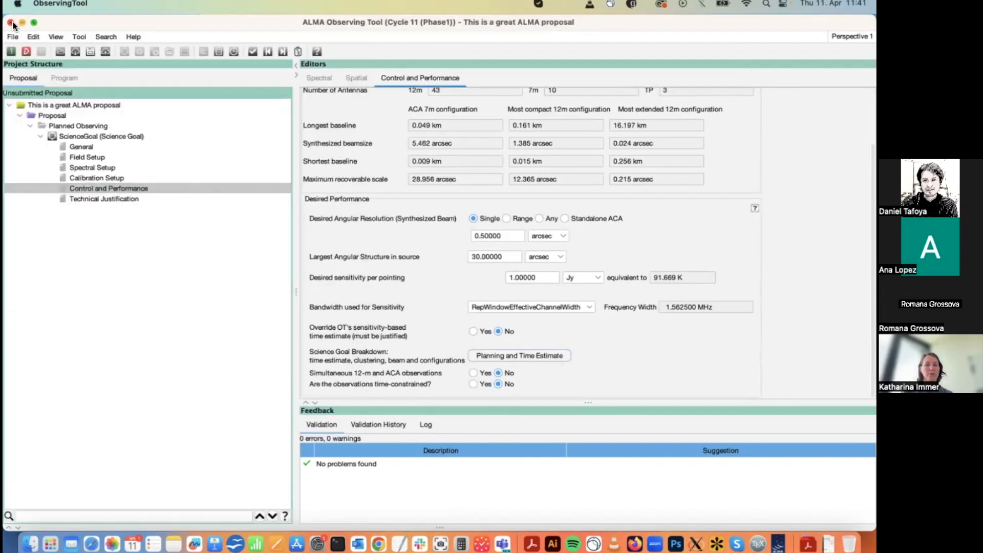
Step: Validate the joint proposal and widen the feedback descriptions to read the requested-time error in full
click(49, 113)
scroll(295, 311, down, 10)
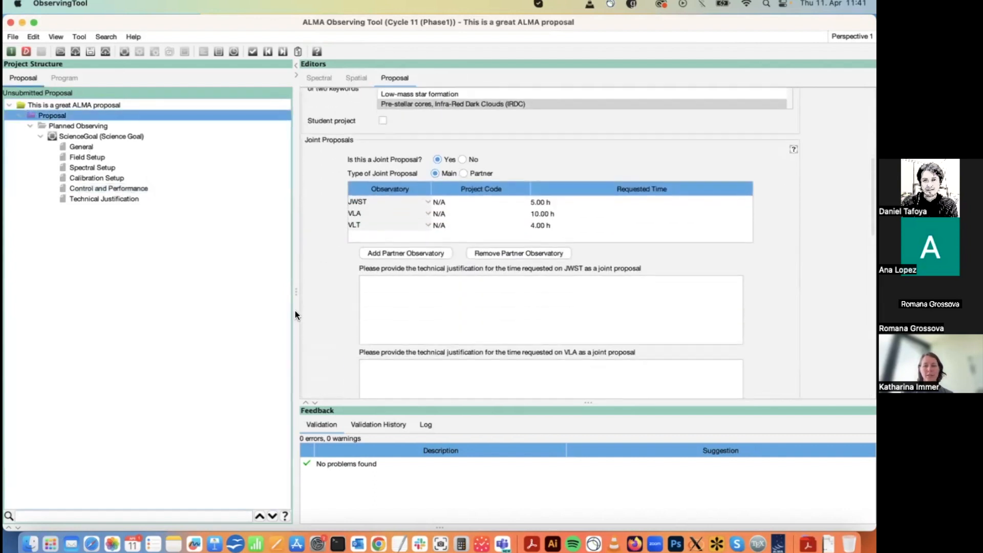
scroll(295, 310, up, 1)
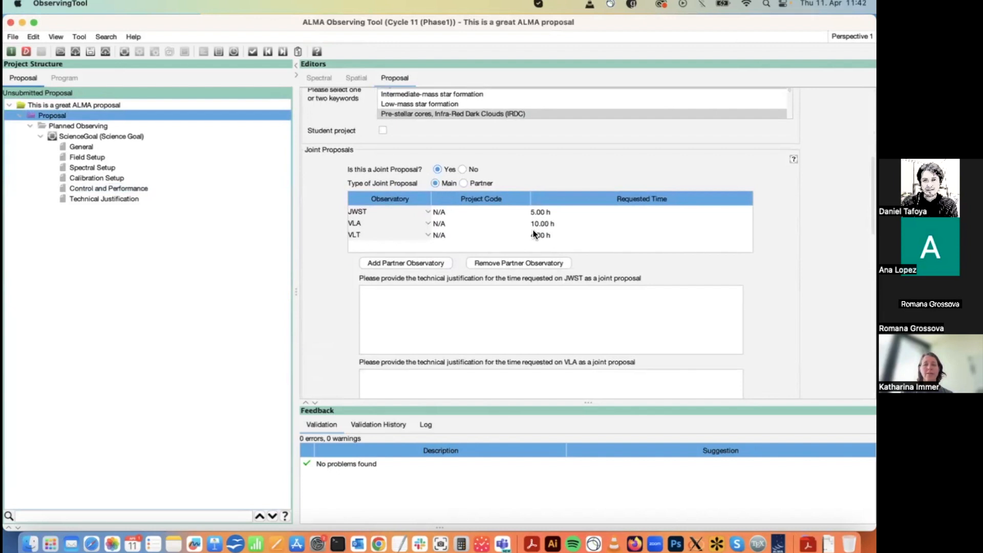
click(253, 51)
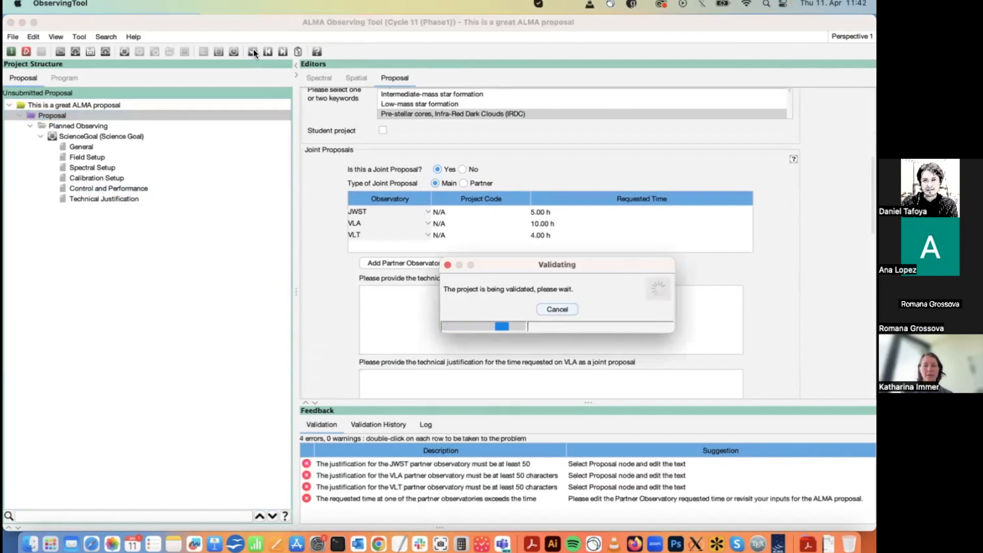
click(413, 498)
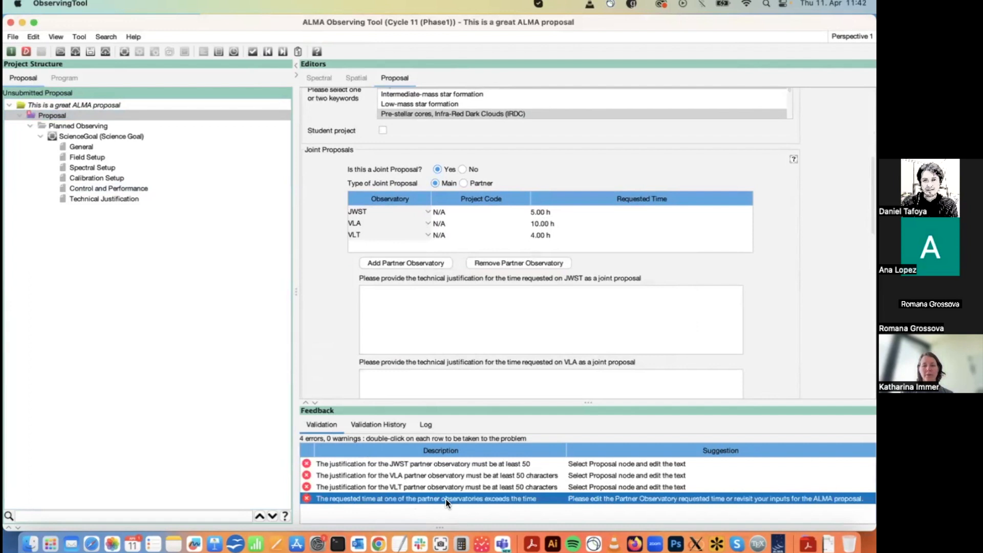
drag(566, 450, 661, 451)
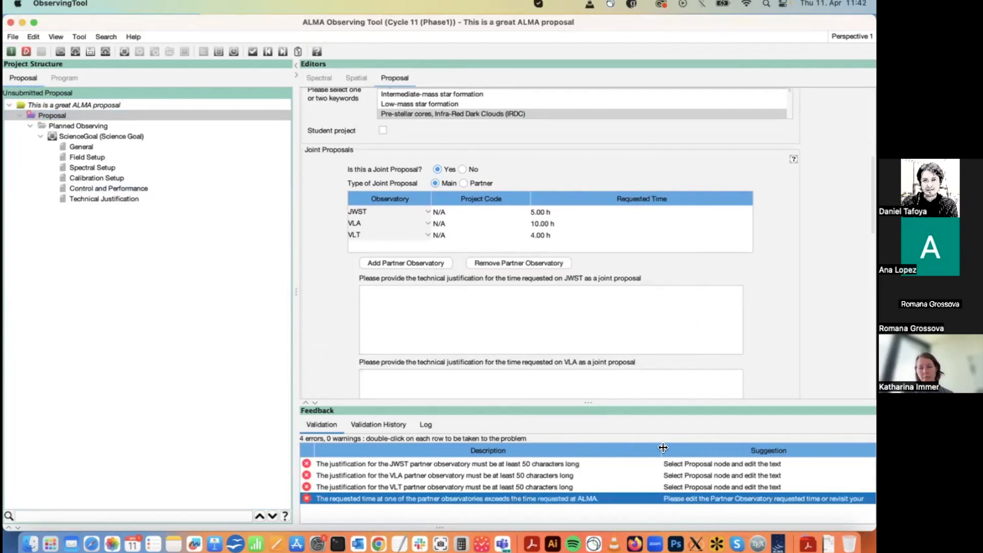
Step: Try the Partner joint proposal type with VLA as the main observatory, and restore the Main type
click(464, 183)
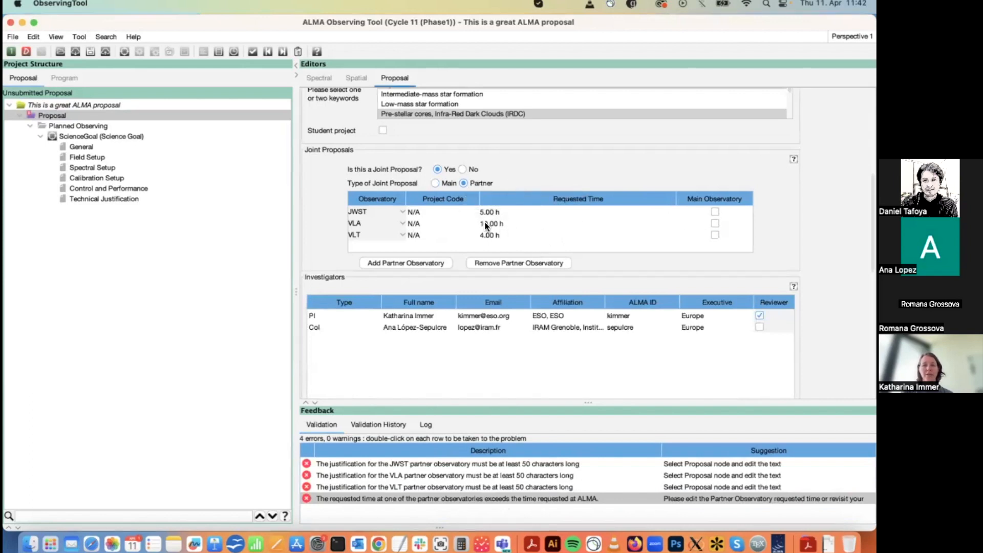
click(501, 221)
click(715, 224)
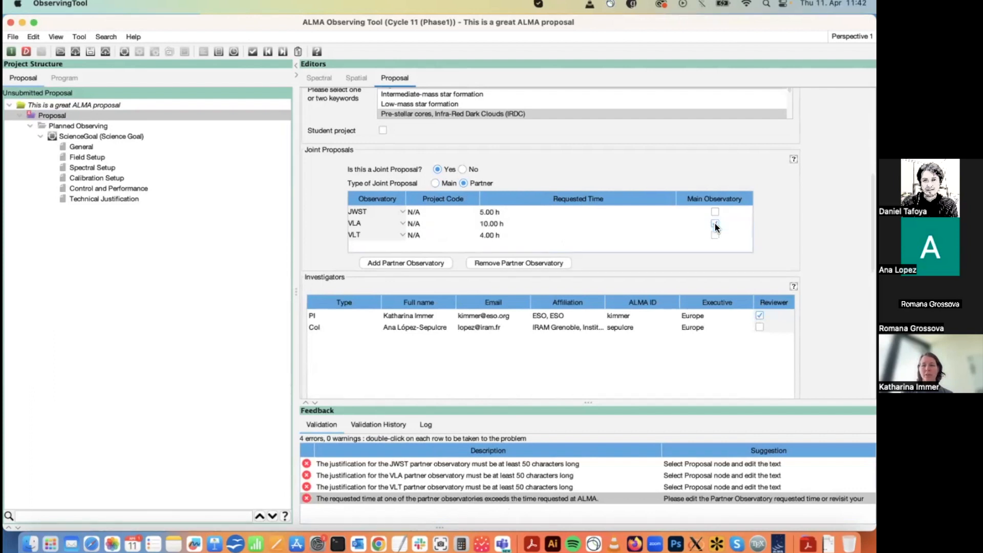
scroll(715, 225, down, 5)
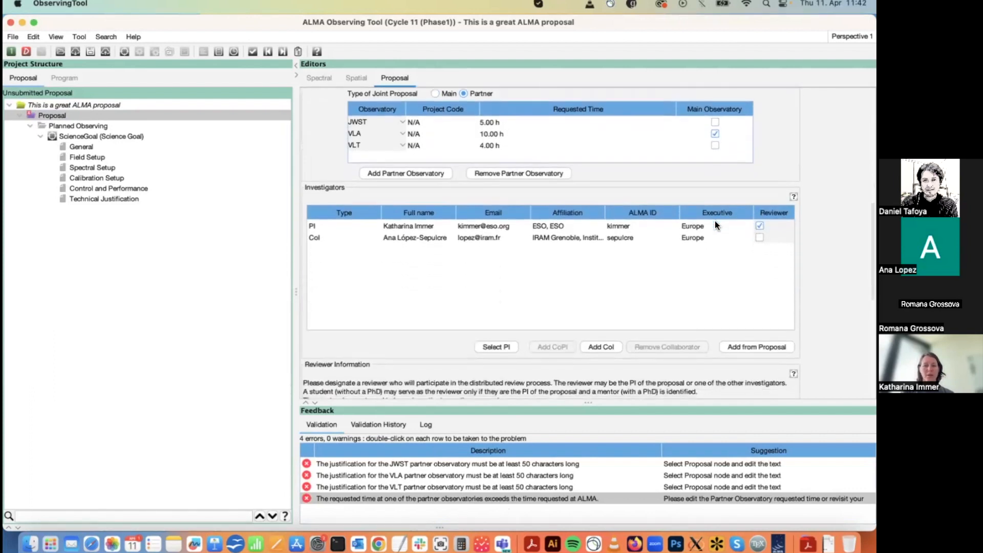
scroll(715, 225, up, 4)
scroll(715, 220, up, 3)
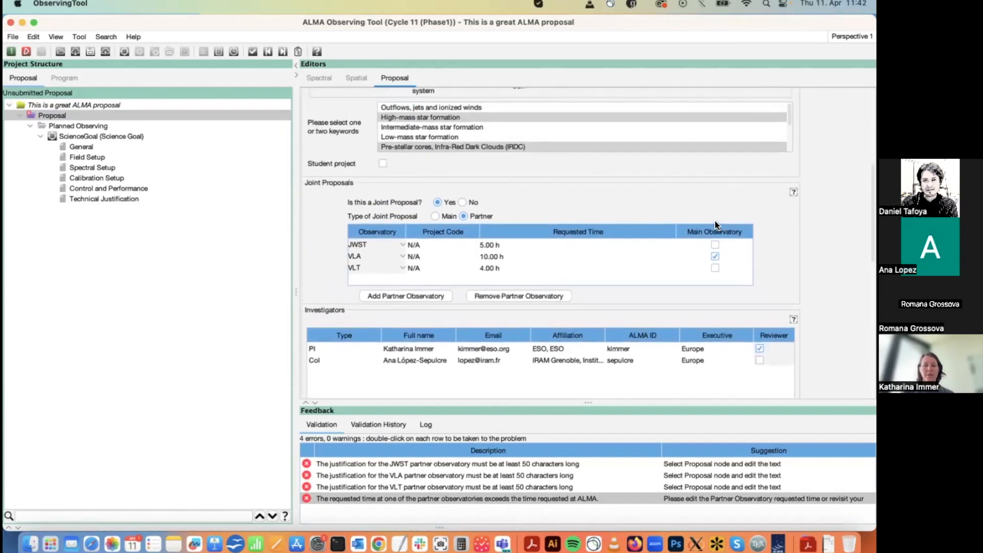
click(435, 216)
Step: Review the technical justification fields for the JWST, VLA and VLT time requests and the joint proposal settings
scroll(492, 324, down, 7)
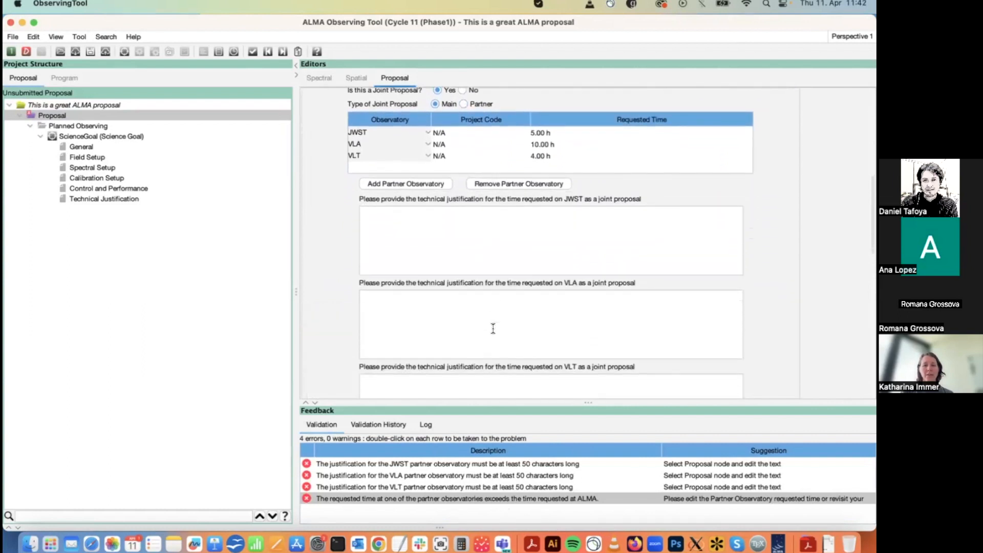
scroll(492, 210, down, 3)
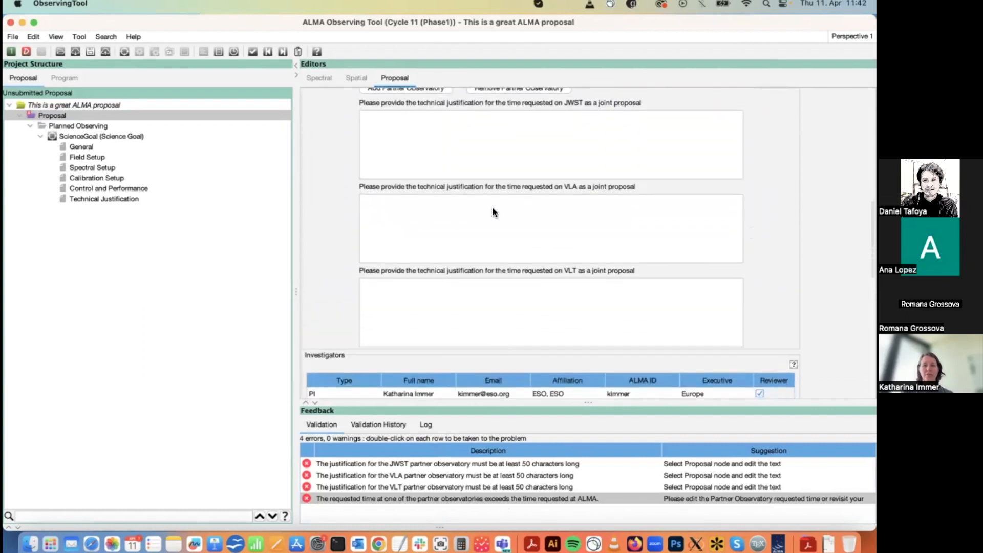
scroll(477, 343, up, 8)
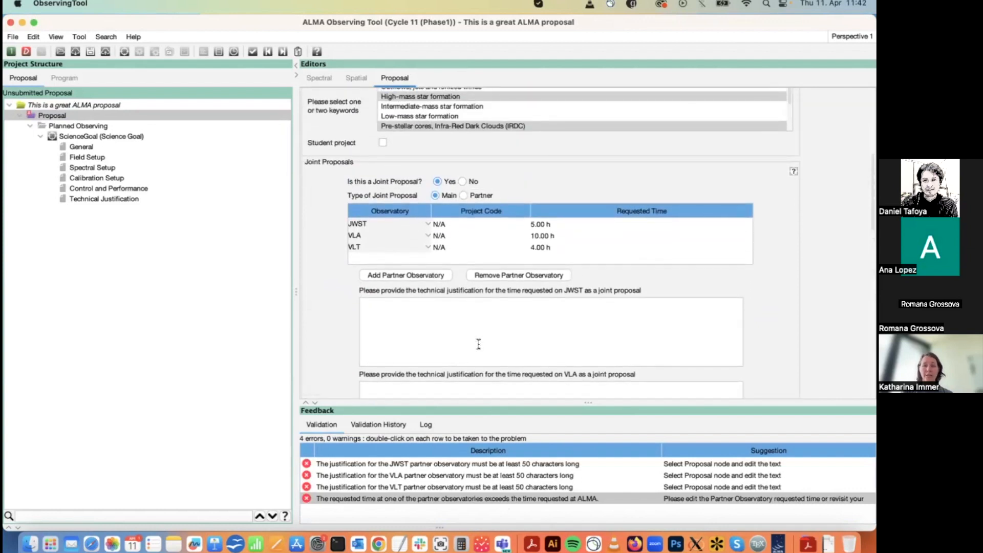
scroll(471, 253, up, 5)
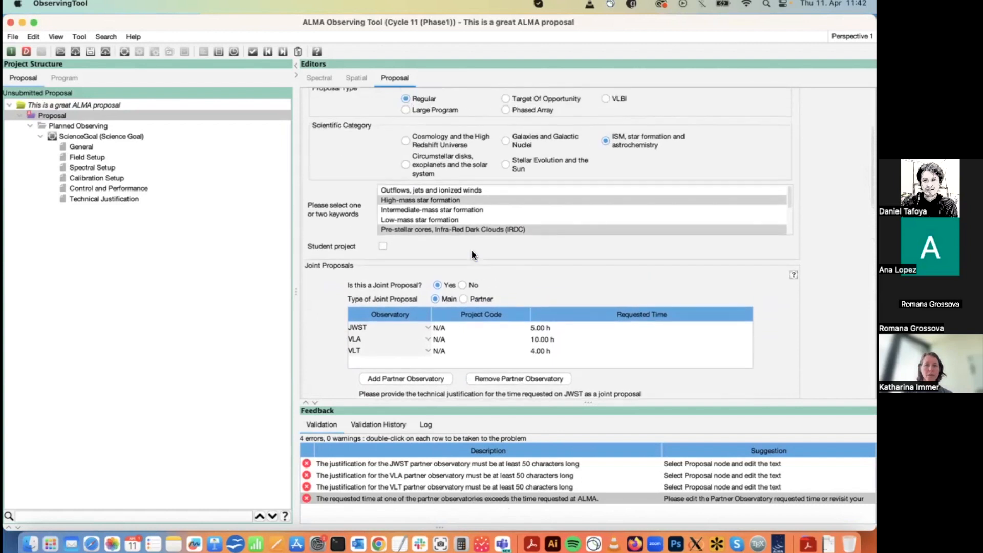
Step: Change the proposal type to Large Program and set the joint proposal option to No
click(444, 117)
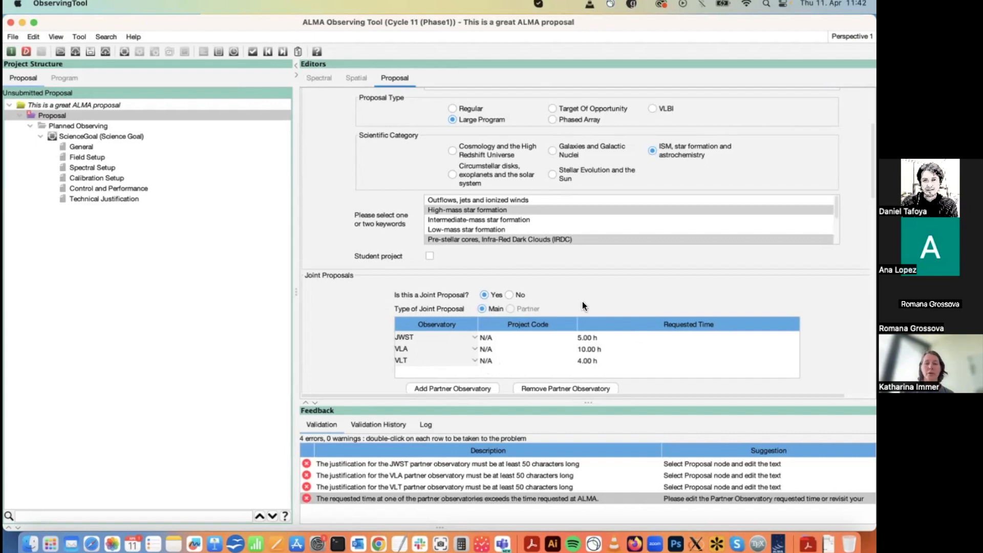
scroll(582, 301, down, 5)
scroll(581, 302, up, 6)
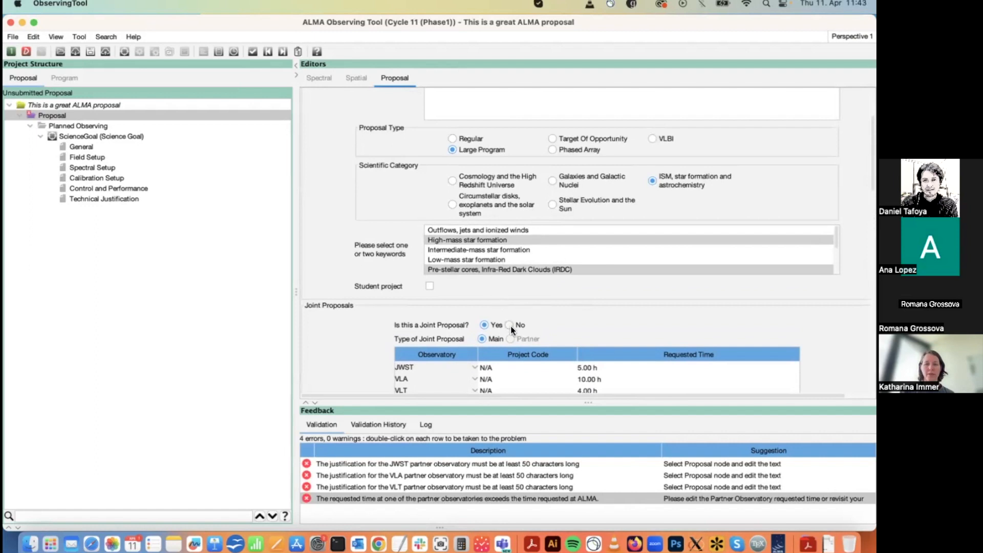
click(509, 326)
scroll(512, 329, up, 4)
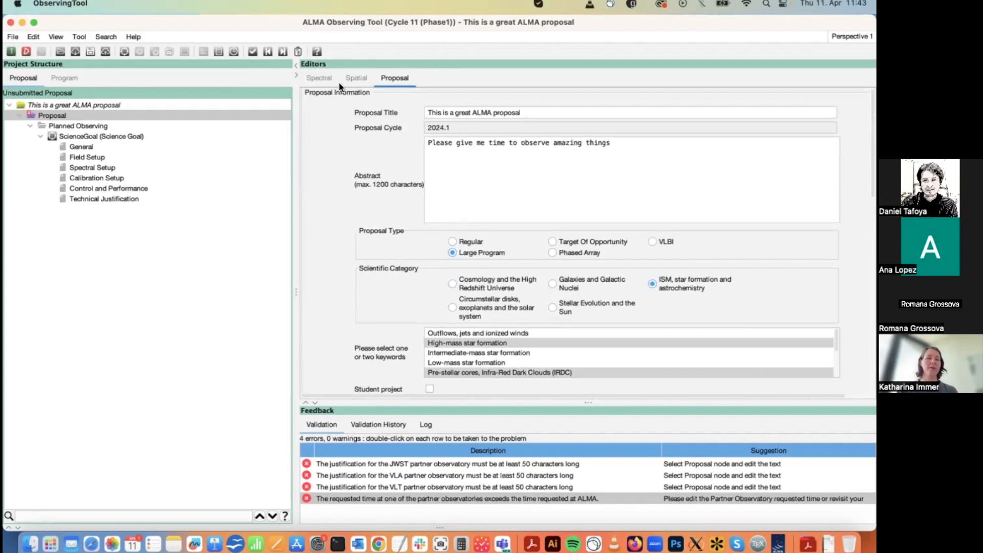
Step: Validate the Large Program proposal and inspect the reported scheduling feasibility and minimum time problems
click(251, 53)
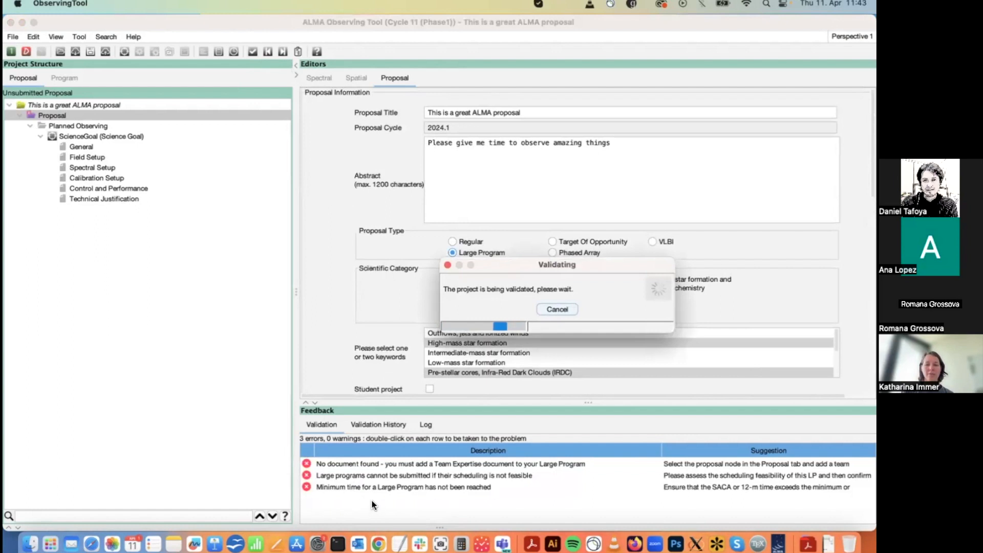
click(376, 475)
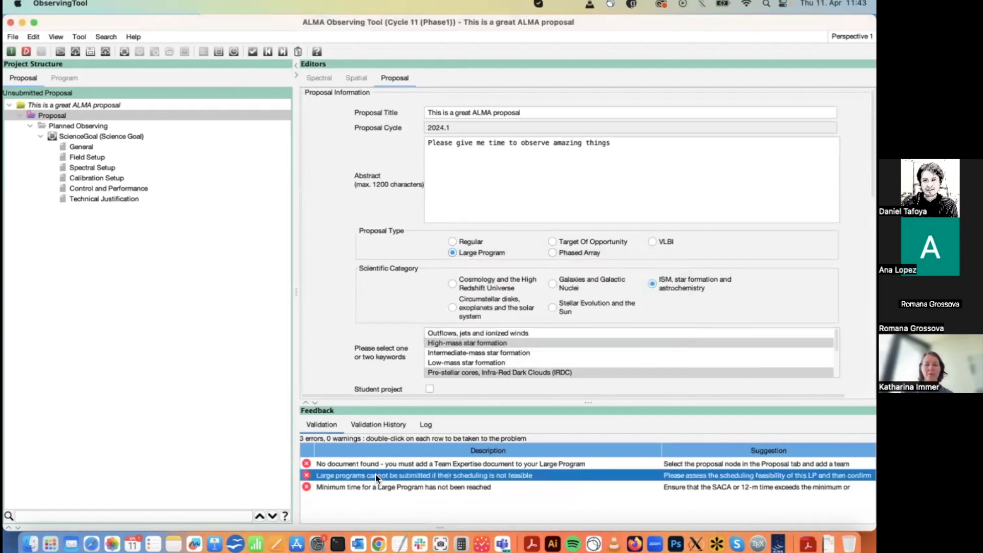
click(367, 487)
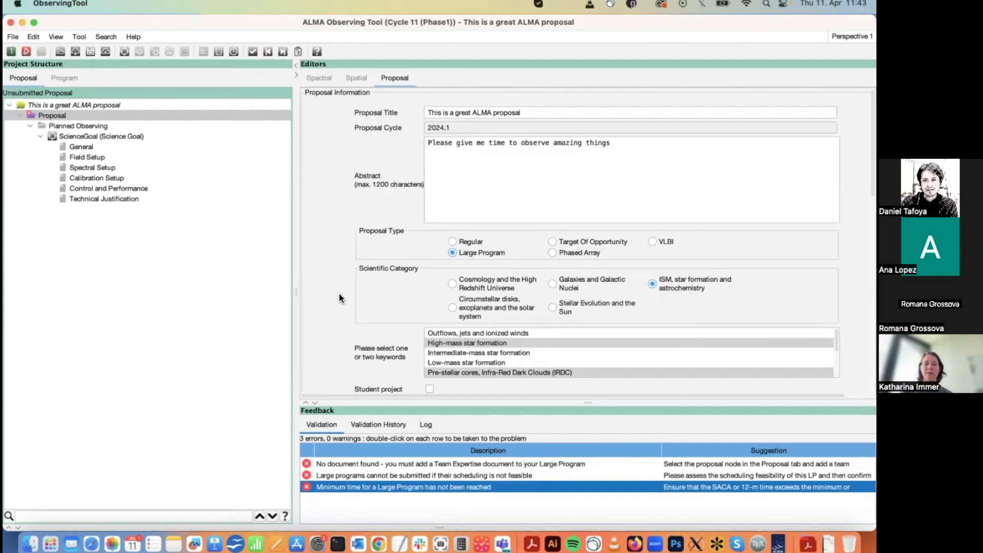
Step: Review the Large Program document requirements and mark the scheduling of the proposal as feasible
scroll(339, 293, down, 5)
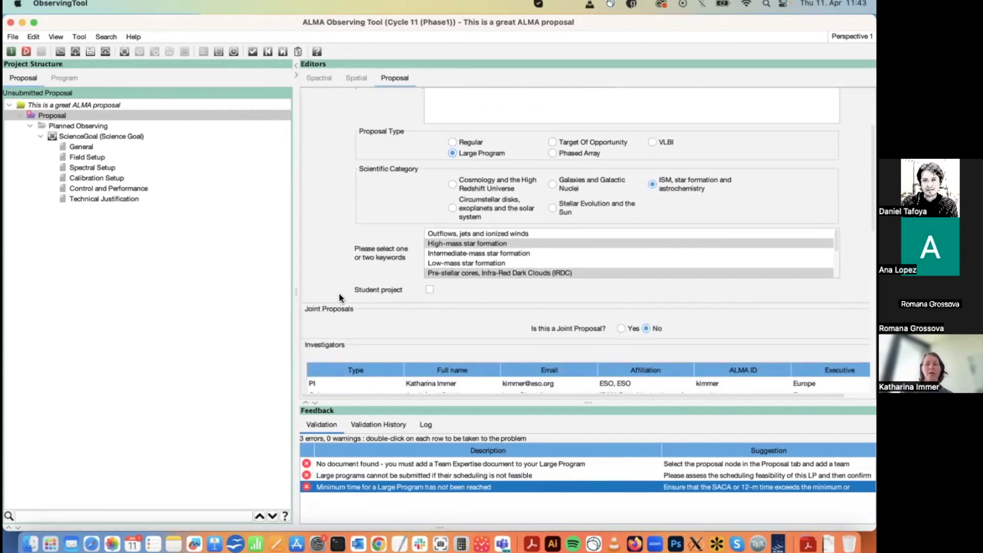
scroll(376, 327, down, 5)
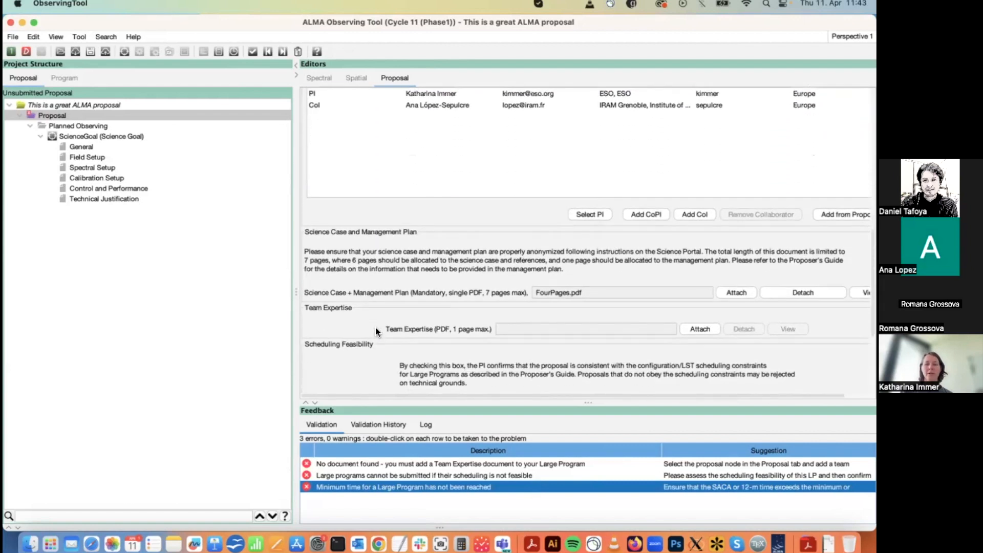
scroll(376, 327, down, 1)
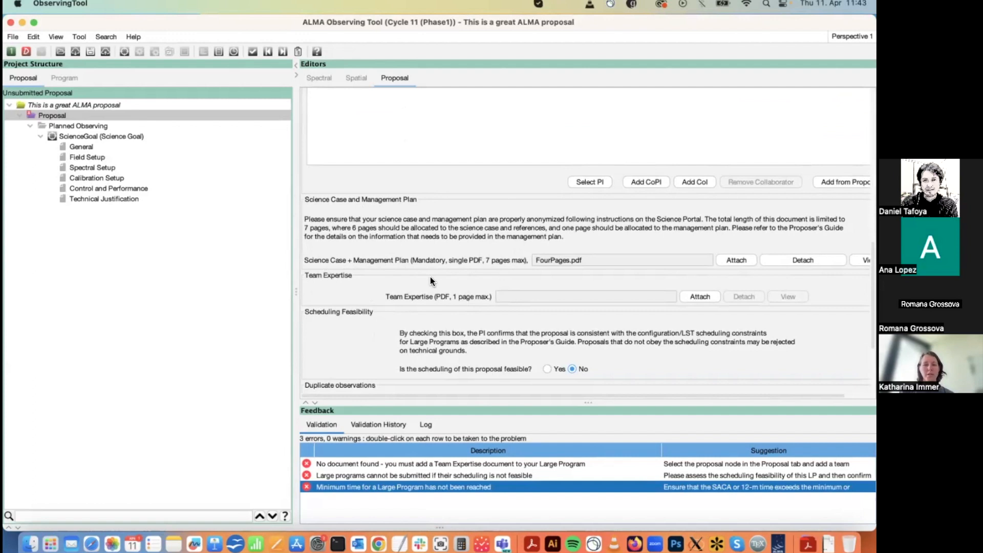
scroll(430, 280, down, 4)
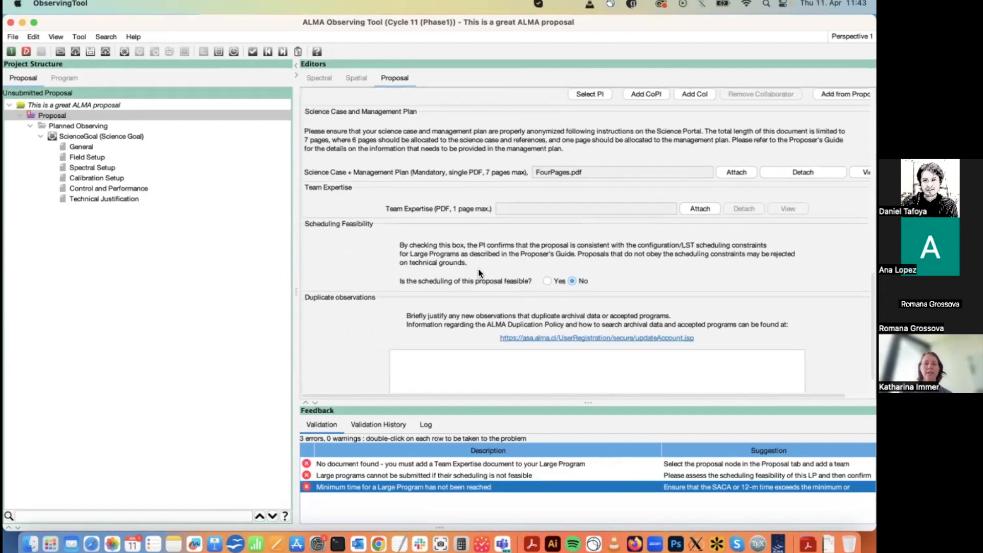
click(546, 281)
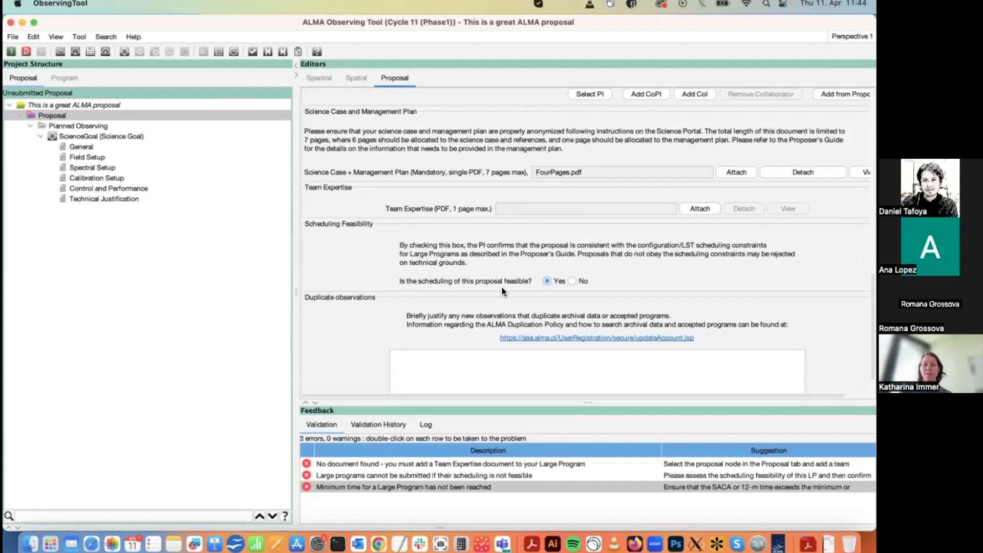
Step: Try the Target Of Opportunity proposal type and check the W33A source in the Field Setup
scroll(346, 353, down, 1)
scroll(346, 353, up, 5)
scroll(346, 349, up, 10)
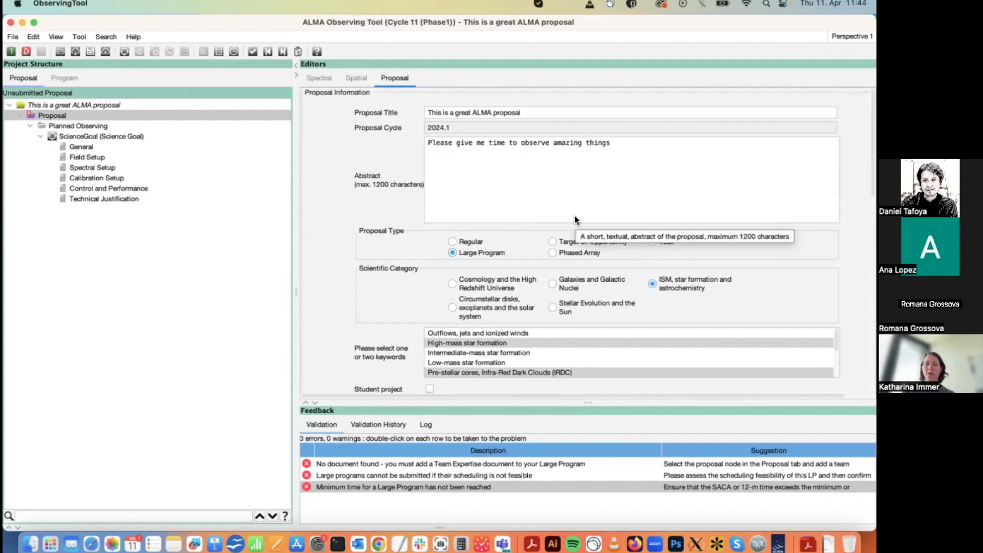
click(570, 244)
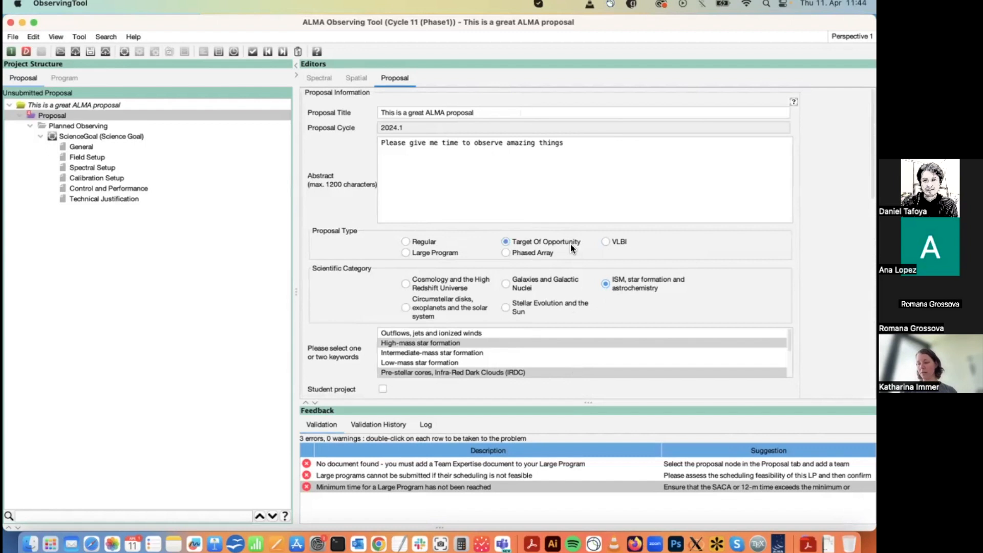
scroll(567, 244, down, 10)
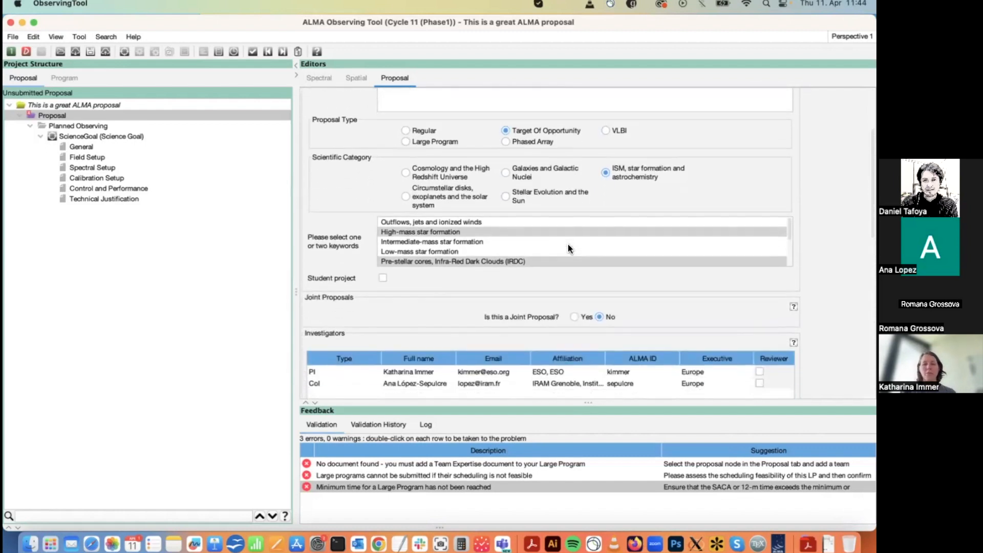
scroll(567, 244, up, 10)
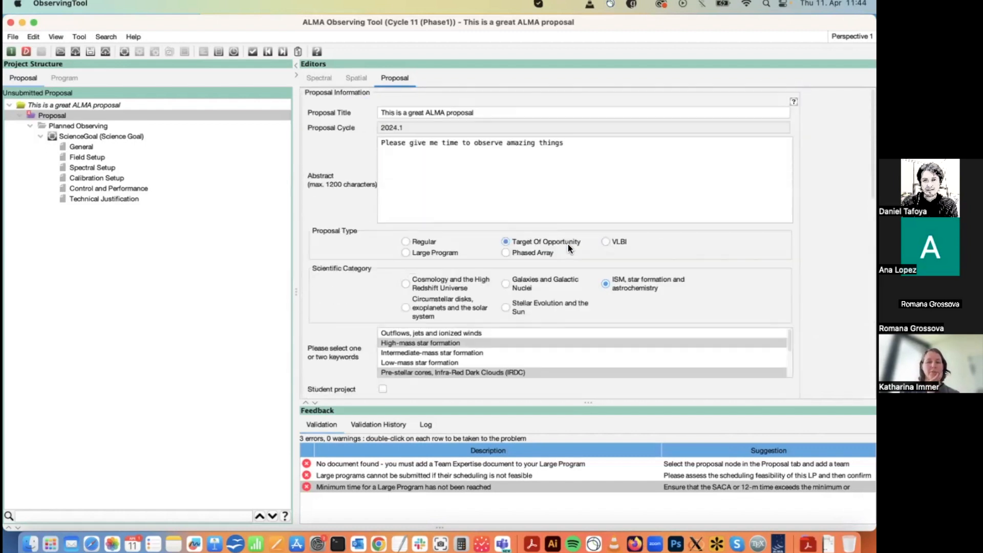
click(86, 167)
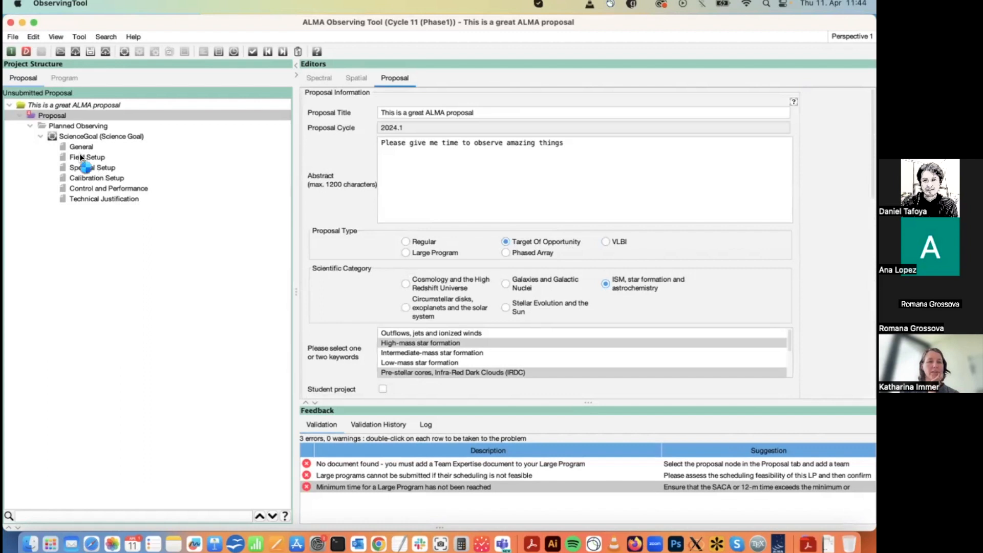
click(80, 158)
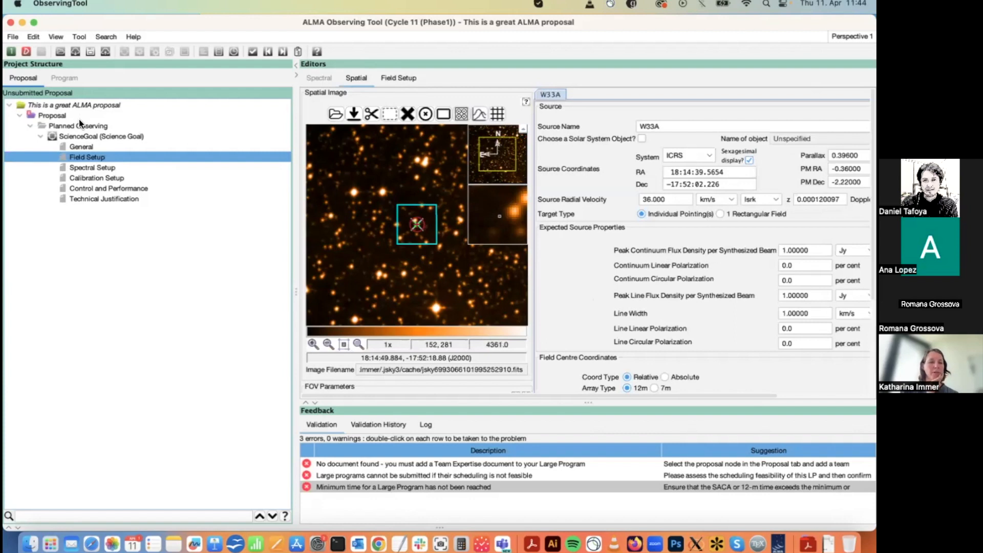
Step: Set the proposal type to VLBI and review the proposal form for this type
click(52, 115)
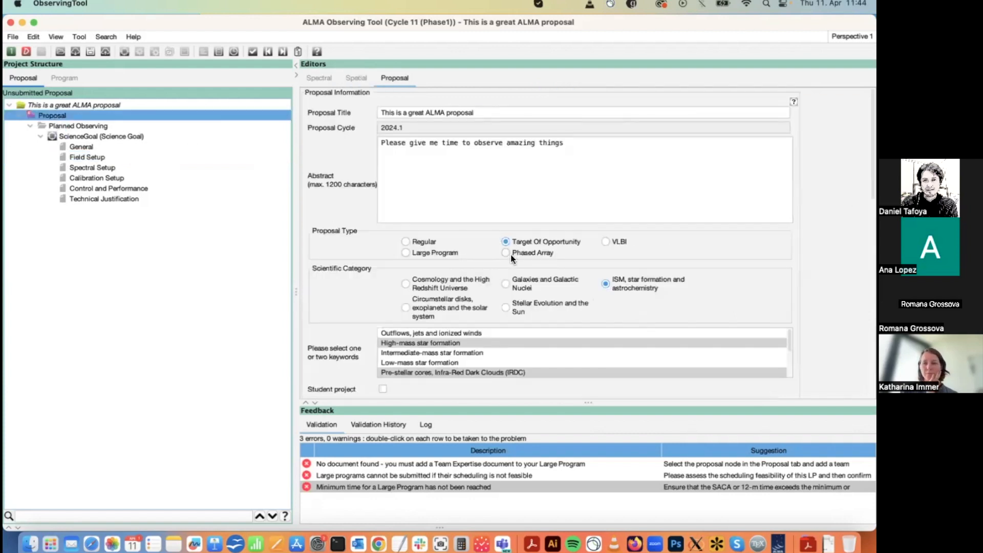
click(606, 241)
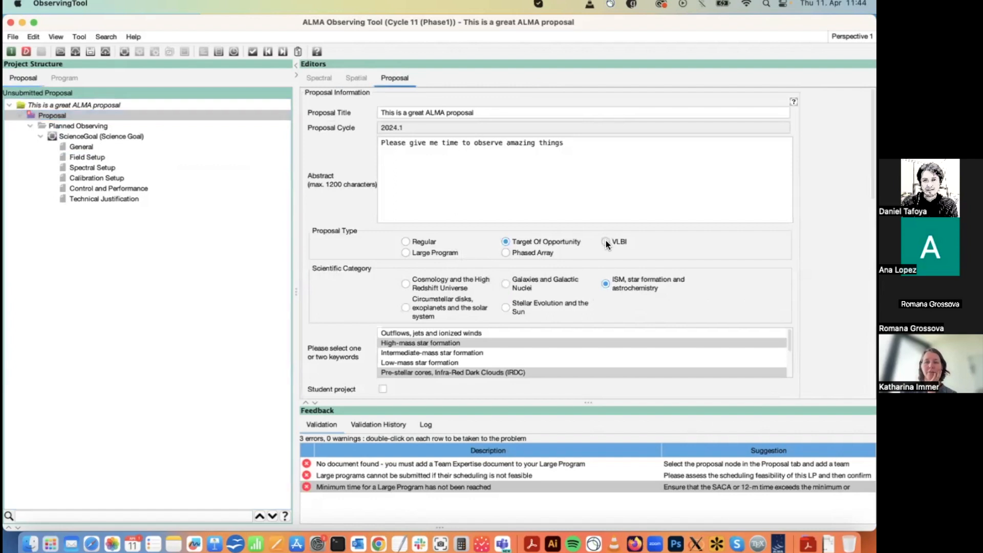
click(606, 241)
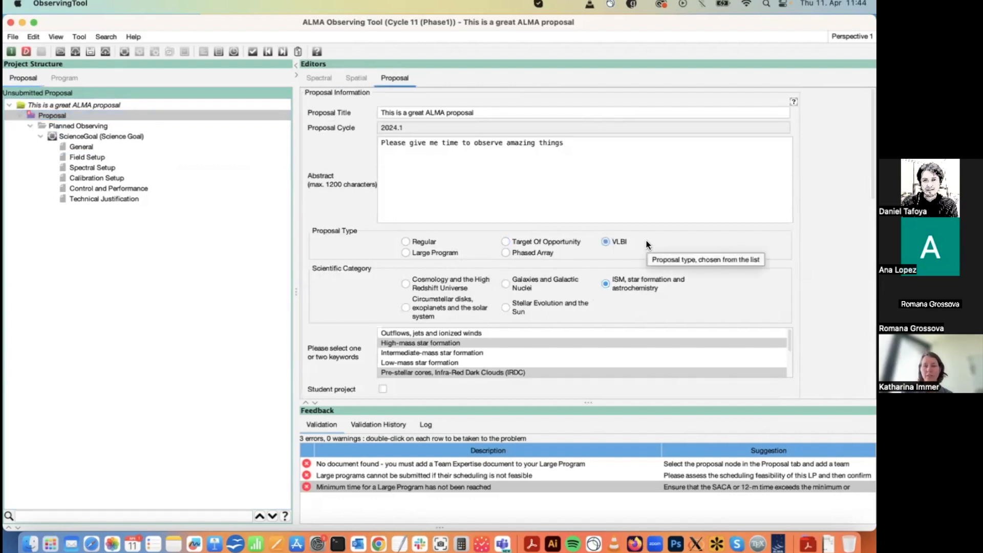
scroll(769, 276, down, 5)
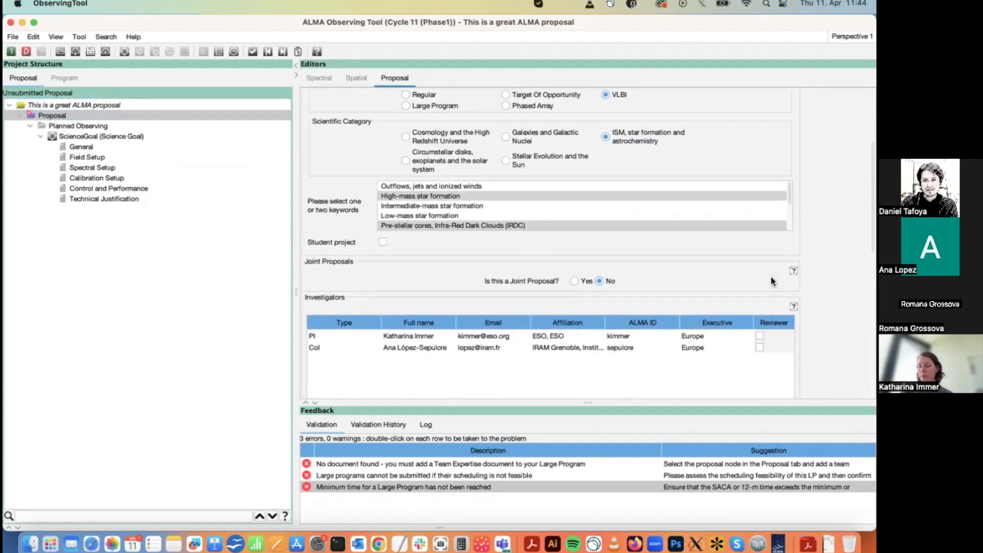
scroll(772, 281, up, 2)
scroll(771, 281, up, 1)
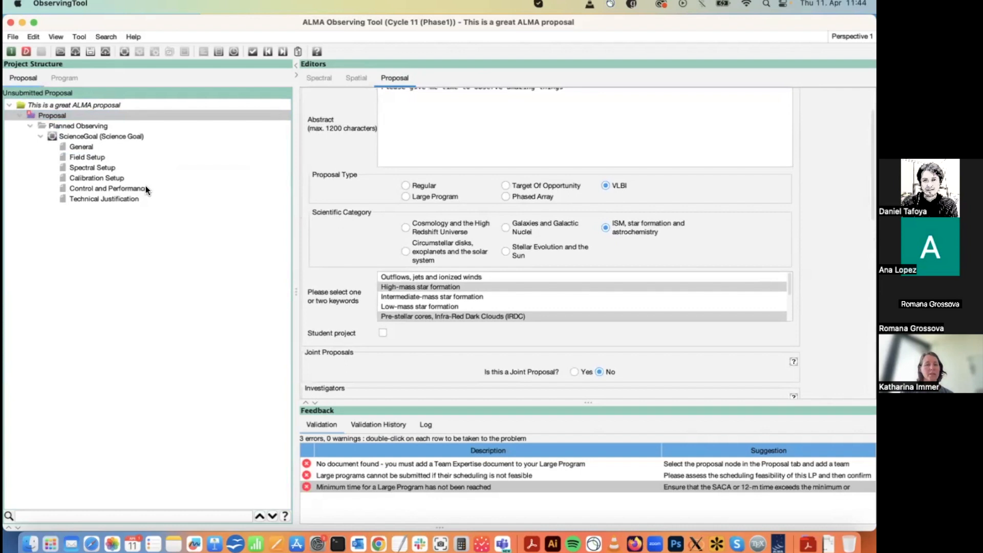
Step: Examine the VLBI receiver band choices in the Spectral Setup, keeping band 6, and try Spectral Line before restoring Single Continuum
click(95, 168)
scroll(435, 348, down, 5)
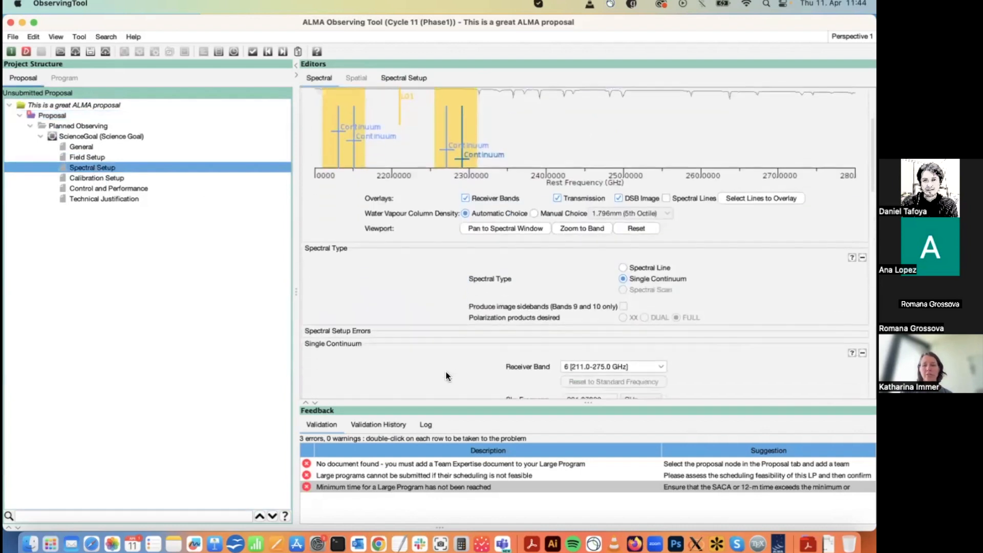
scroll(715, 374, down, 1)
scroll(715, 374, down, 1)
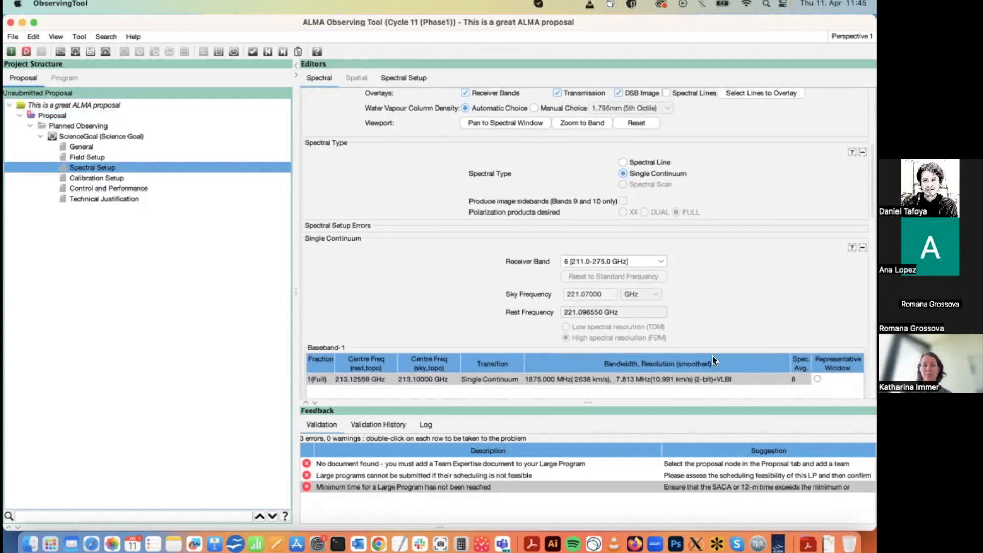
click(653, 258)
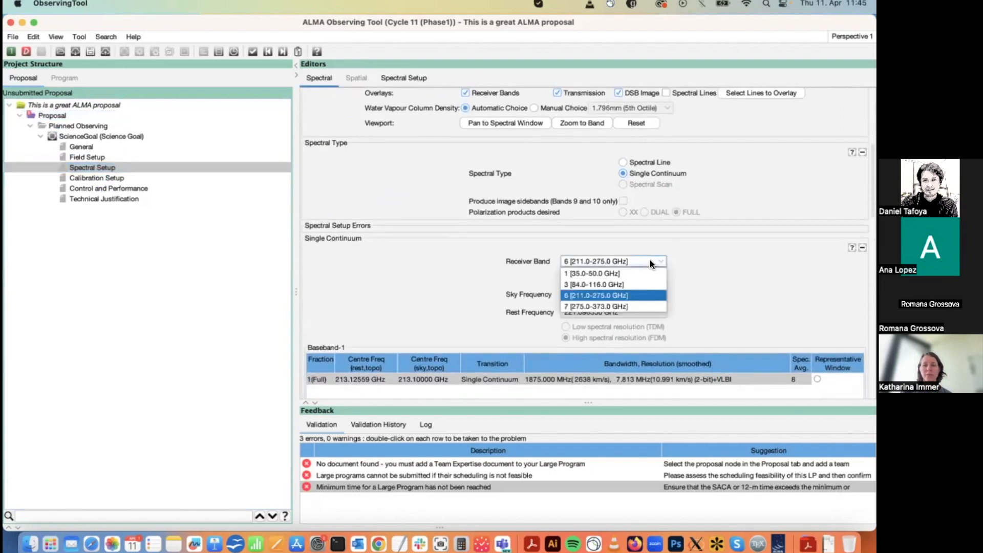
click(651, 296)
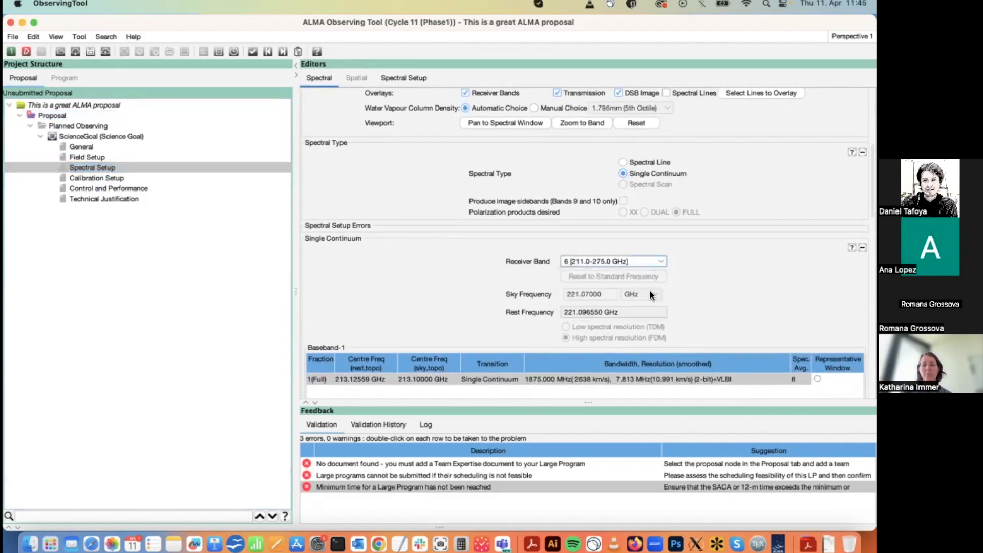
click(661, 162)
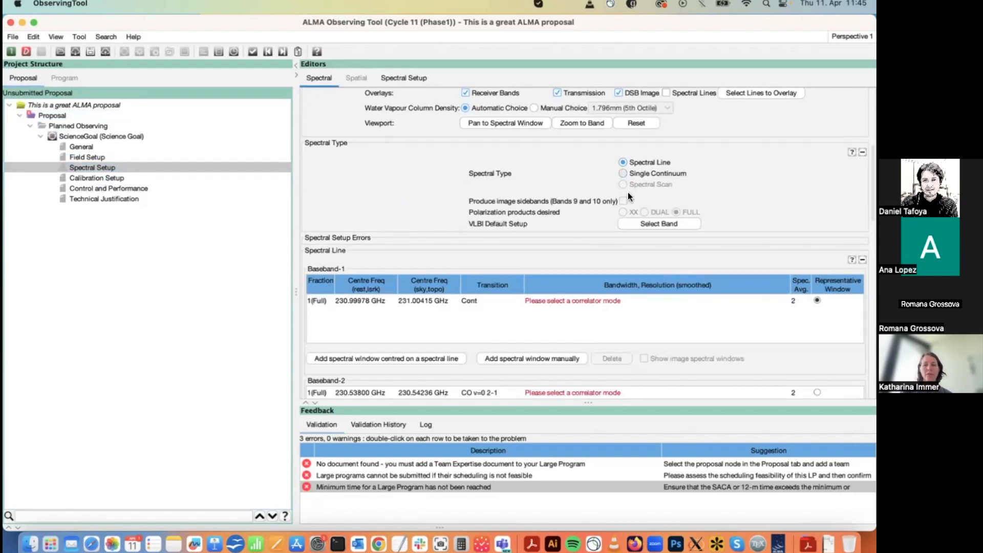
click(642, 174)
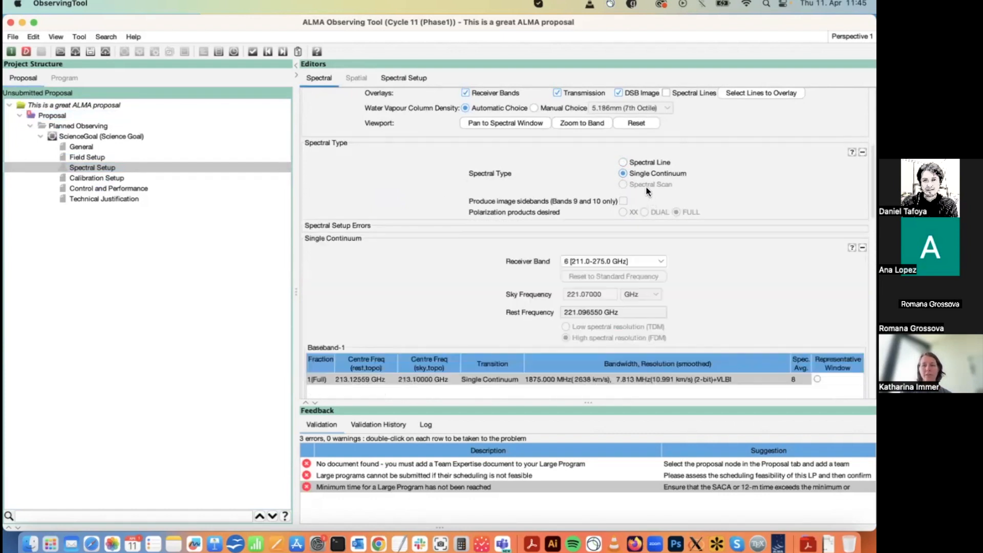
Step: Review the VLBI total time in Control and Performance and the passive phasing option for W33A in the Field Setup
click(117, 188)
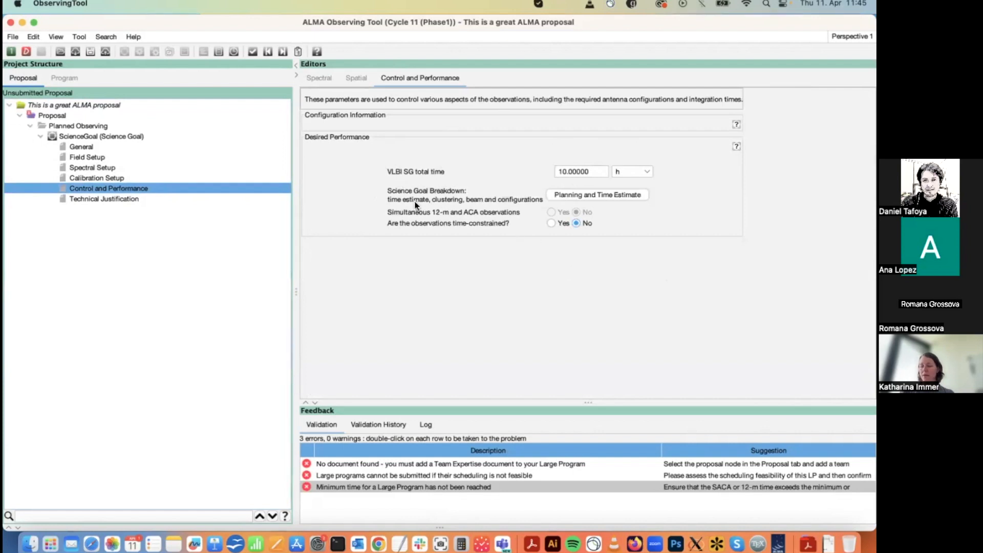
click(83, 159)
scroll(755, 255, down, 4)
scroll(754, 256, right, 5)
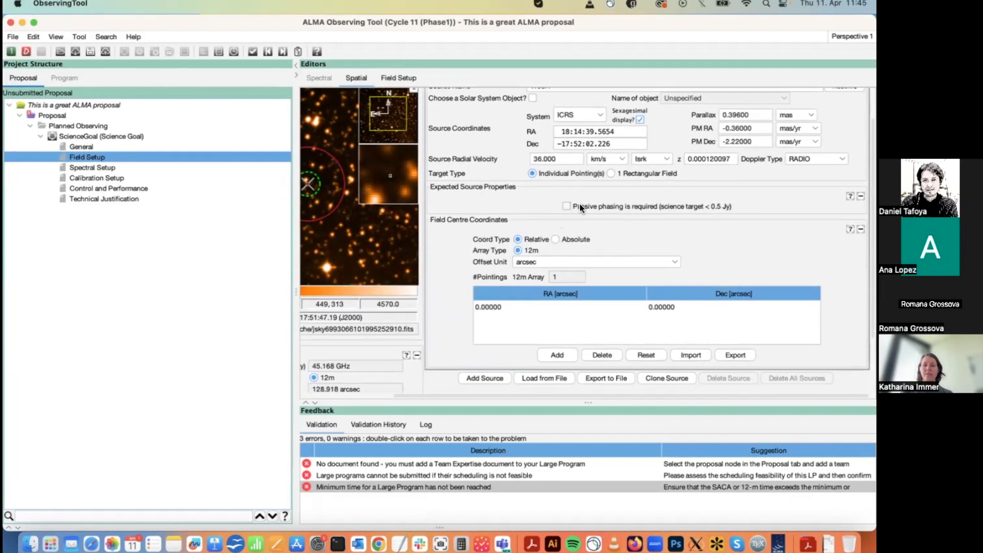
Step: Try to change the proposal type from VLBI to Phased Array
click(54, 116)
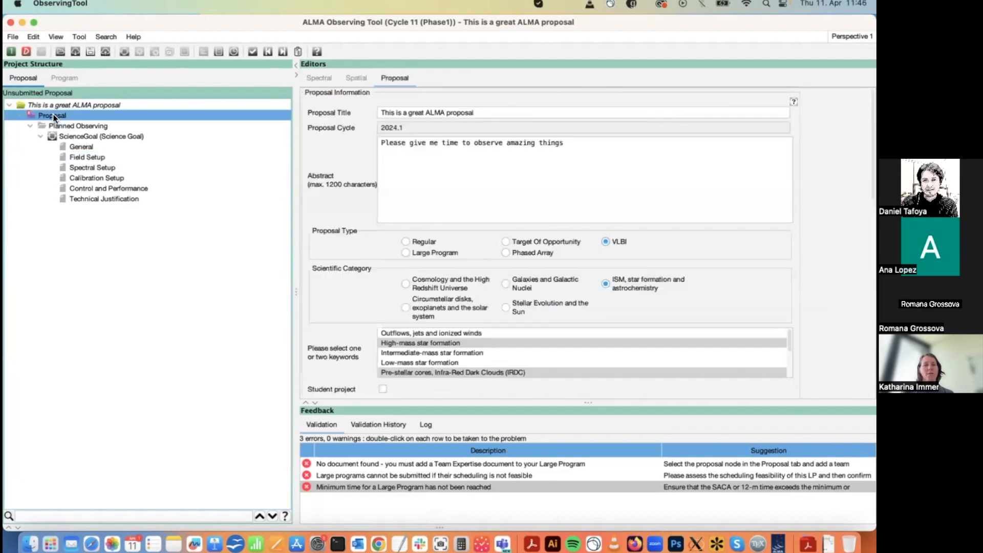
click(524, 249)
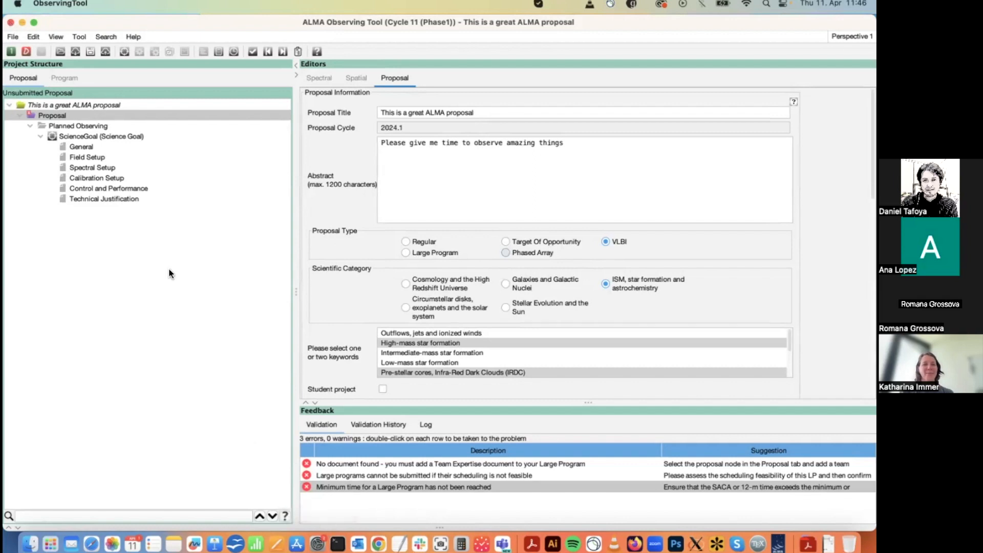
Step: Switch to Terminal and close the window running ALMA-OT.command, terminating its running process
click(337, 543)
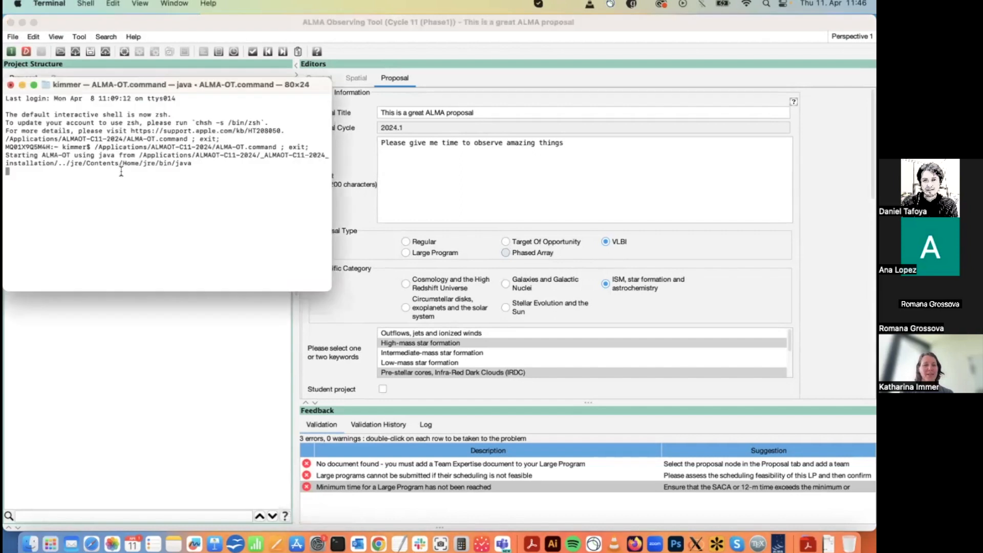
click(11, 84)
click(201, 234)
Step: Relaunch the ALMA Observing Tool with ALMA-OT.command from the ALMAOT-C11-2024 applications folder and create a new proposal
click(806, 543)
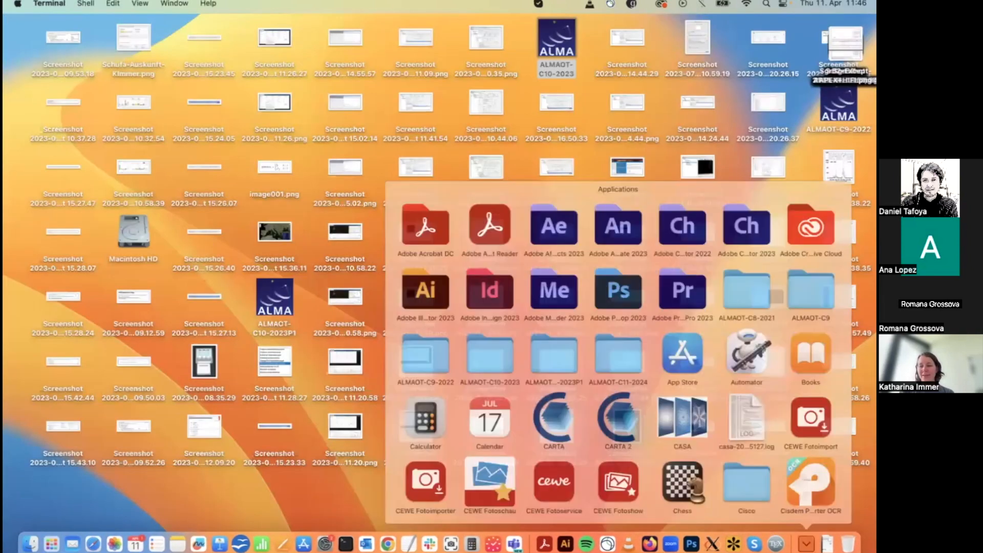
click(601, 321)
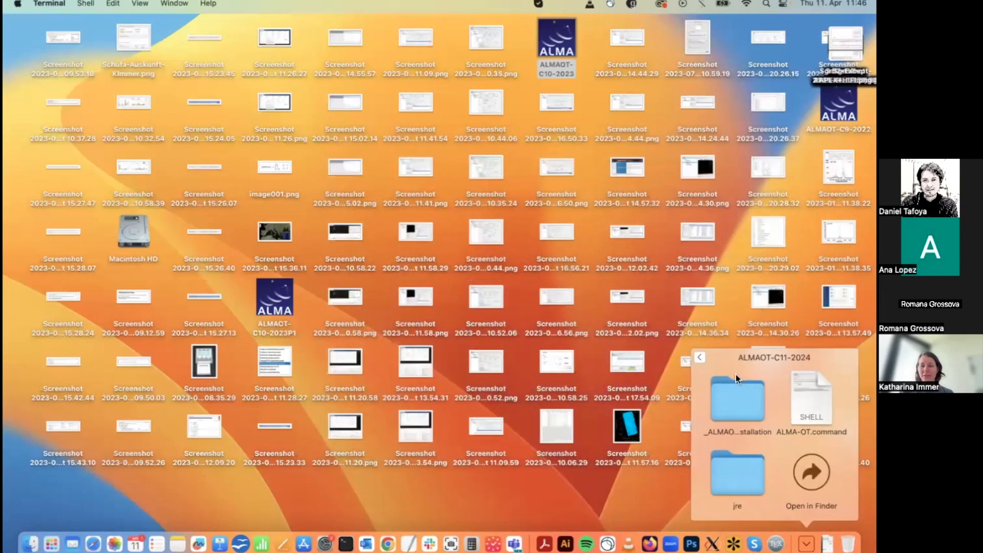
click(811, 399)
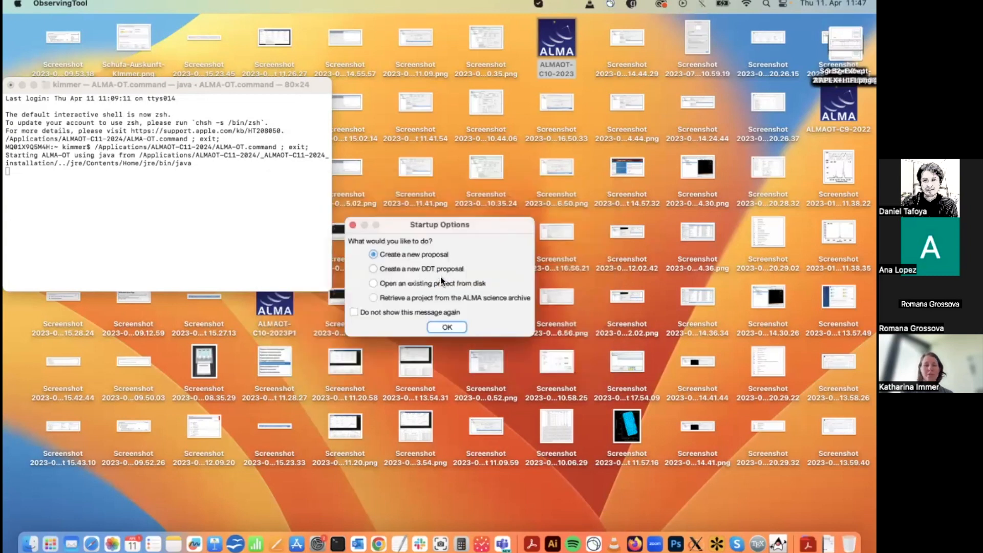
click(447, 326)
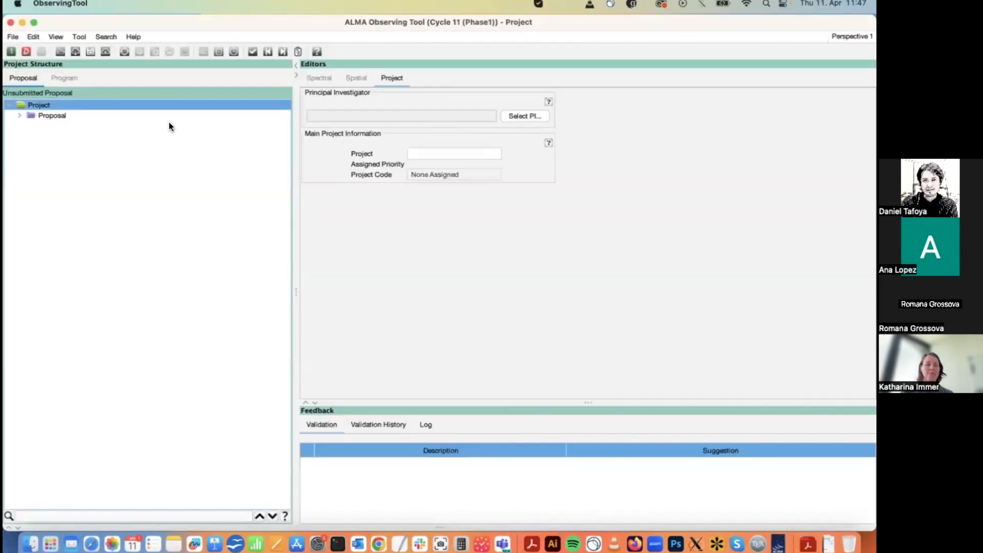
Step: Add a new science goal to the empty proposal
click(54, 115)
click(30, 36)
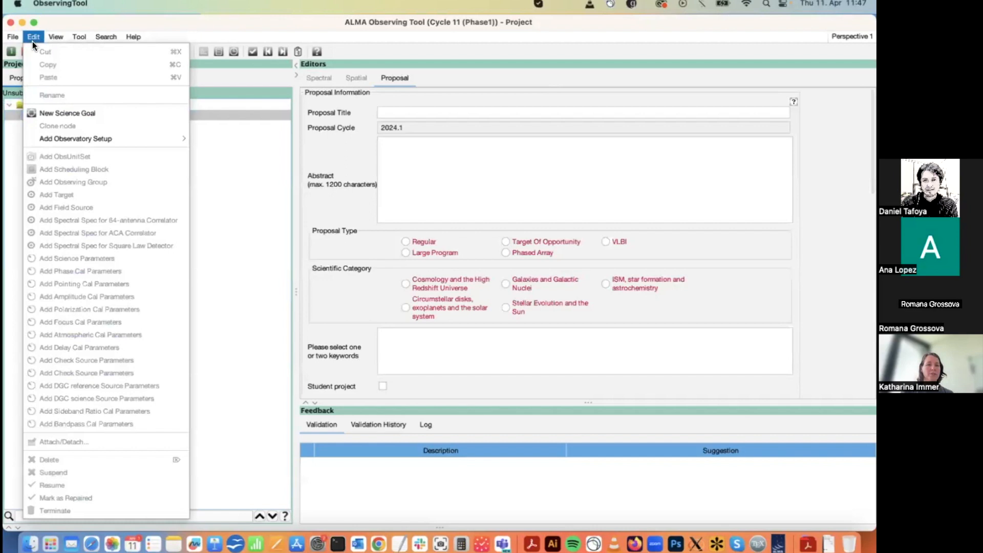
click(61, 114)
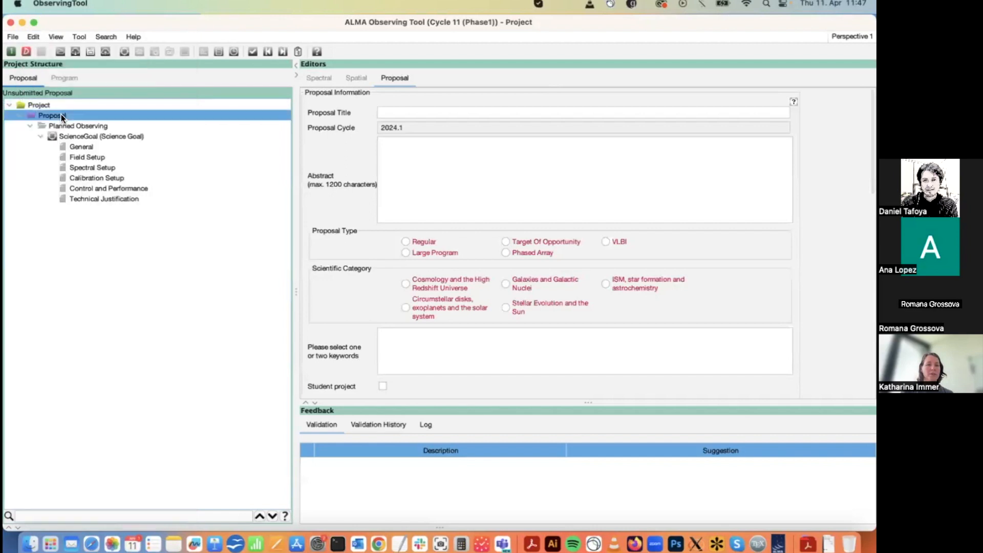
Step: Define the science goal's source in the Field Setup as a Solar System object and choose Sun as the object
click(94, 156)
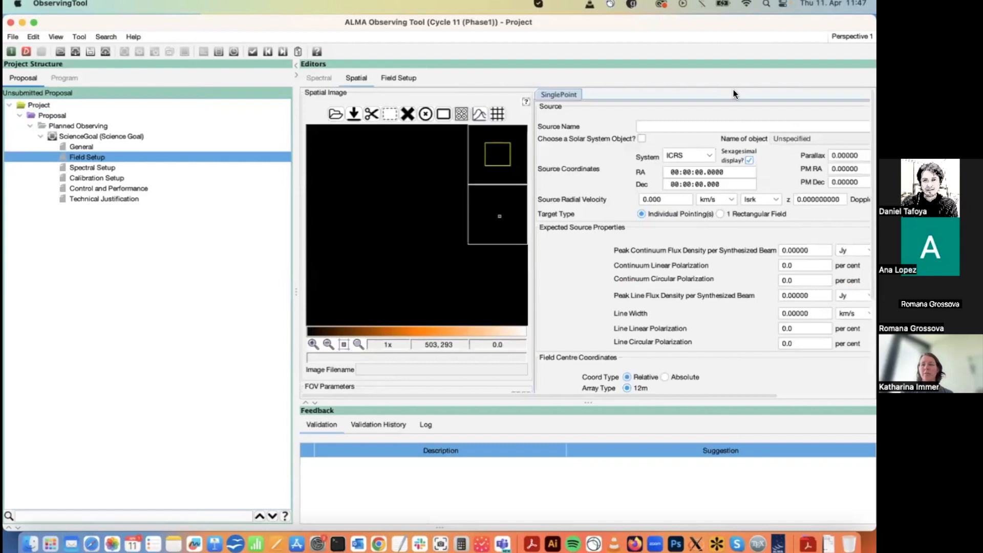
scroll(741, 106, right, 5)
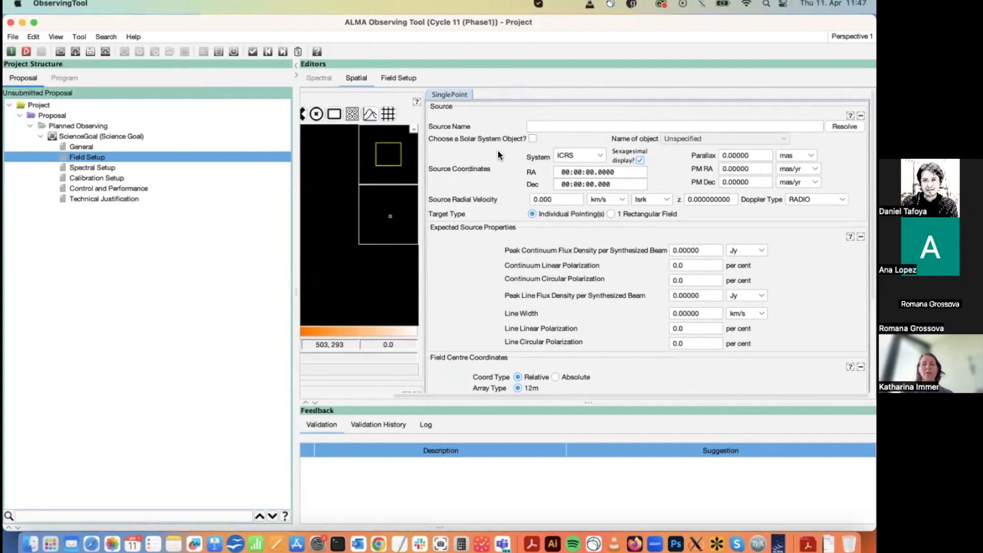
click(531, 138)
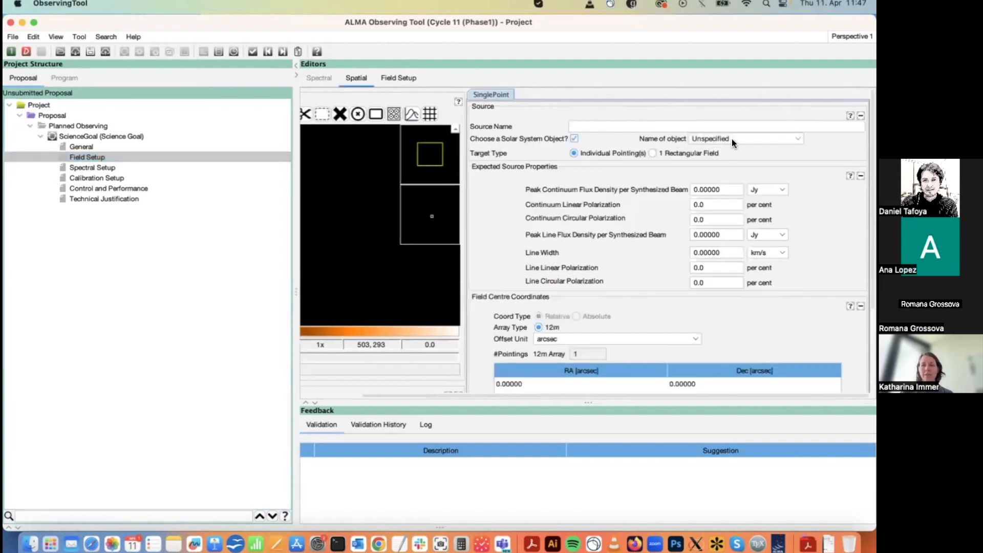
click(731, 141)
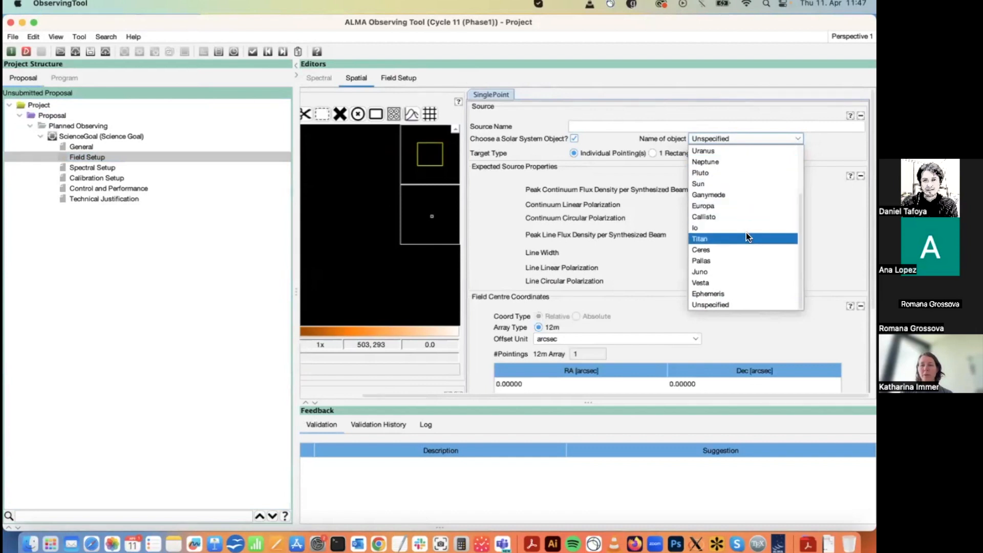
click(739, 184)
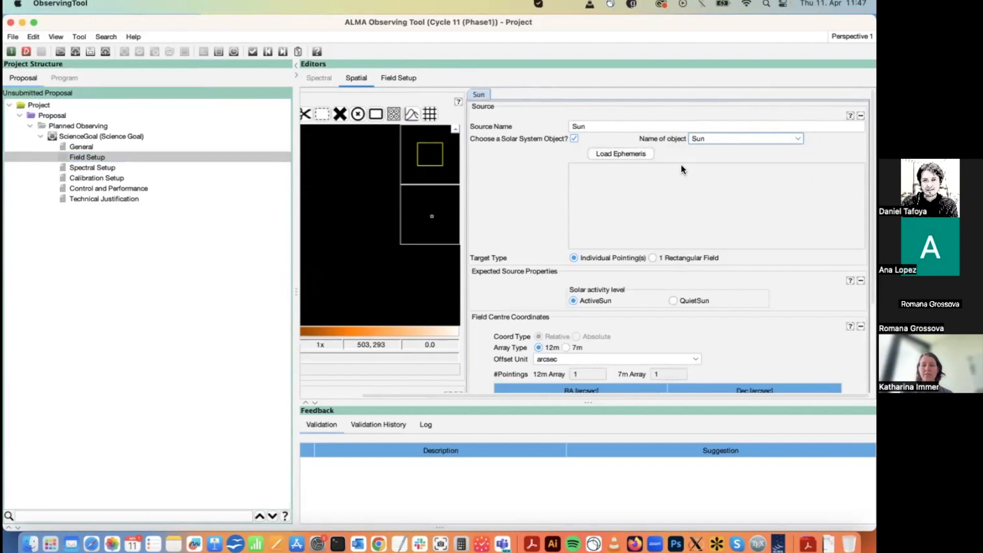
Step: Try the QuietSun activity level and the 1 Rectangular Field target type for the Sun, restoring ActiveSun and Individual Pointing(s)
scroll(647, 302, down, 3)
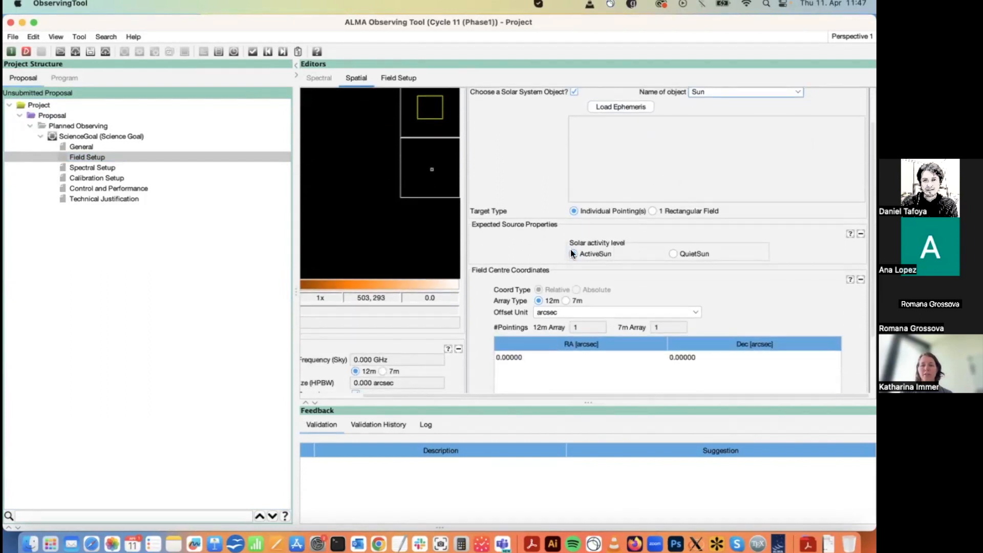
click(693, 253)
click(594, 255)
scroll(615, 267, up, 3)
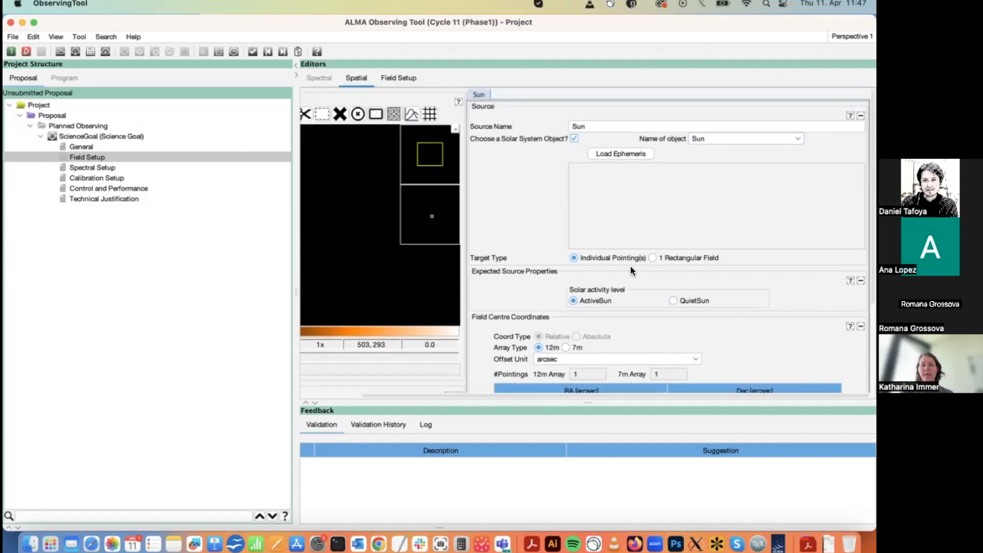
click(687, 257)
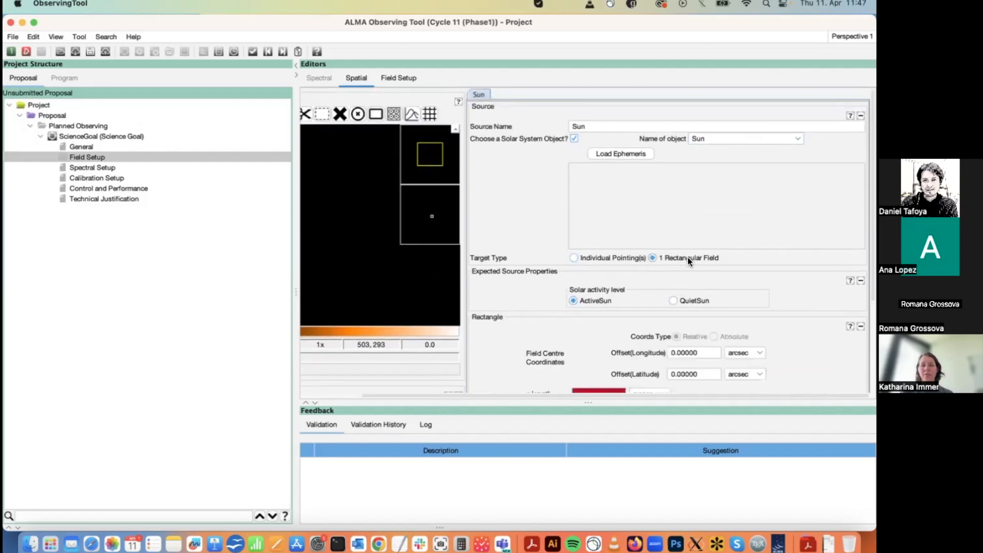
click(608, 257)
Step: Review the Sun's field centre coordinates and the TP Regional Mapping choices in the Field Setup
scroll(624, 298, down, 8)
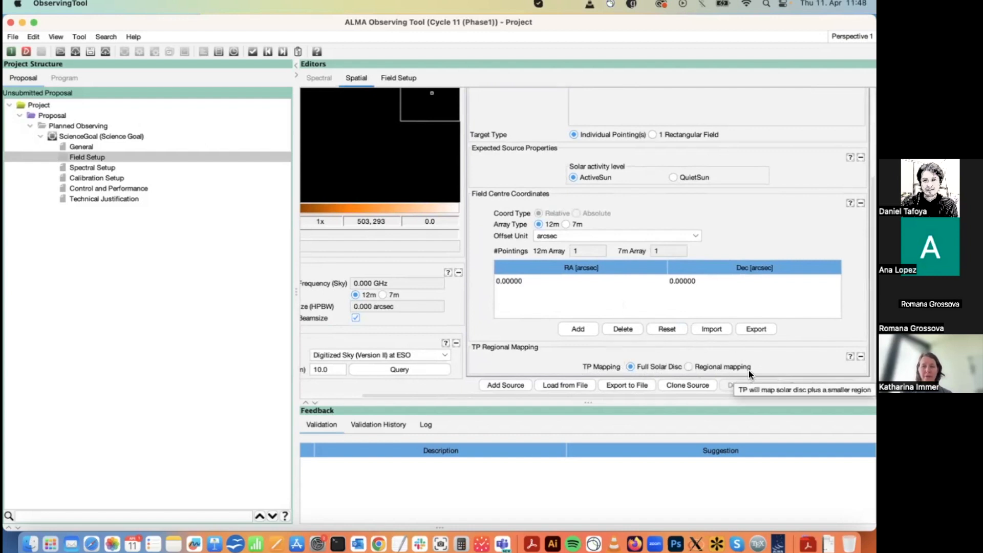
scroll(762, 258, up, 3)
scroll(762, 258, up, 2)
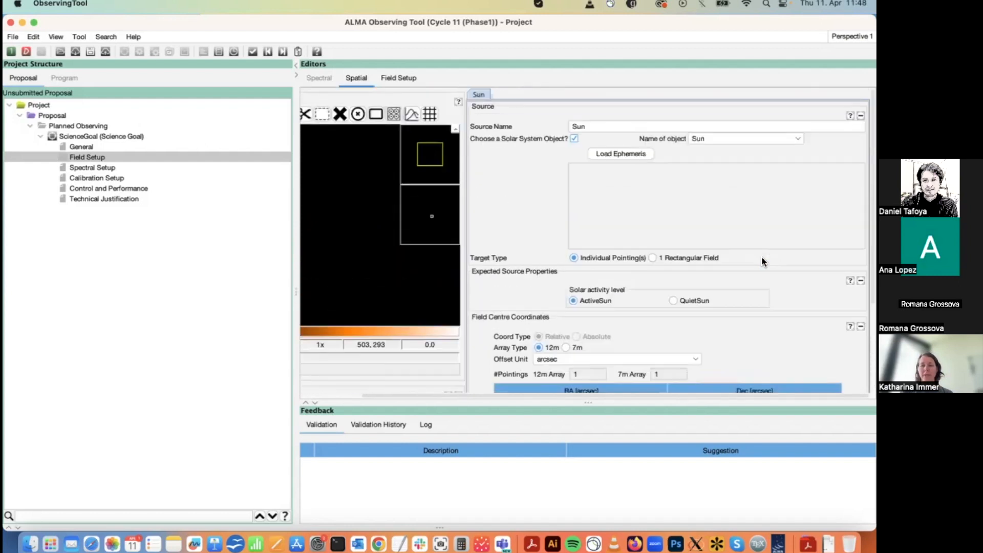
scroll(761, 257, left, 3)
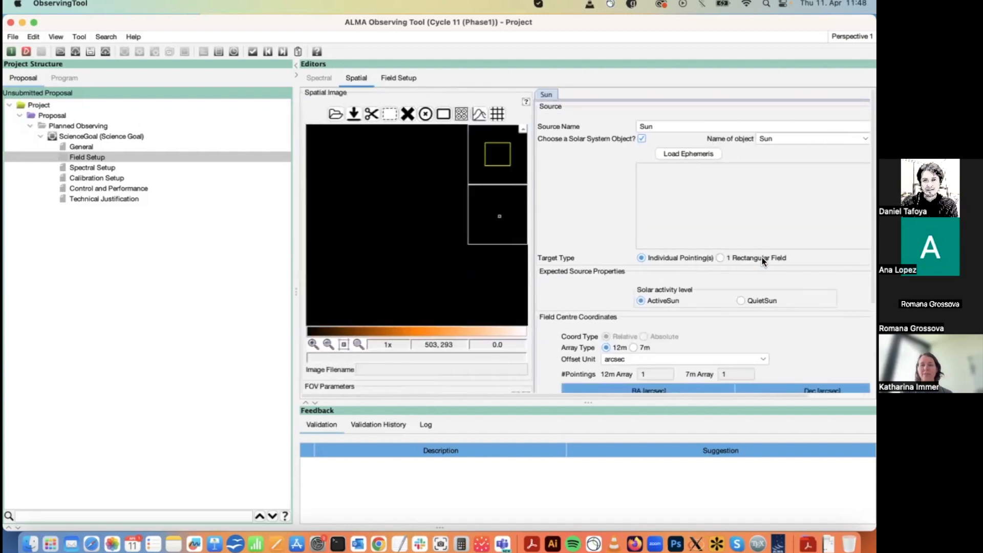